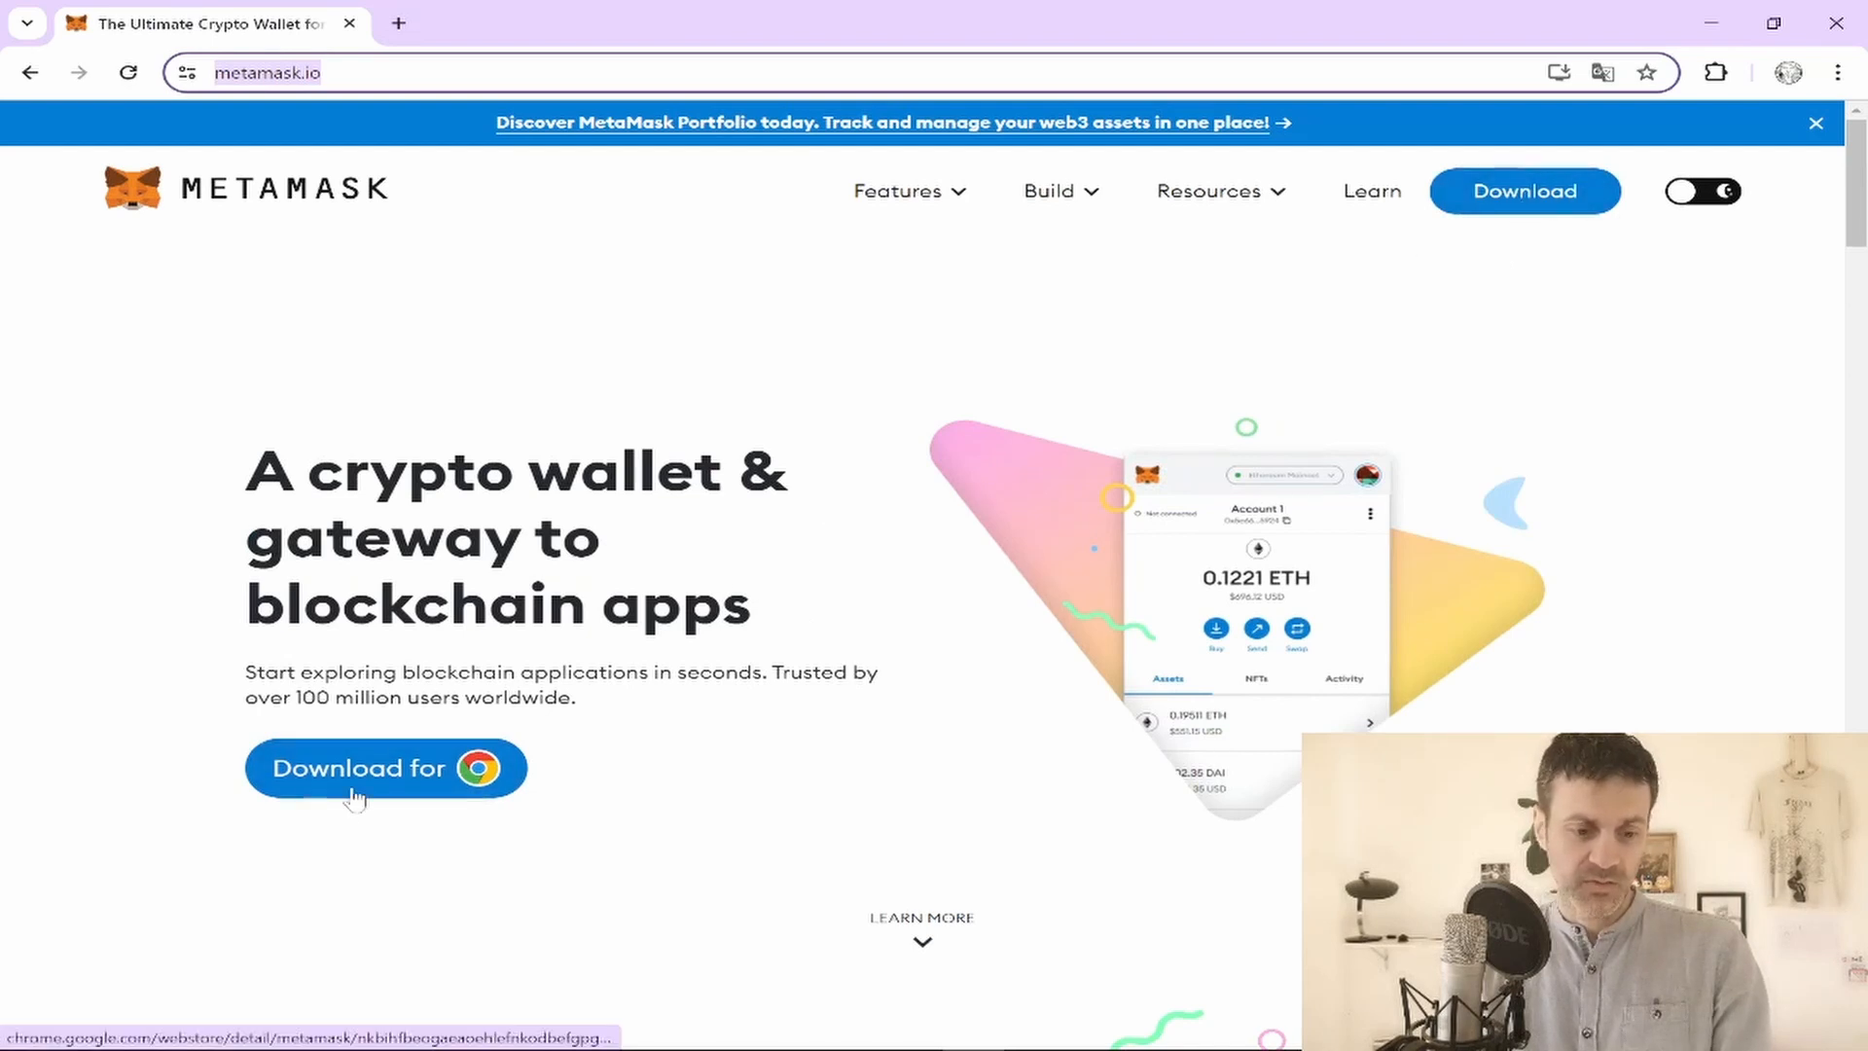
Install the MetaMask extension for Chrome from the official site's download page and confirm adding it to the browser
left_click(1522, 205)
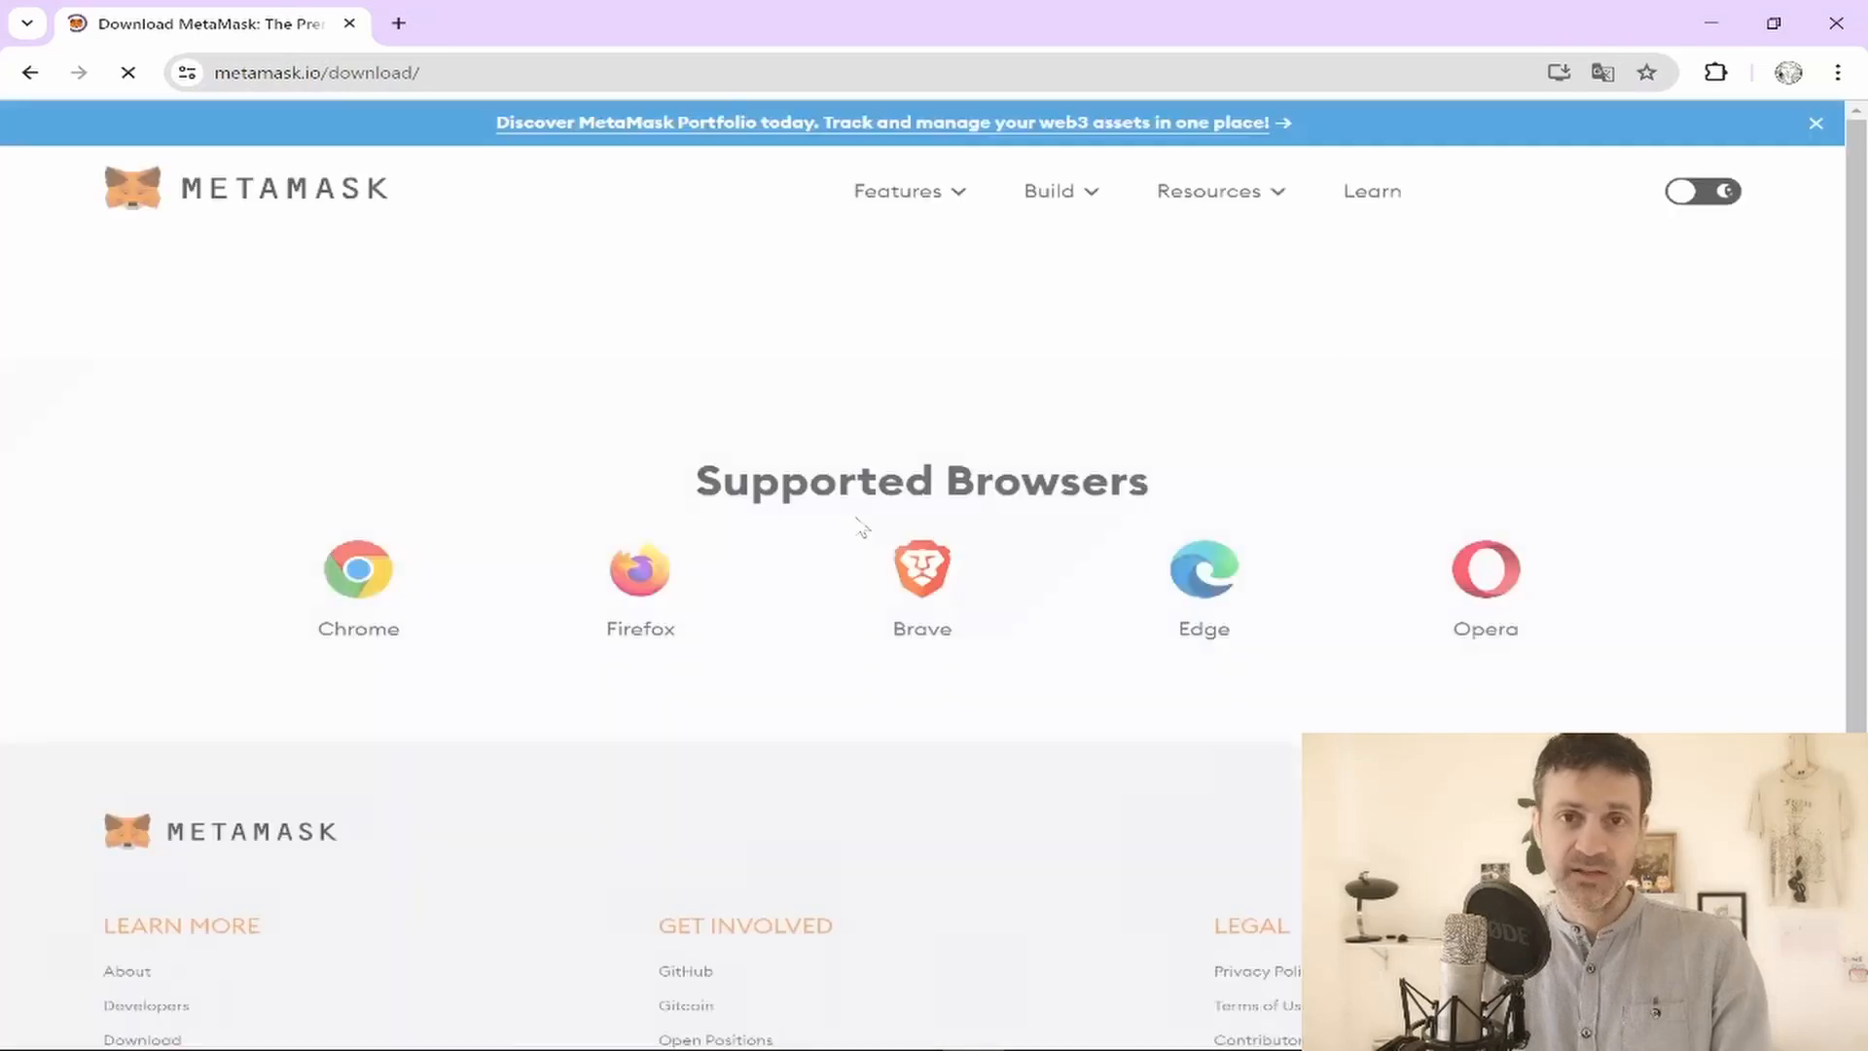
scroll(1066, 584, "down", 3)
scroll(1067, 583, "down", 1)
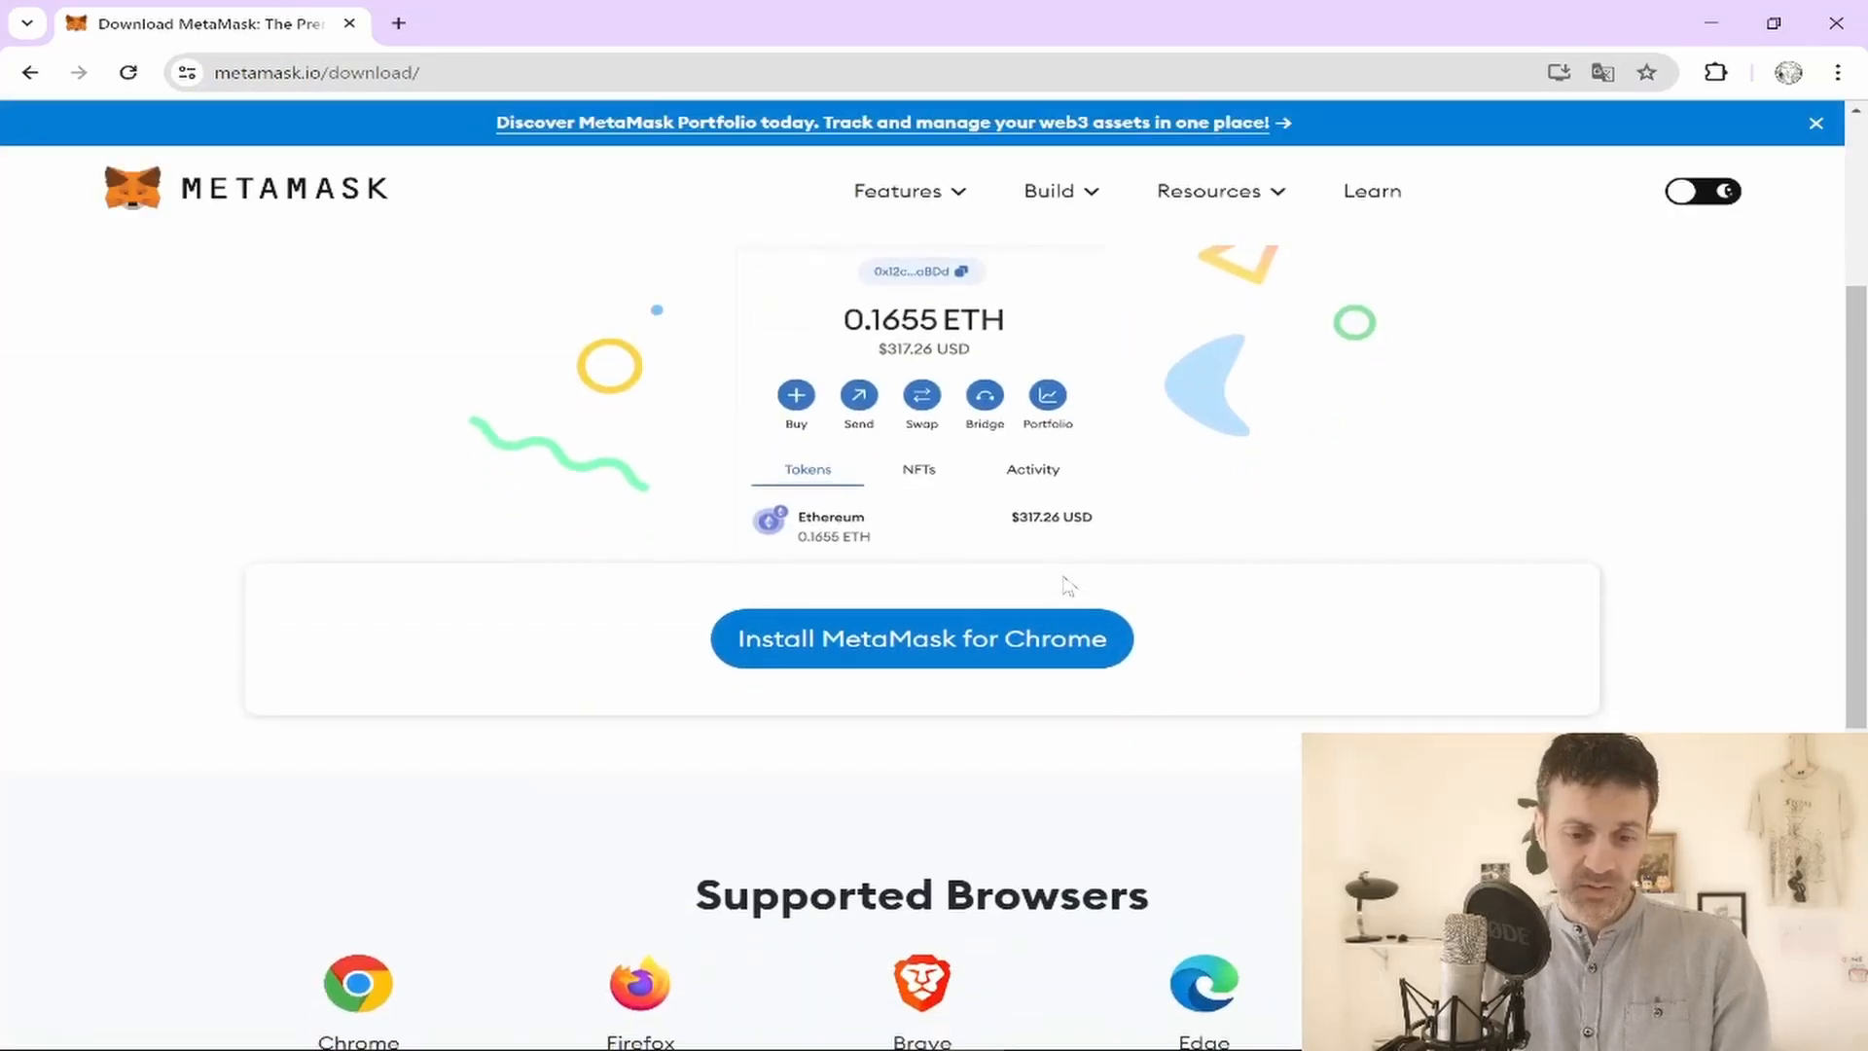
left_click(925, 639)
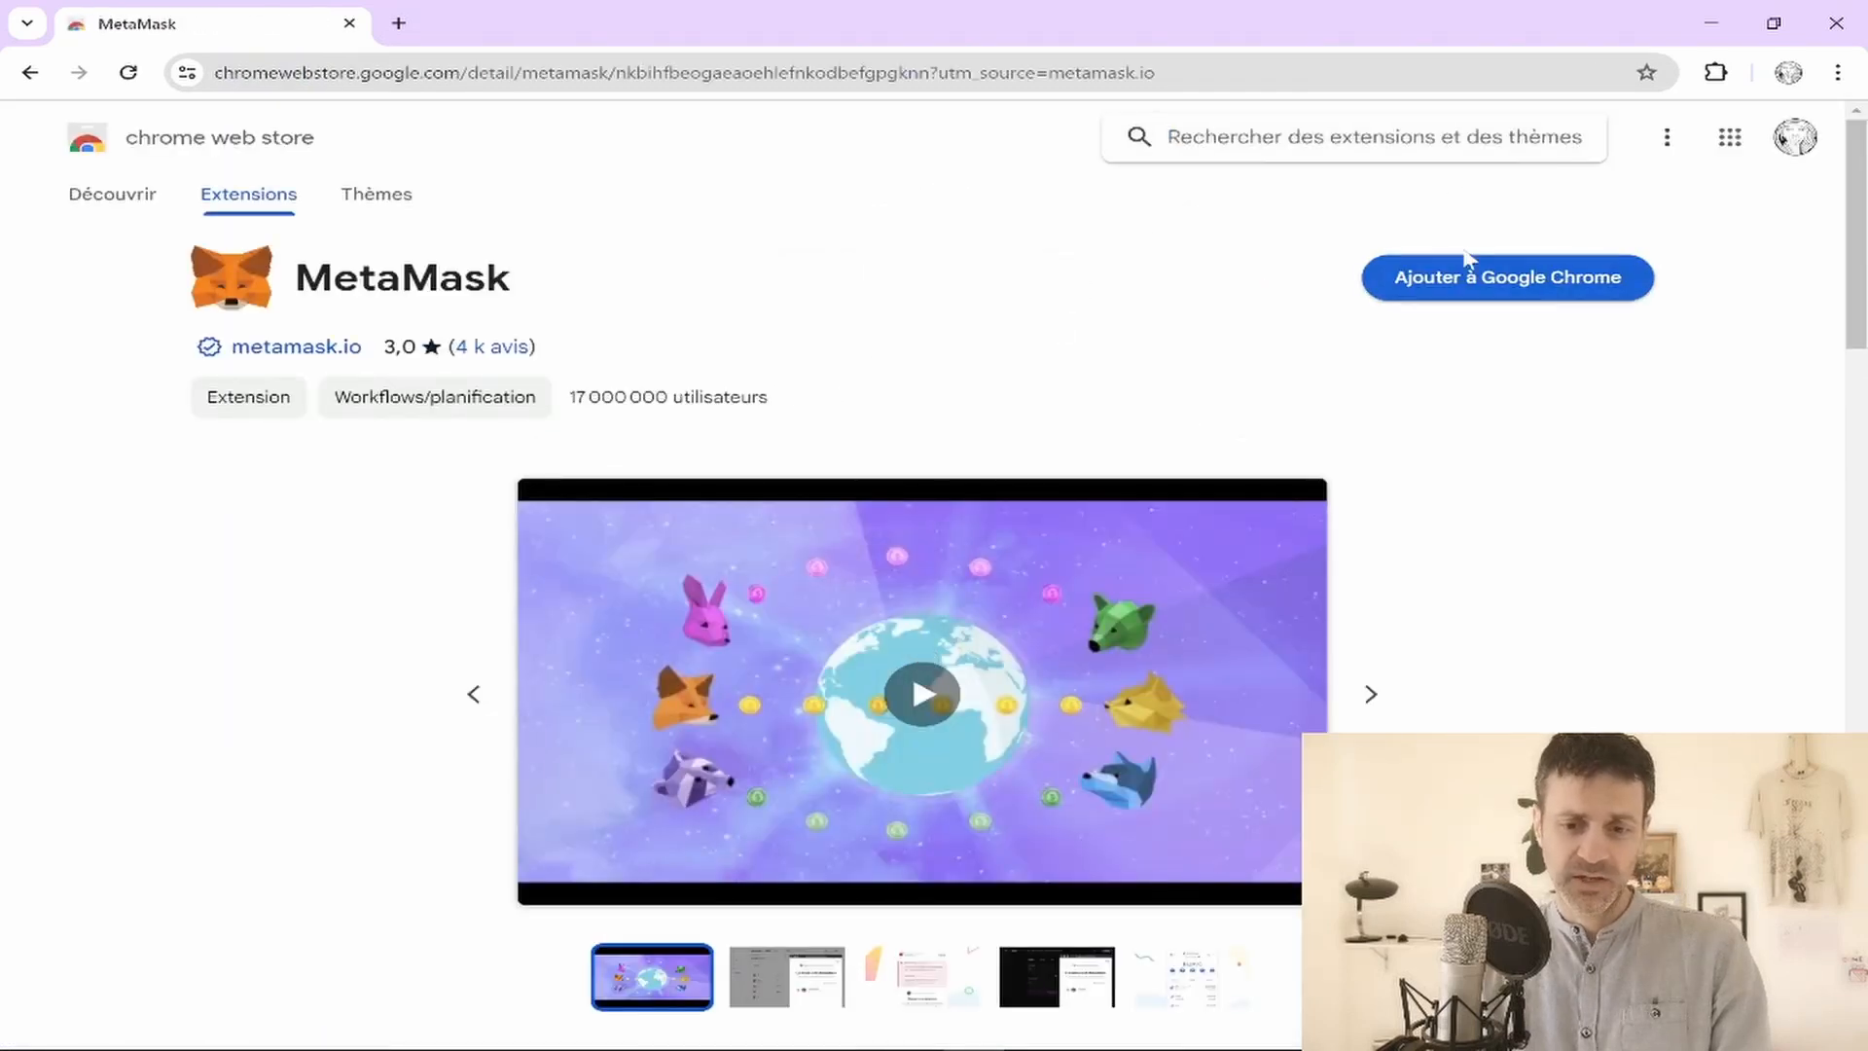
left_click(1516, 288)
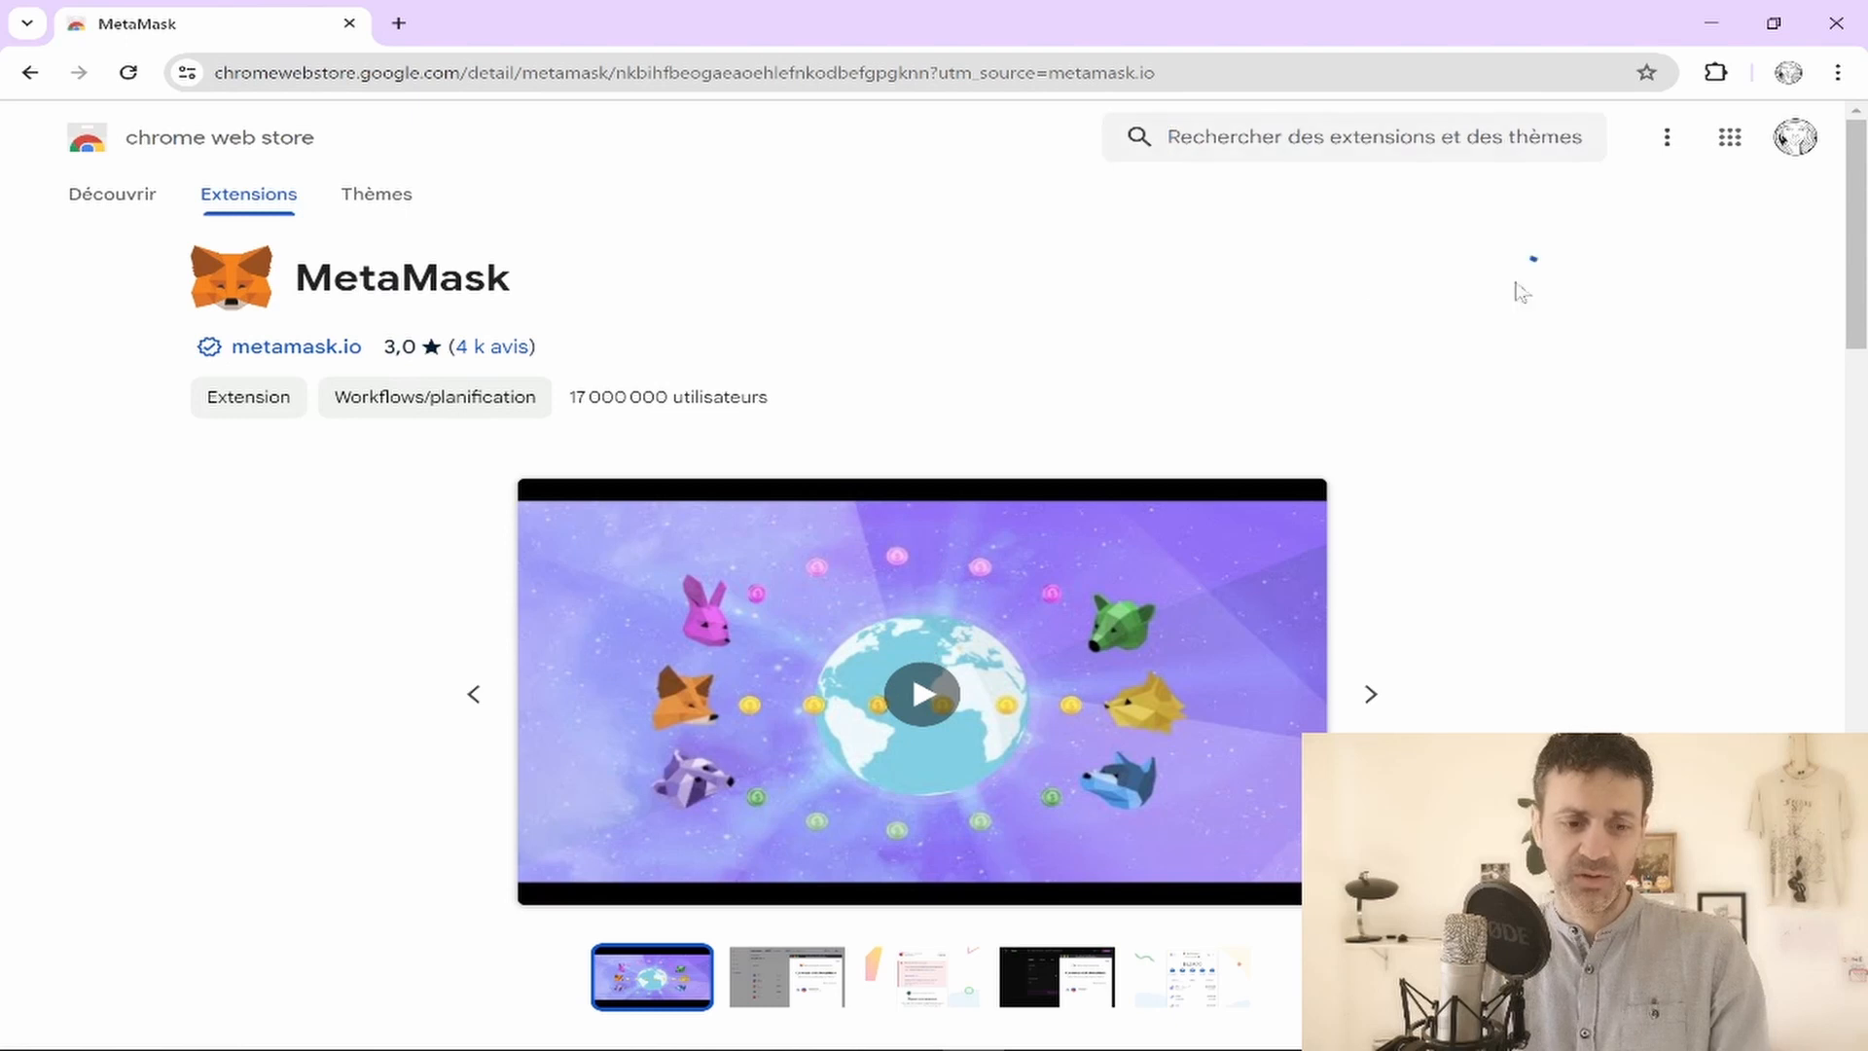
left_click(1011, 359)
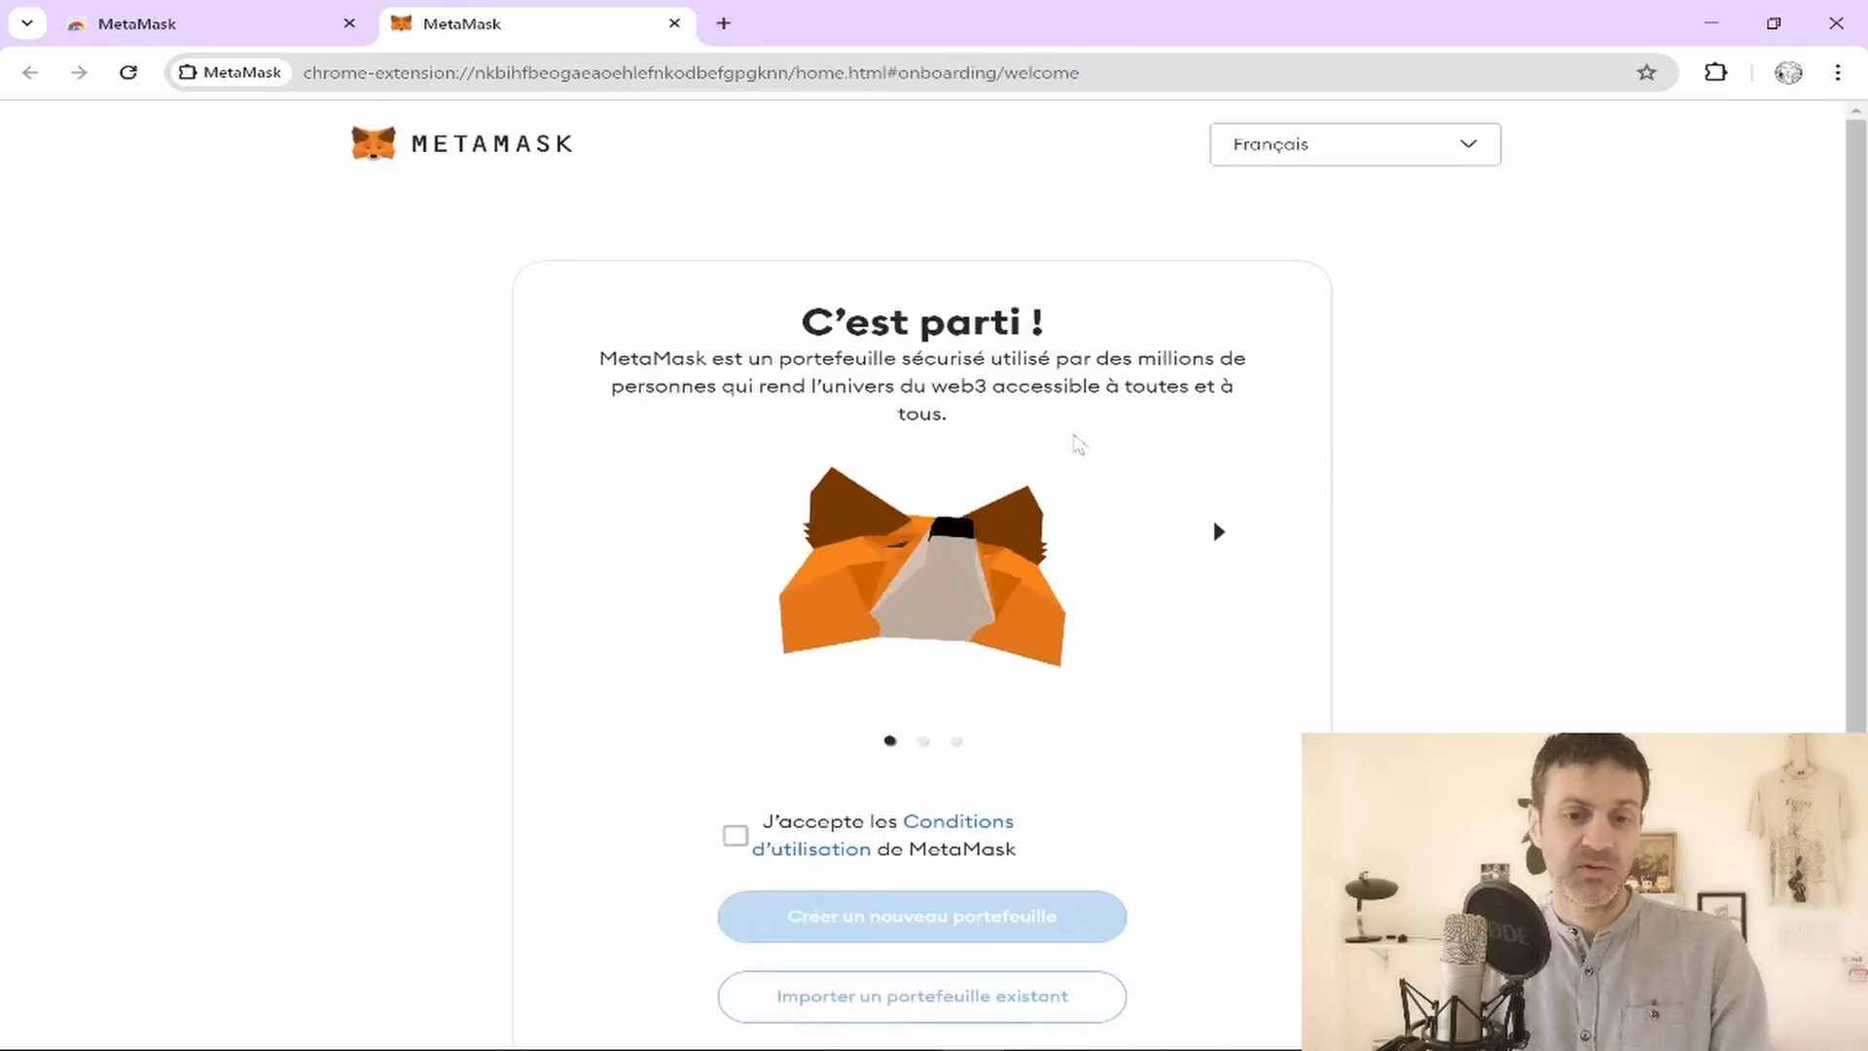
Accept MetaMask's terms of use, choose to create a new wallet, and agree to share usage data
scroll(1119, 540, "down", 1)
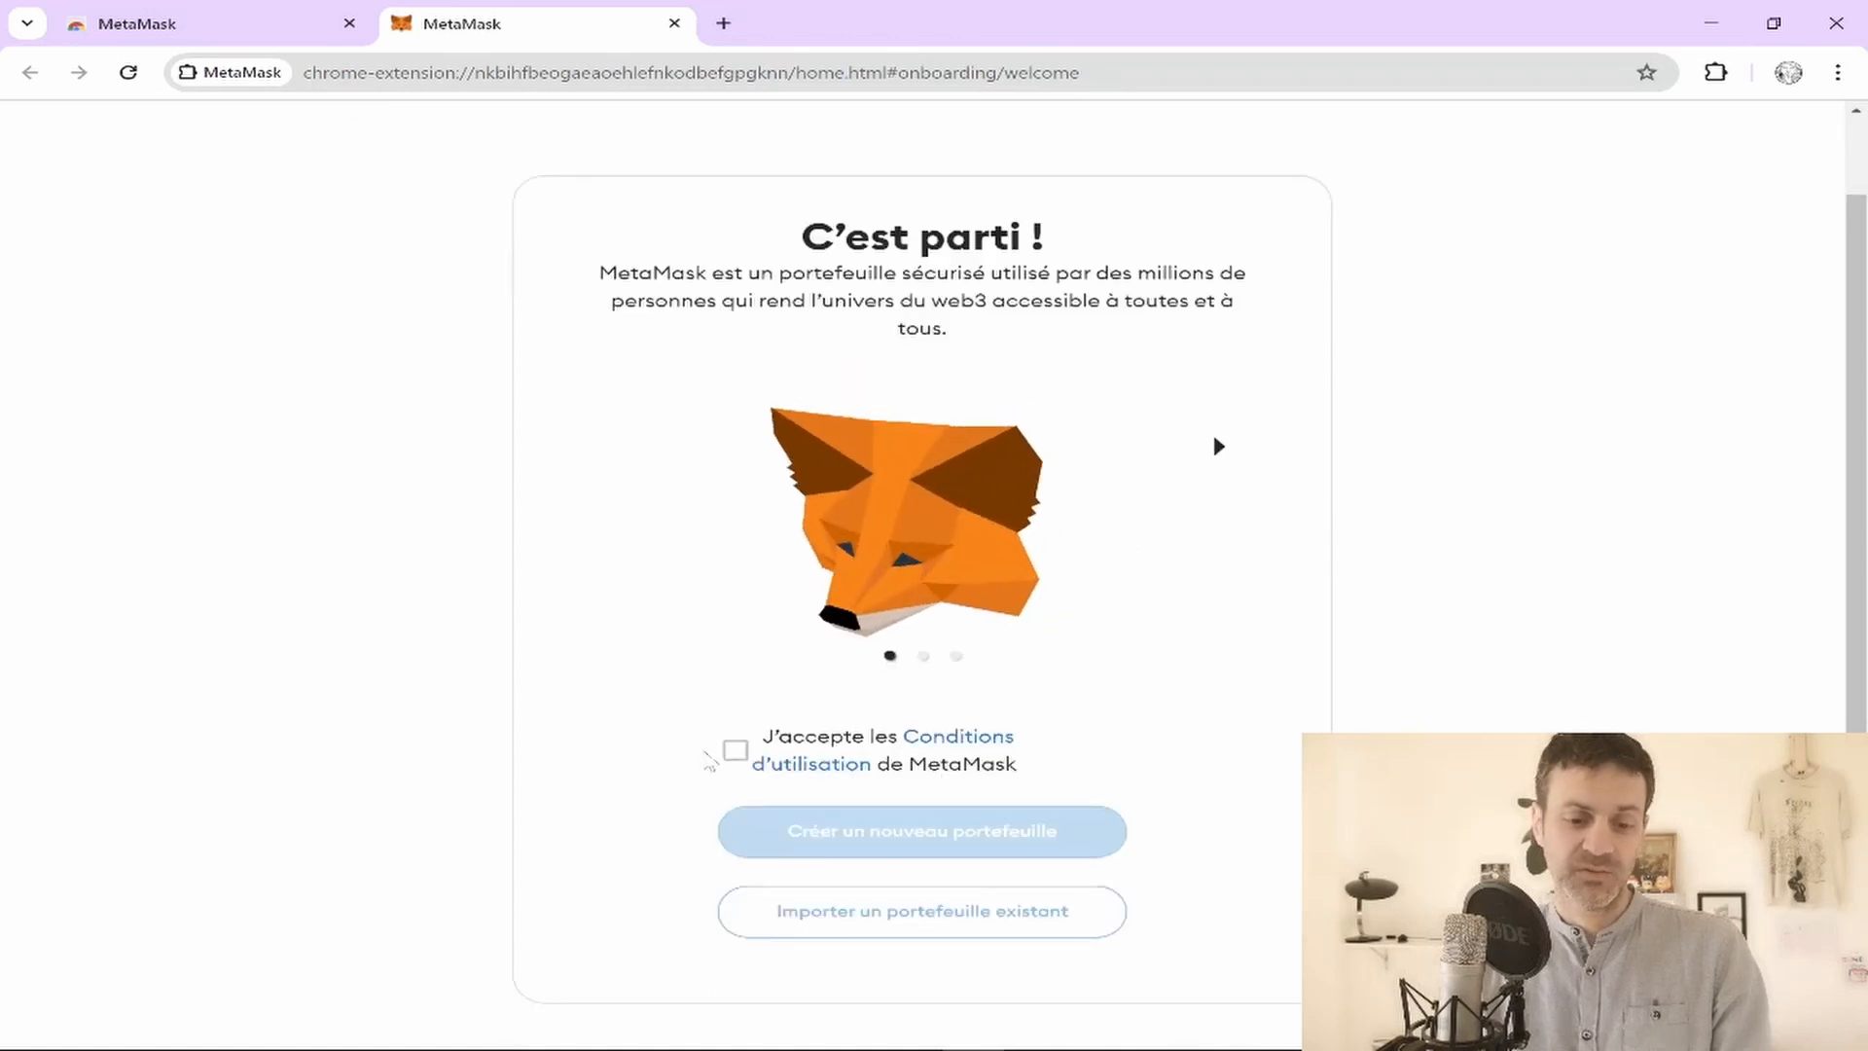
left_click(736, 753)
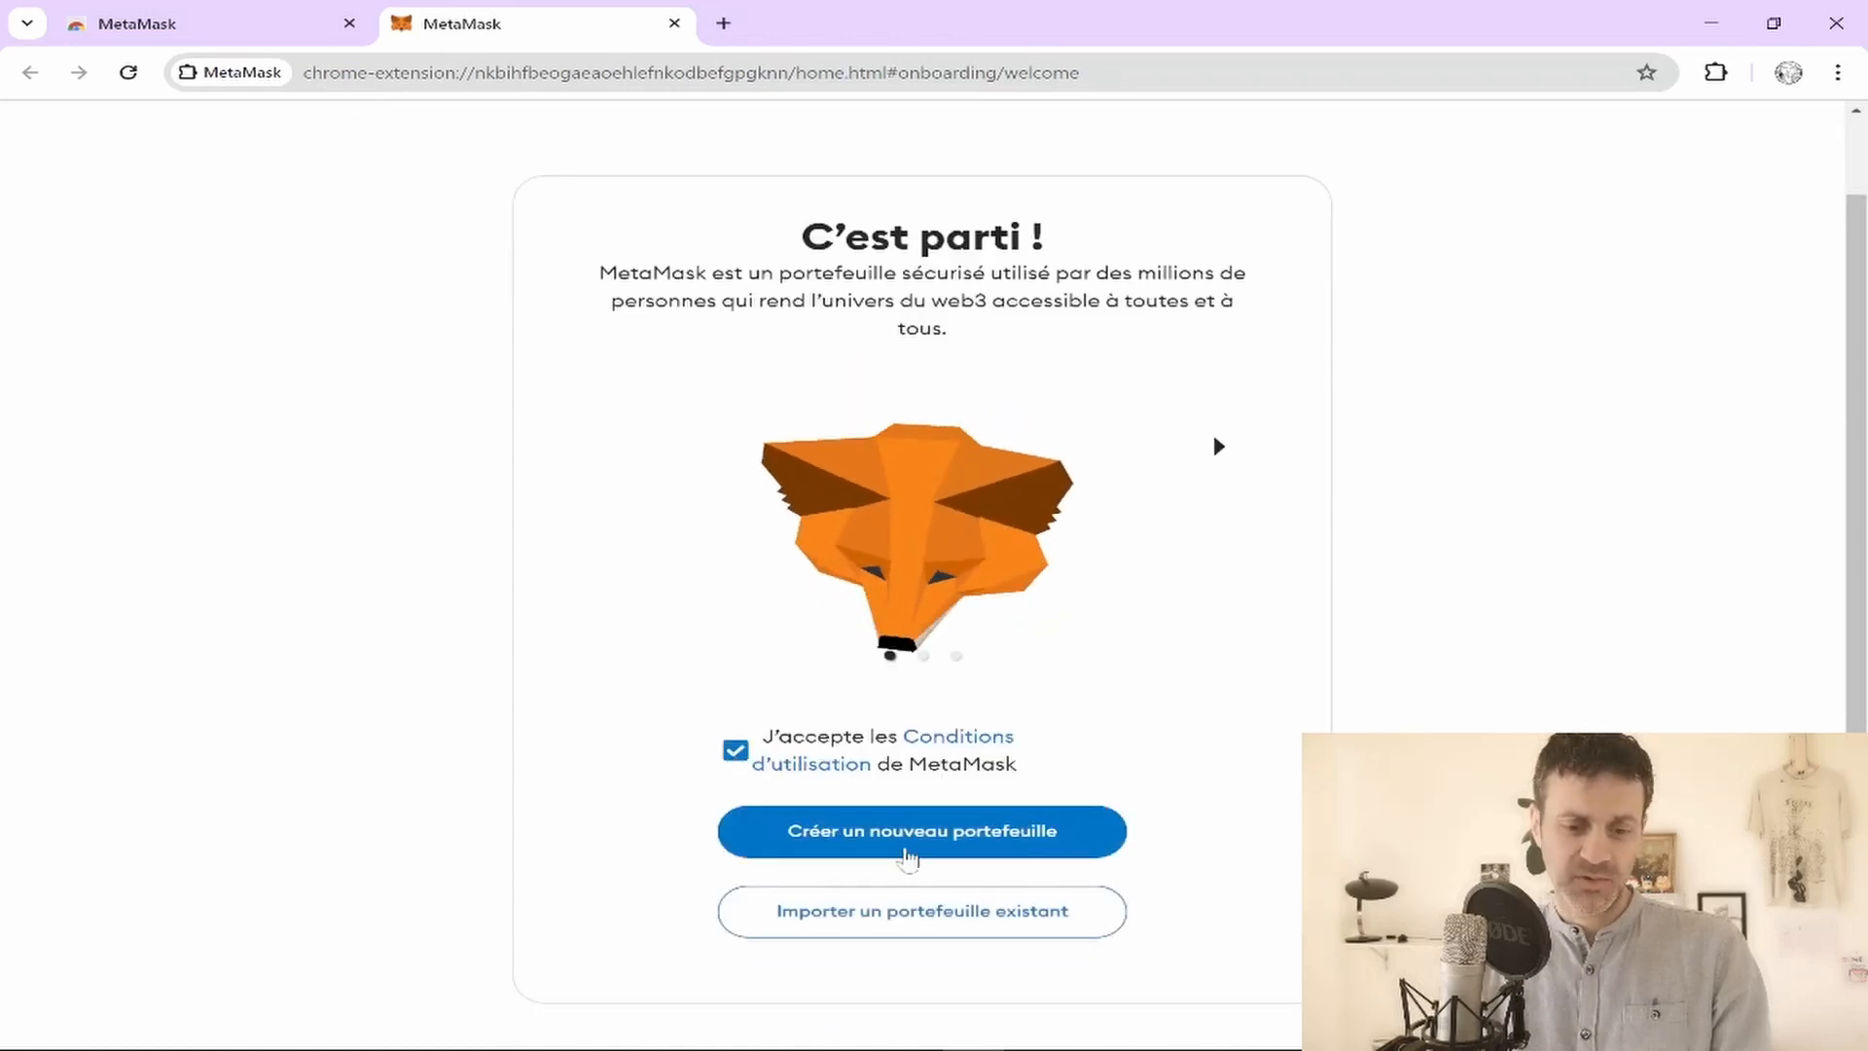
left_click(967, 843)
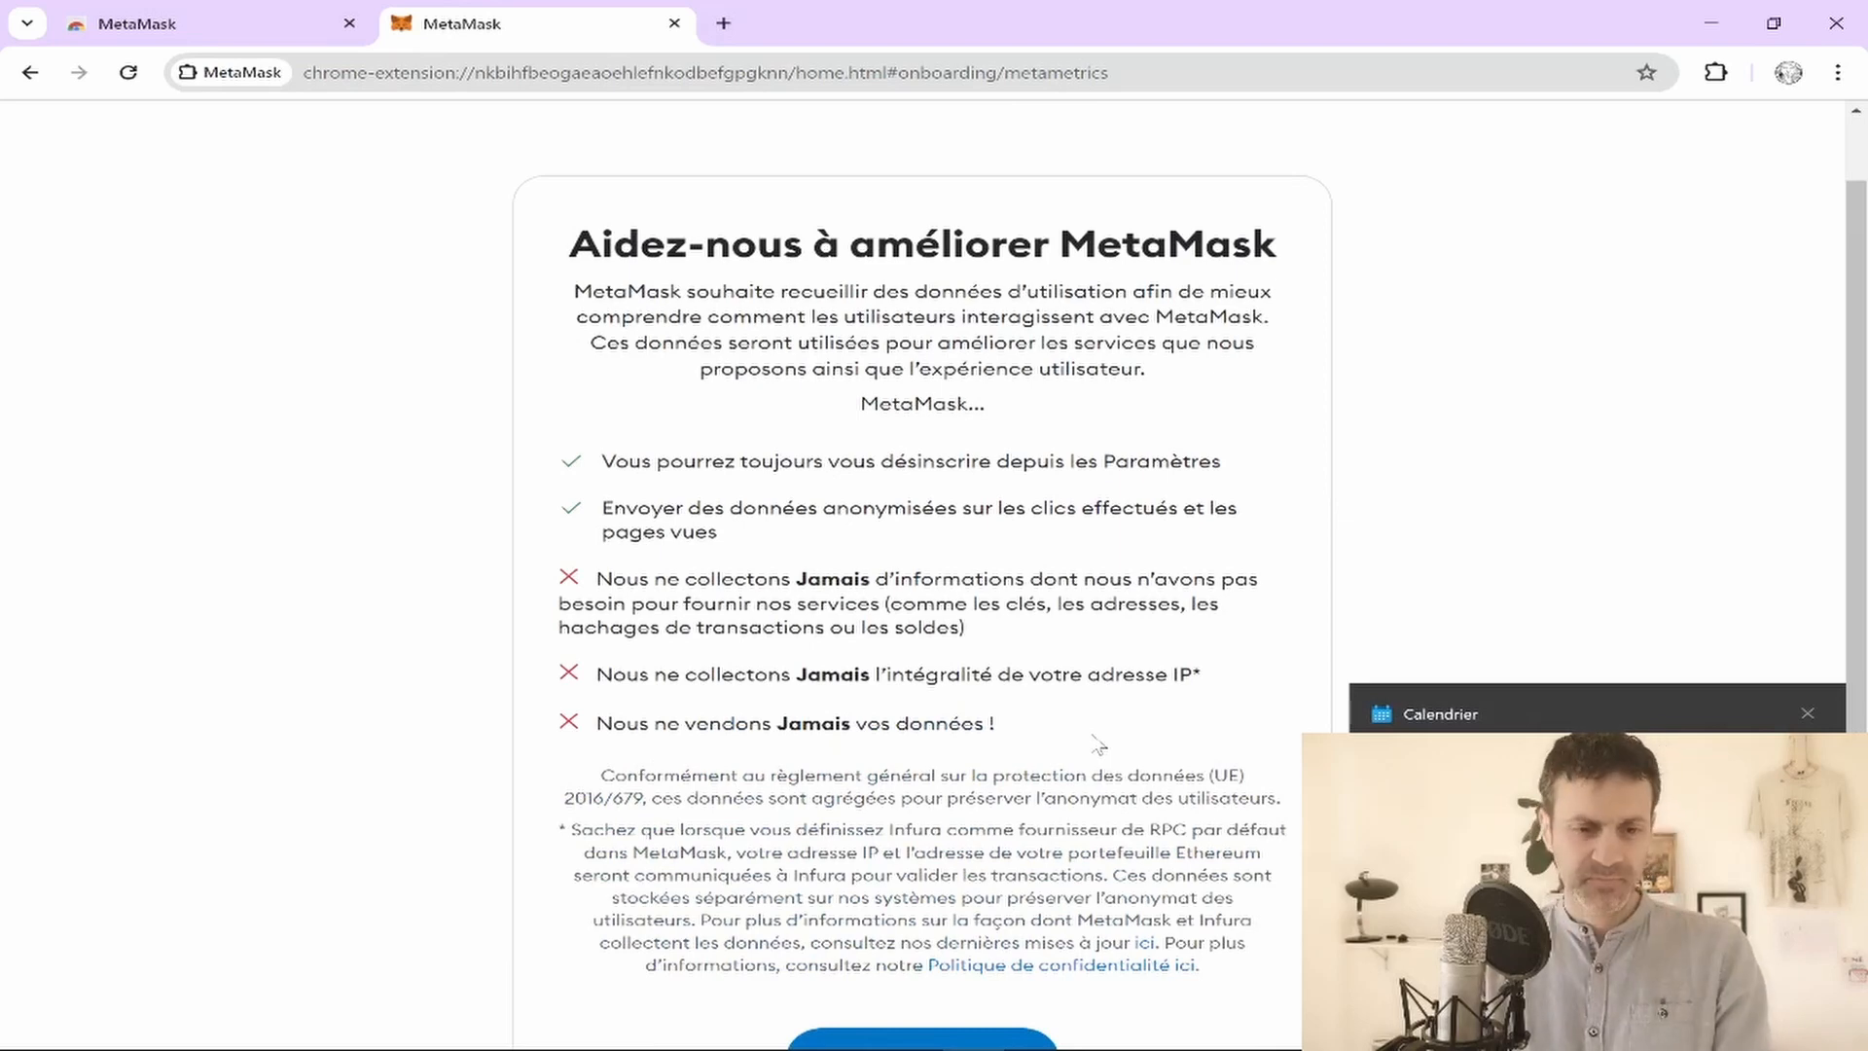
scroll(1182, 749, "down", 1)
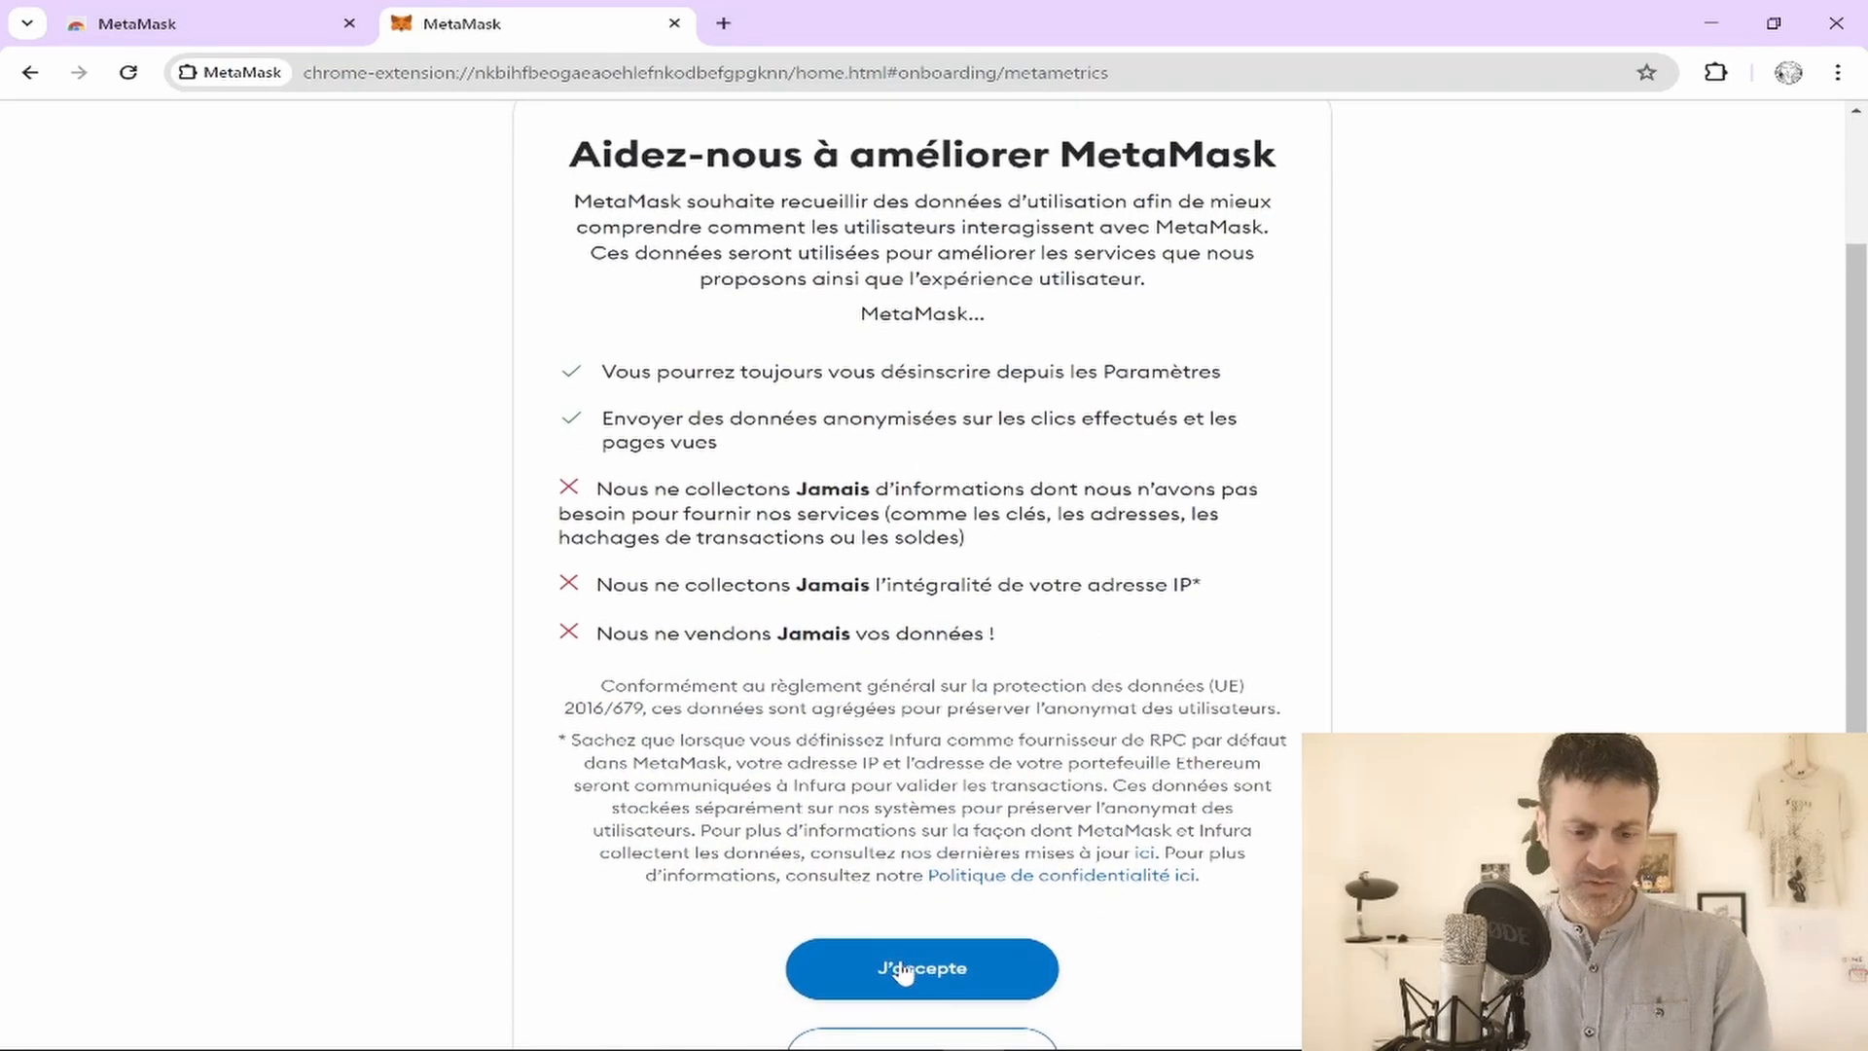
left_click(904, 972)
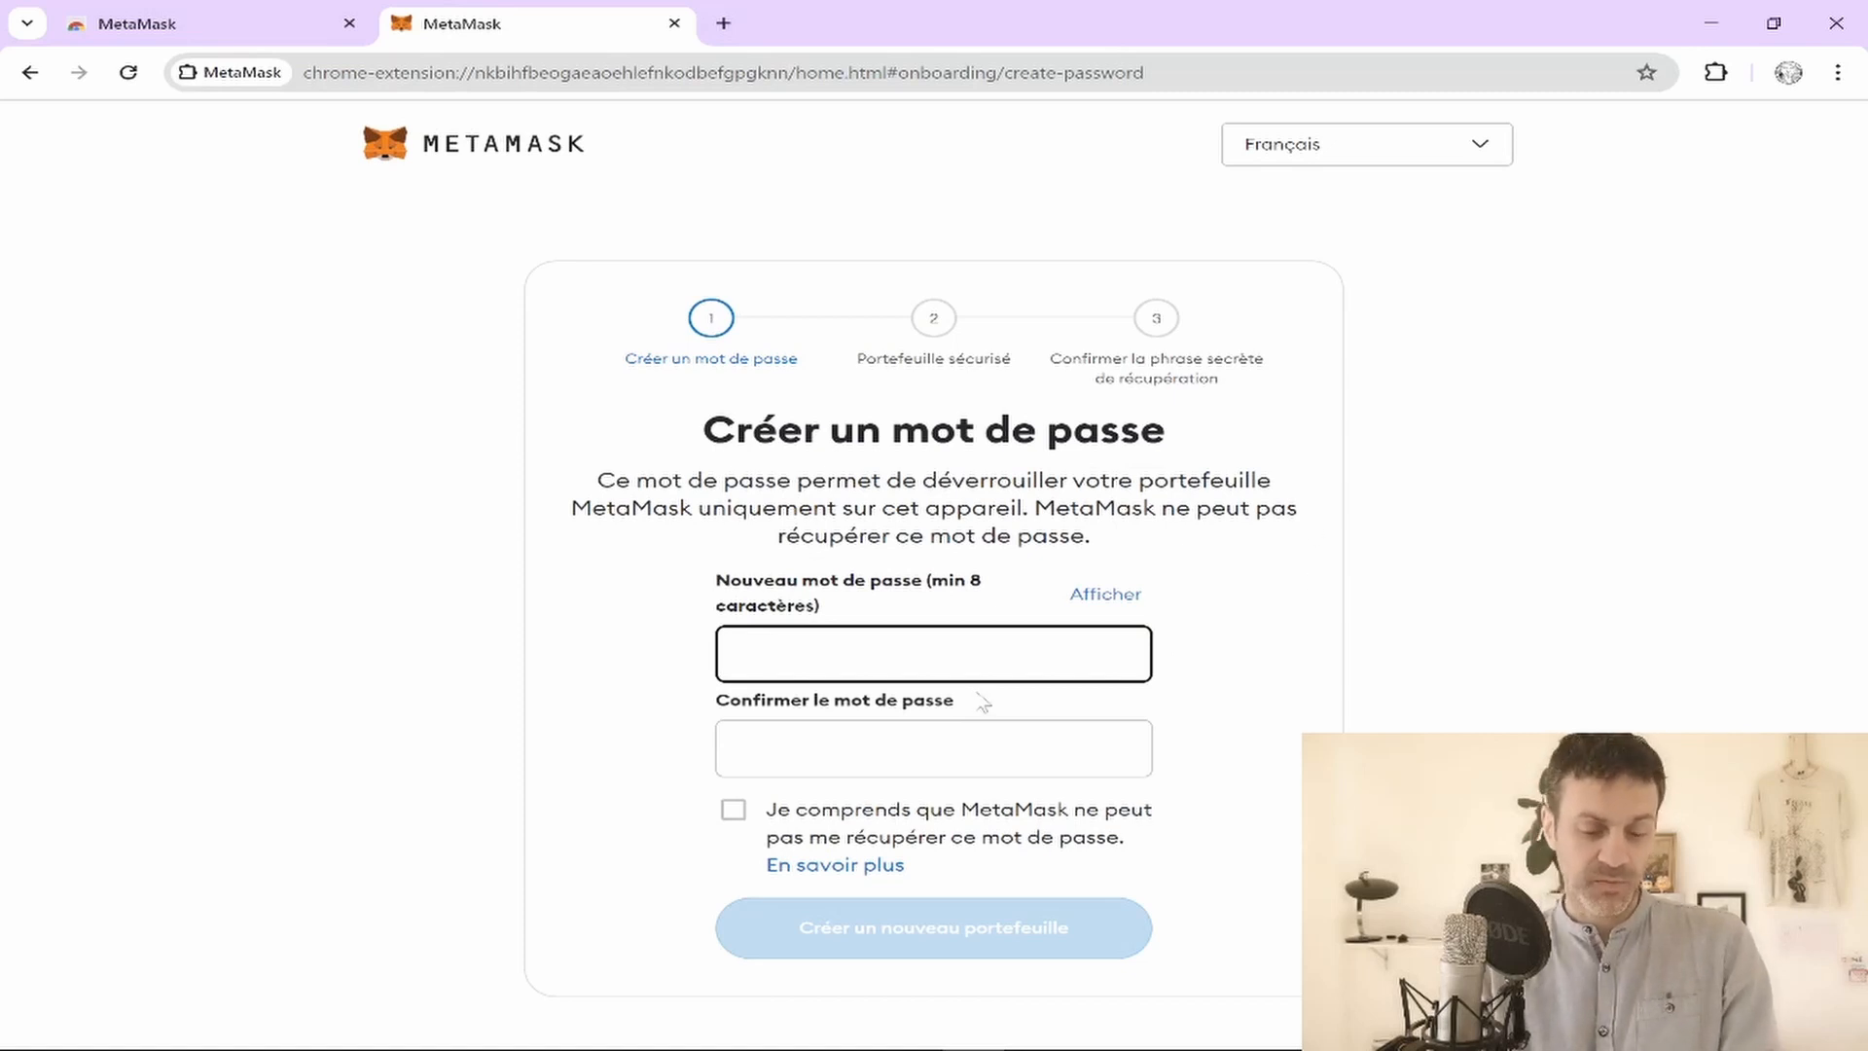
Enter and confirm the new wallet password, acknowledge that MetaMask cannot recover it, and create the wallet
type("•••••••")
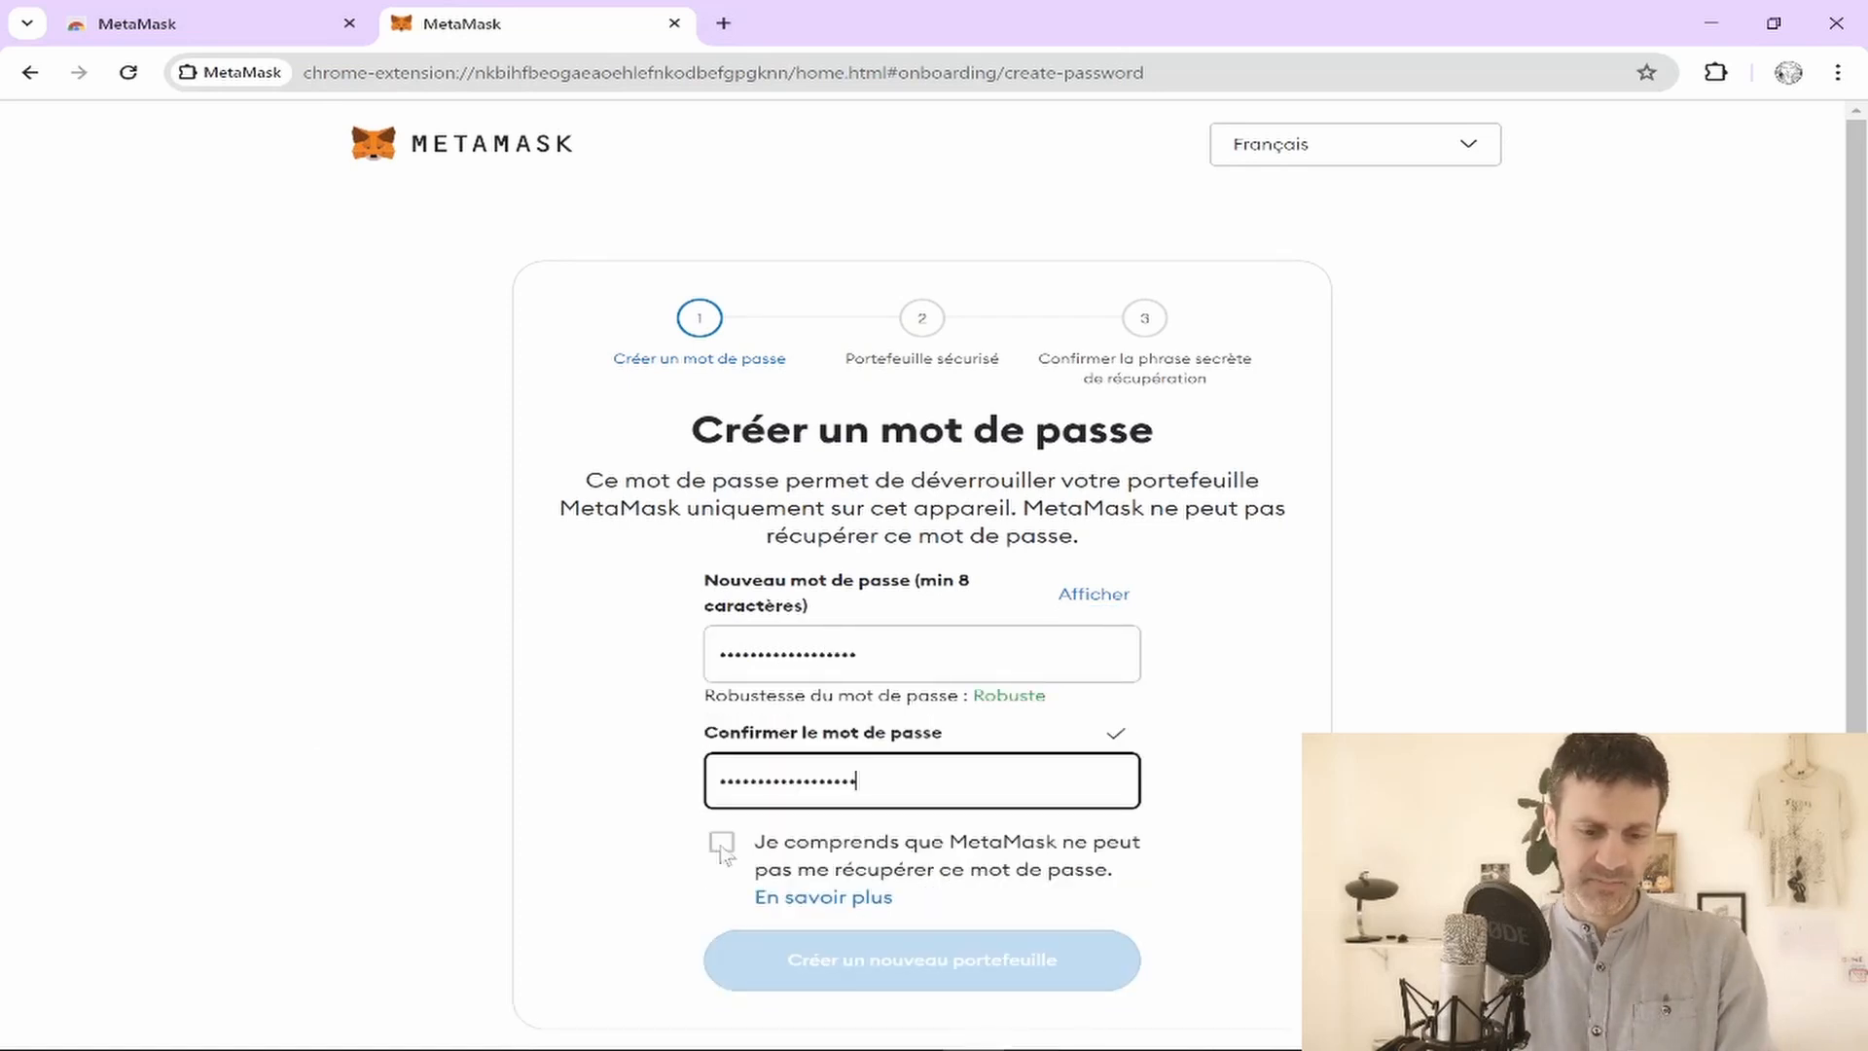
left_click(722, 845)
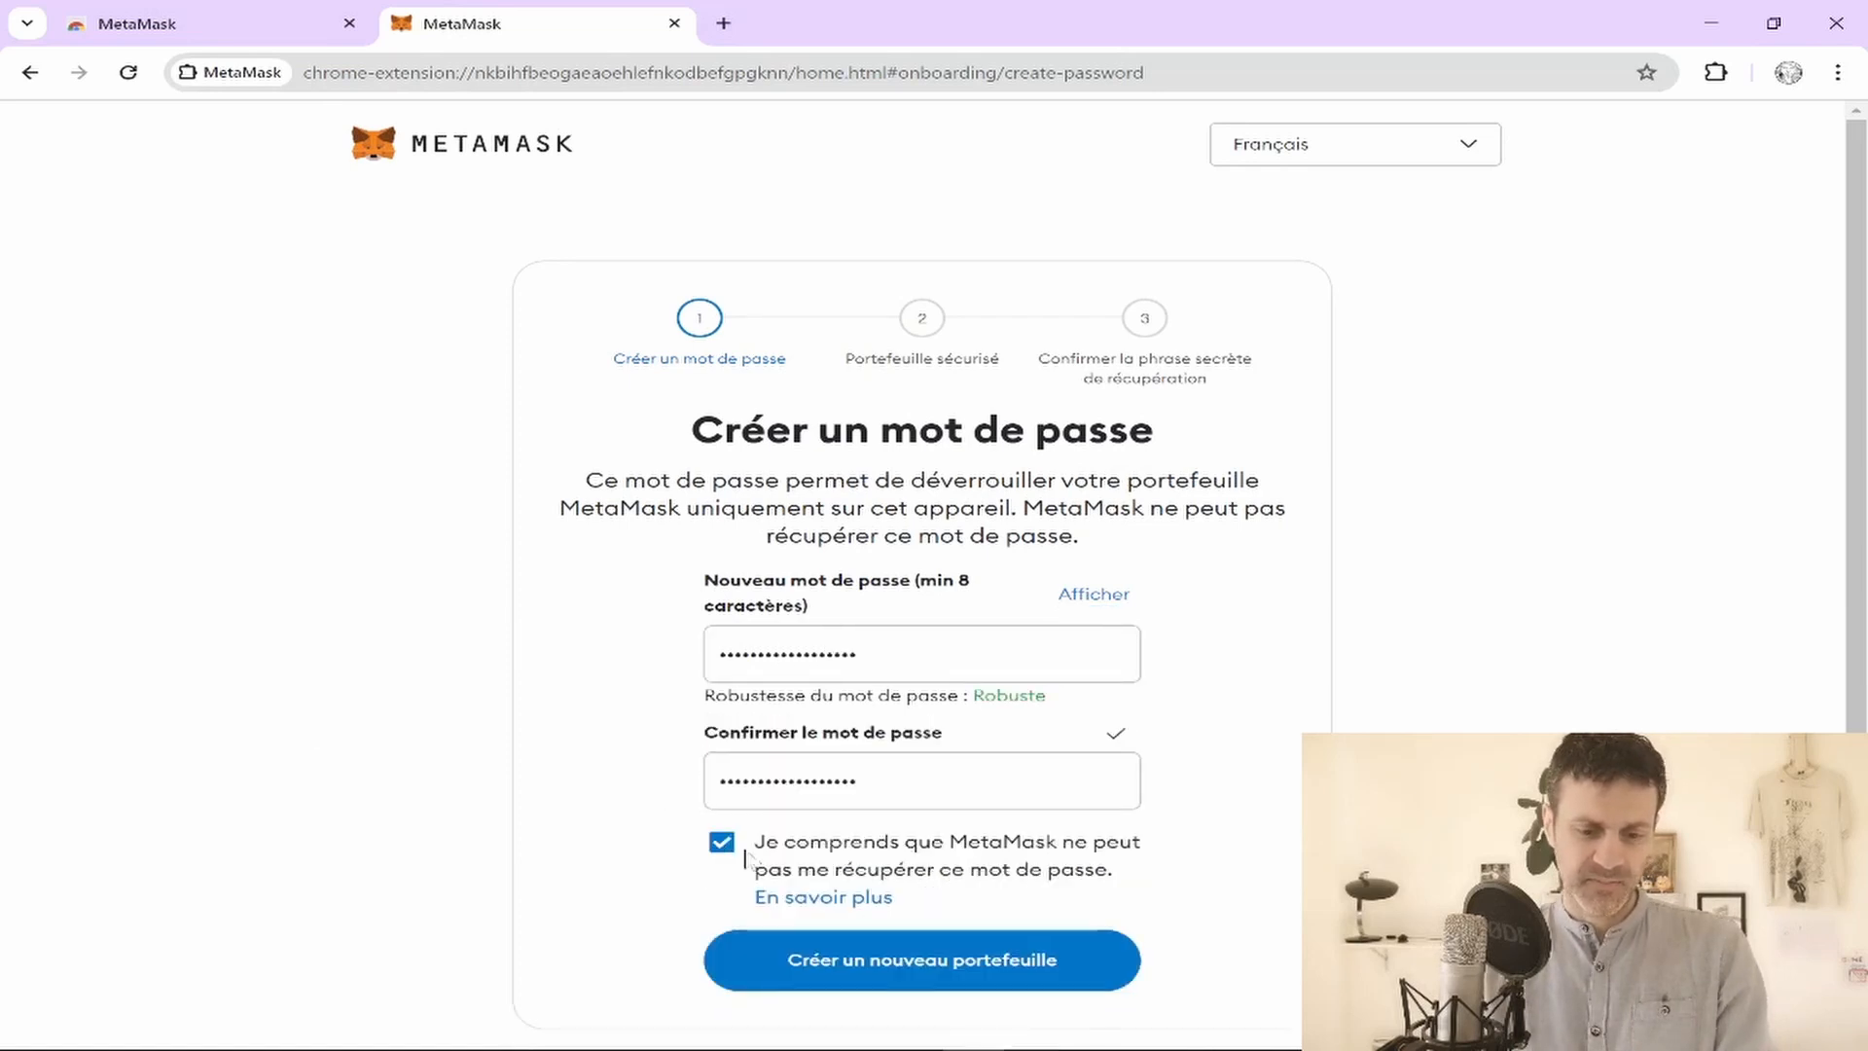
left_click(972, 990)
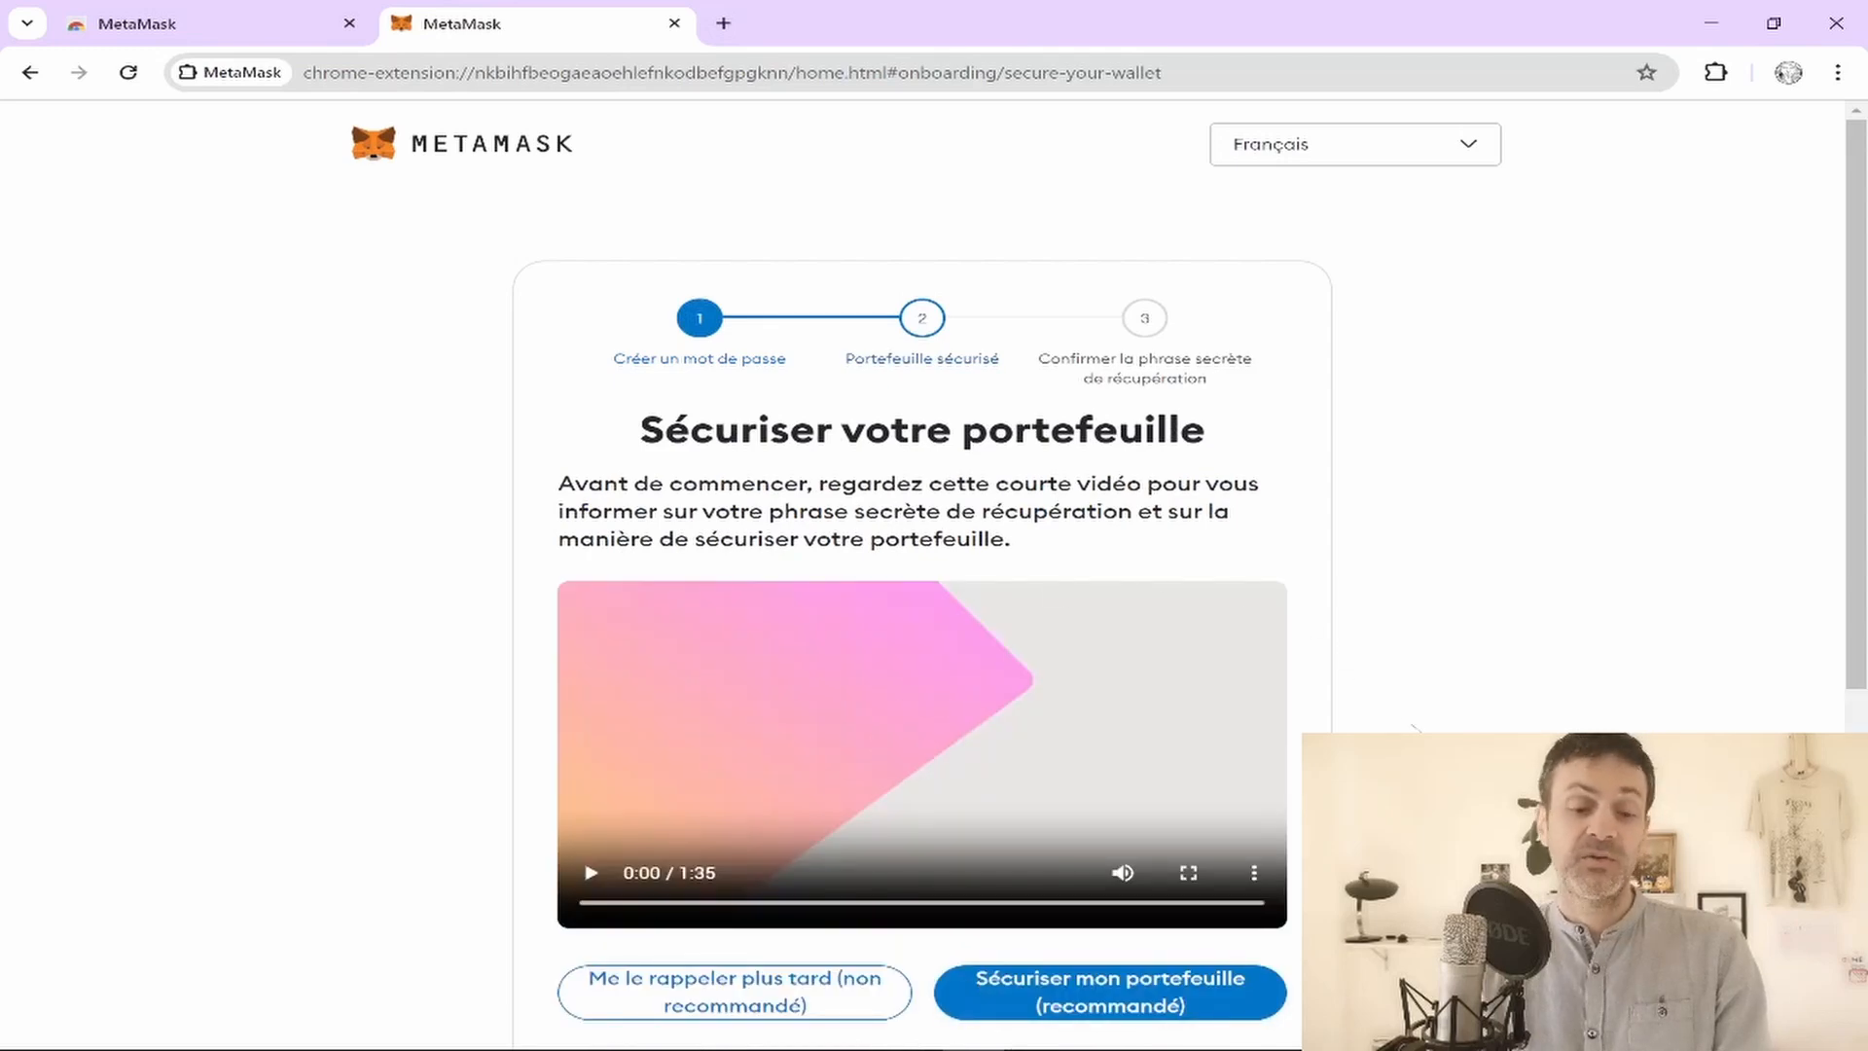
Choose the recommended option to secure the new wallet
scroll(1416, 727, "down", 2)
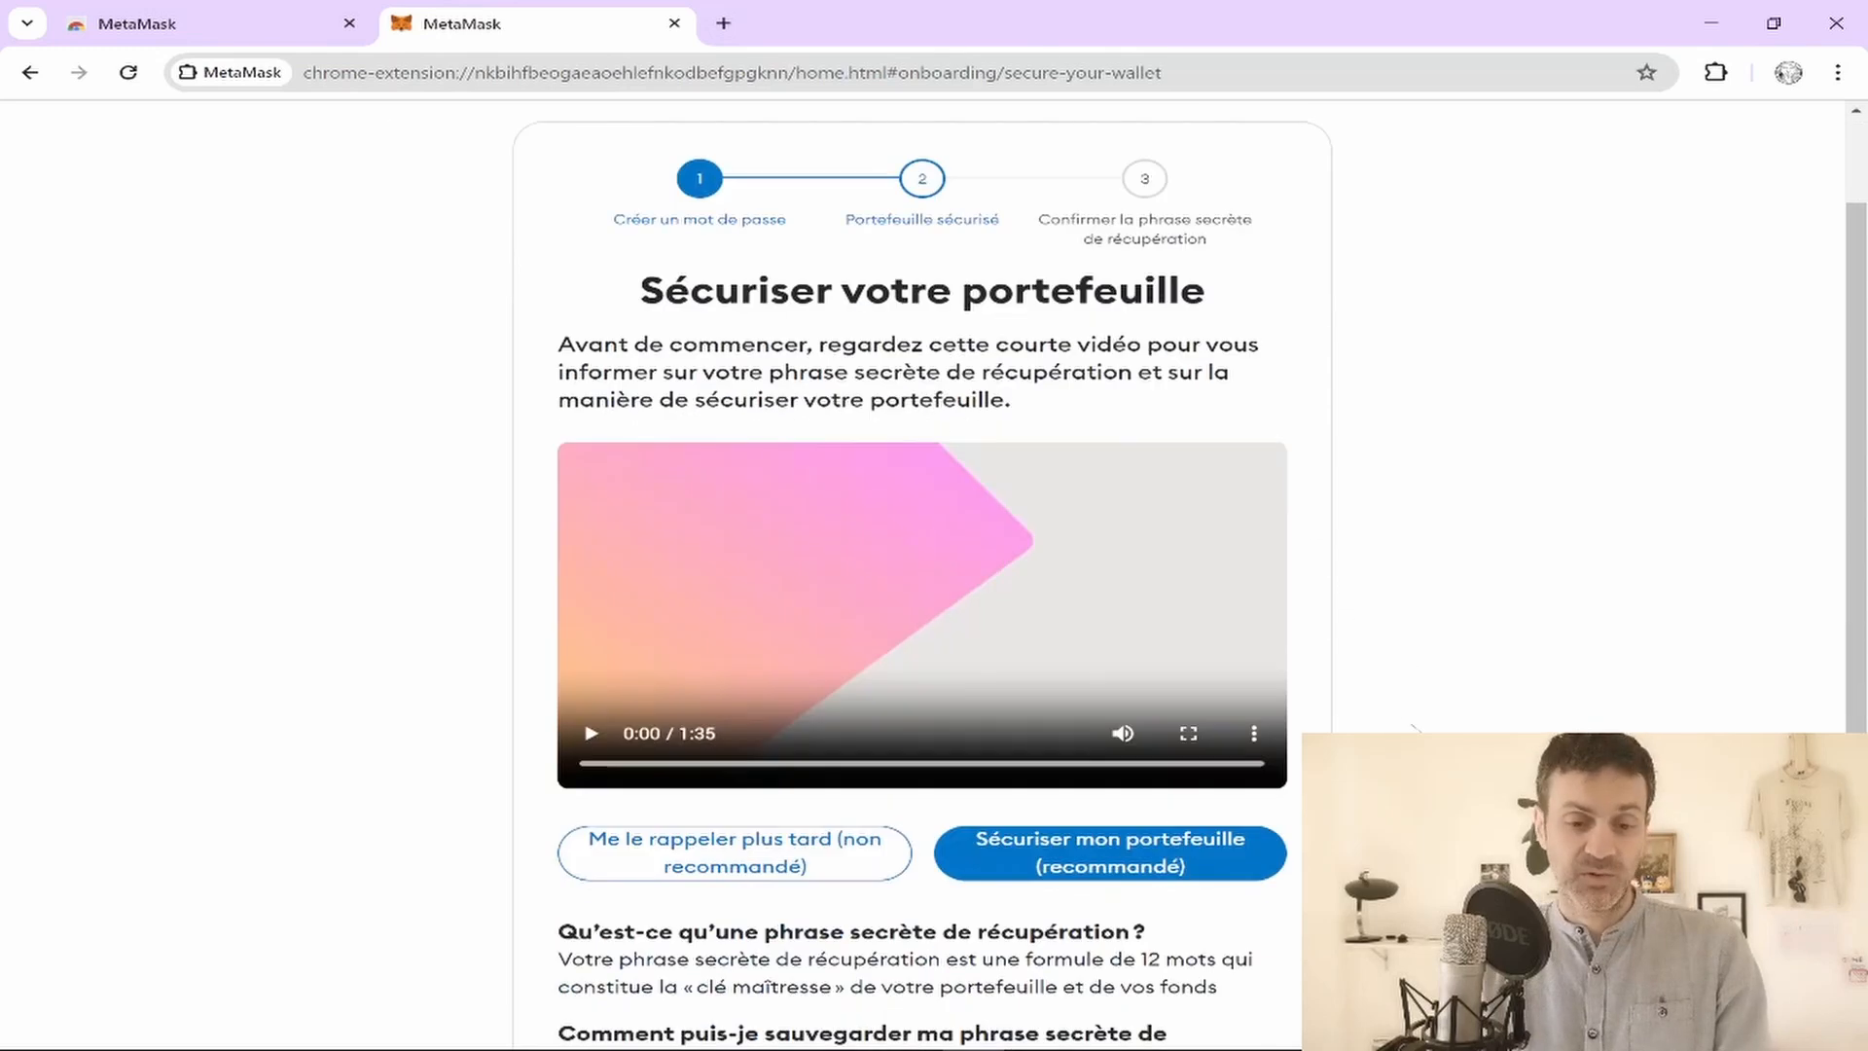
scroll(1416, 728, "up", 1)
scroll(1413, 728, "down", 1)
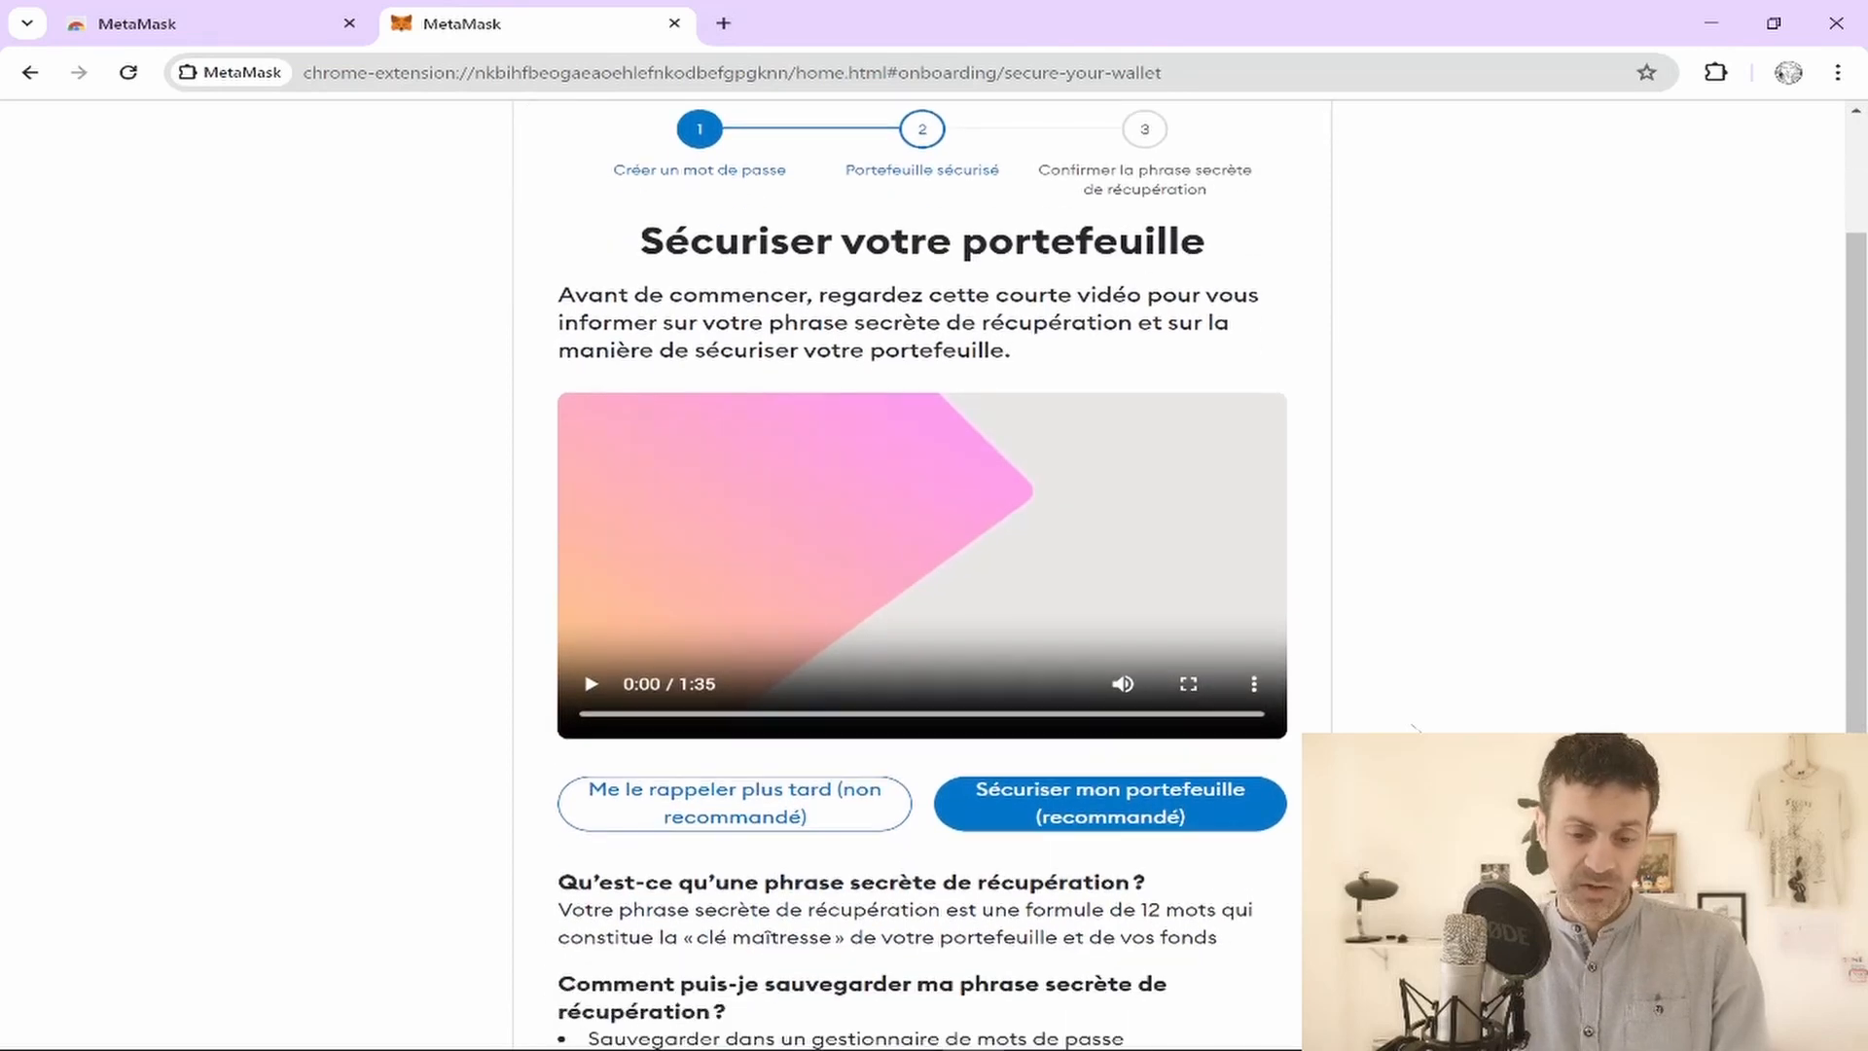
left_click(1162, 818)
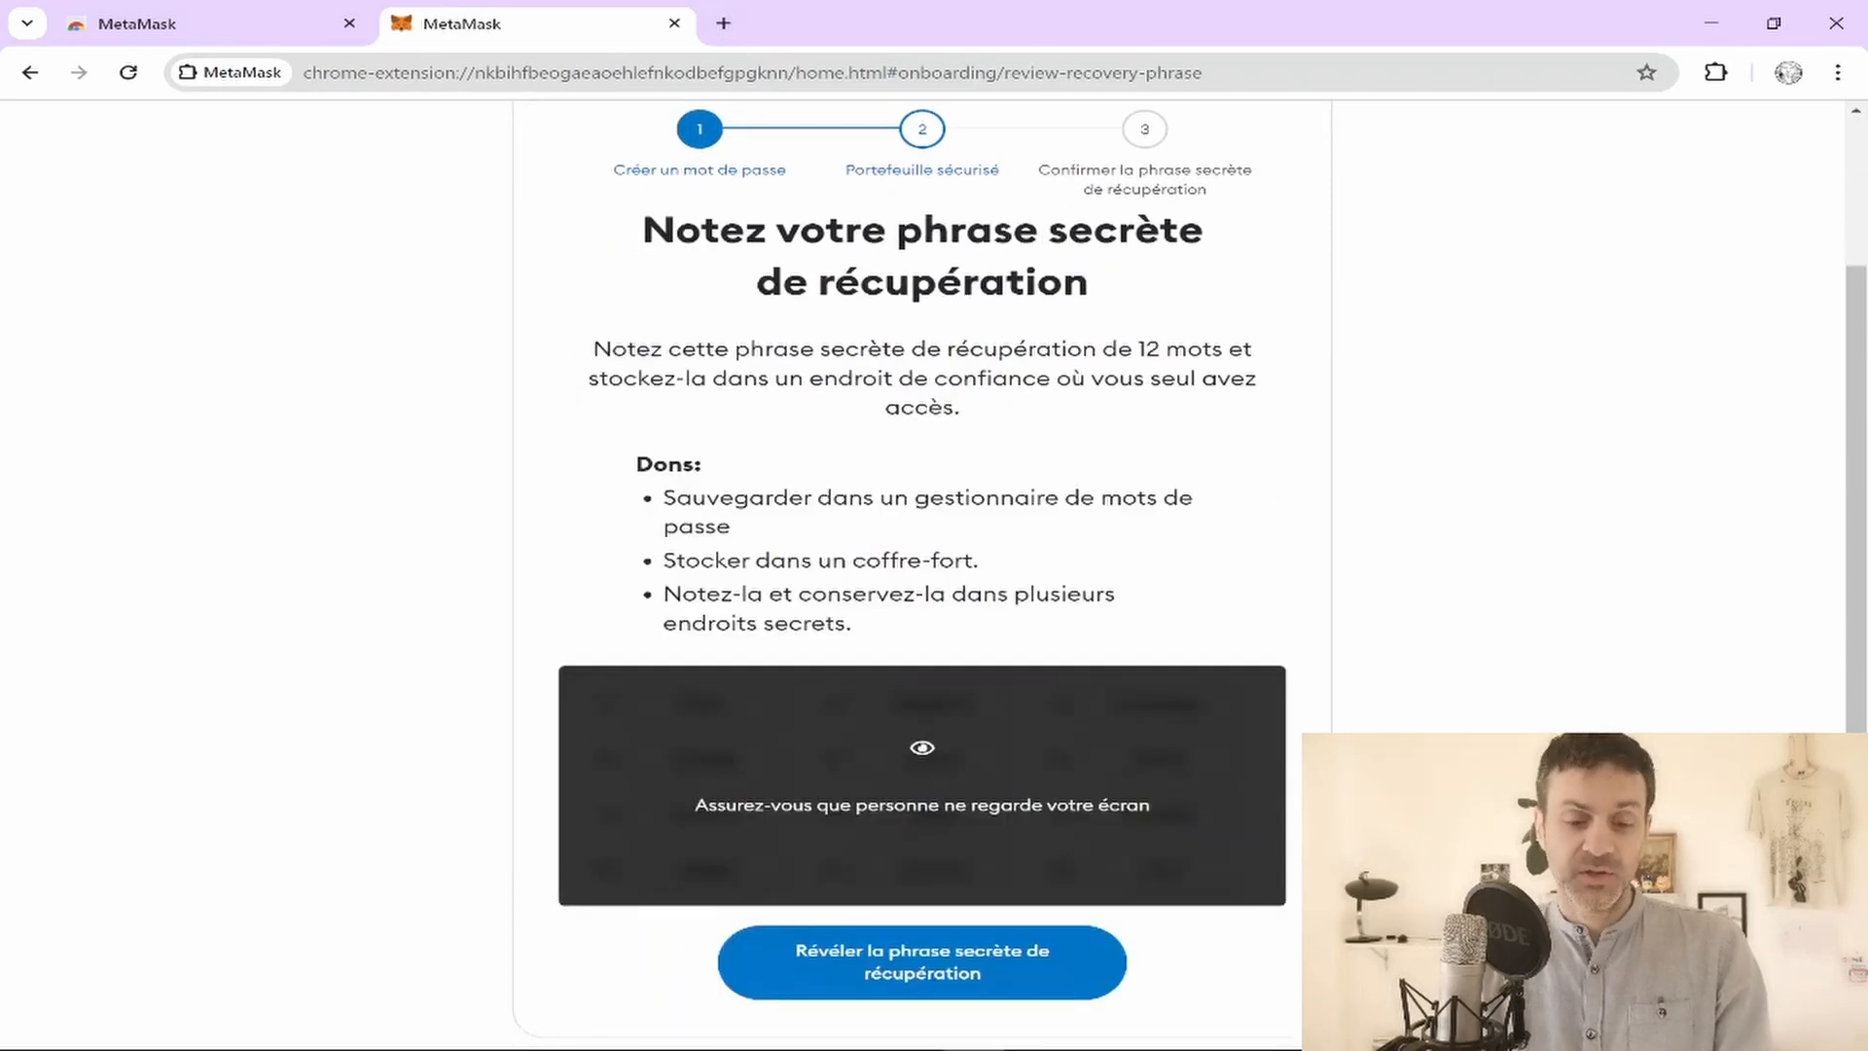
Reveal the wallet's secret recovery phrase and copy it to the clipboard
scroll(1189, 555, "down", 1)
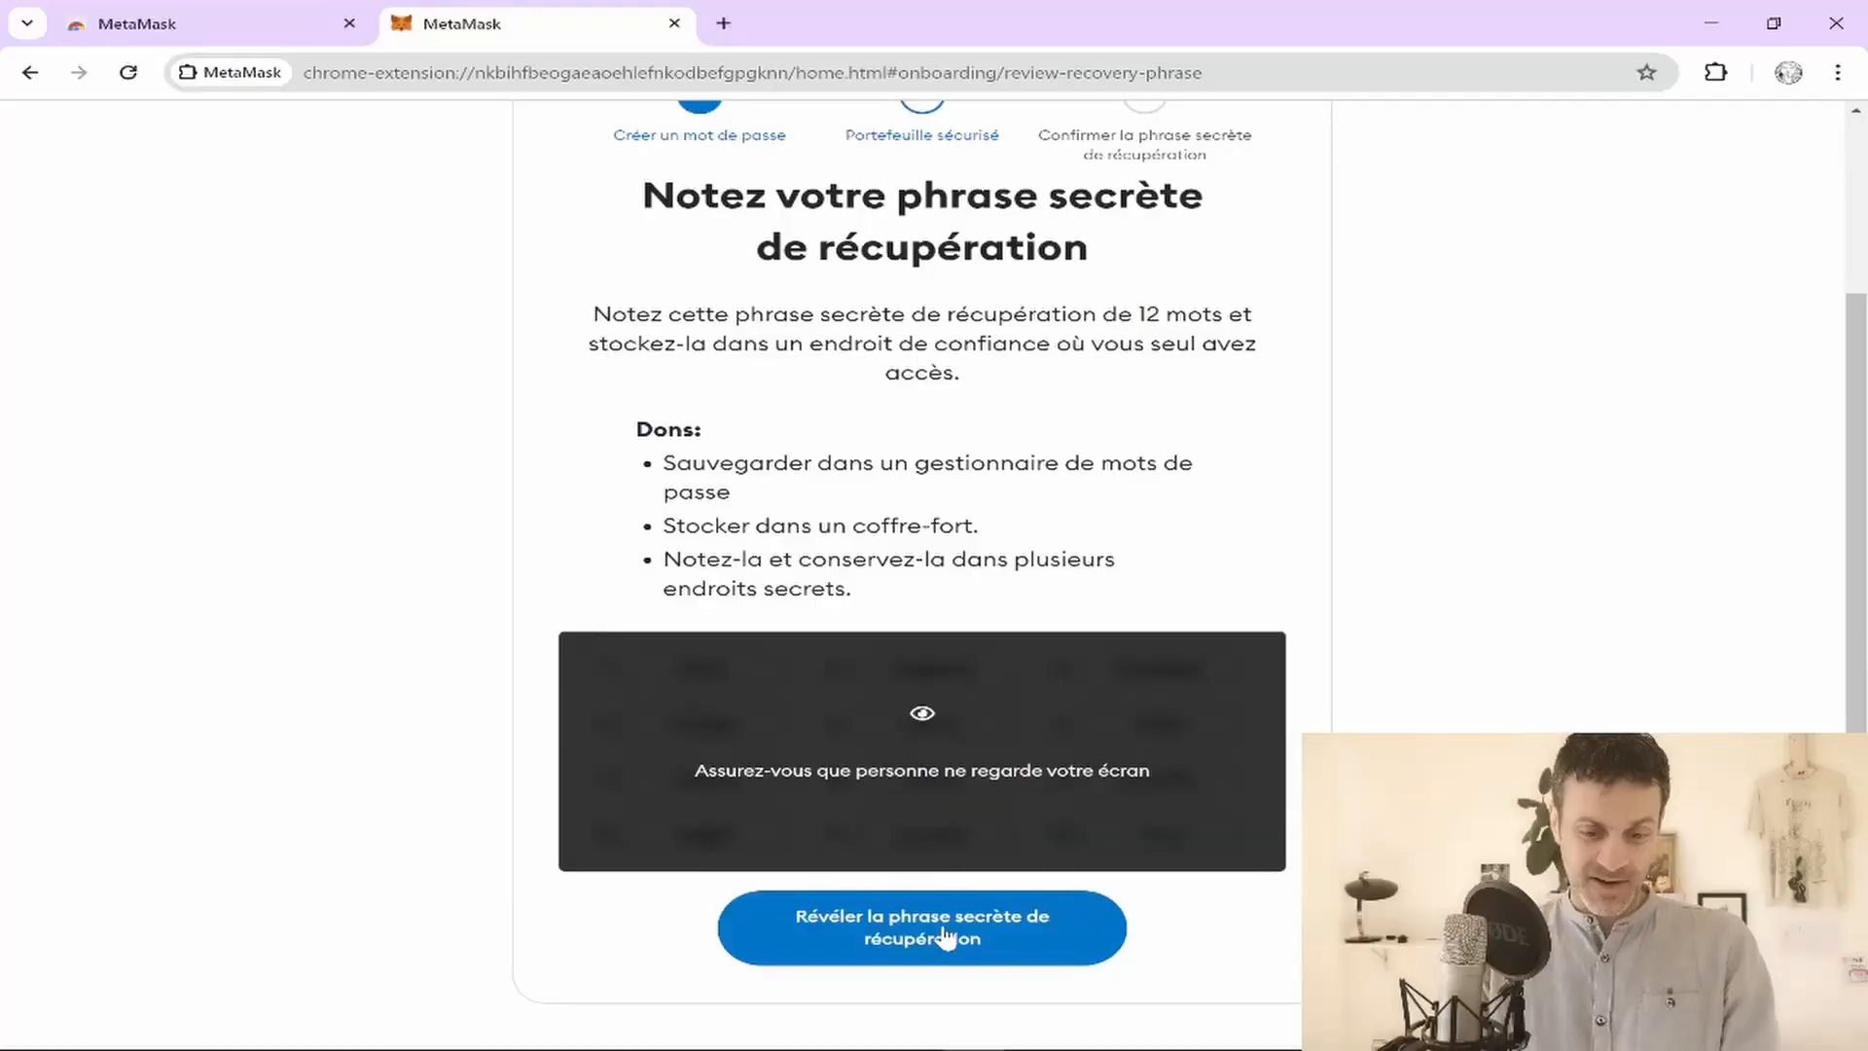
left_click(951, 936)
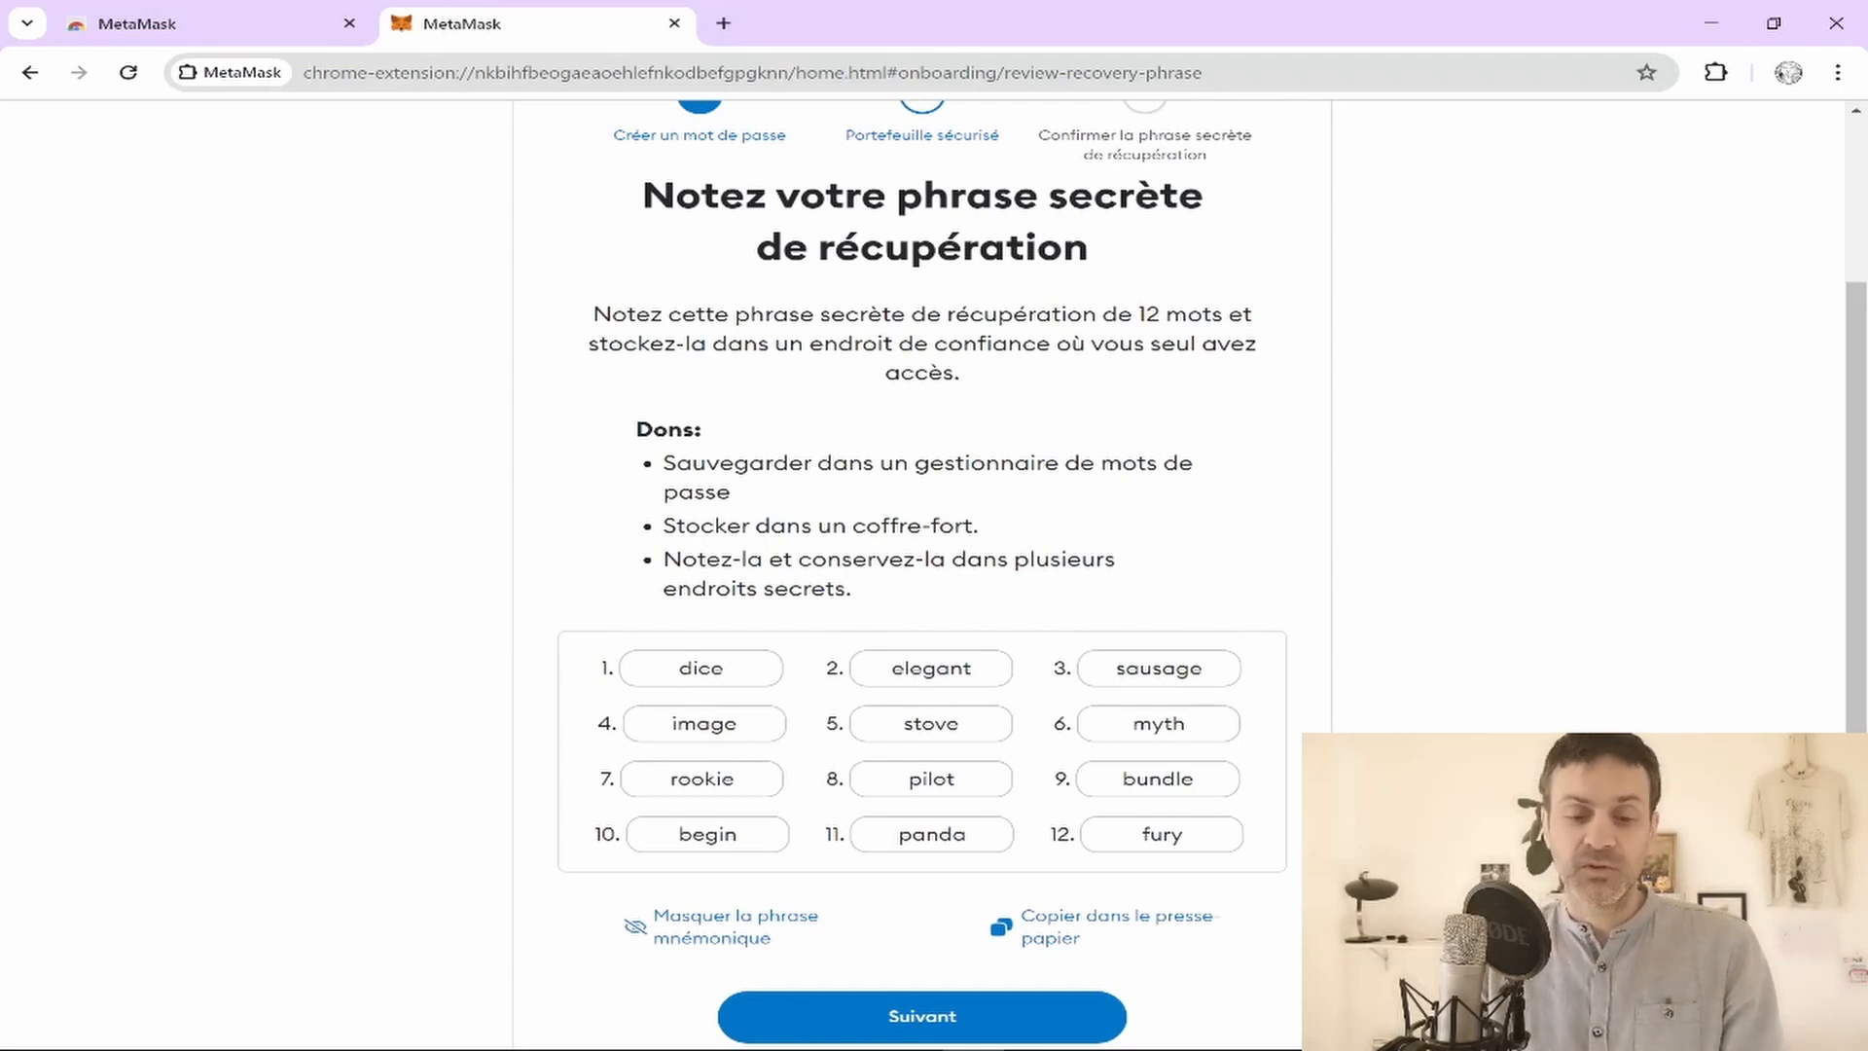
scroll(1243, 880, "down", 1)
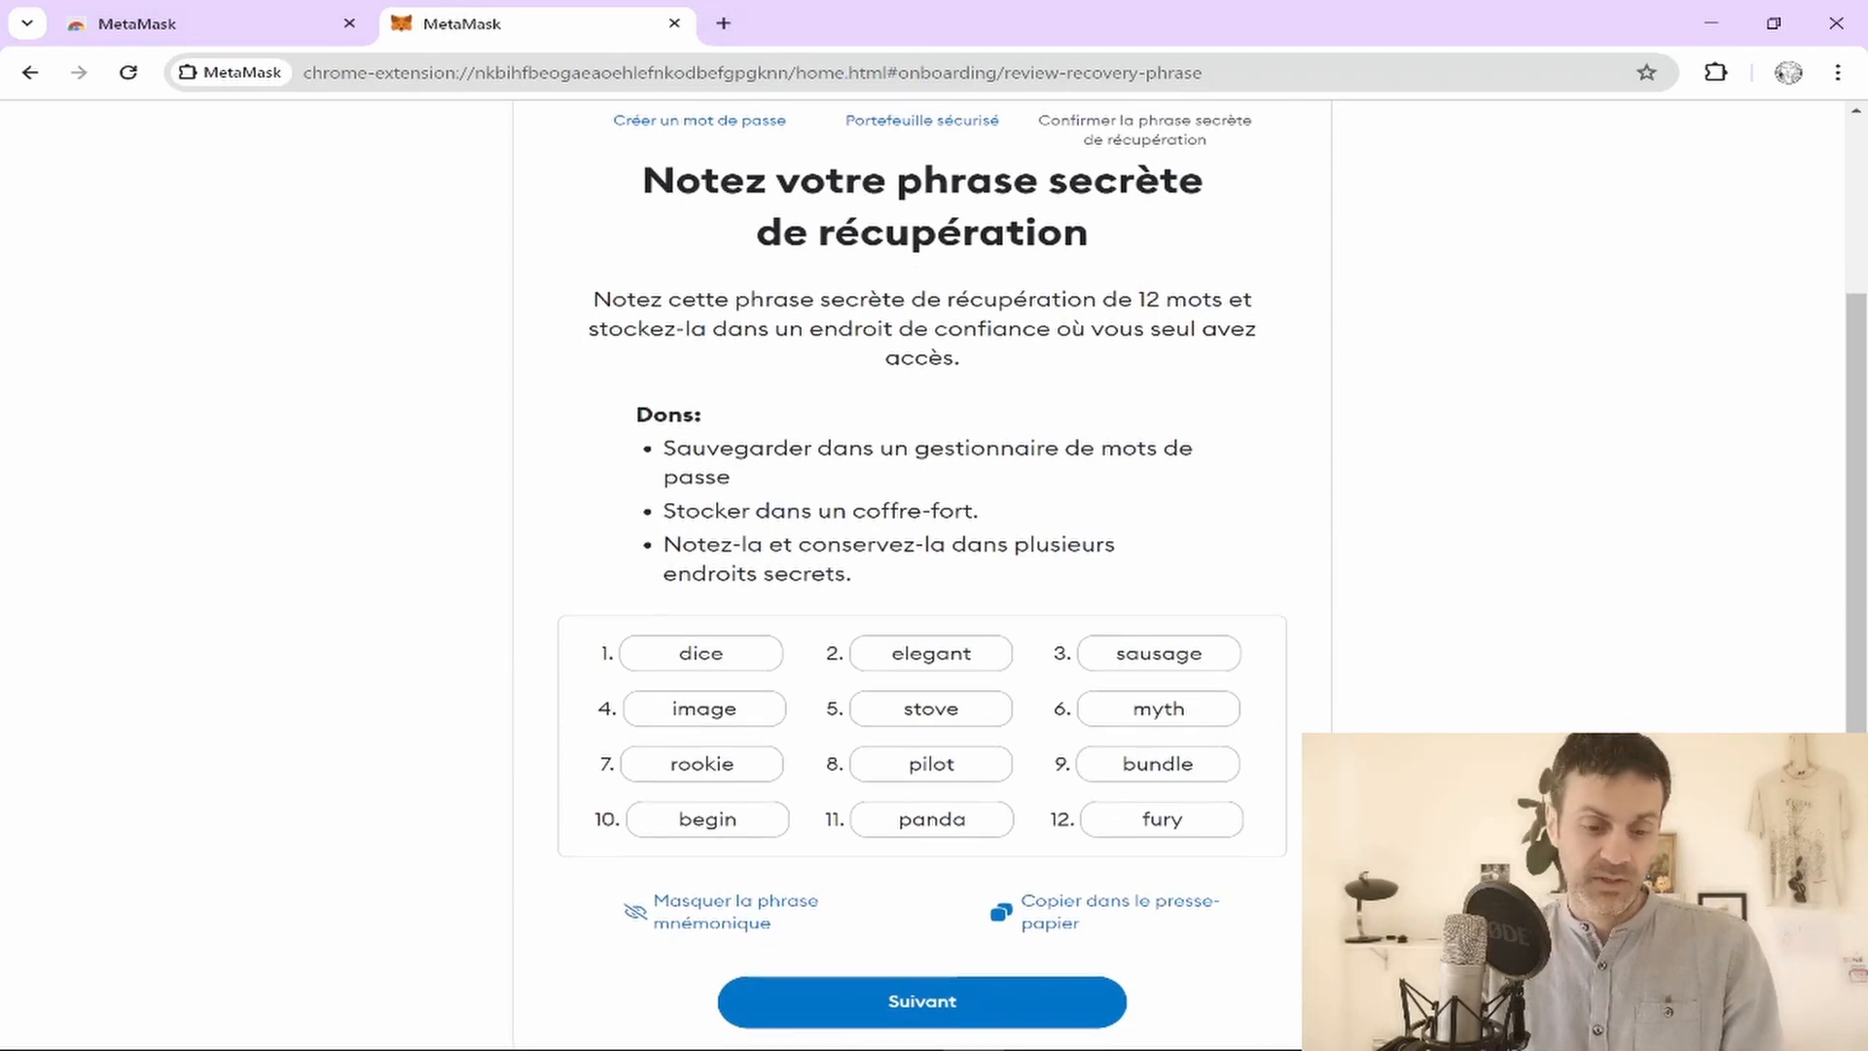
left_click(1092, 920)
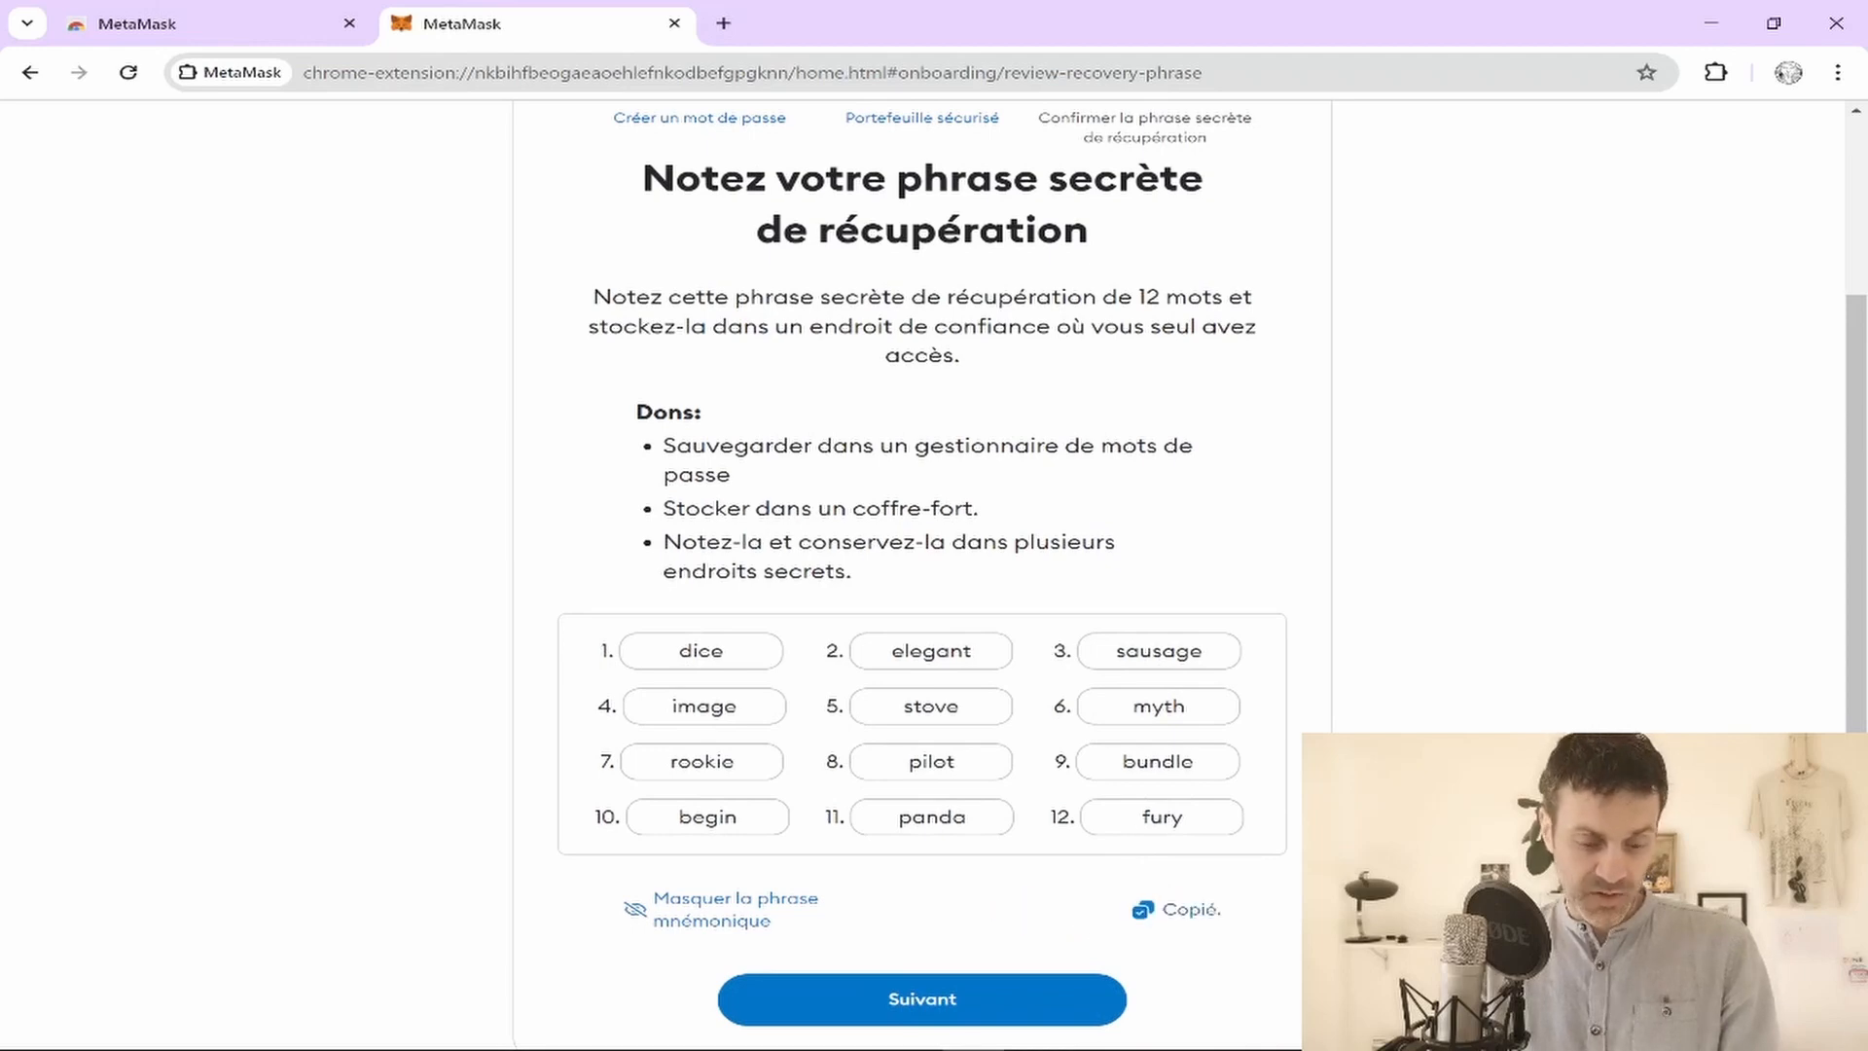
Switch to KeePass and unlock the DatabaseTuto.kdbx database with the master password
key("super")
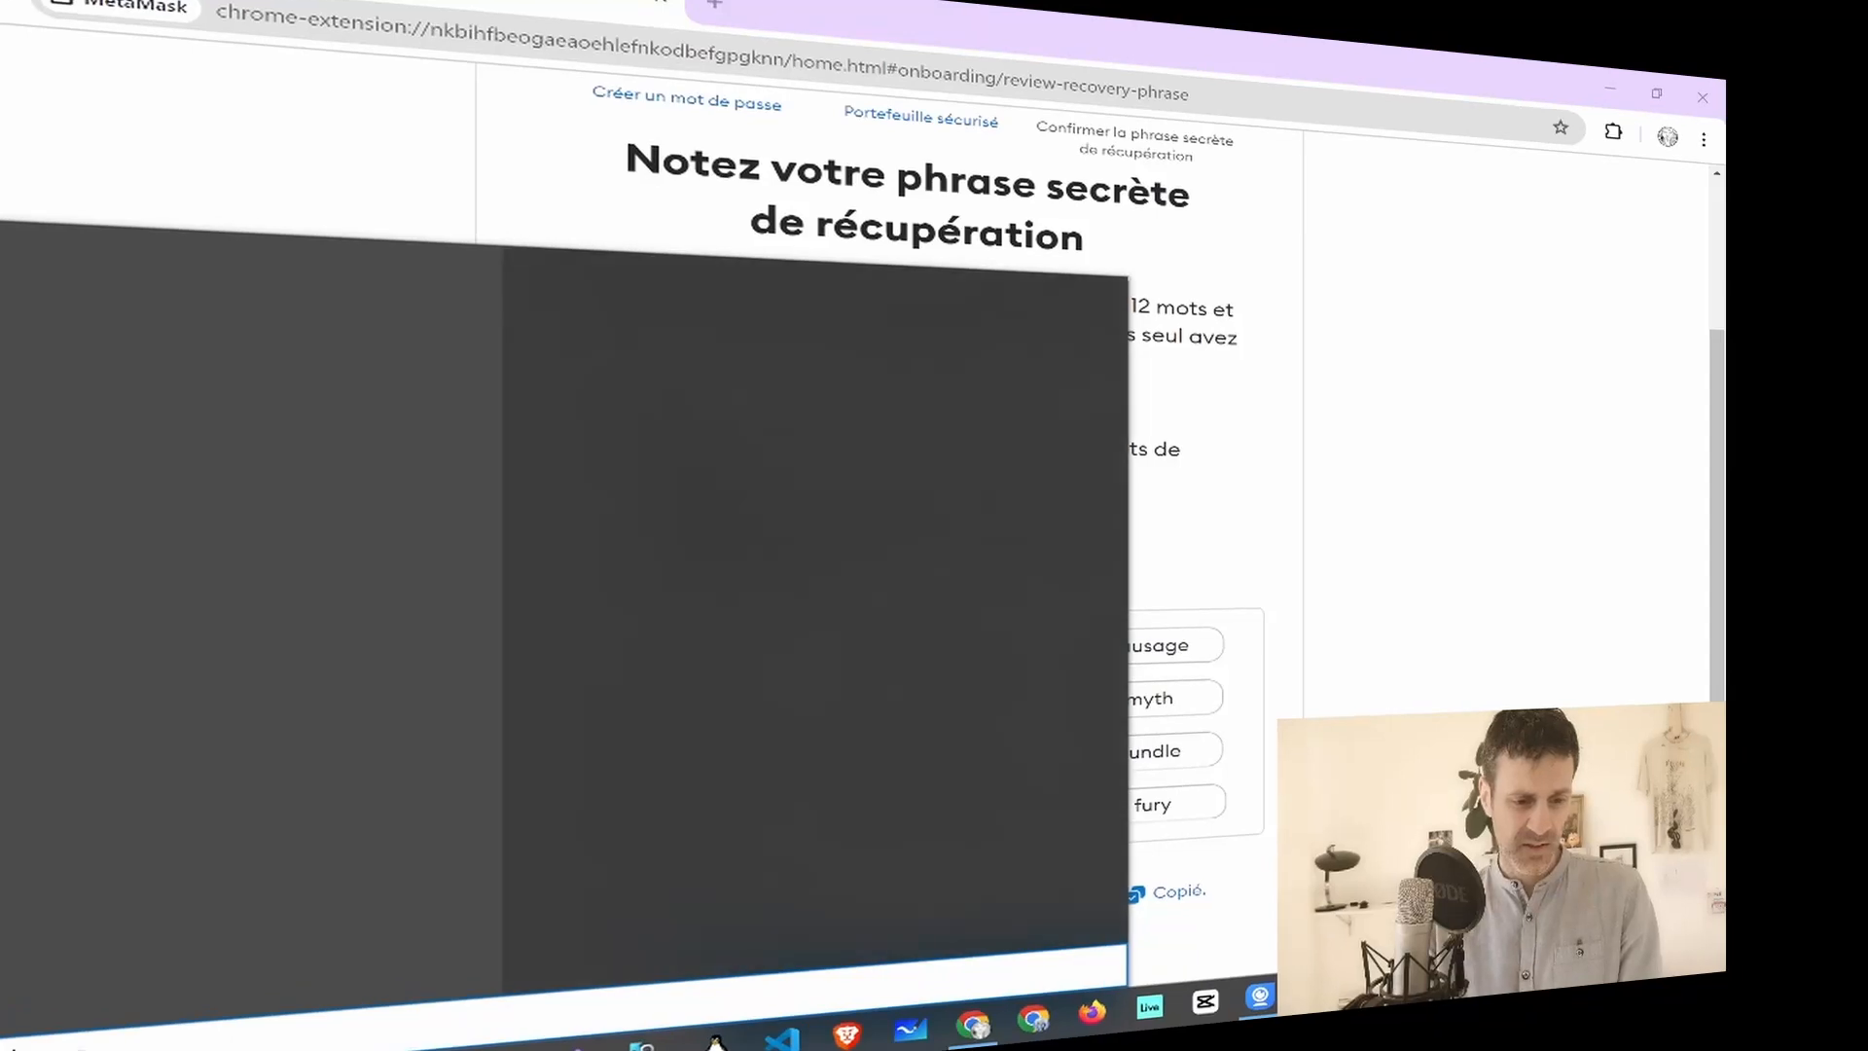
key("Return")
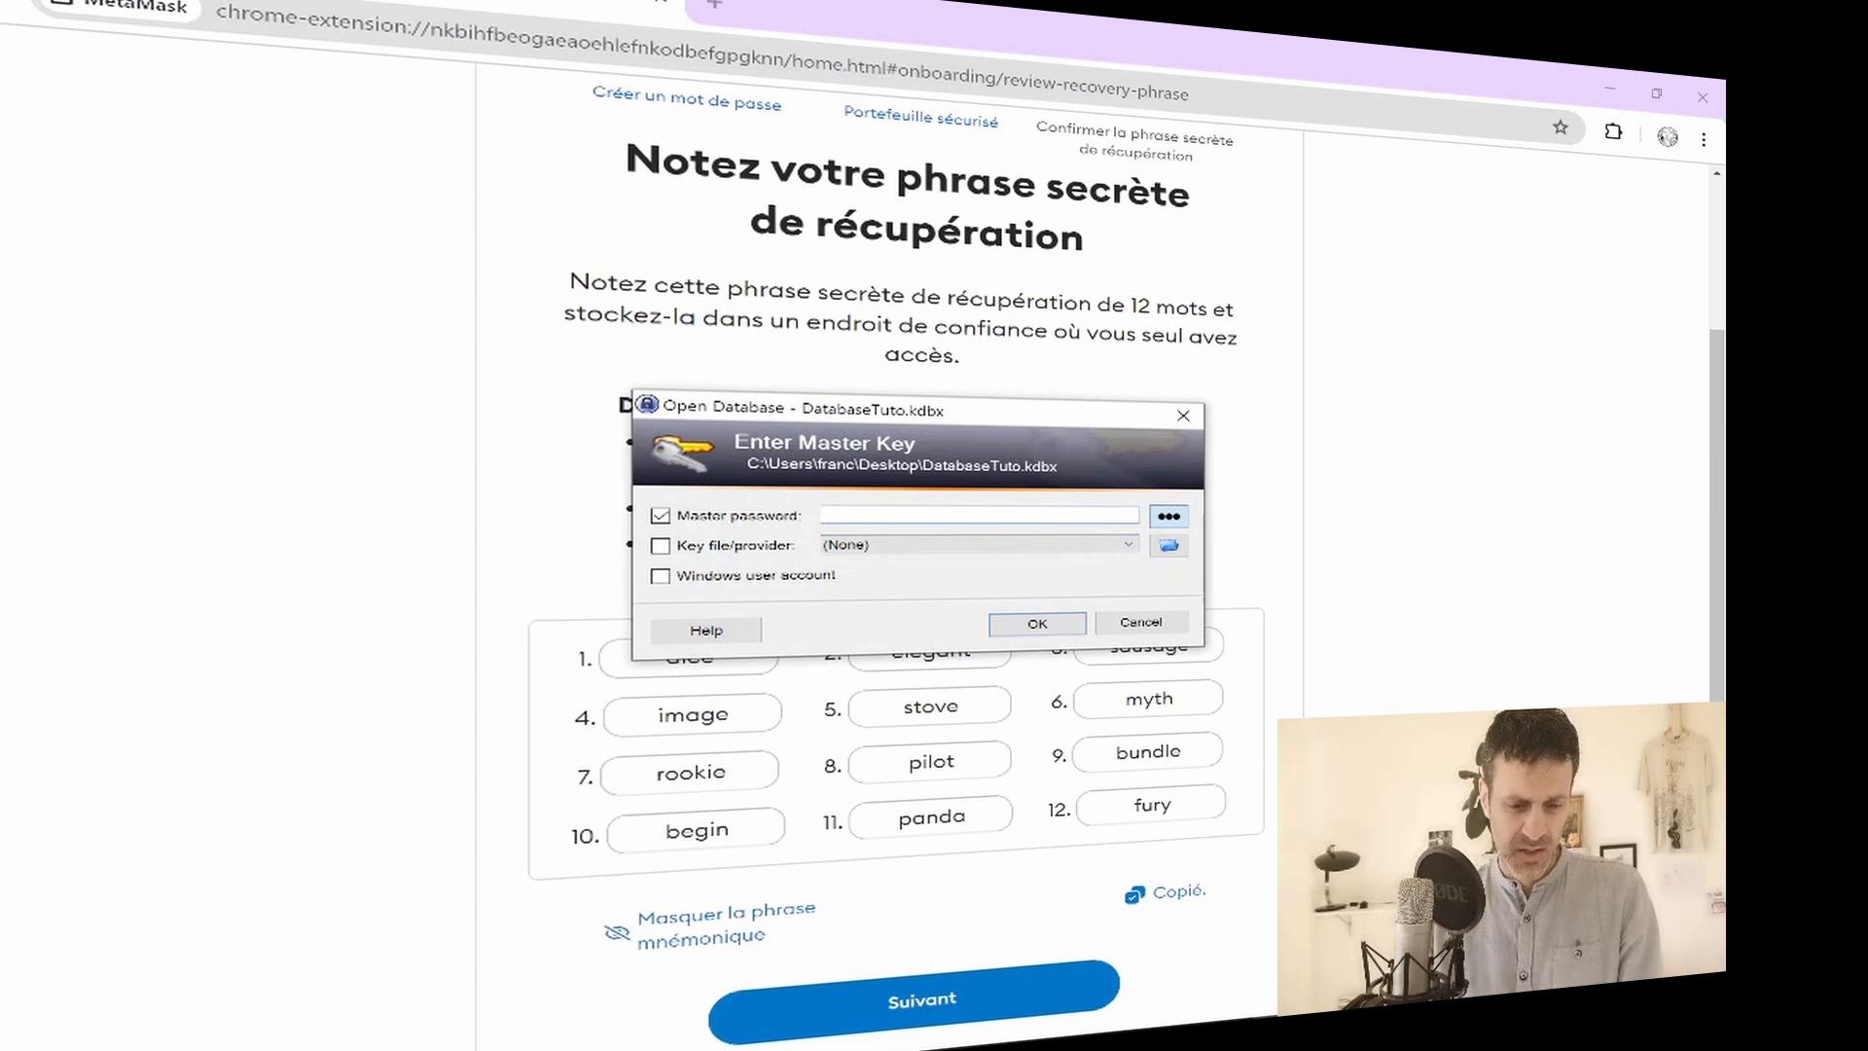
type("••")
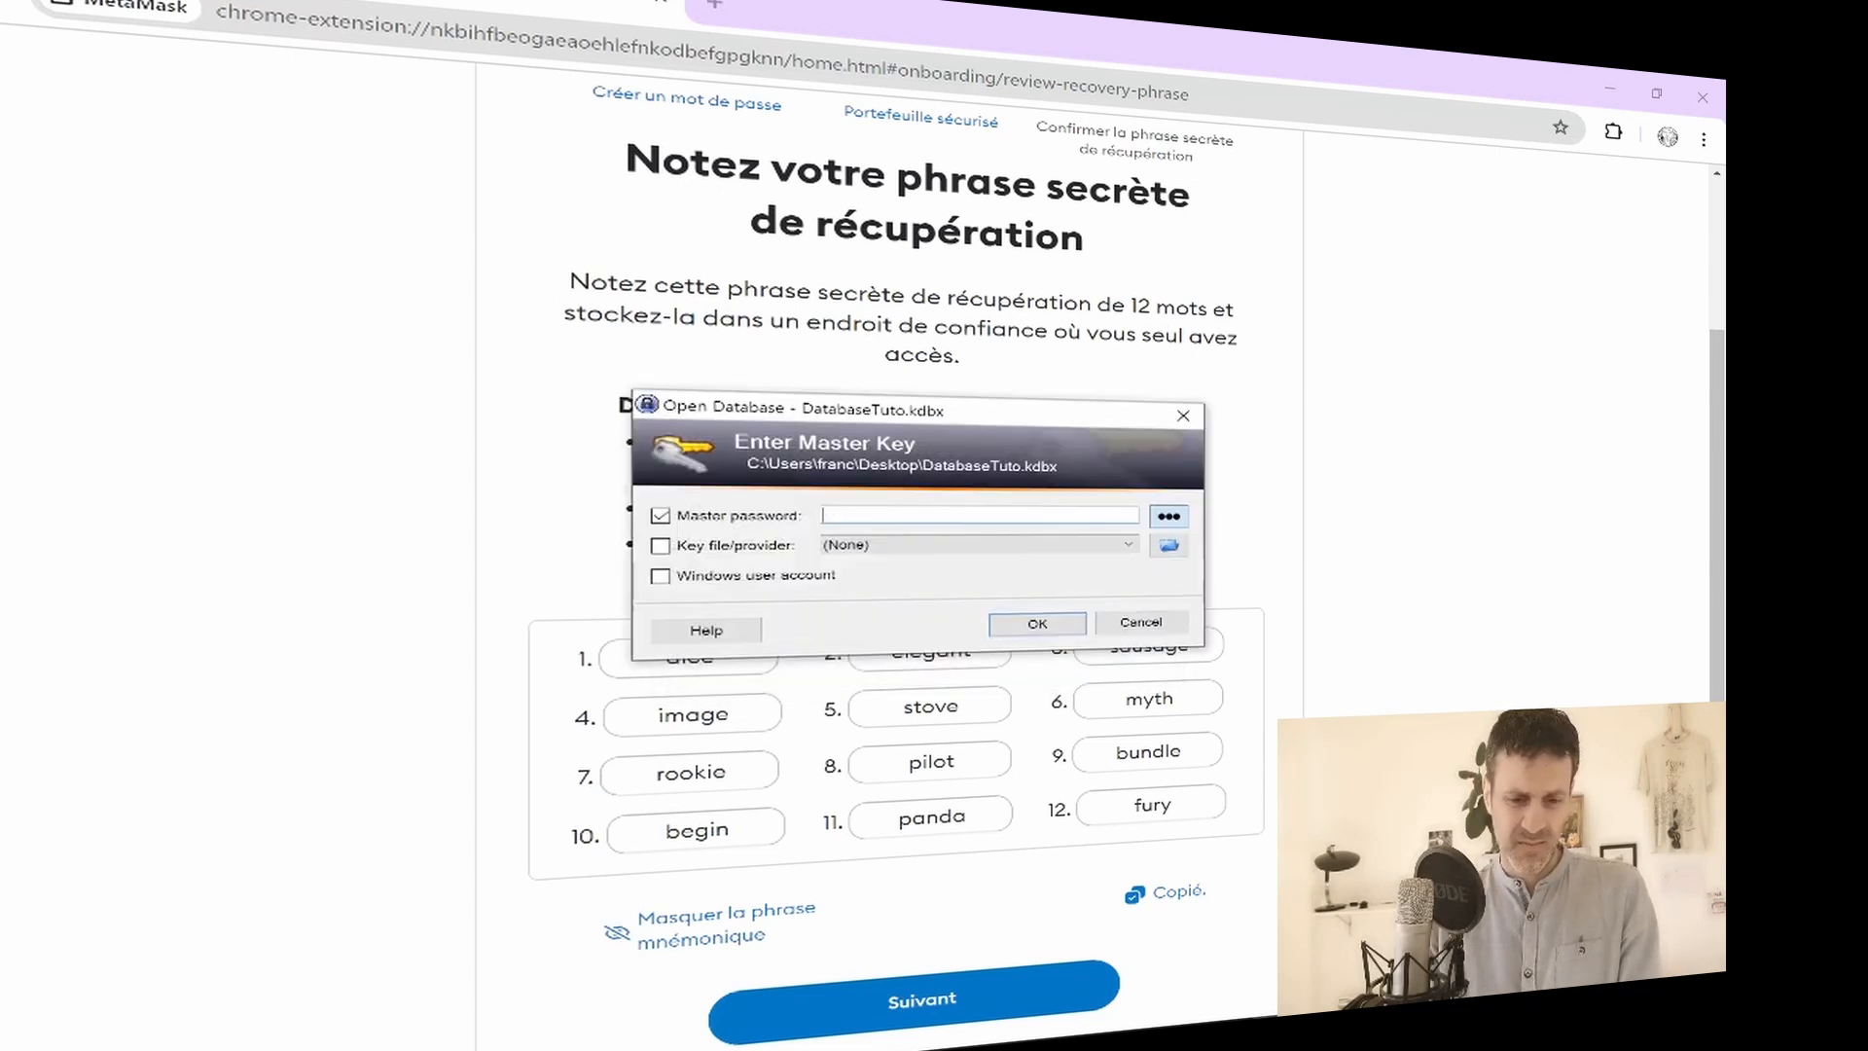
type("••")
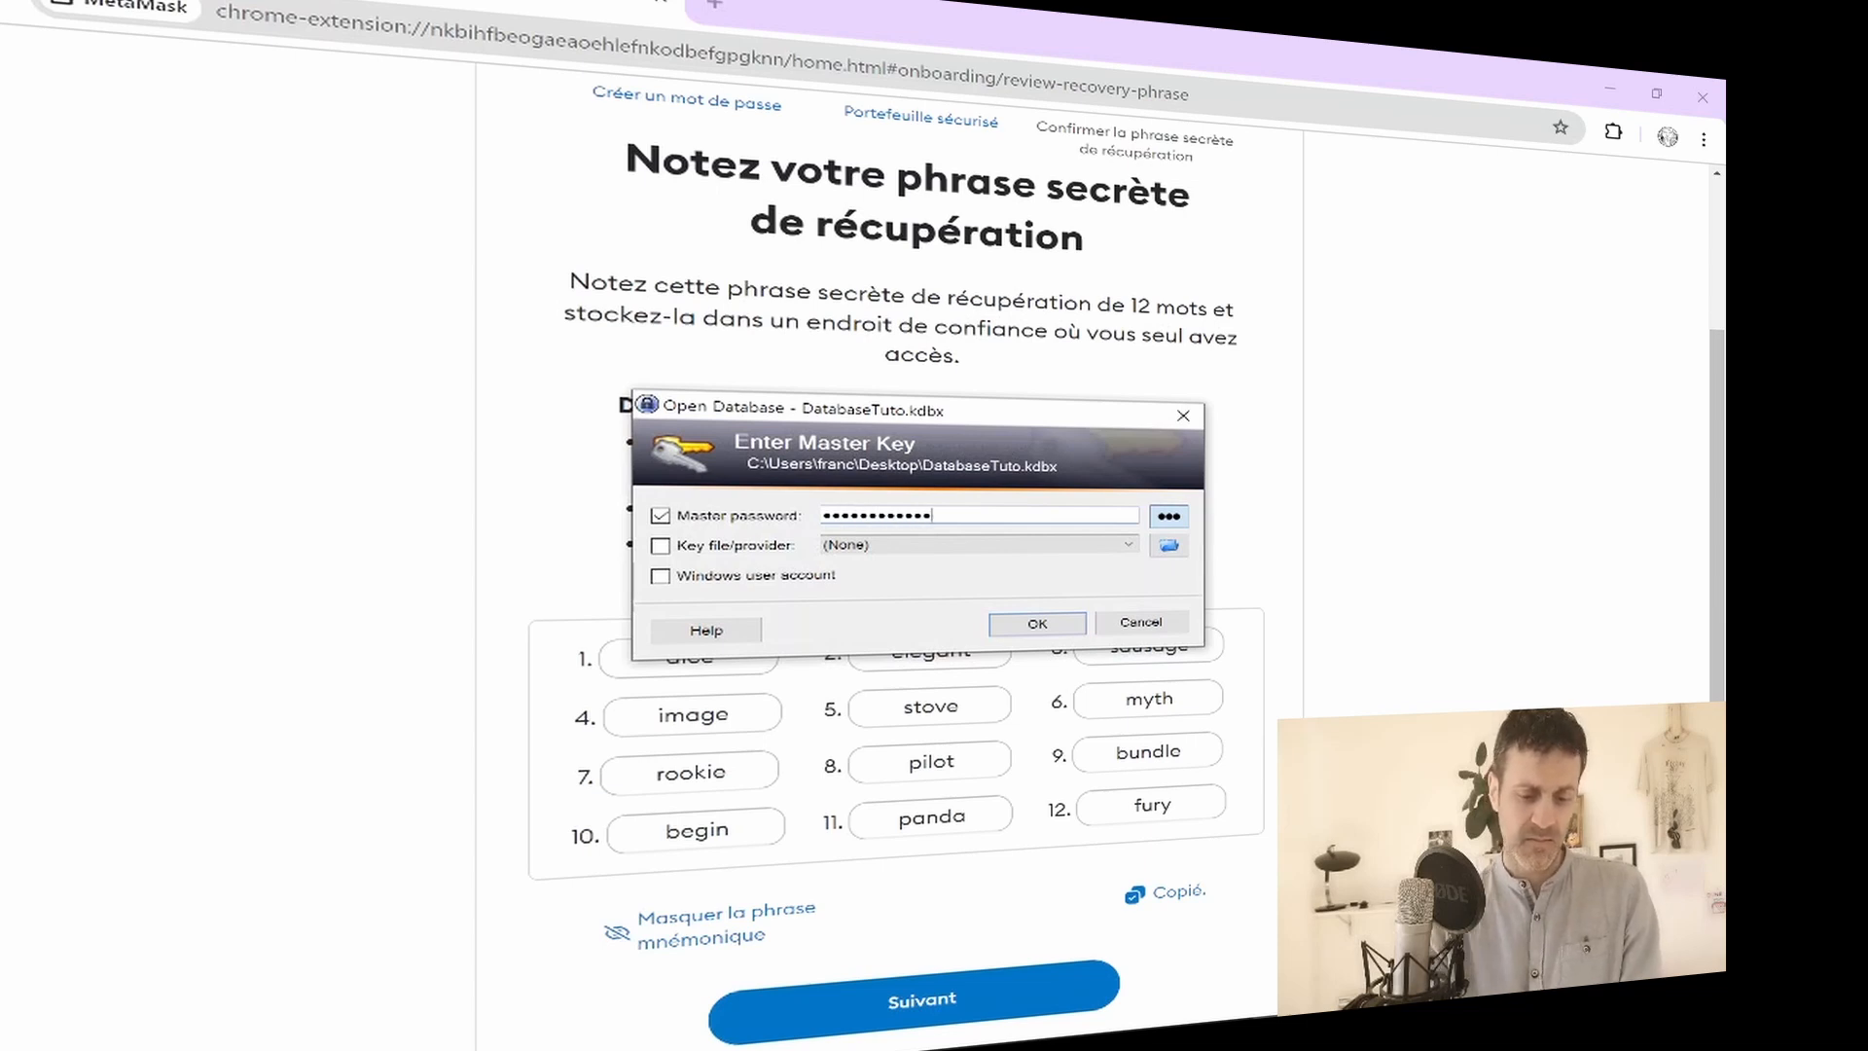
type("•••")
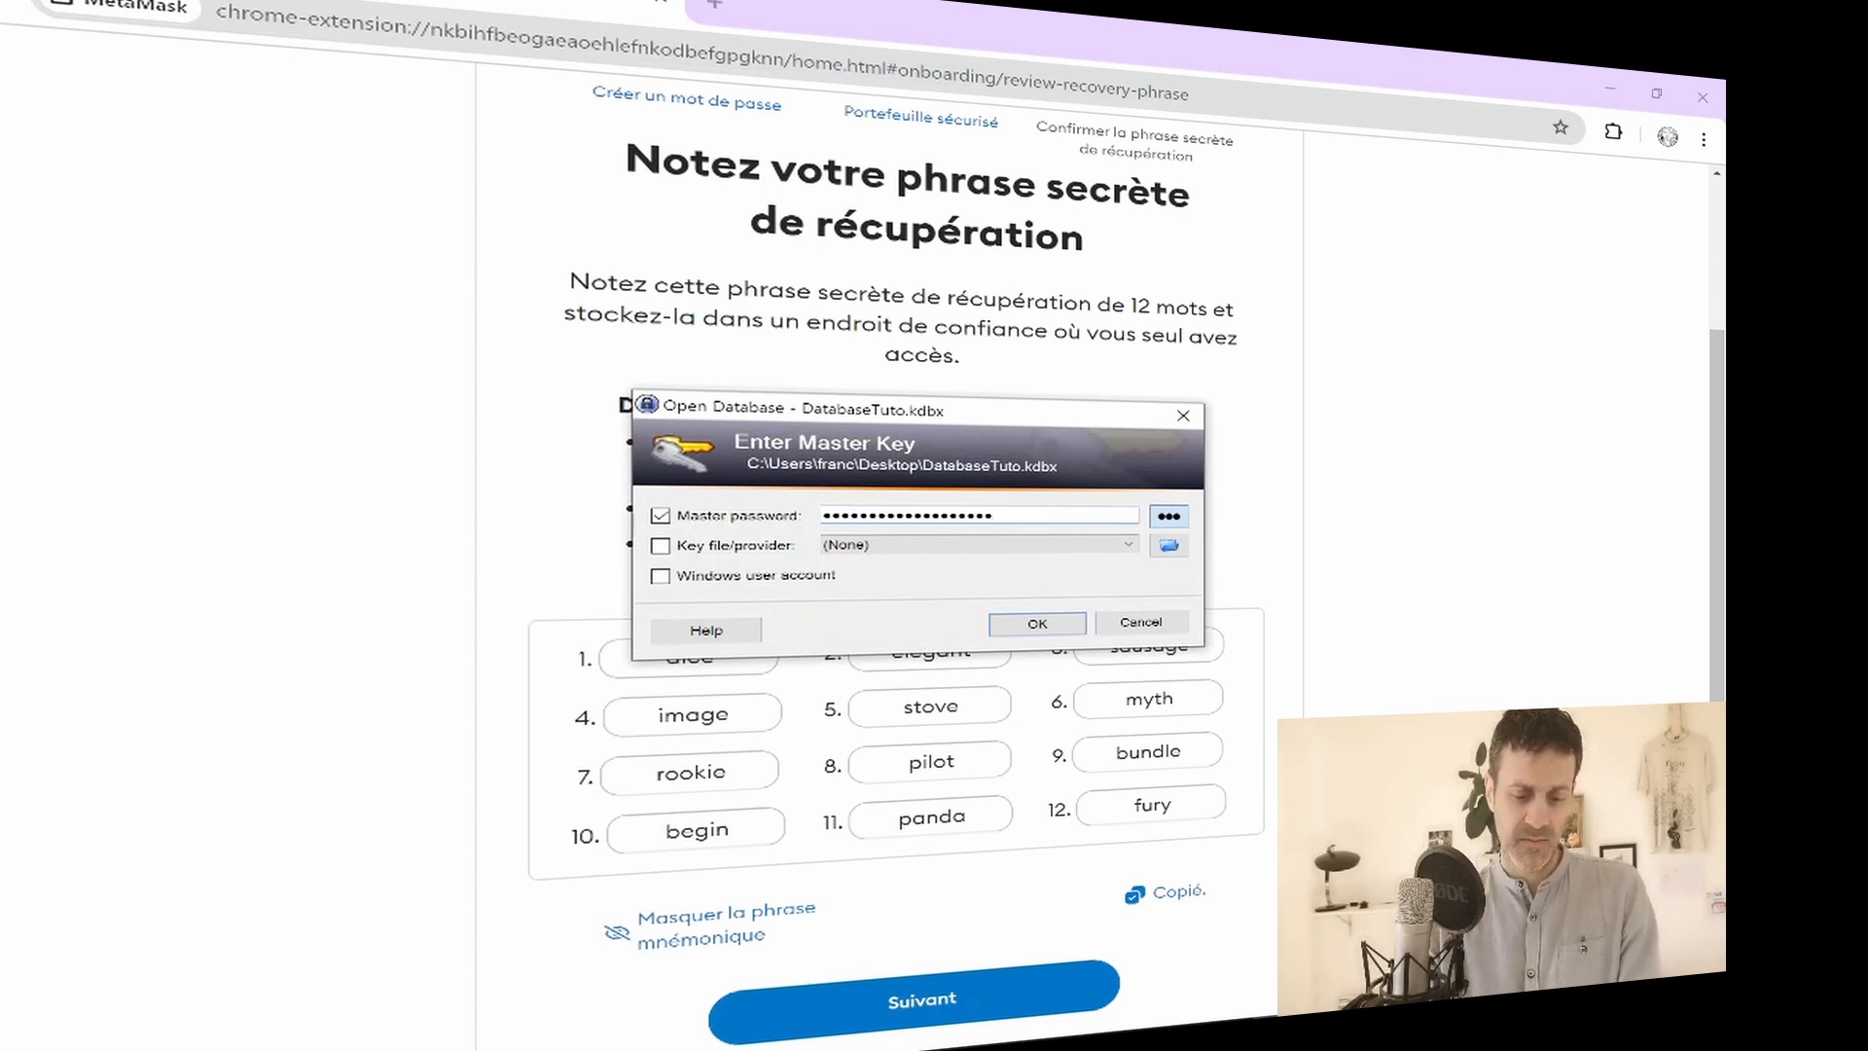
type("•••••")
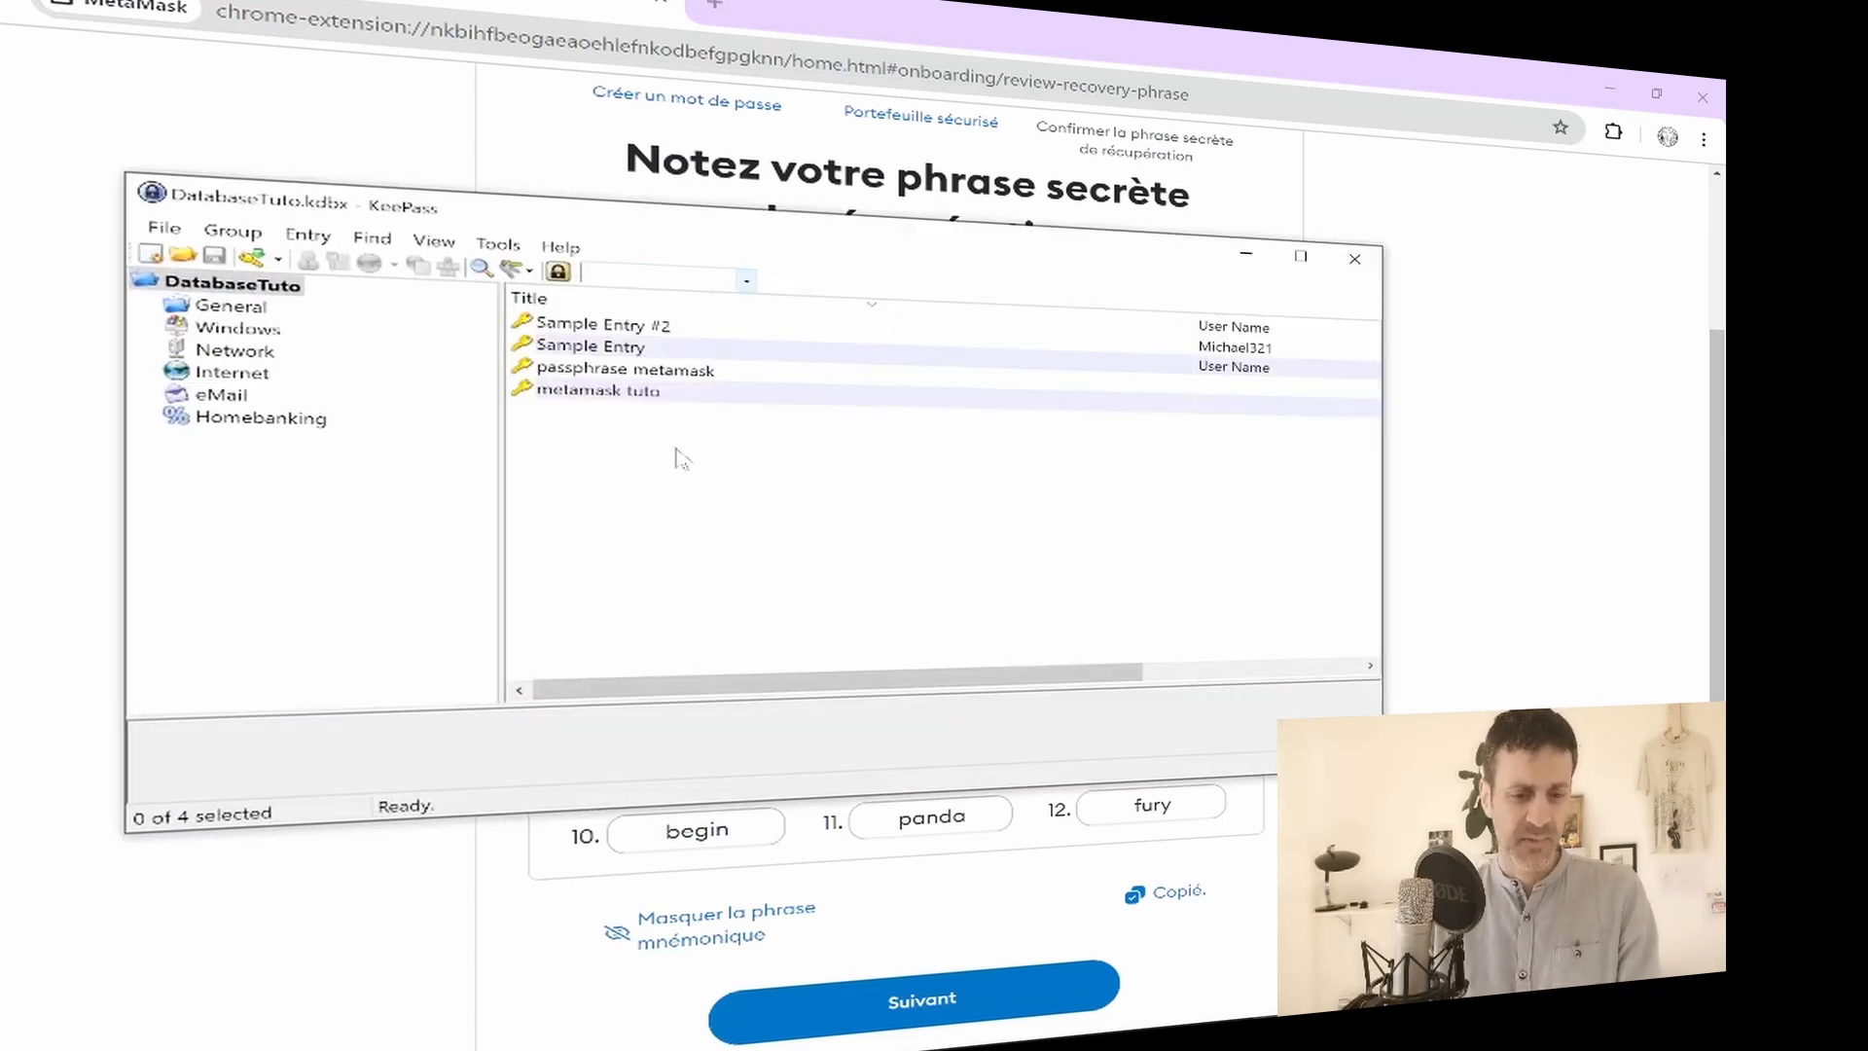
Check the existing "passphrase metamask" entry, close it without changes, and move it to the recycle bin
left_click(640, 378)
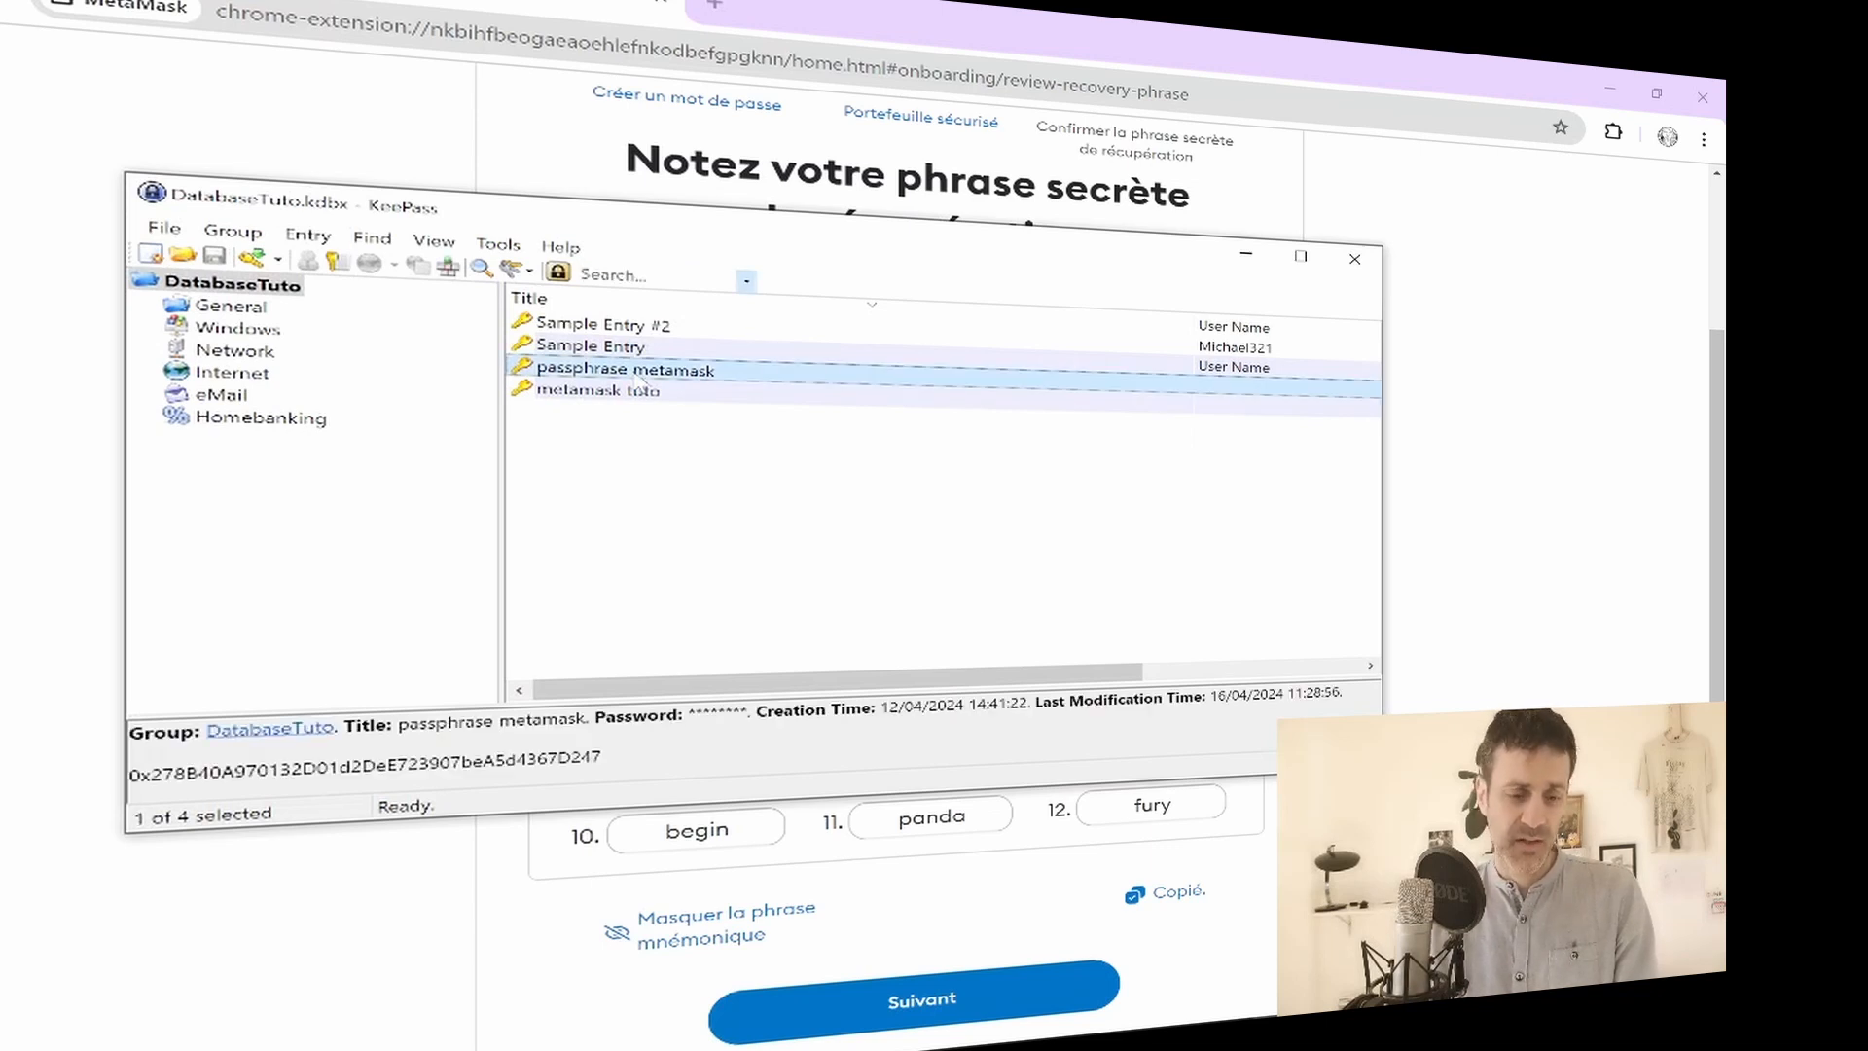
double_click(640, 379)
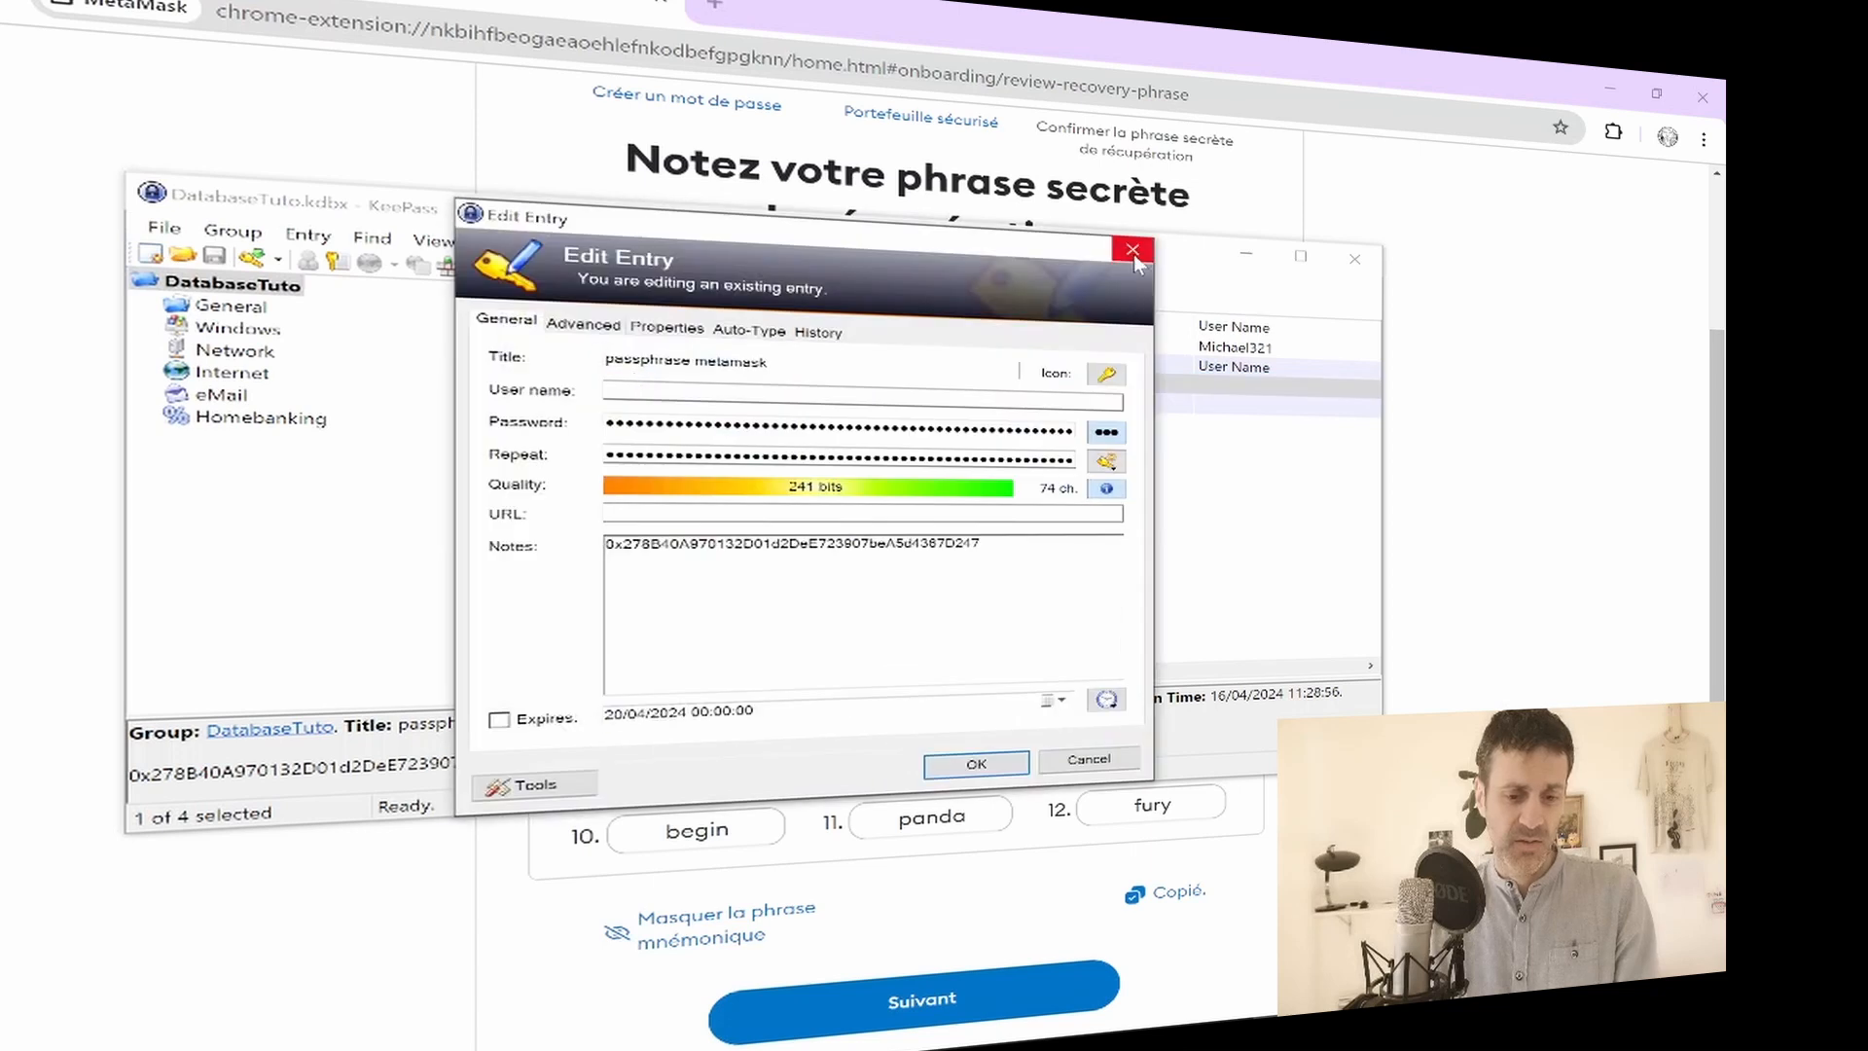
left_click(1132, 251)
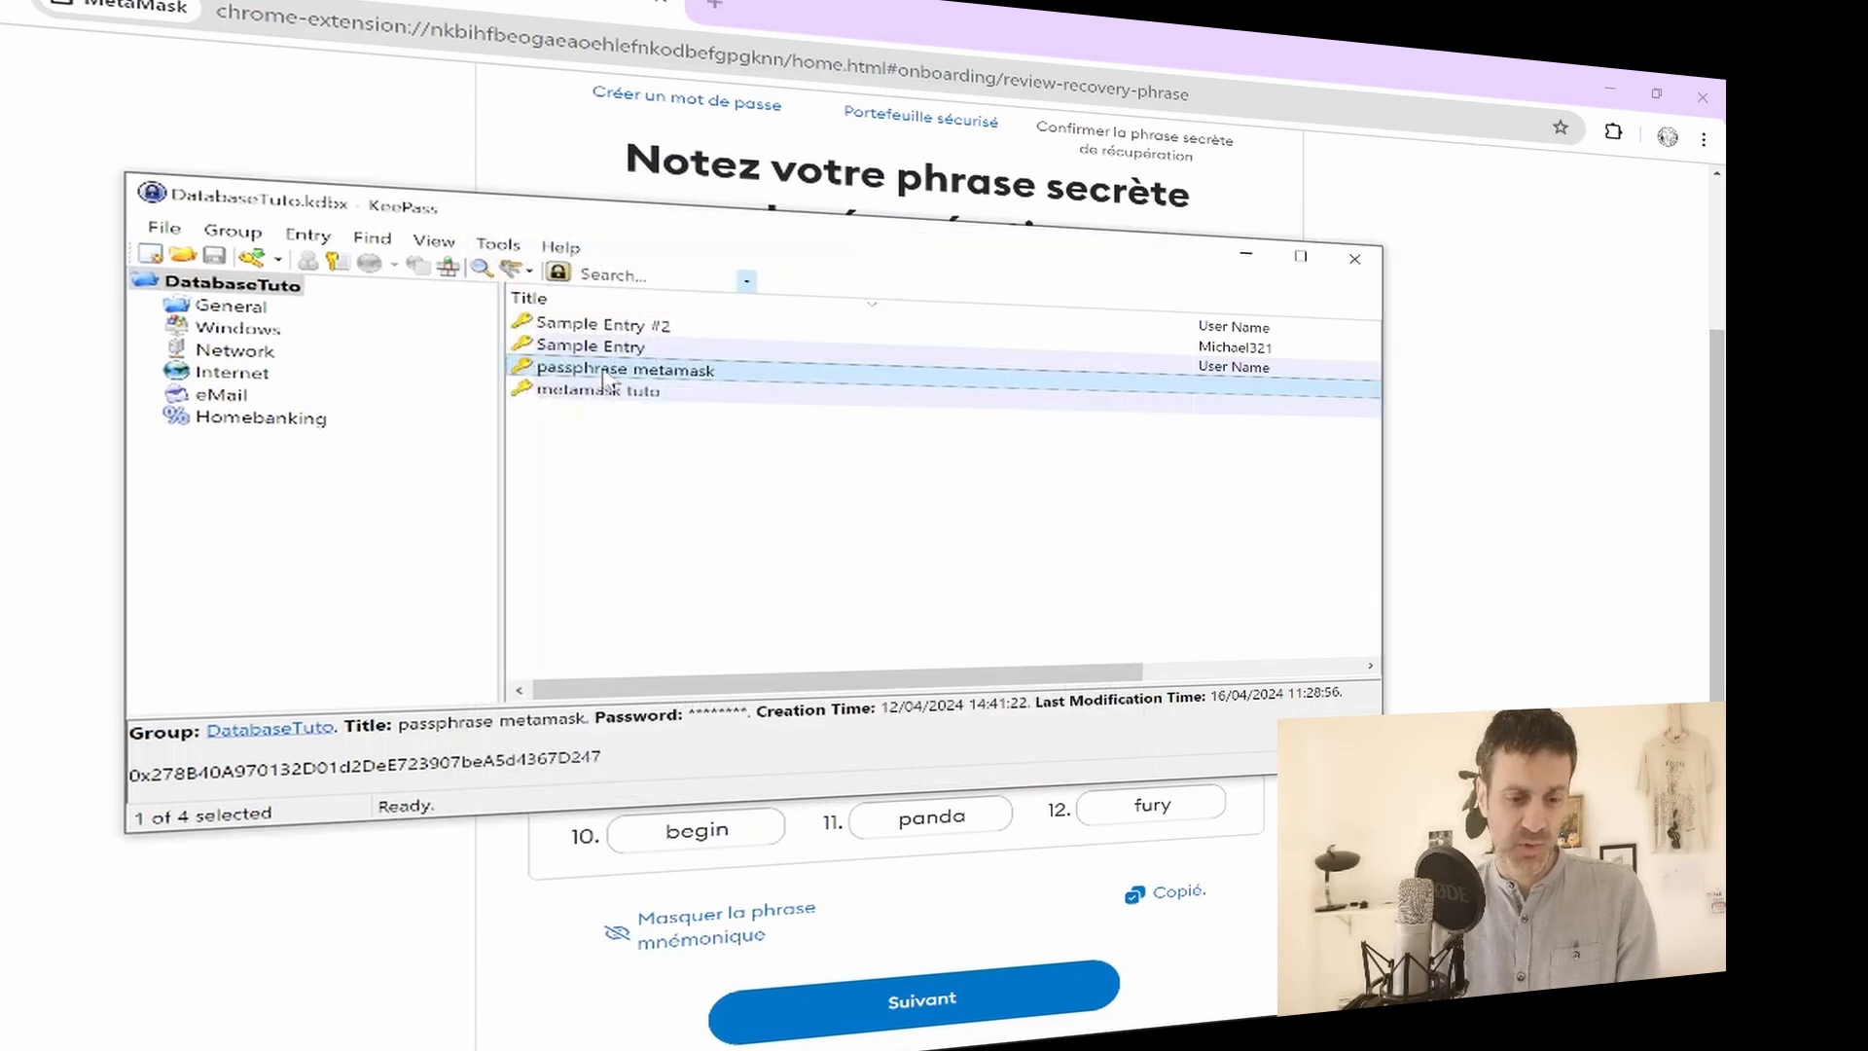
right_click(609, 377)
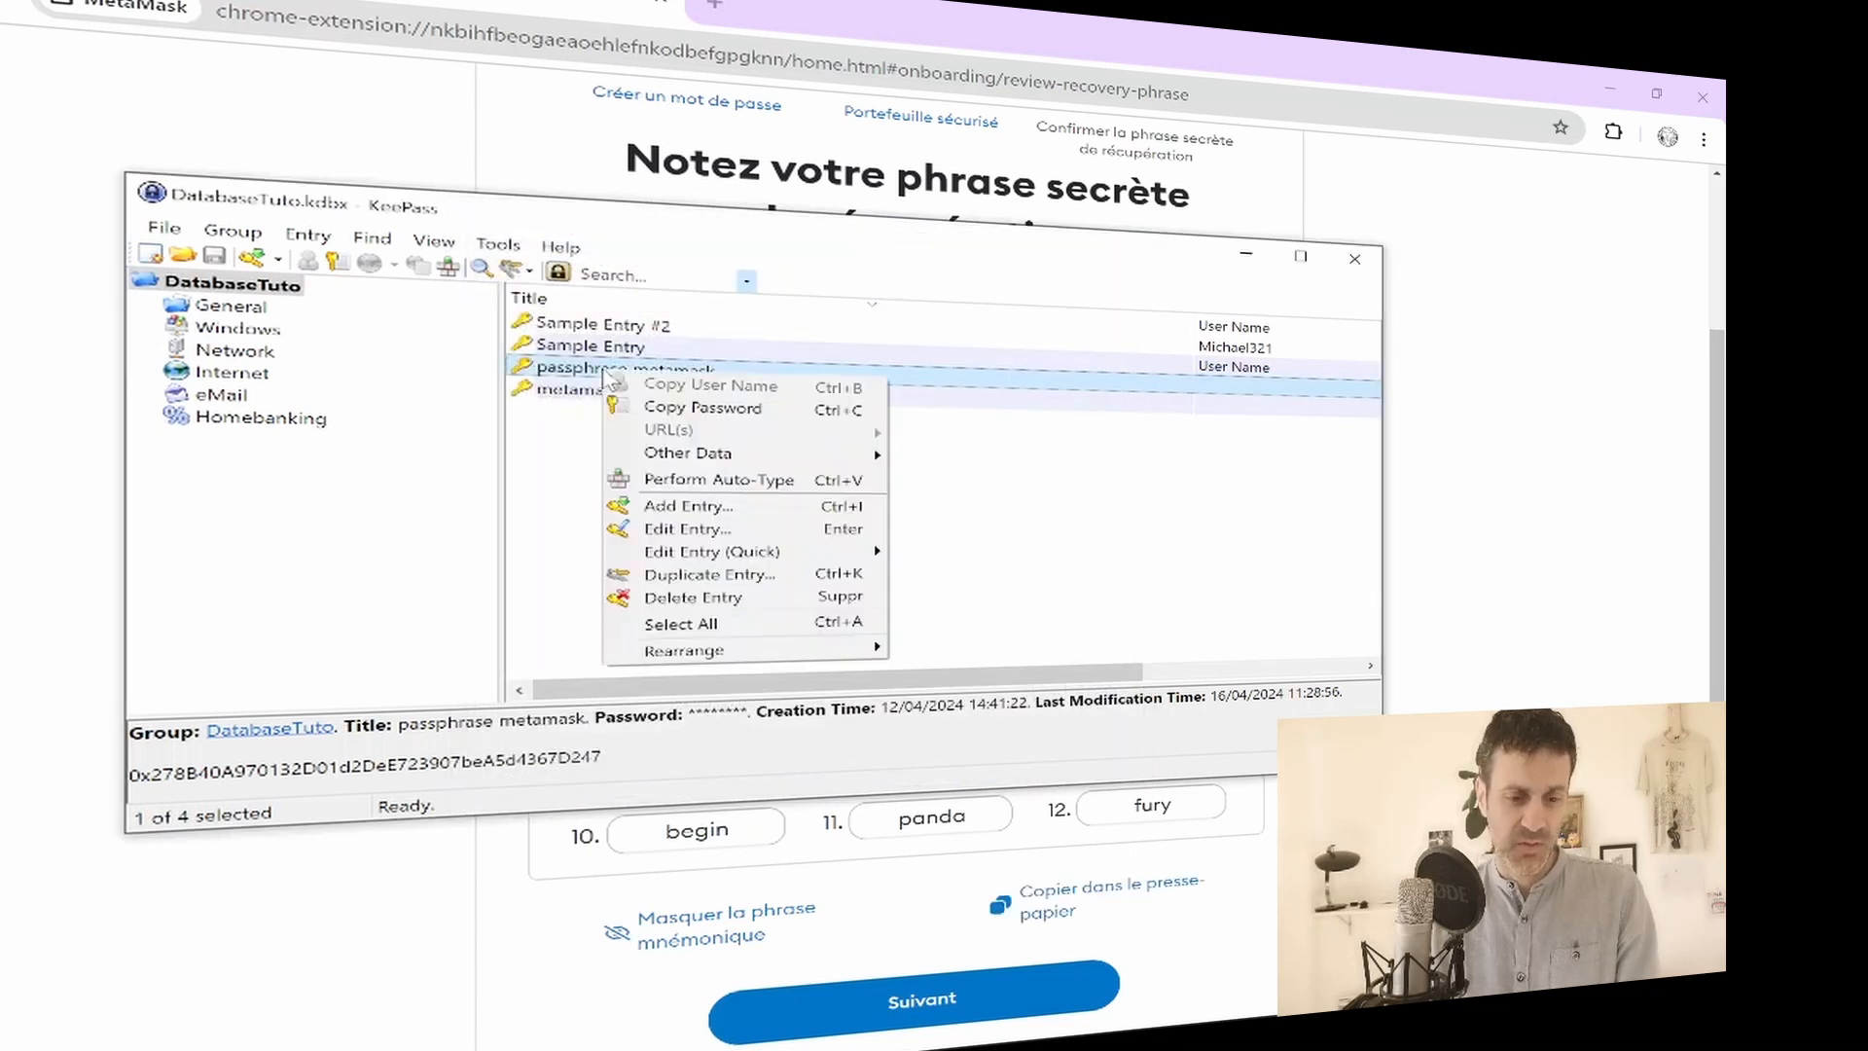
left_click(720, 596)
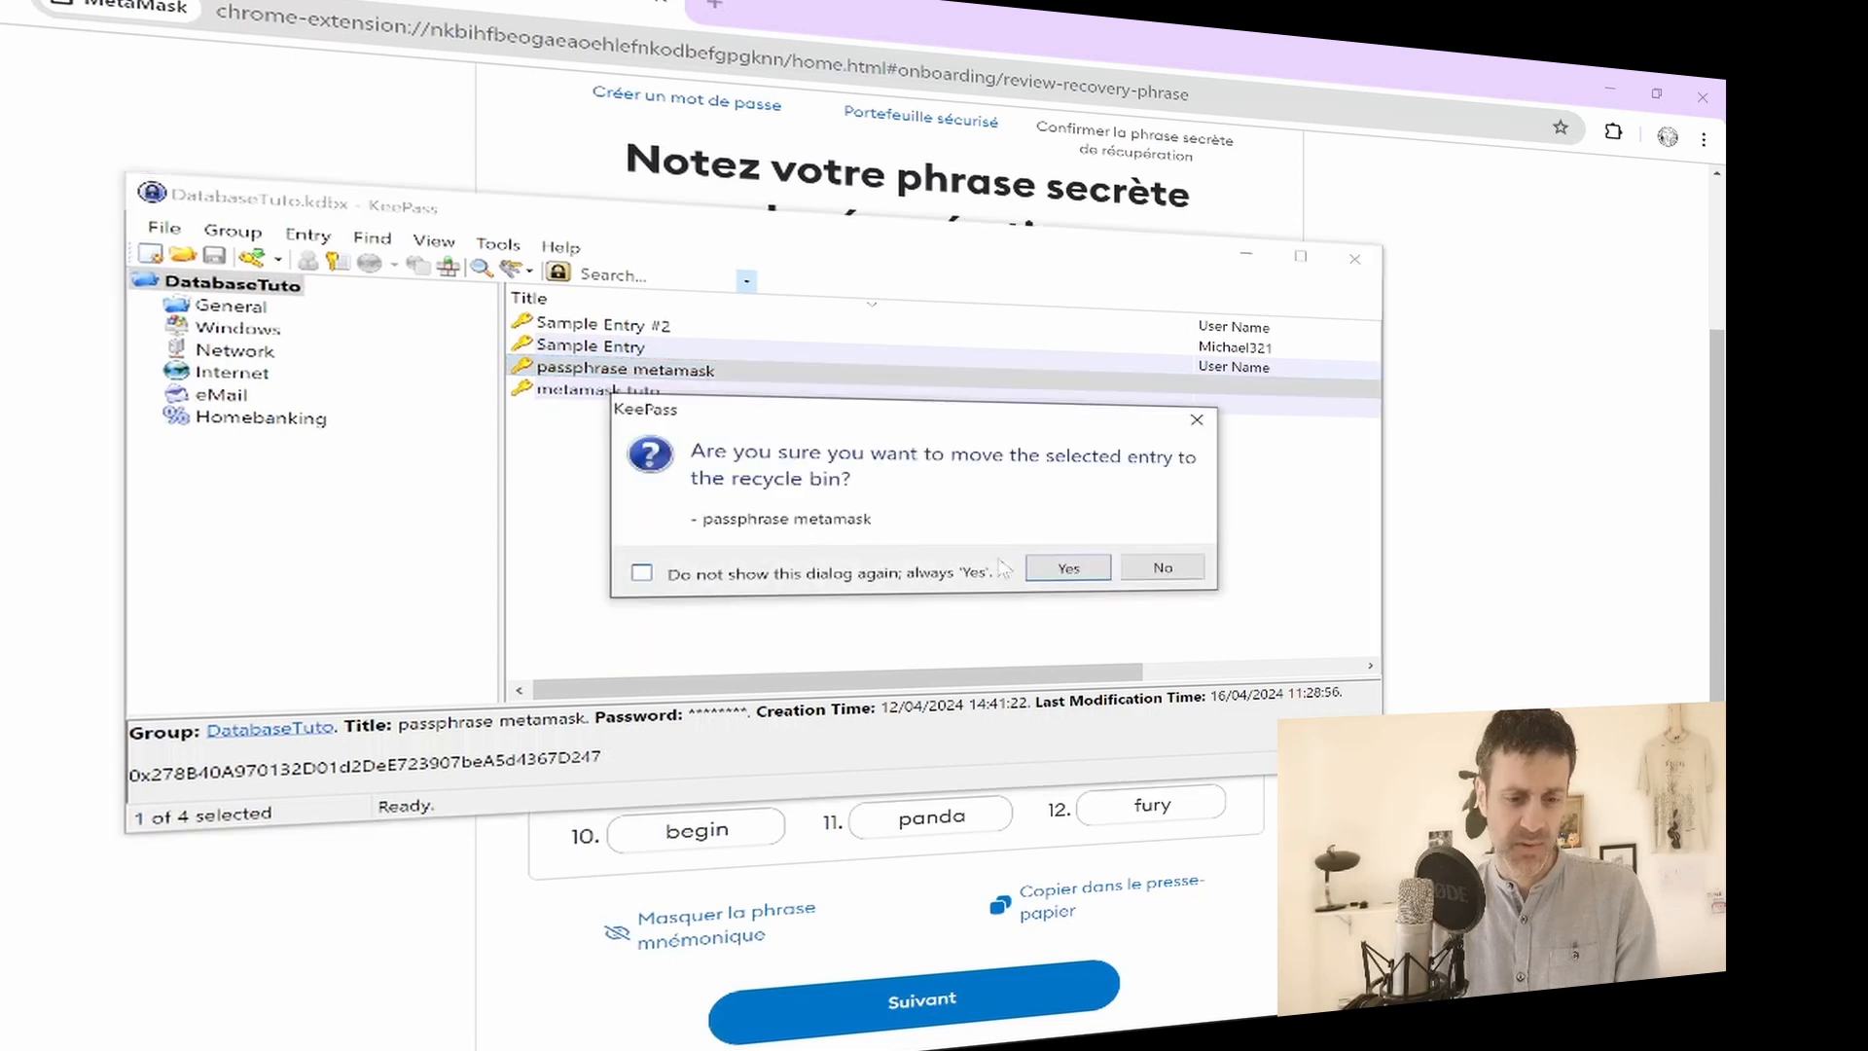
left_click(1070, 569)
left_click(535, 381)
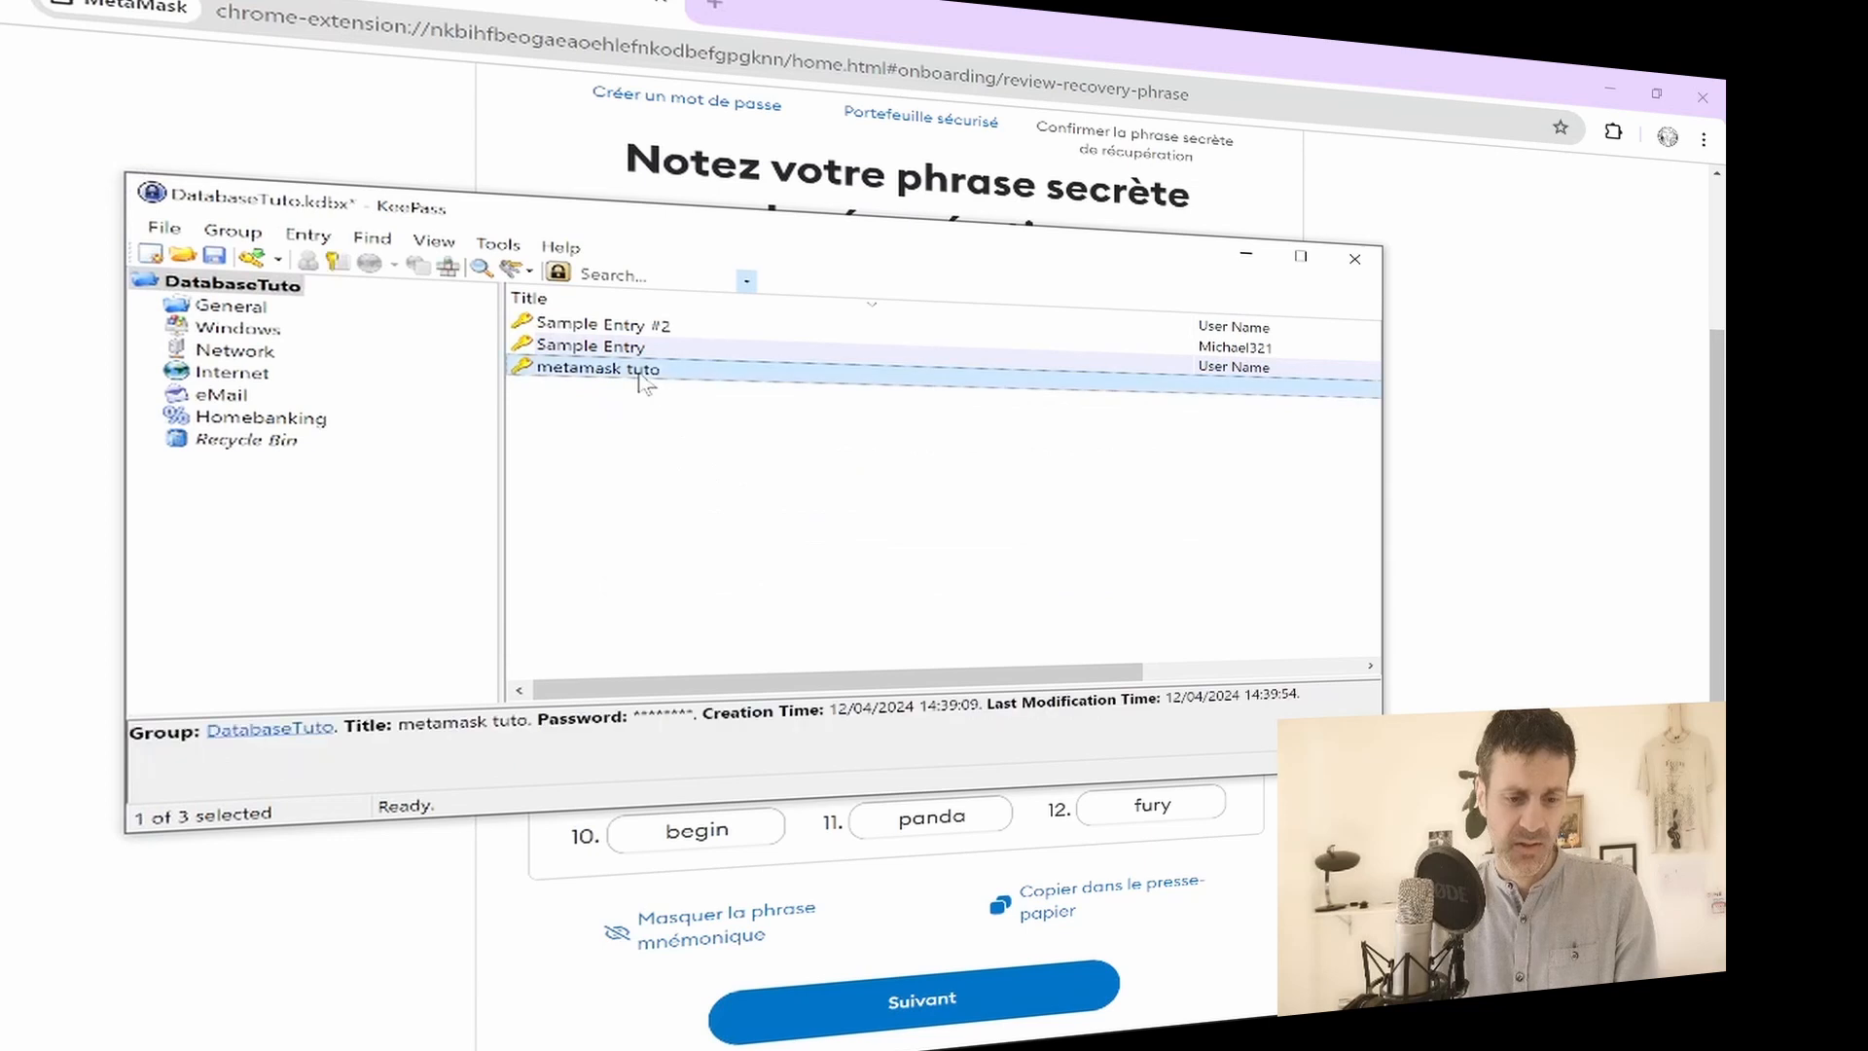
right_click(638, 374)
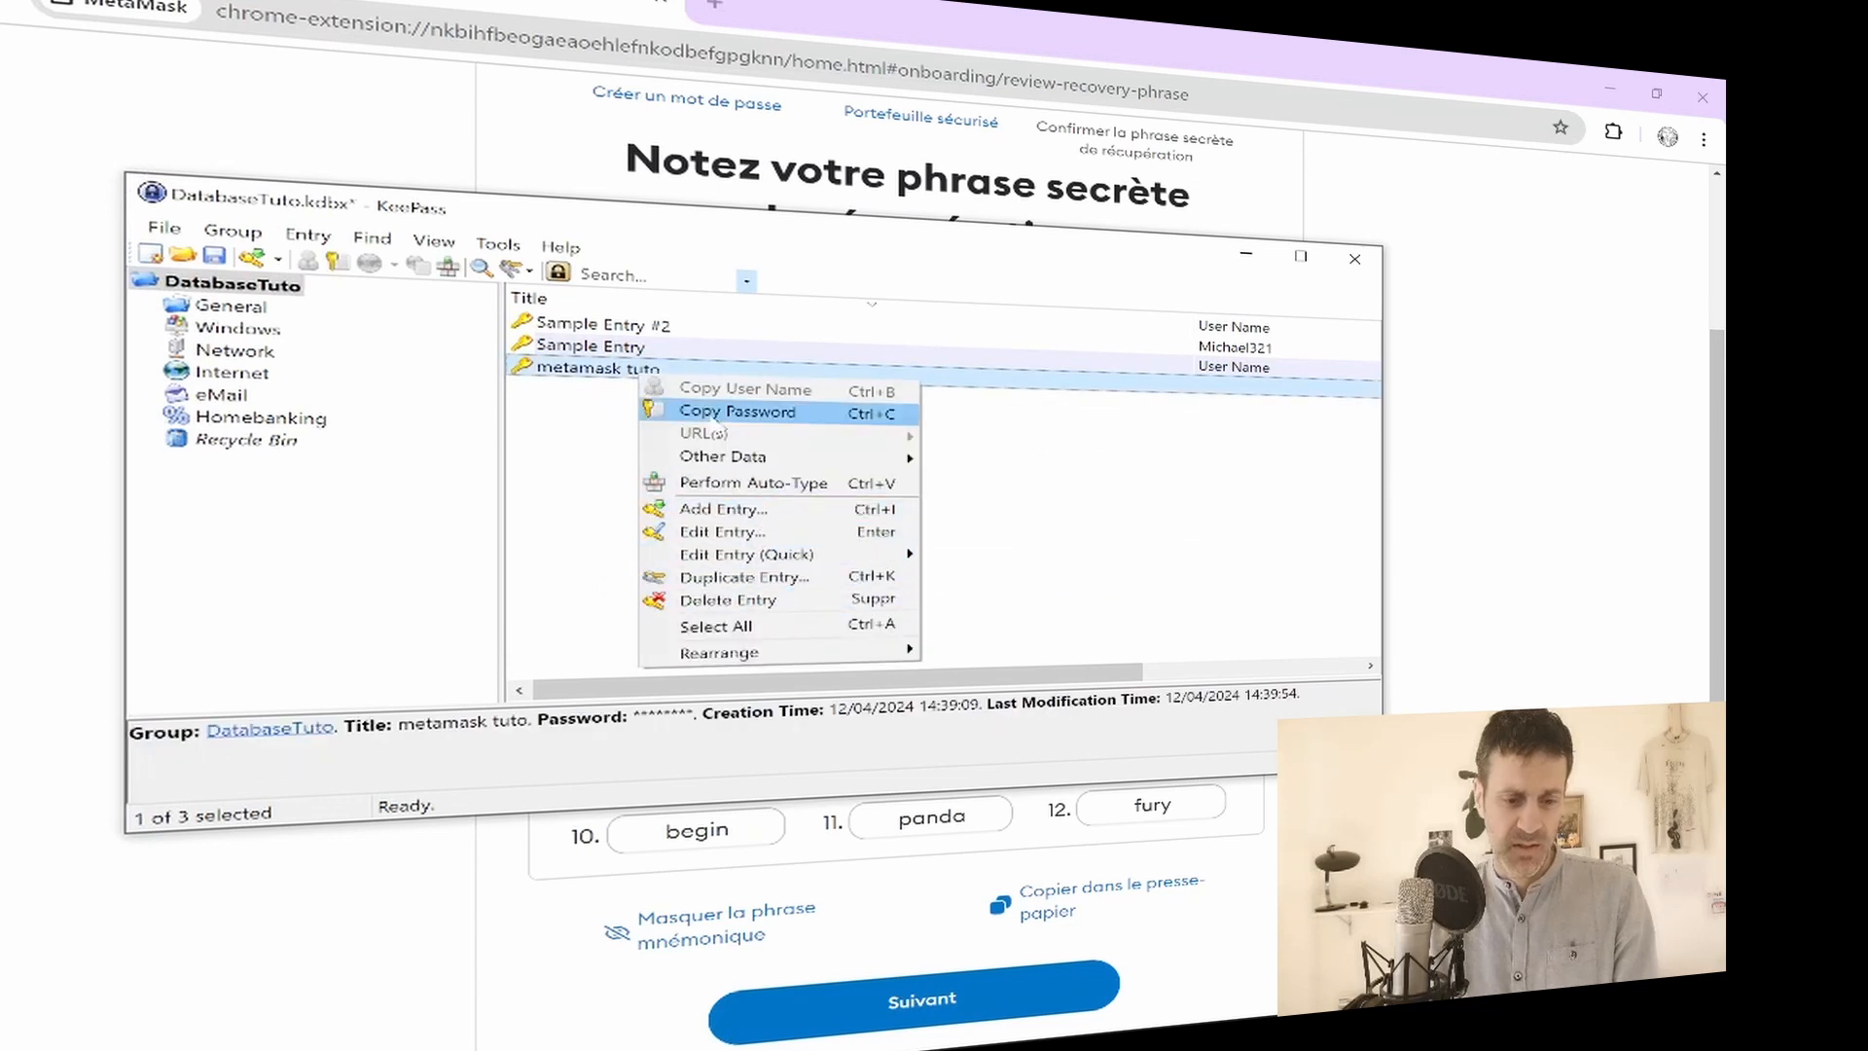
left_click(582, 454)
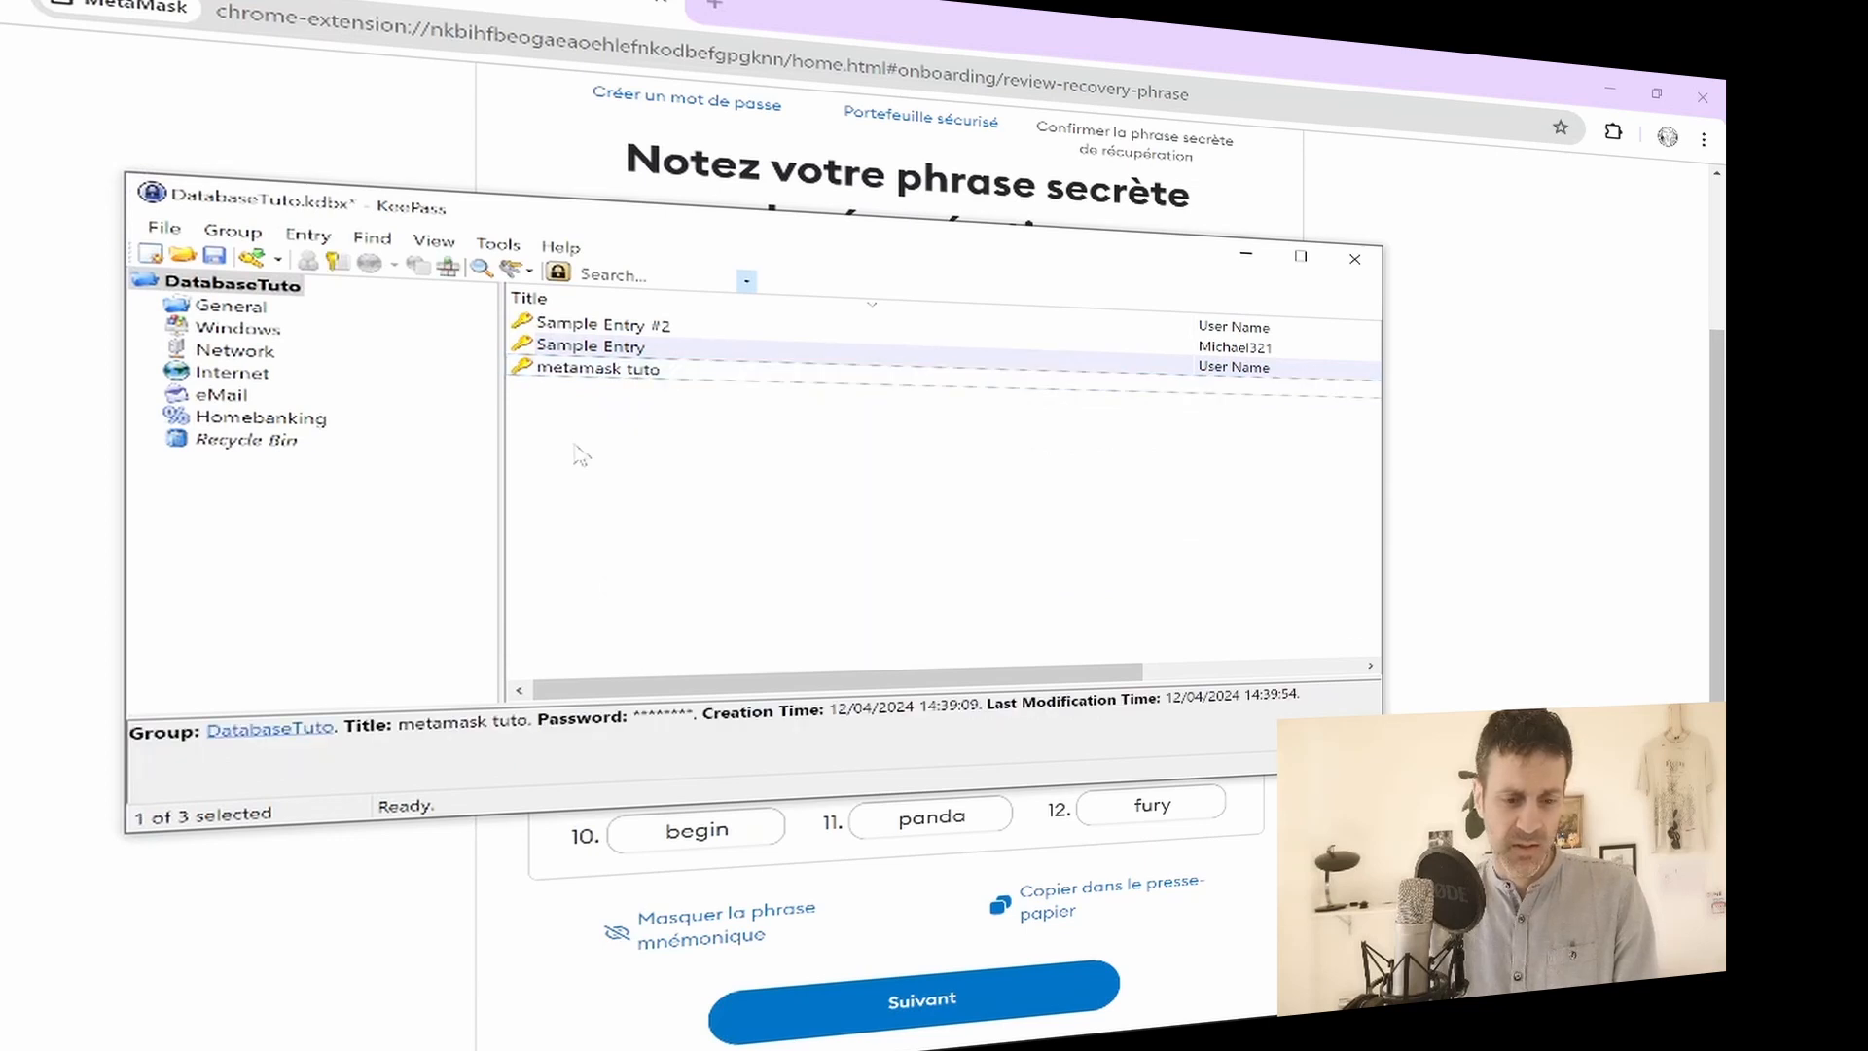
Create a new entry titled "passphrase metamask tuto" in the DatabaseTuto group
left_click(607, 381)
right_click(605, 419)
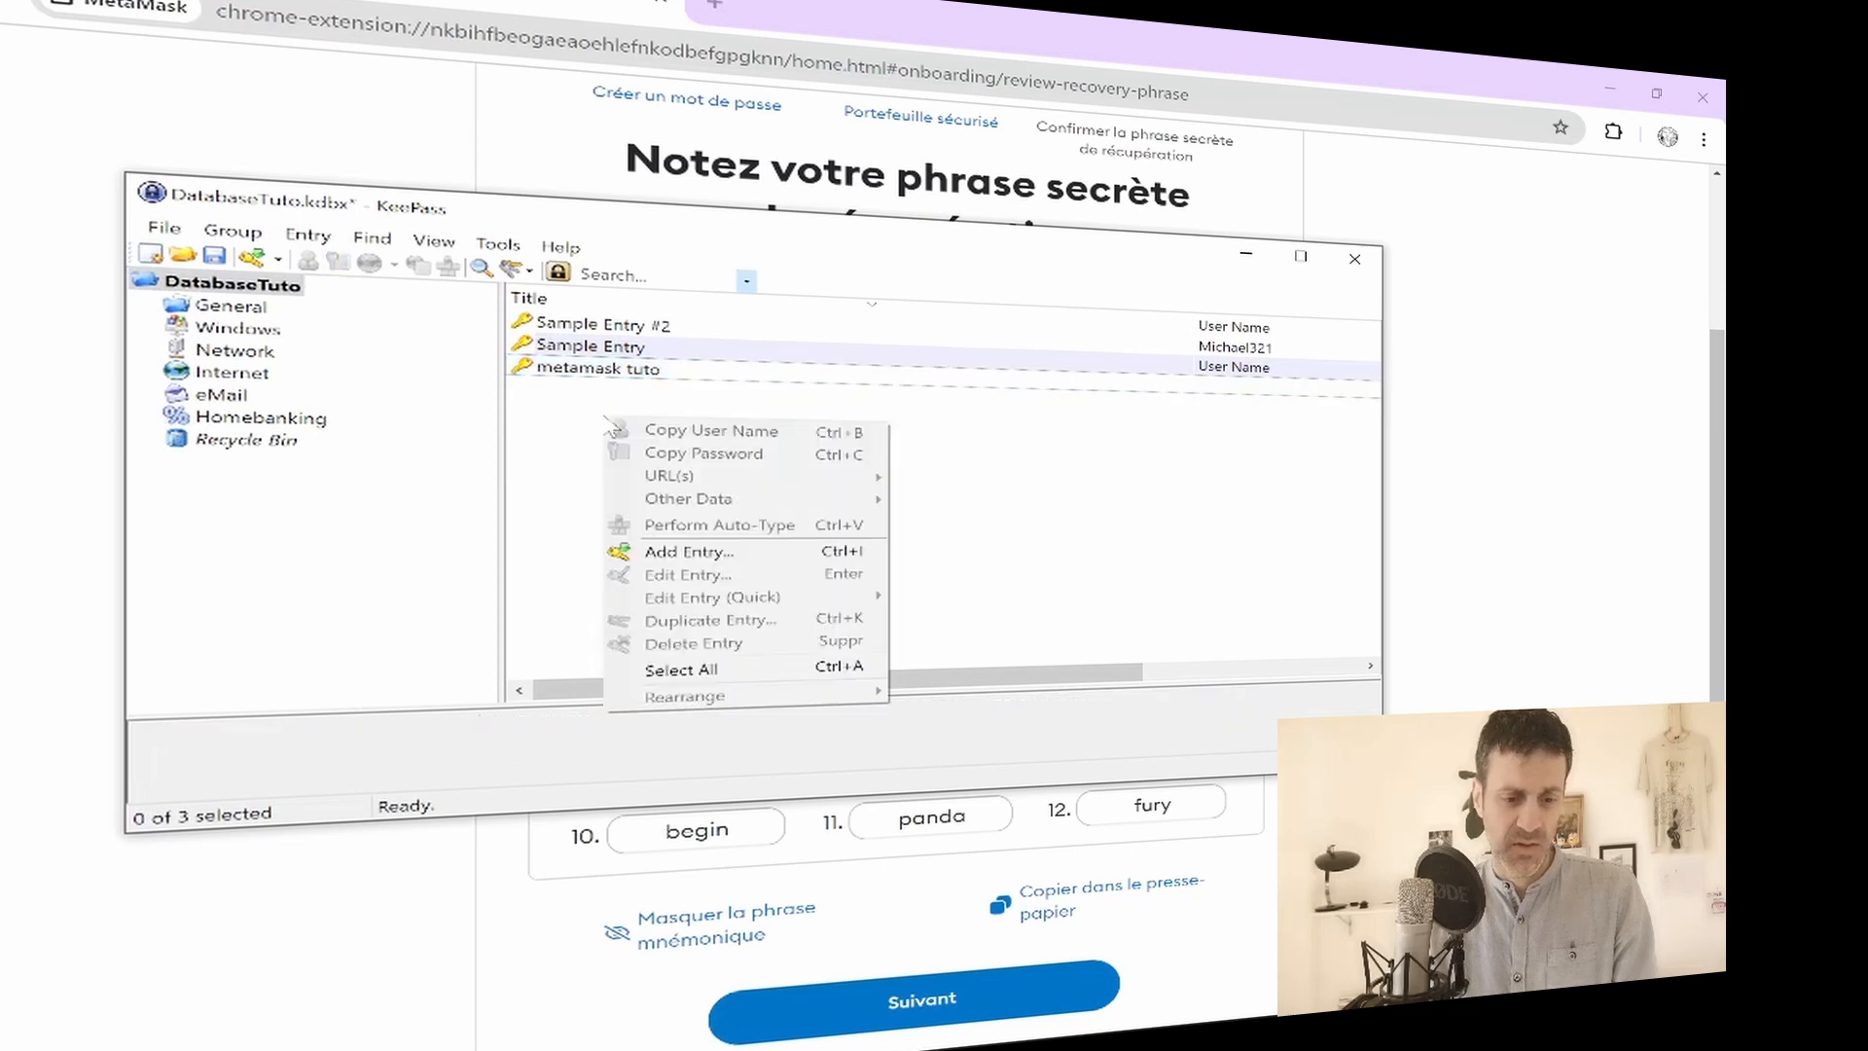
left_click(697, 552)
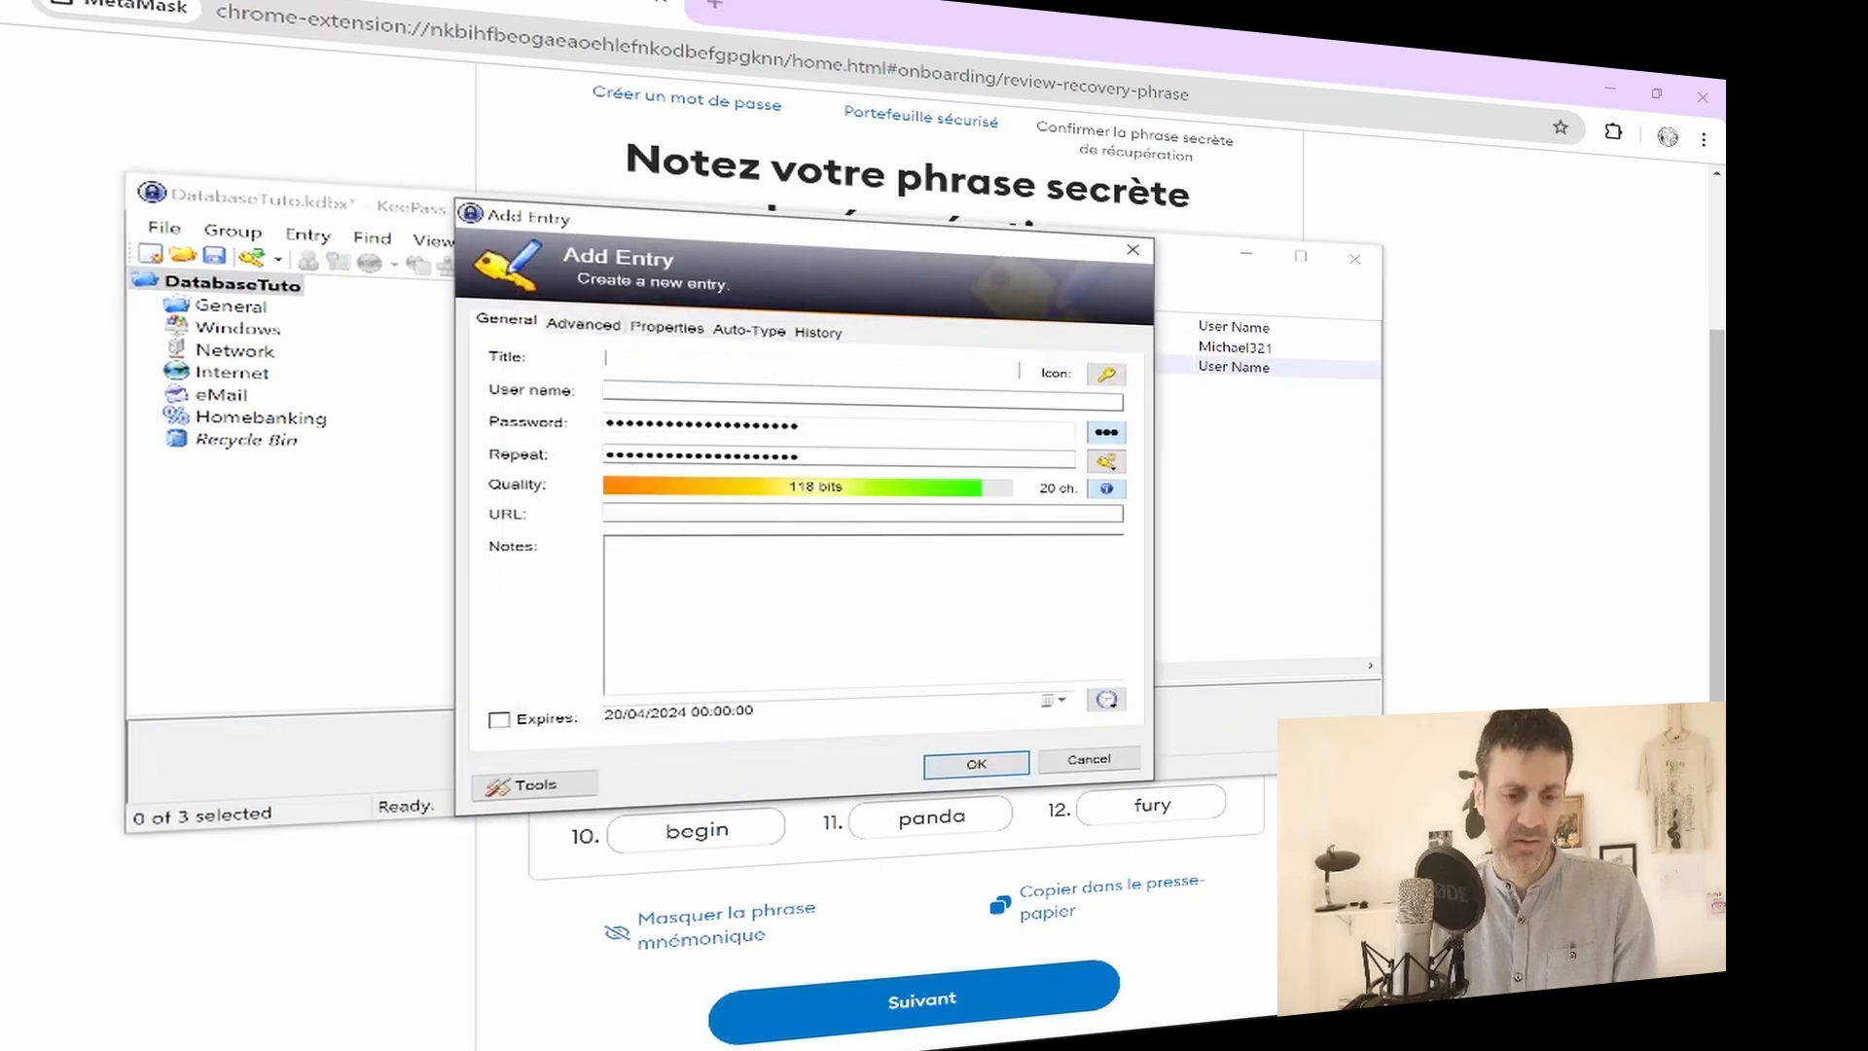
type("pas")
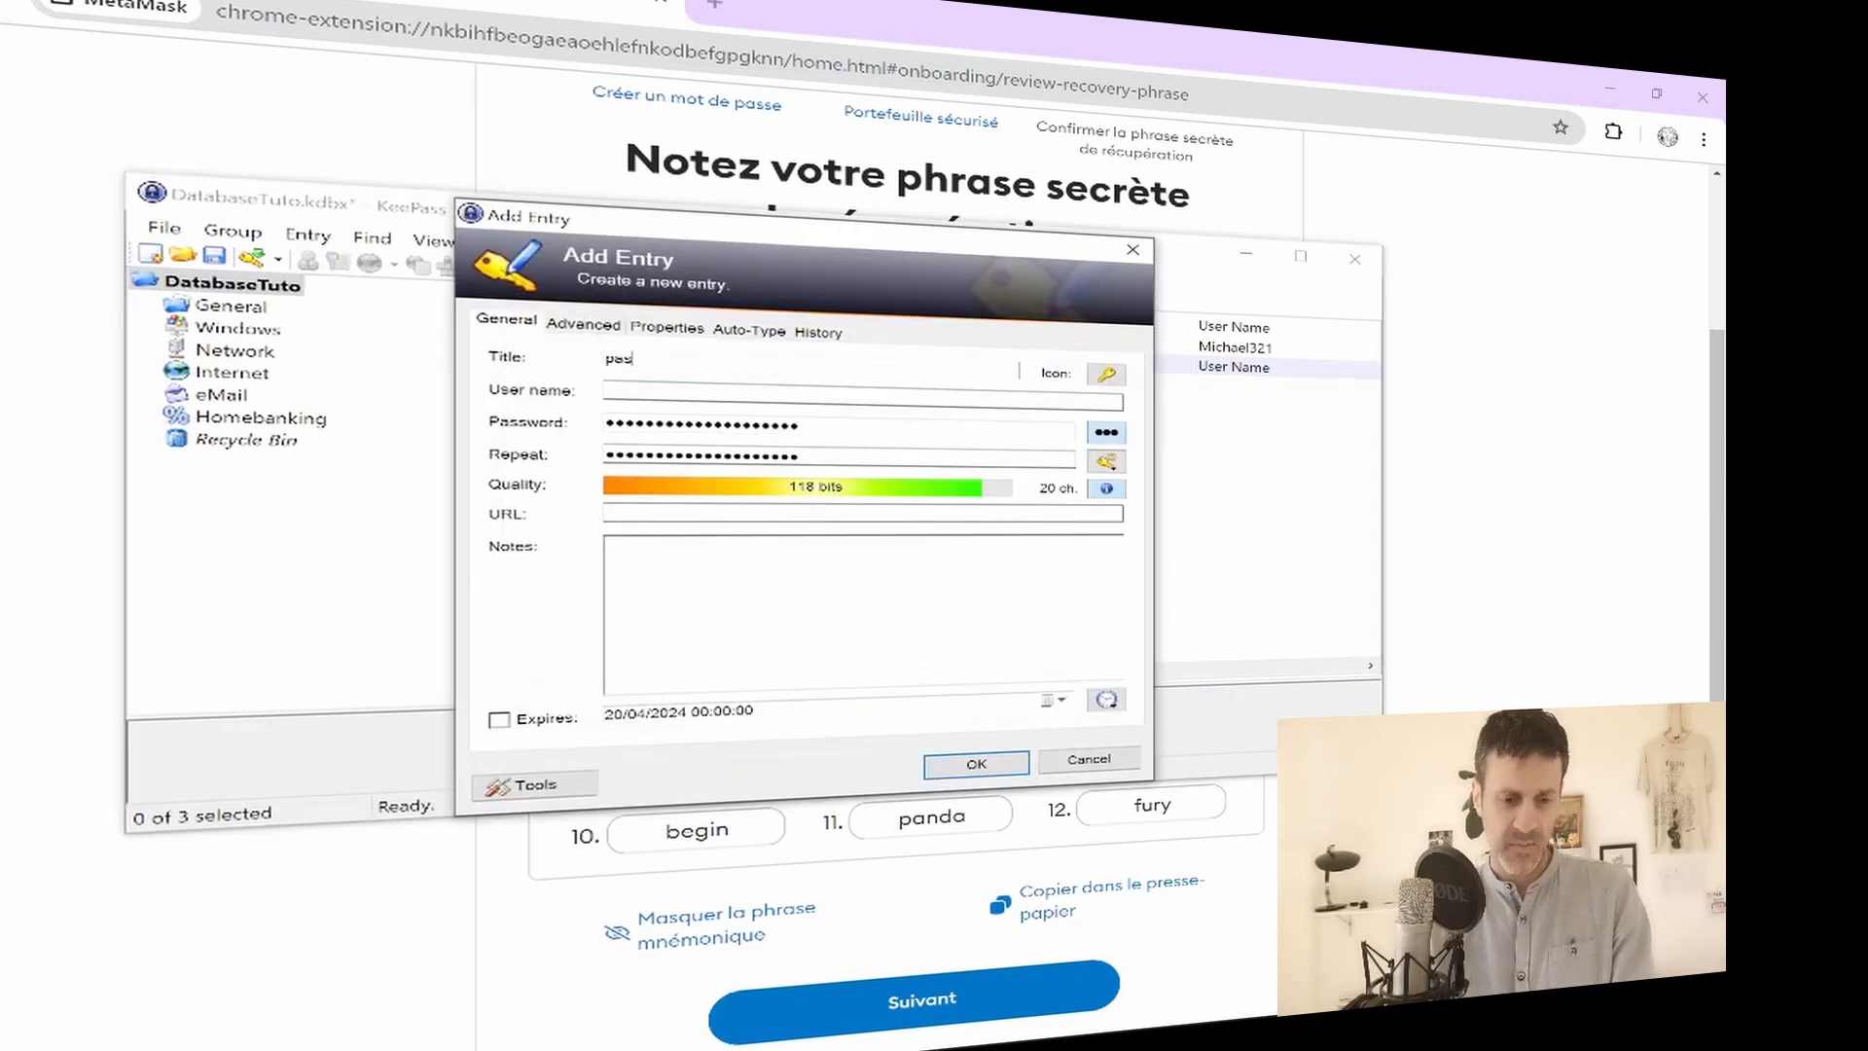
type("sphrase metam")
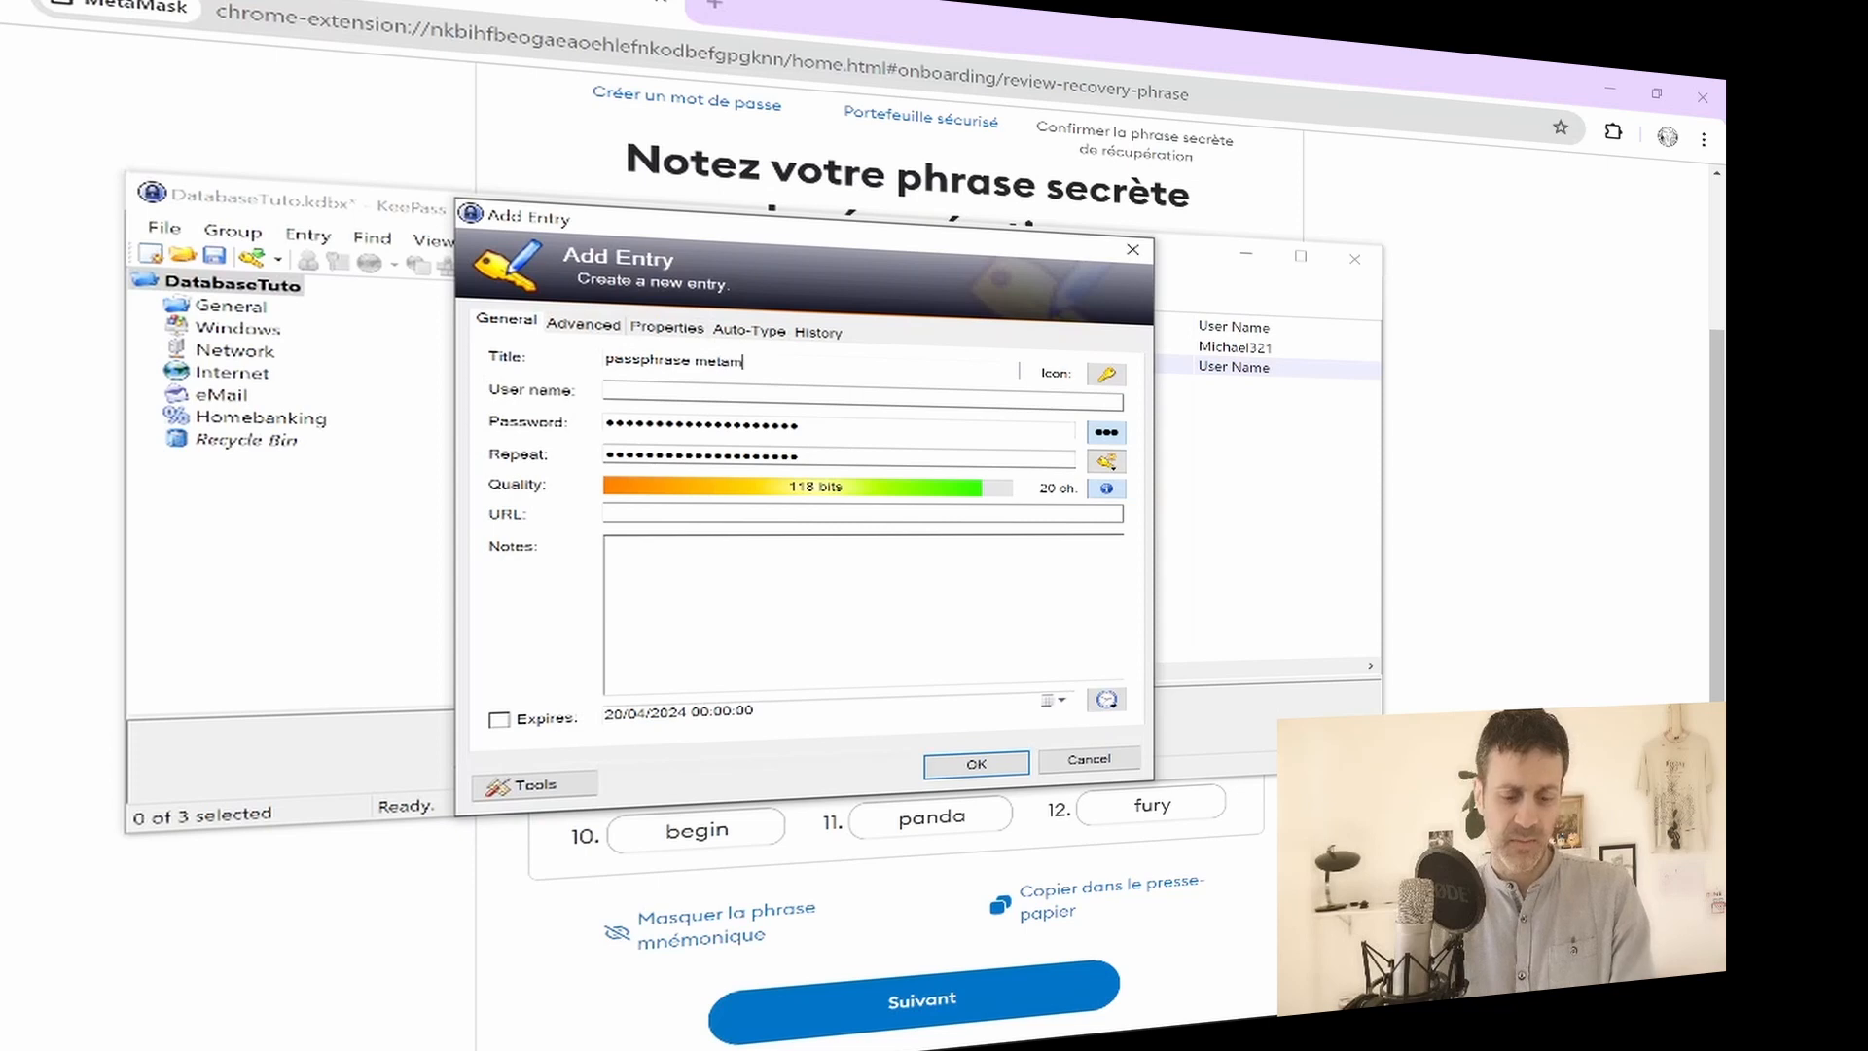
type("ask tuto")
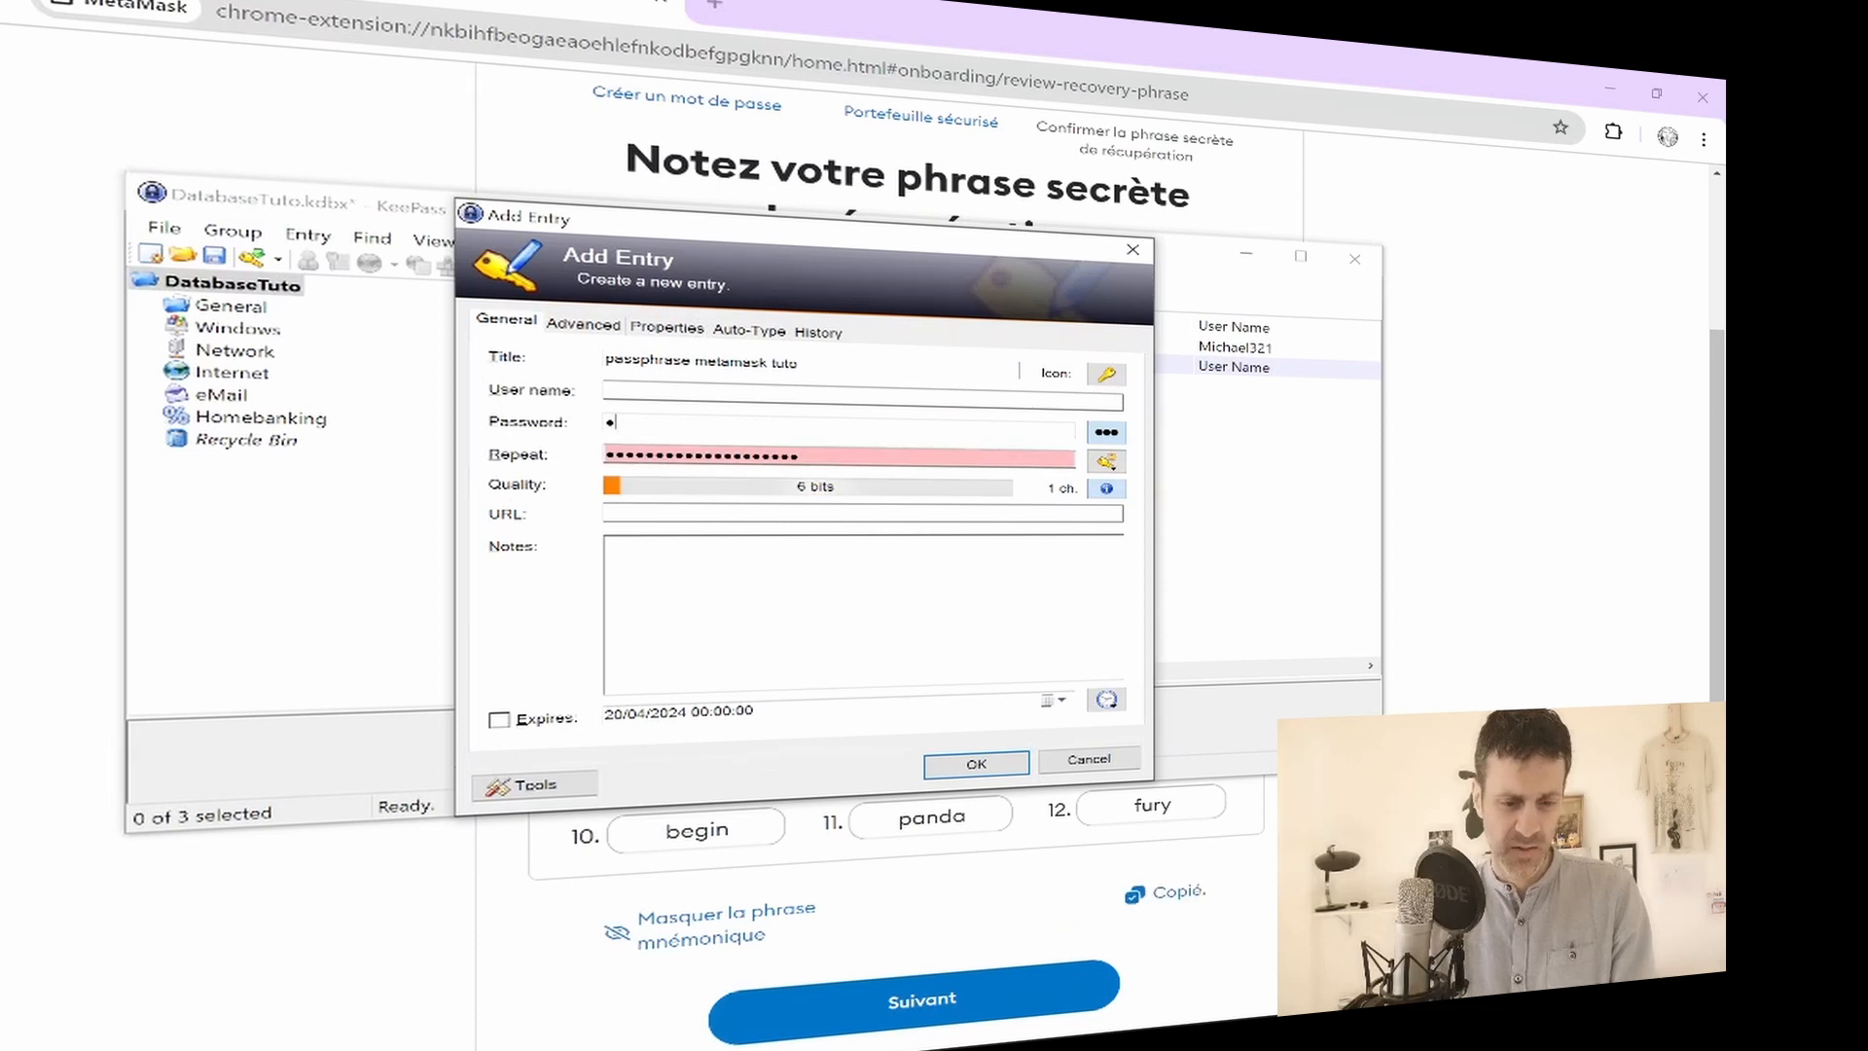
Paste the copied secret recovery phrase as the entry's password and its repetition, and save the entry and the database
key("ctrl+v")
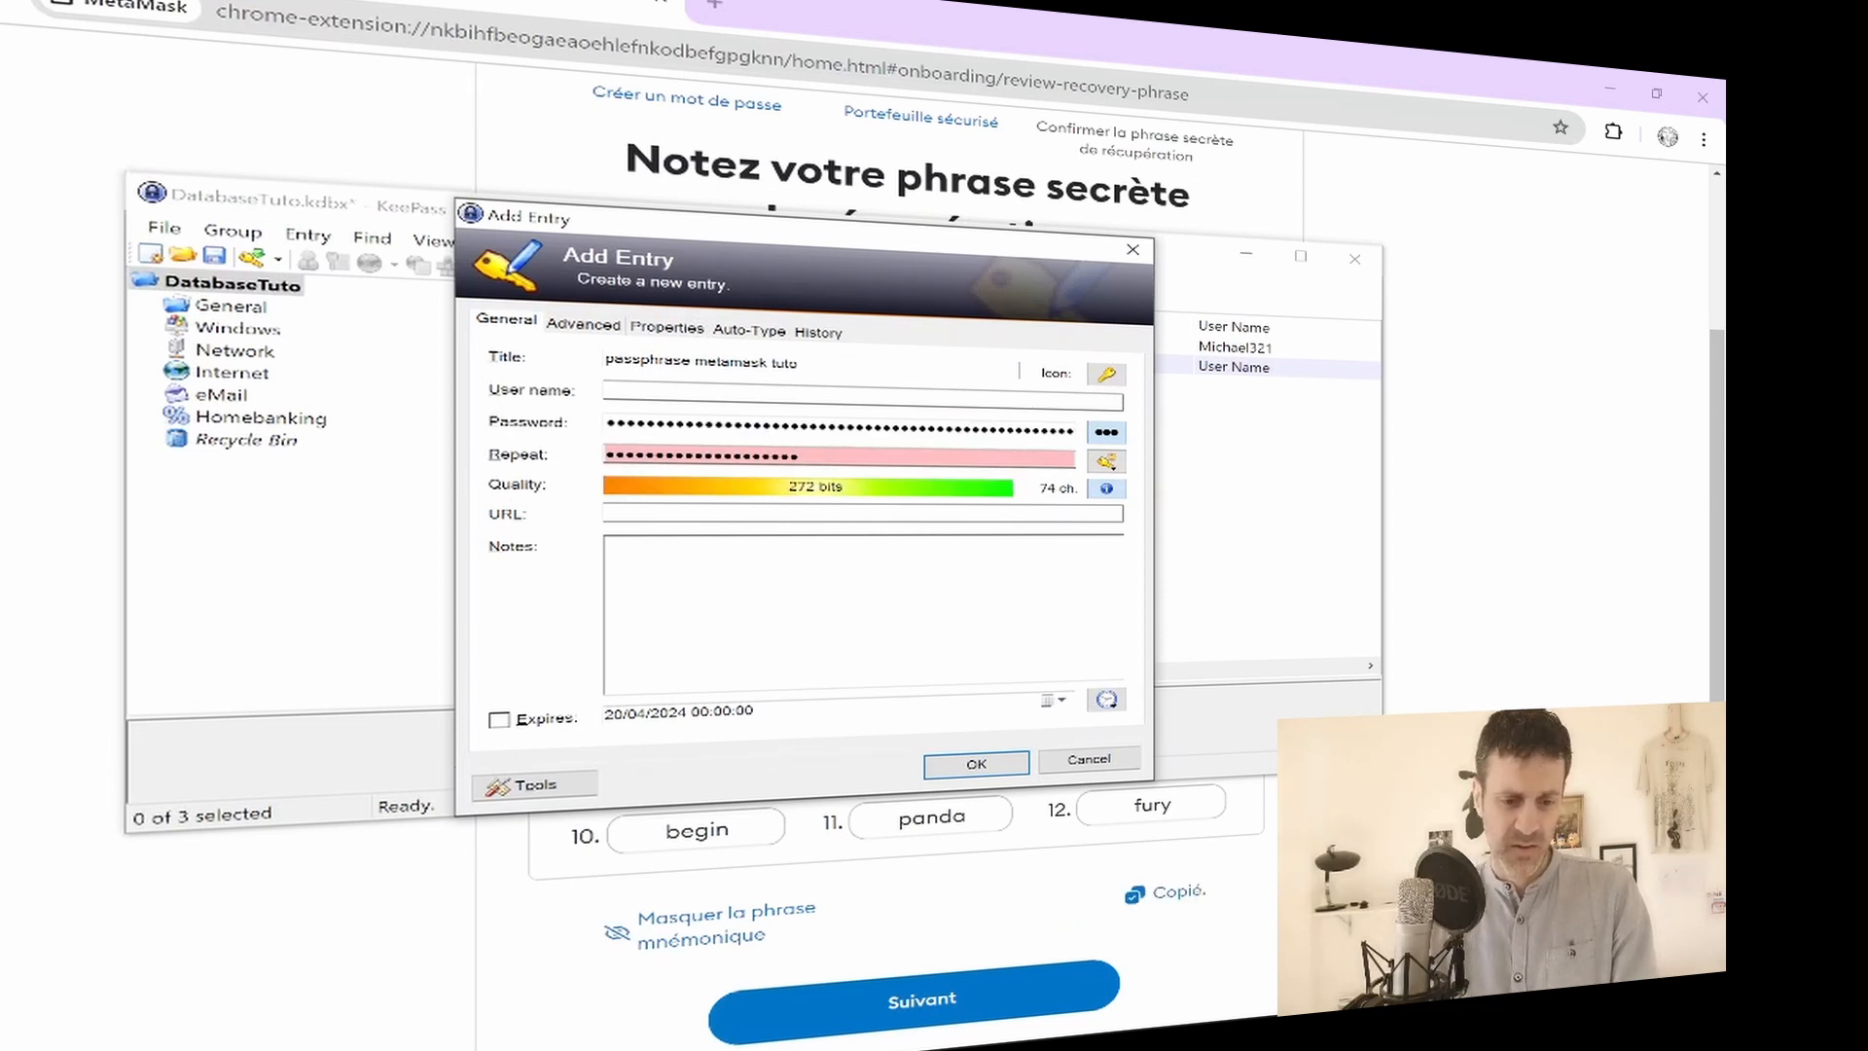
key("Tab")
key("ctrl+v")
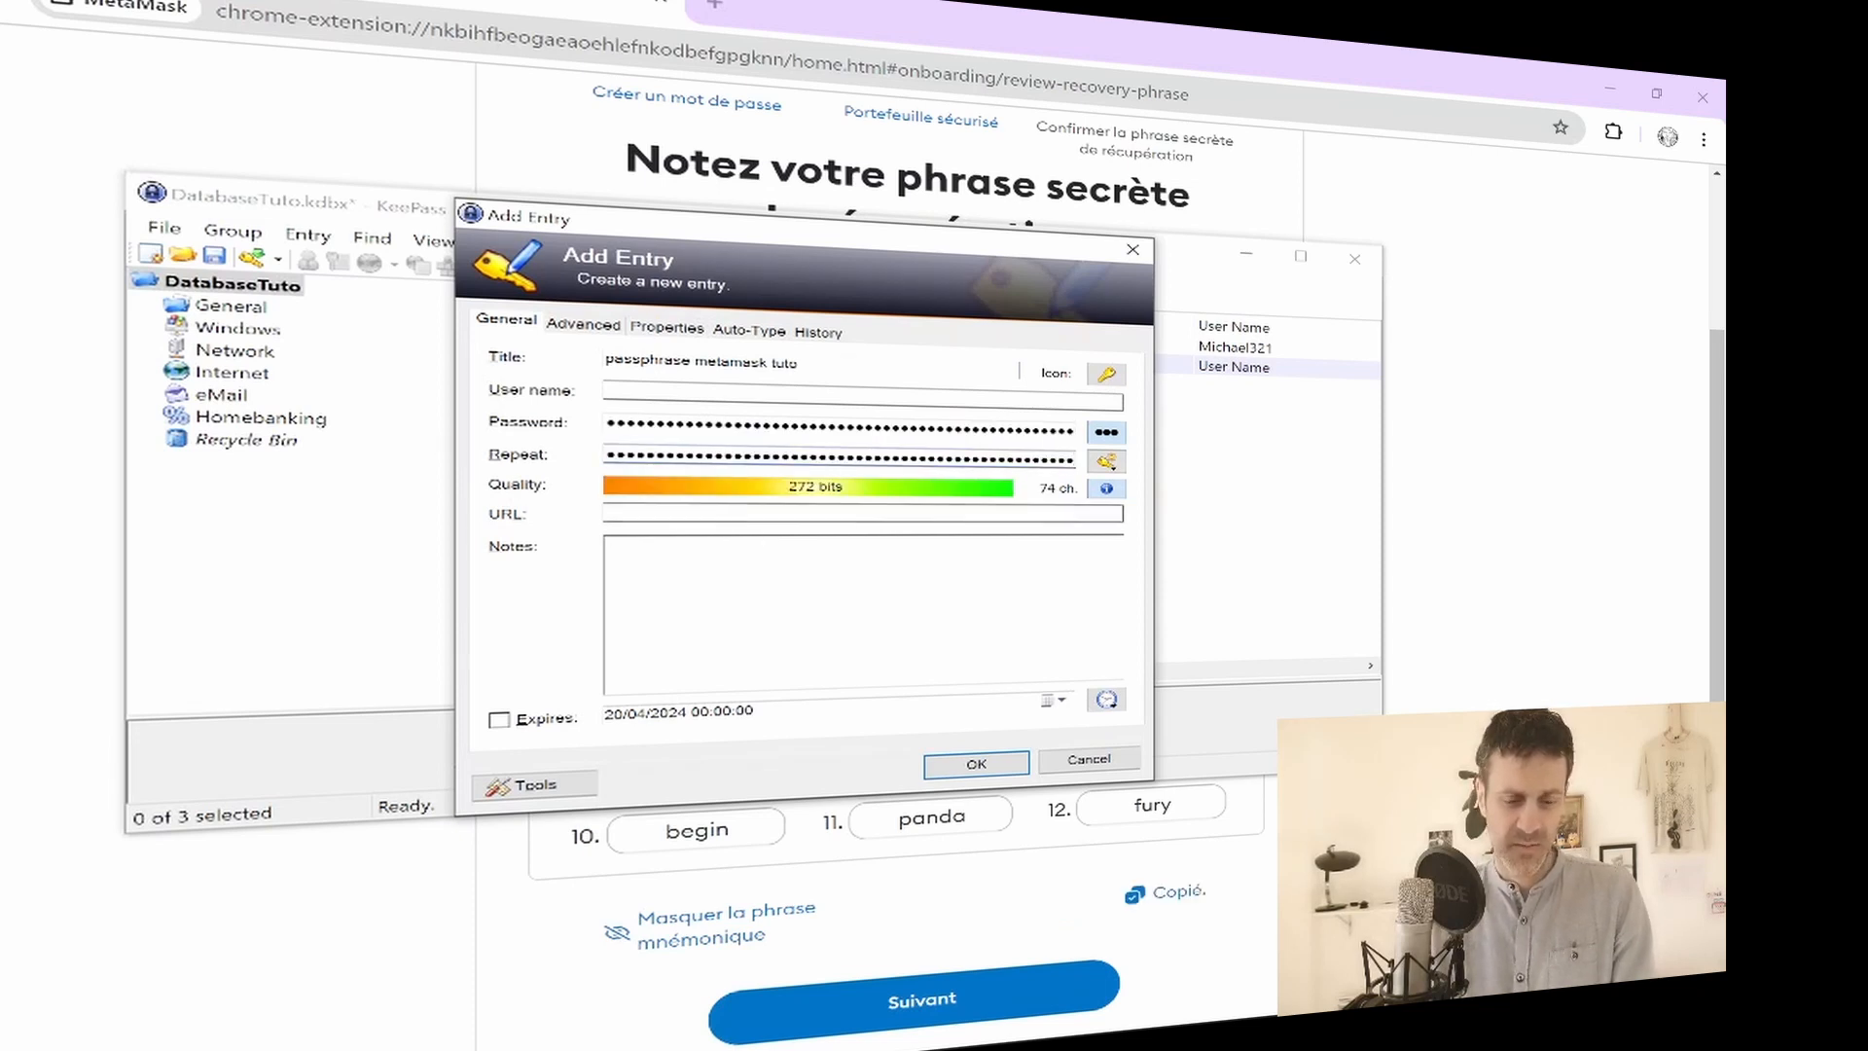
left_click(952, 763)
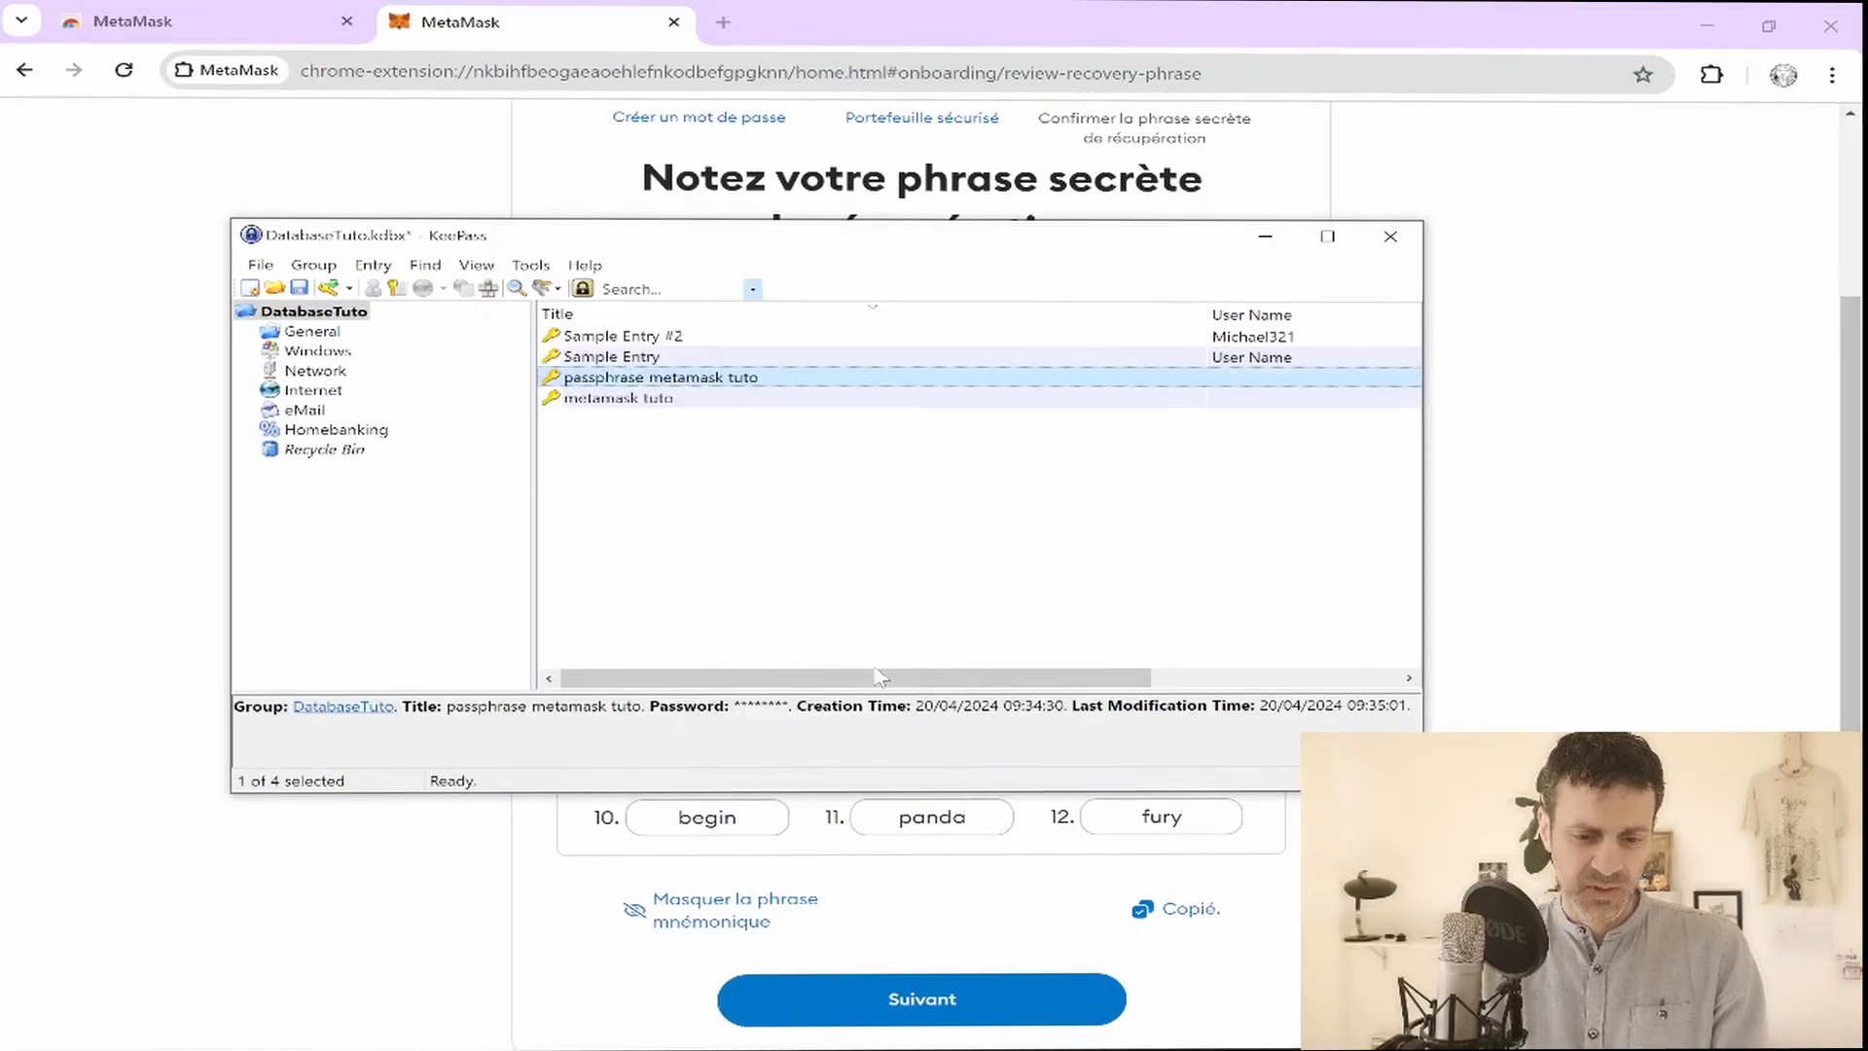
Continue to the recovery phrase confirmation in MetaMask and reveal the phrase stored in KeePass's "passphrase metamask tuto" entry
key("alt+Tab")
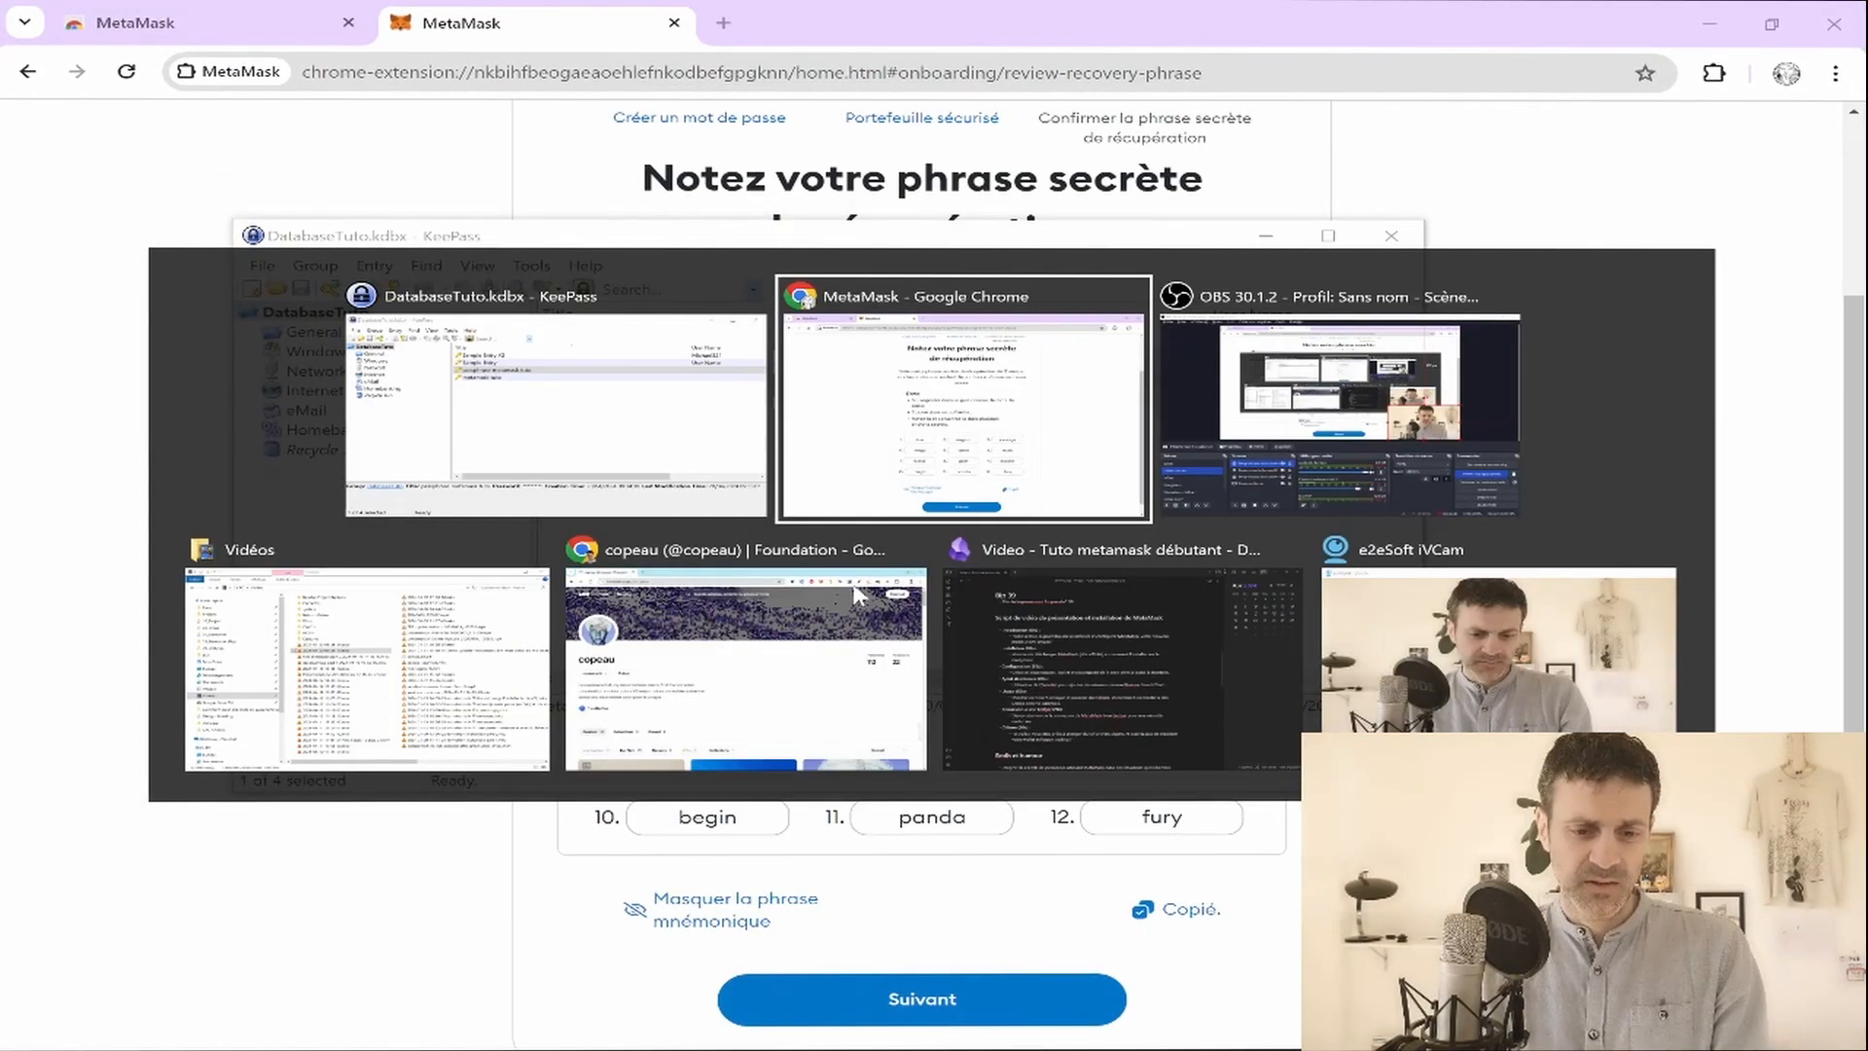
left_click(908, 1002)
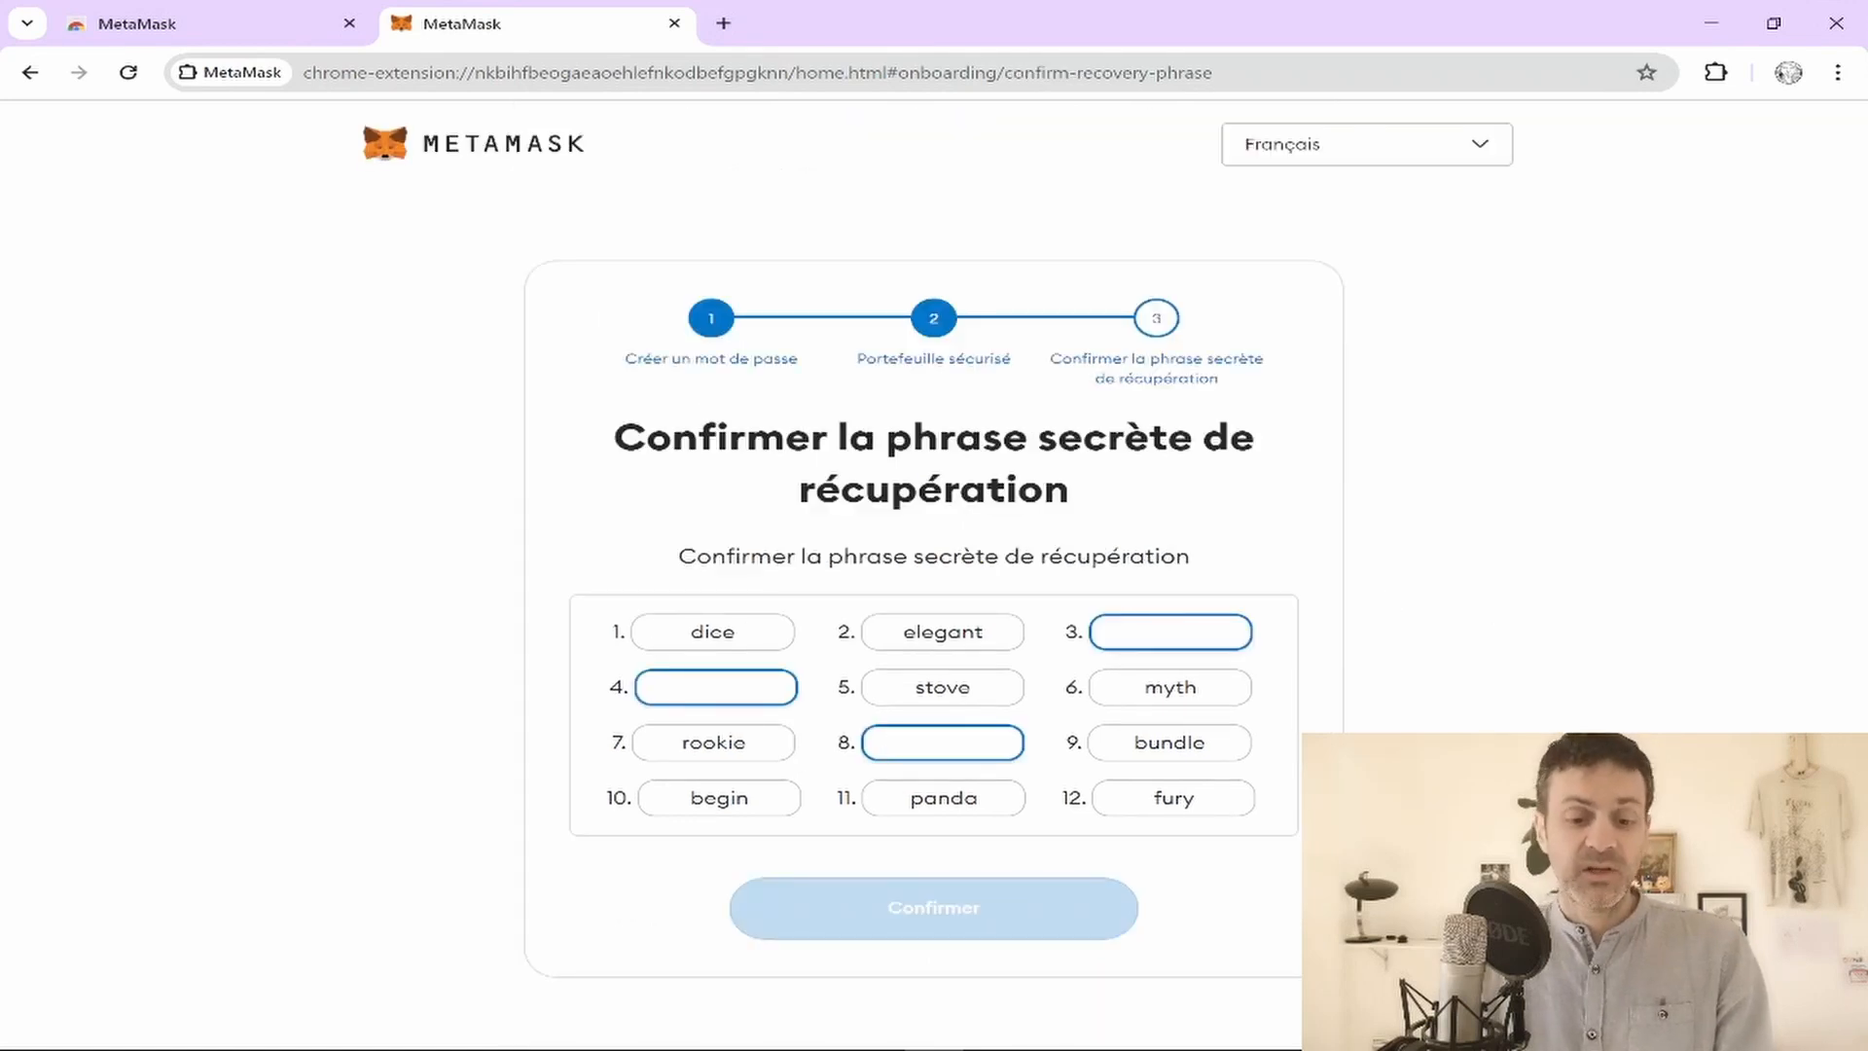
key("alt+Tab")
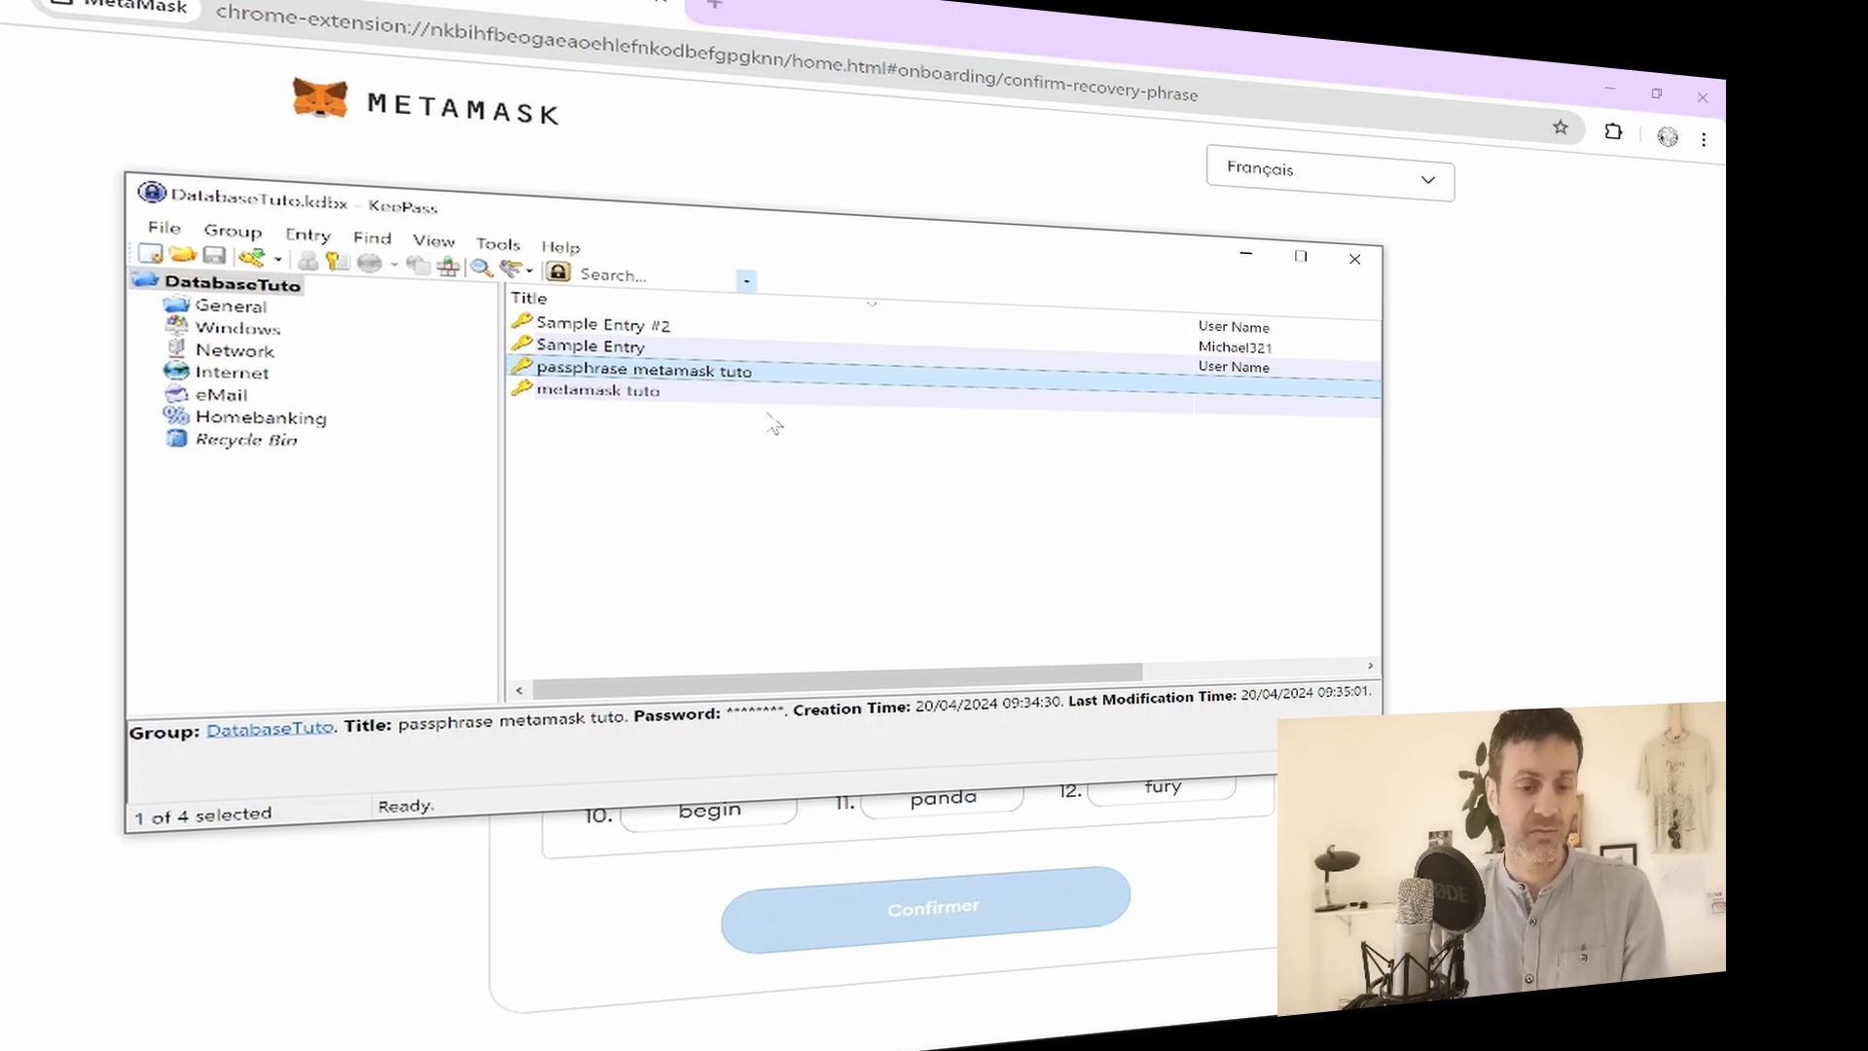
double_click(658, 371)
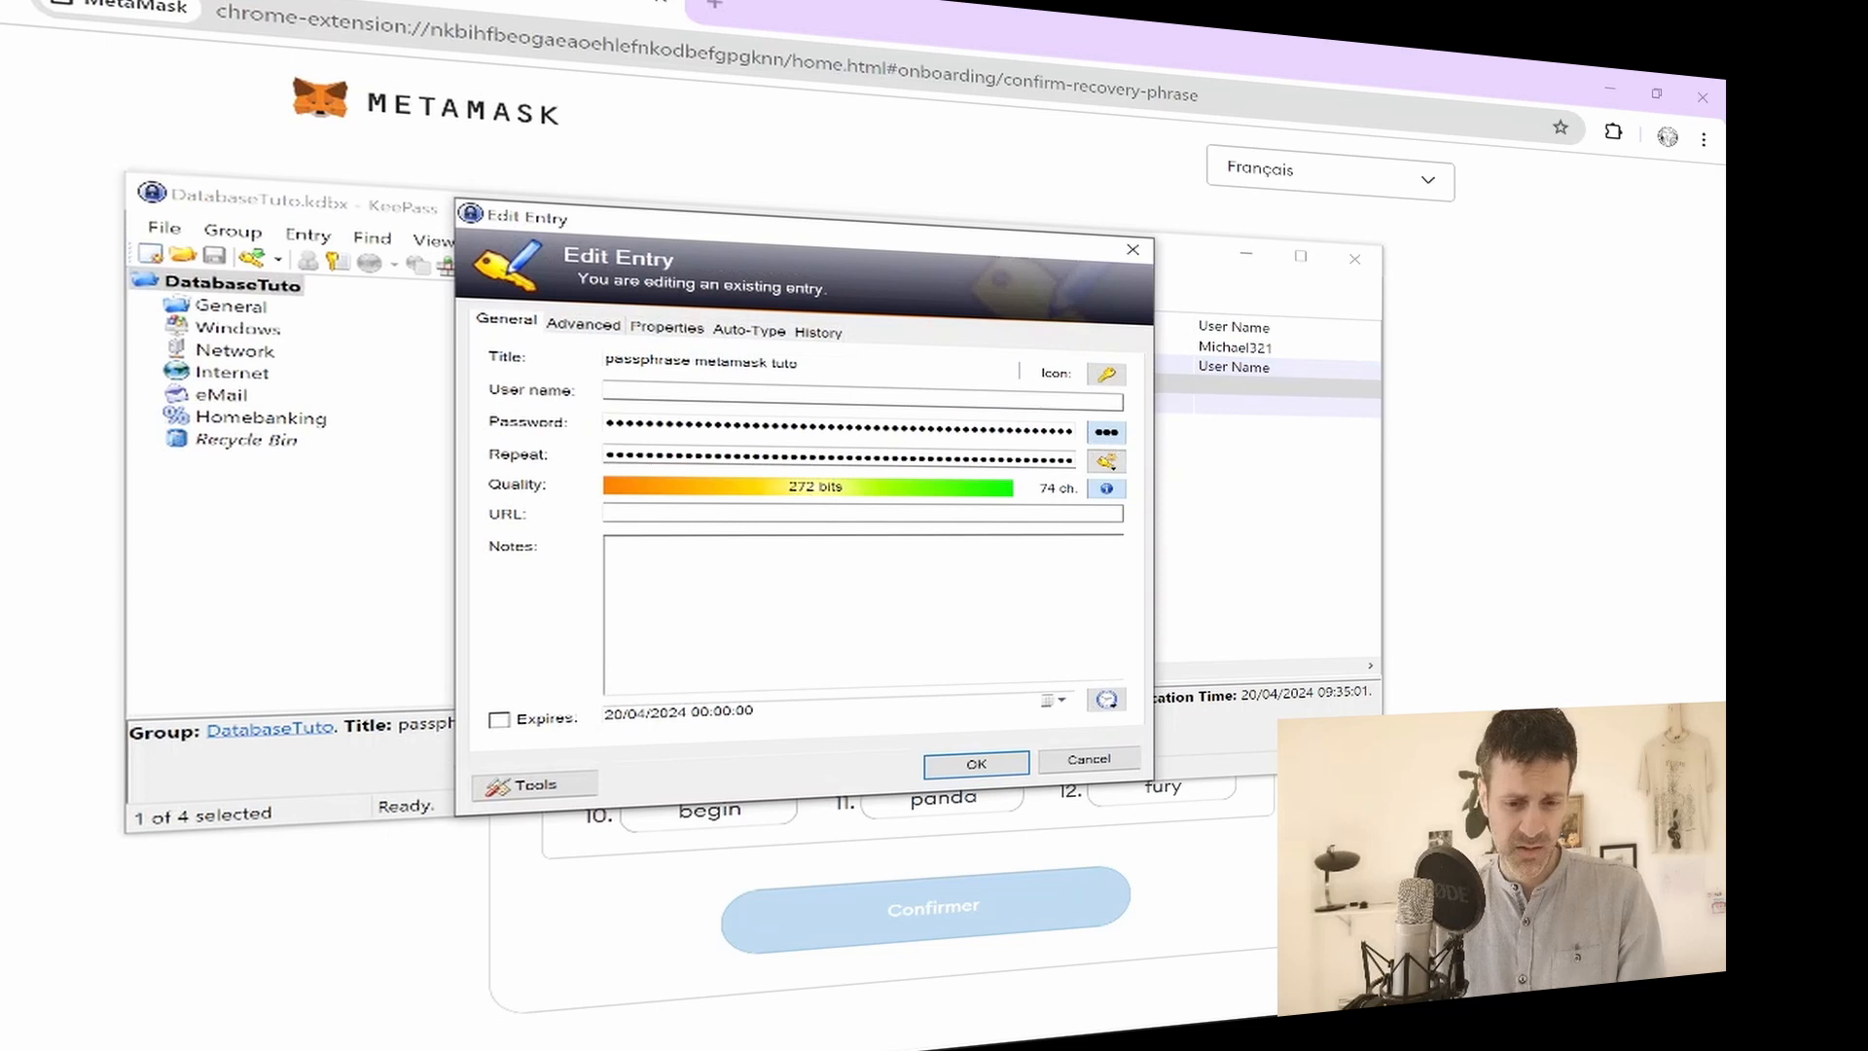
key("alt+Tab")
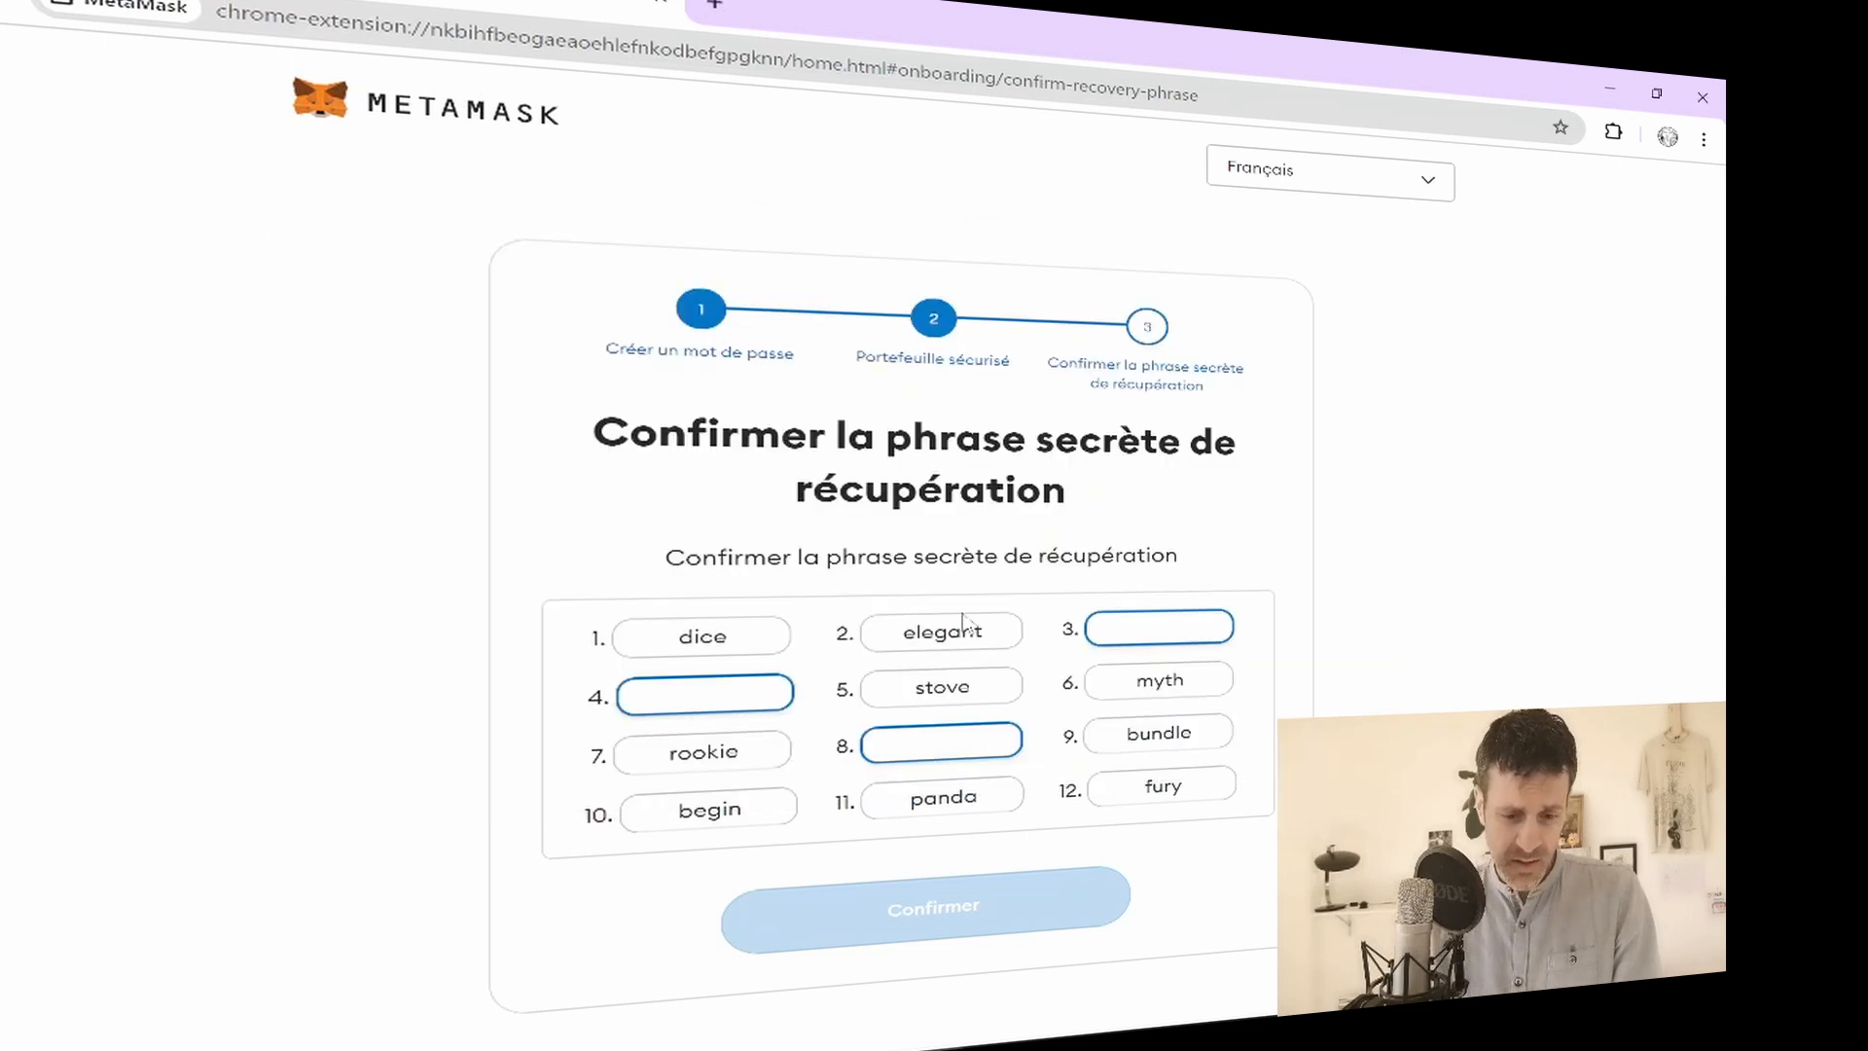
key("alt+Tab")
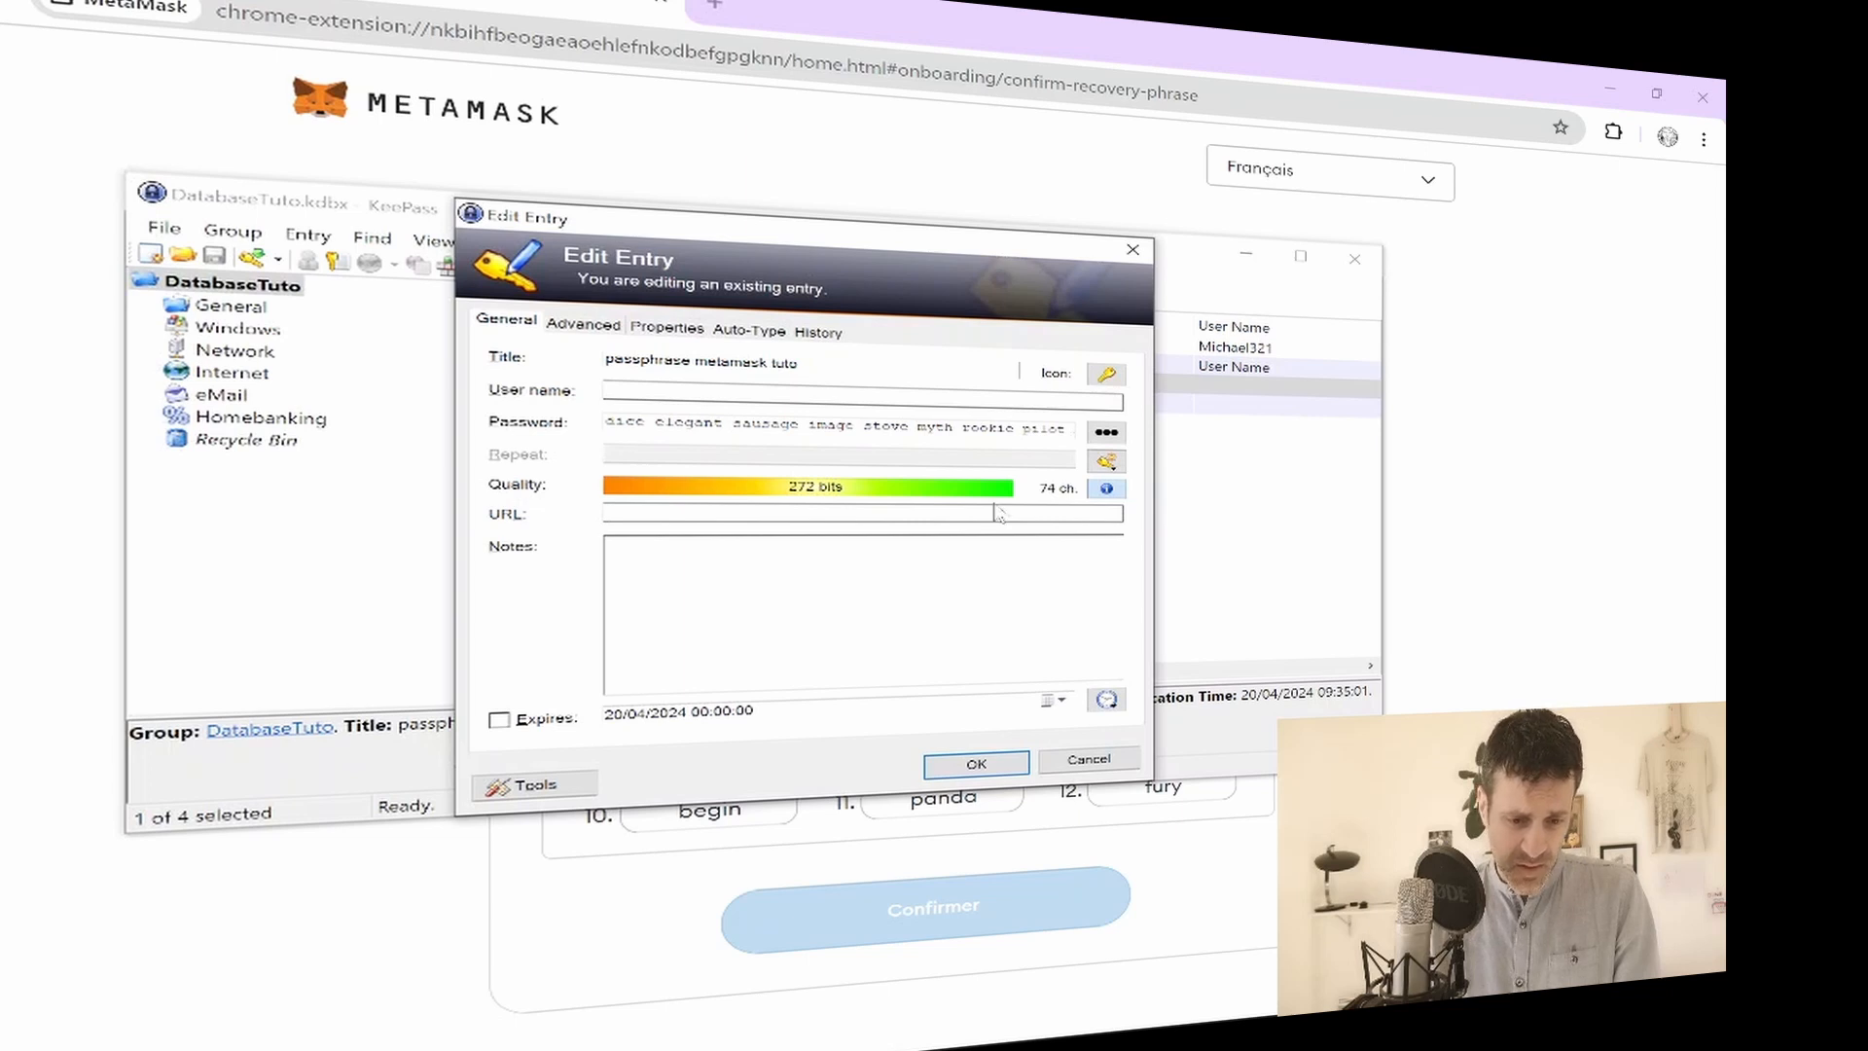
Switch to MetaMask and fill in words 3 and 4 of the secret recovery phrase from the KeePass entry
key("alt+Tab")
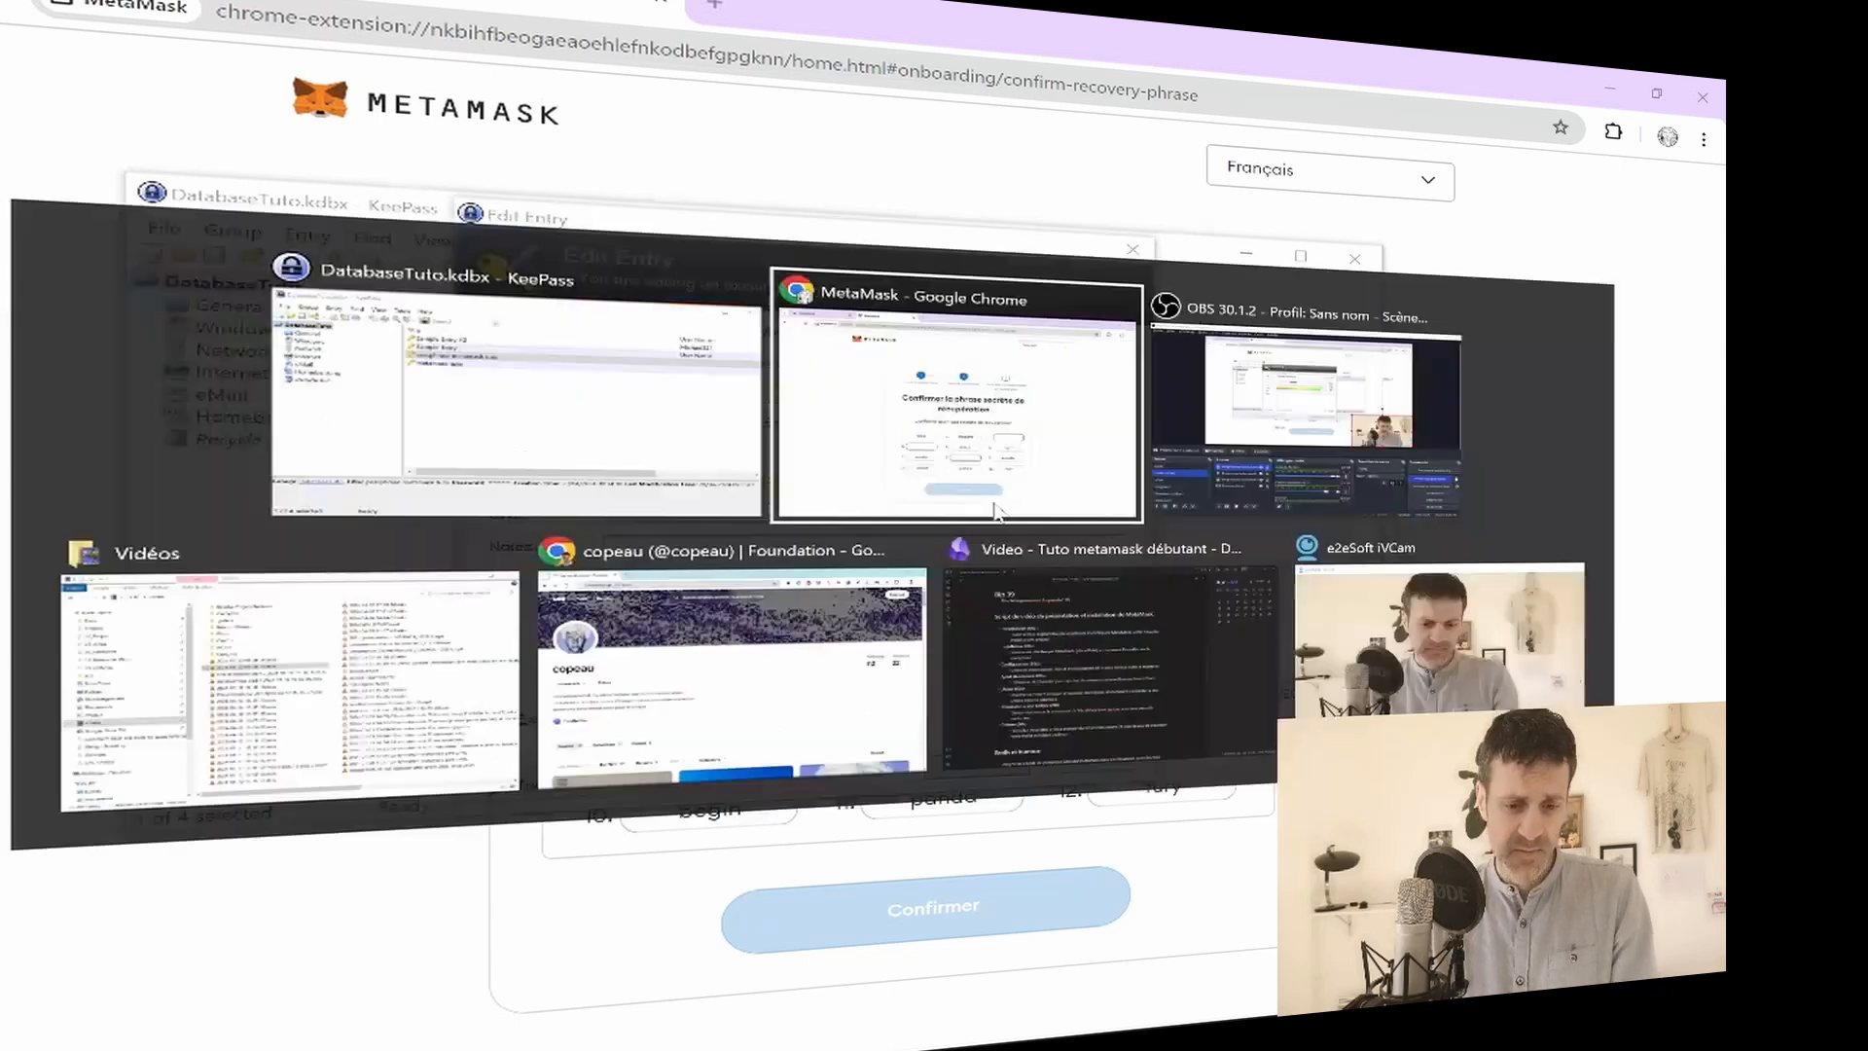
type("sausage")
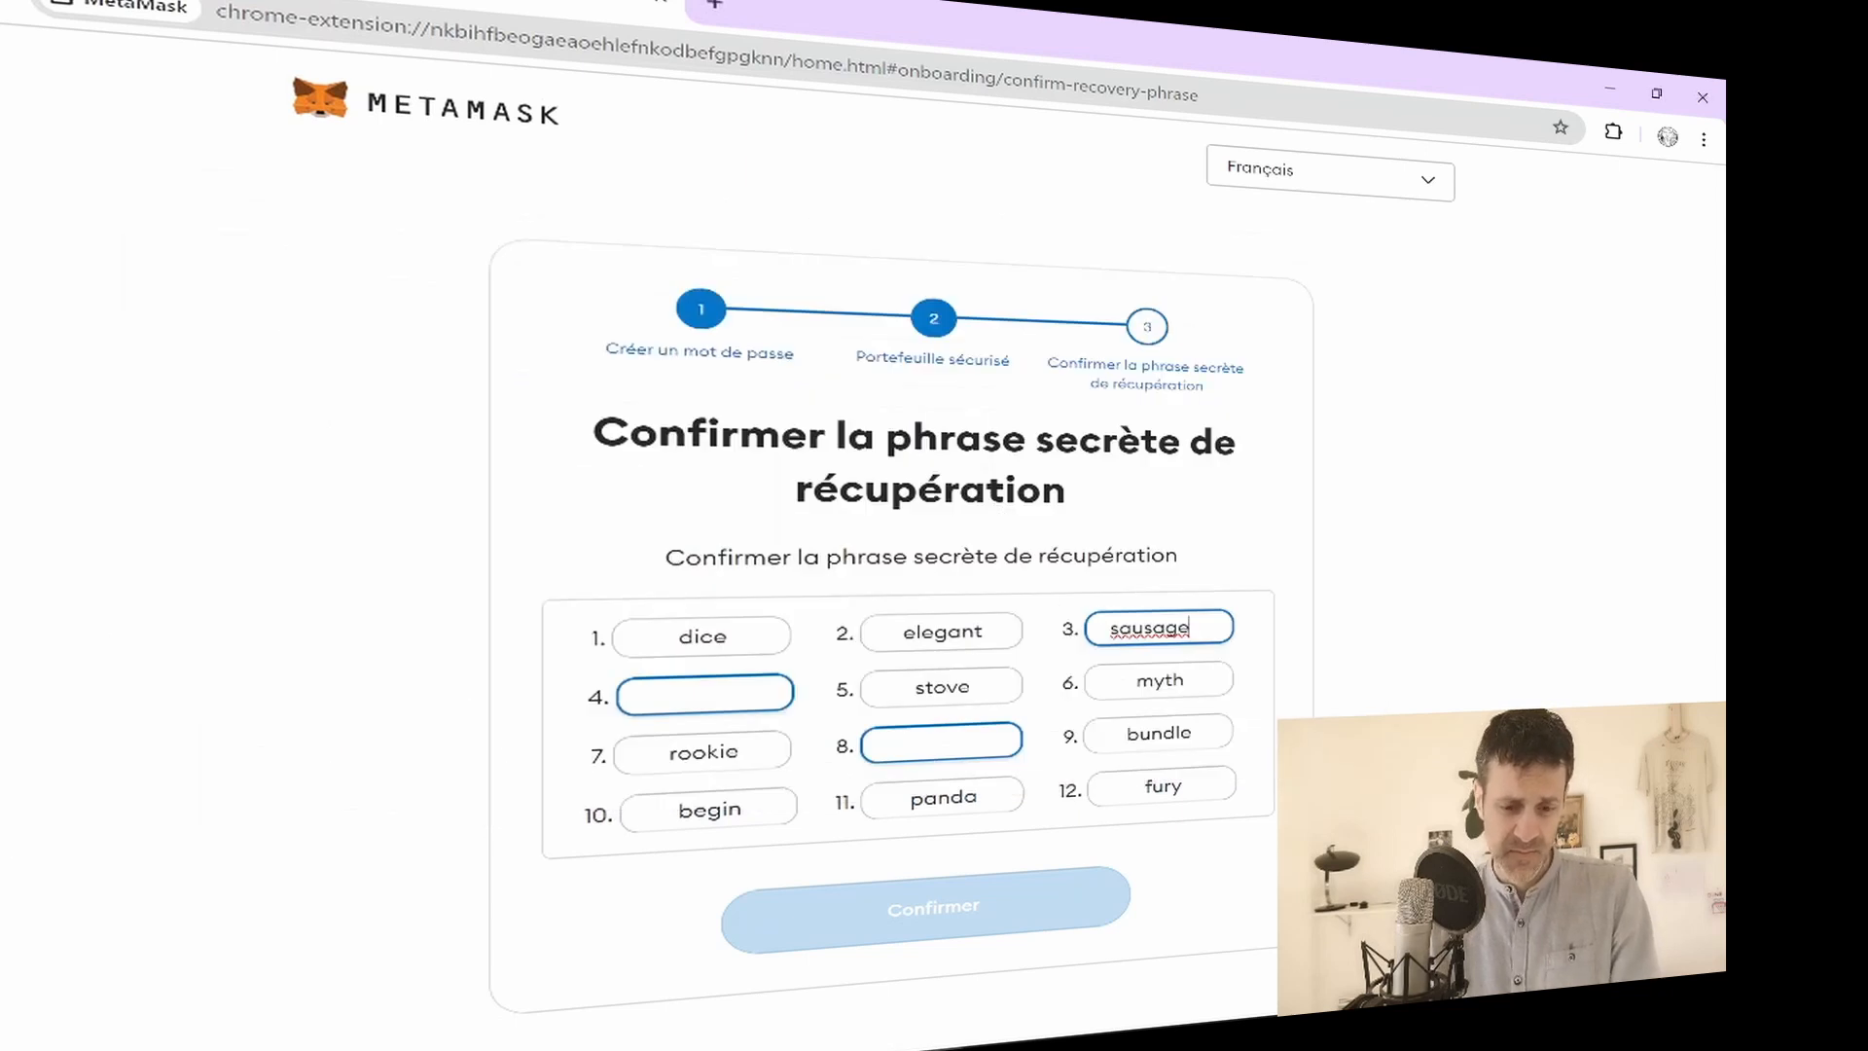
key("alt+Tab")
double_click(833, 426)
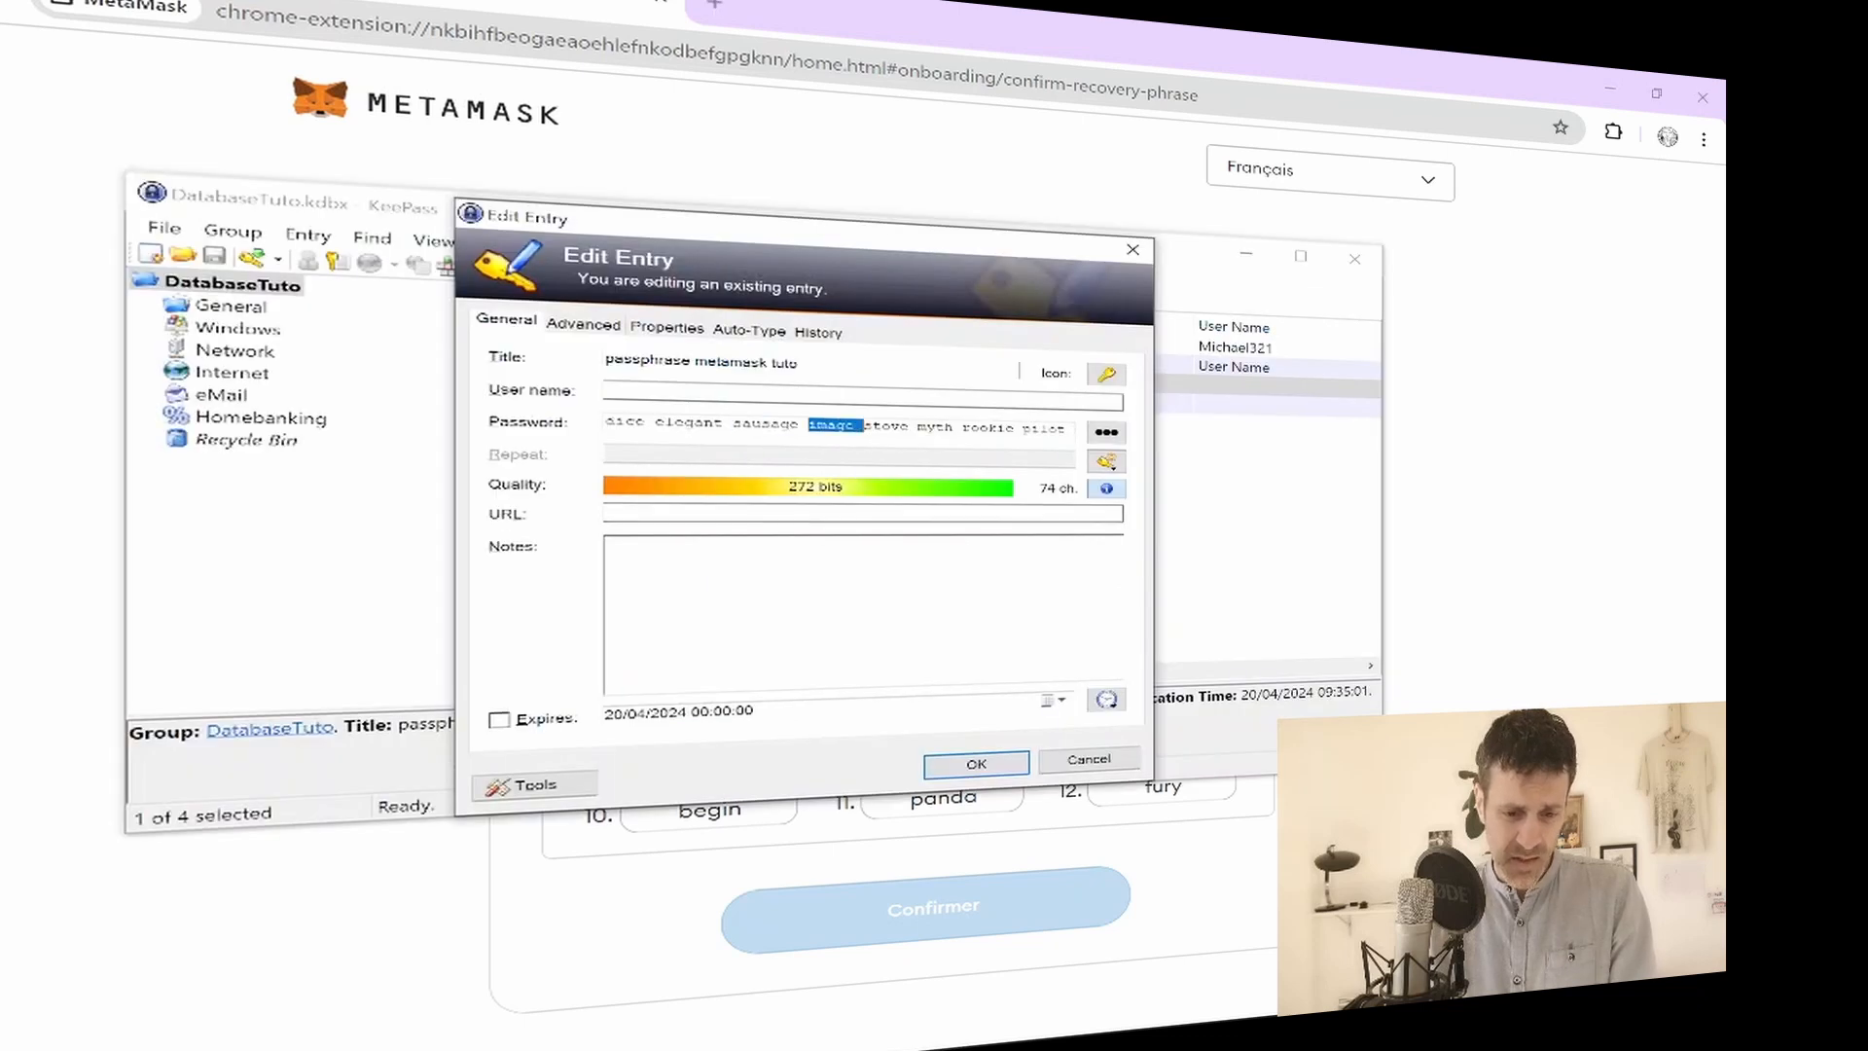
key("ctrl+c")
key("alt+Tab")
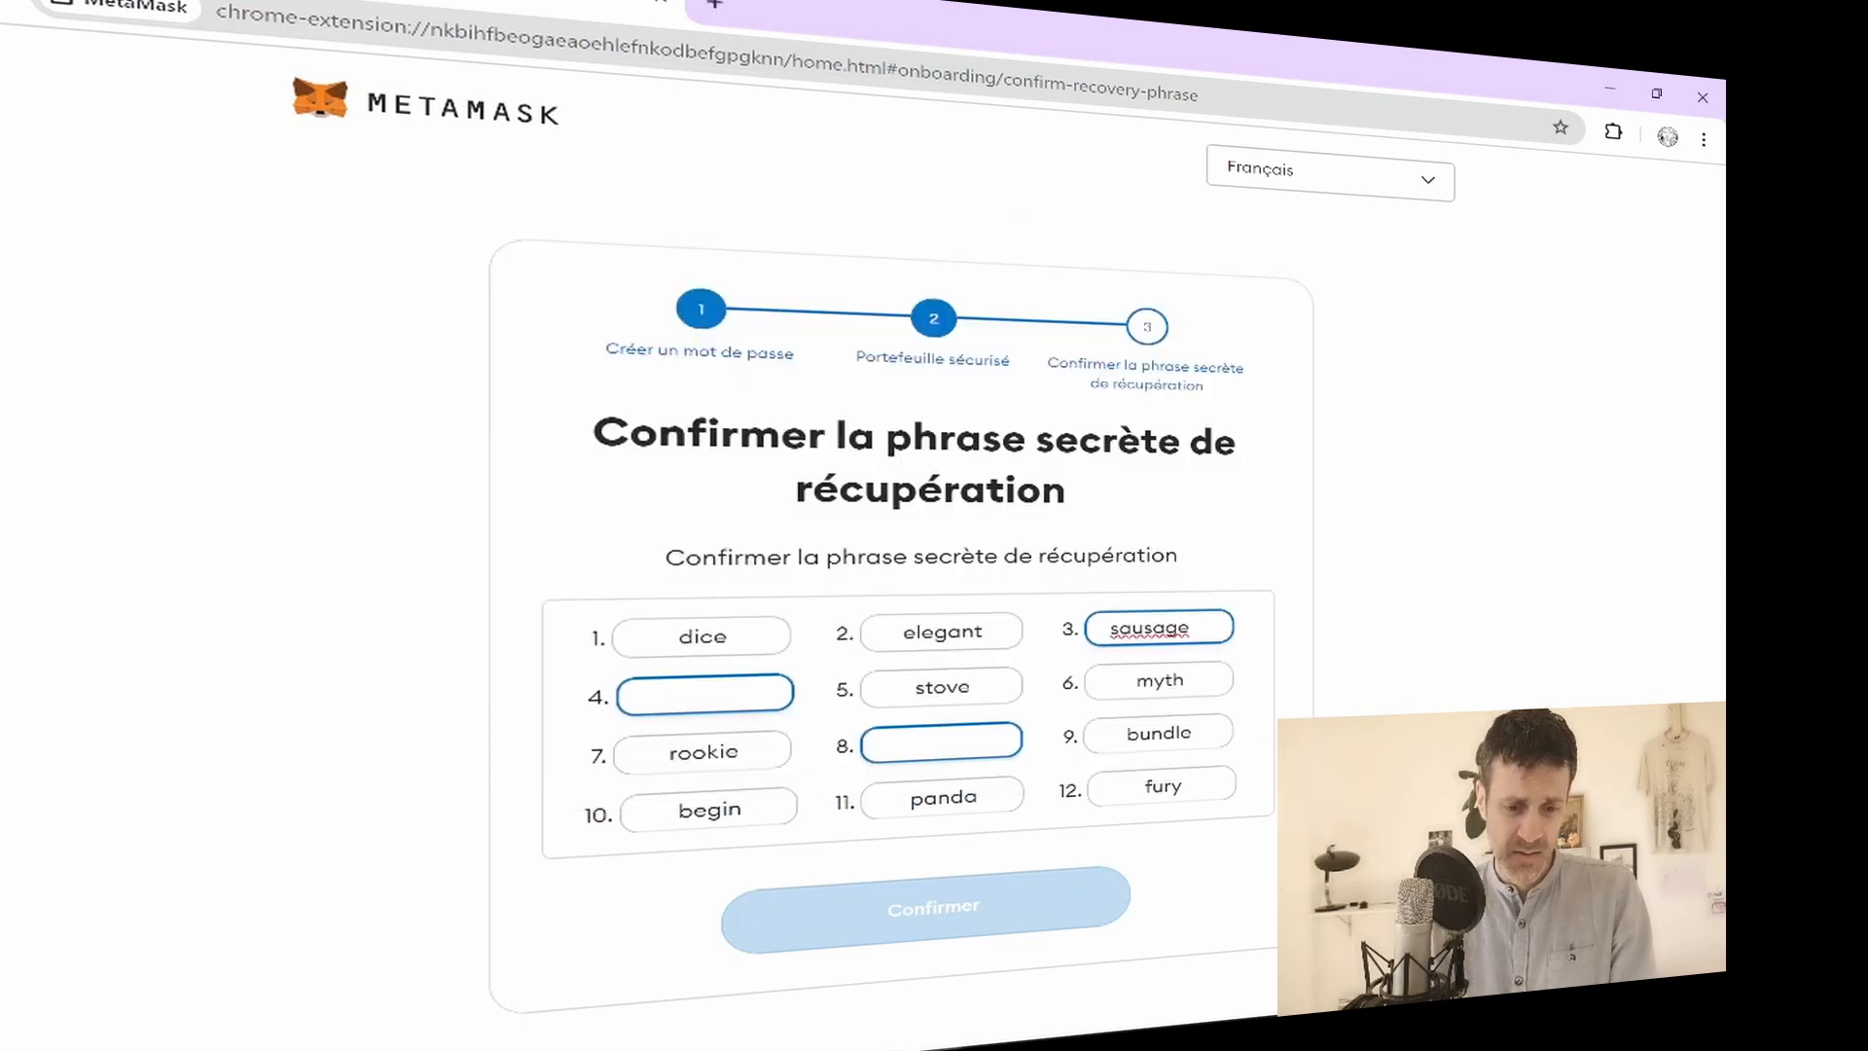
key("ctrl+v")
Fill in word 8 of the secret recovery phrase from the KeePass entry and confirm the completed phrase in MetaMask
key("alt+Tab")
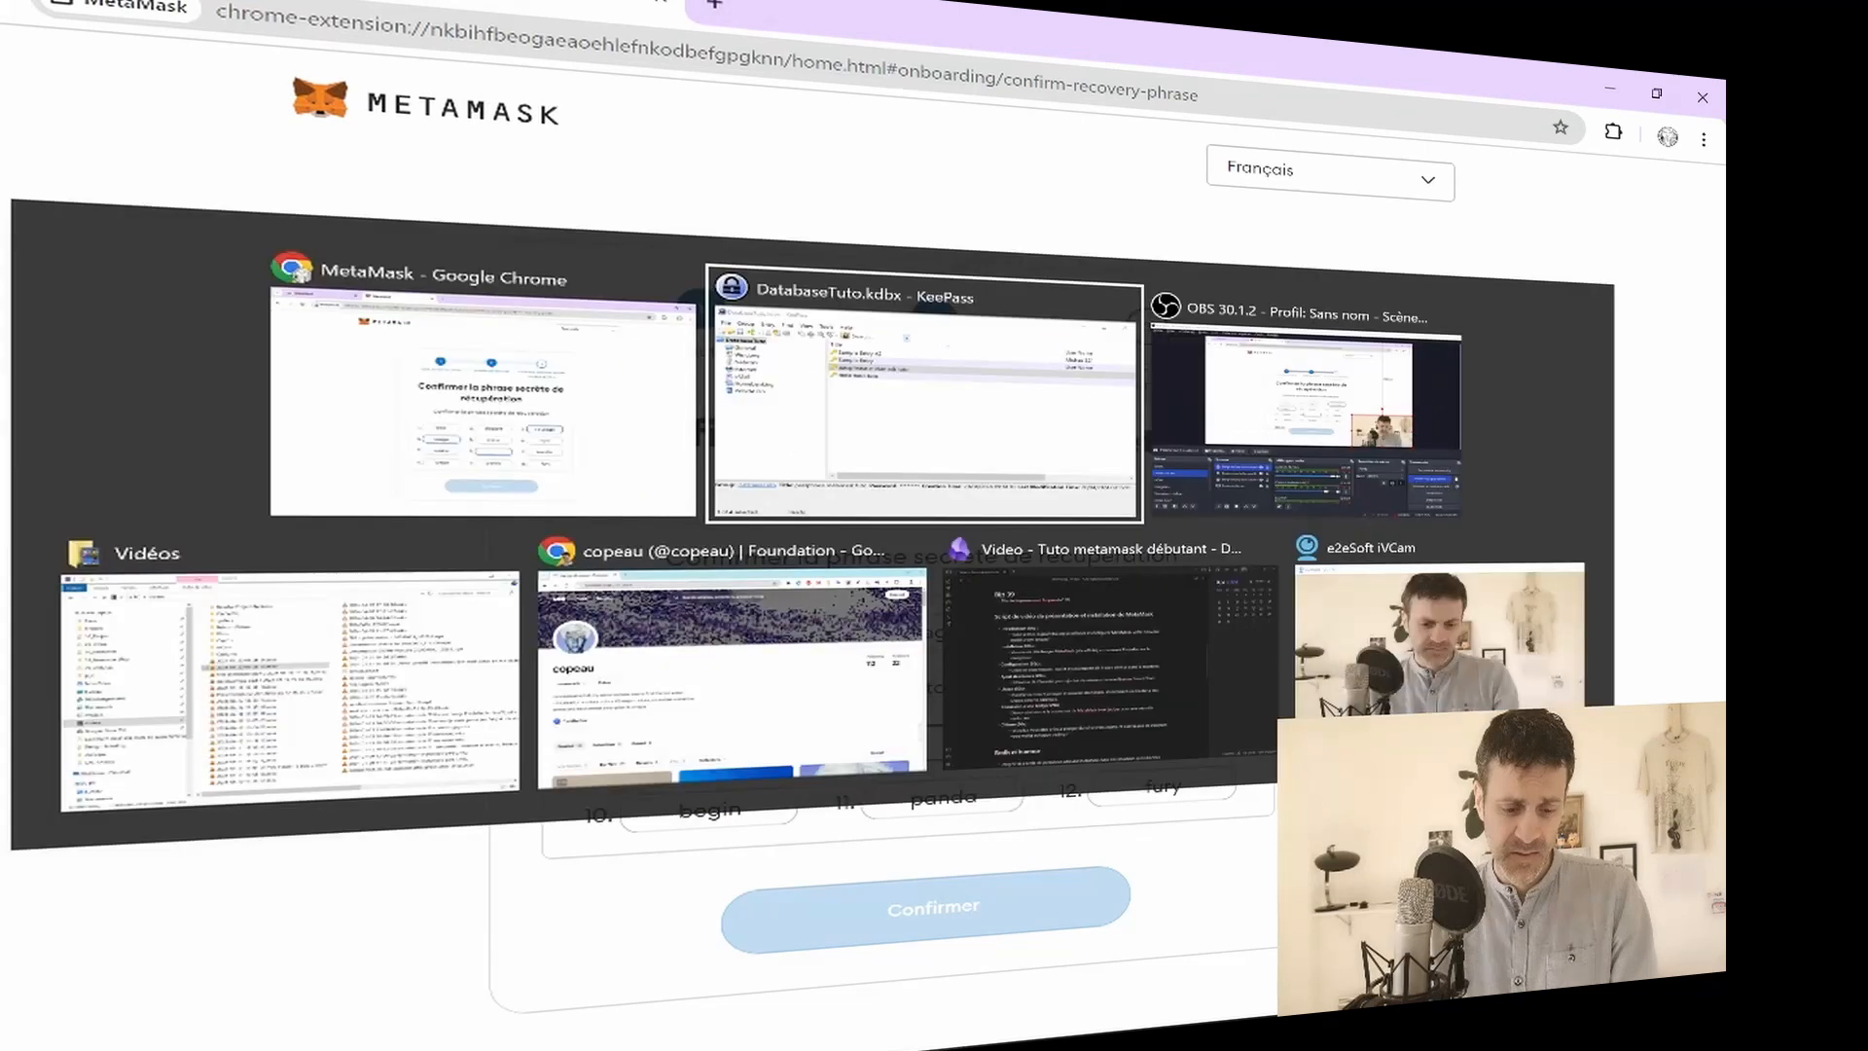
key("alt+Tab")
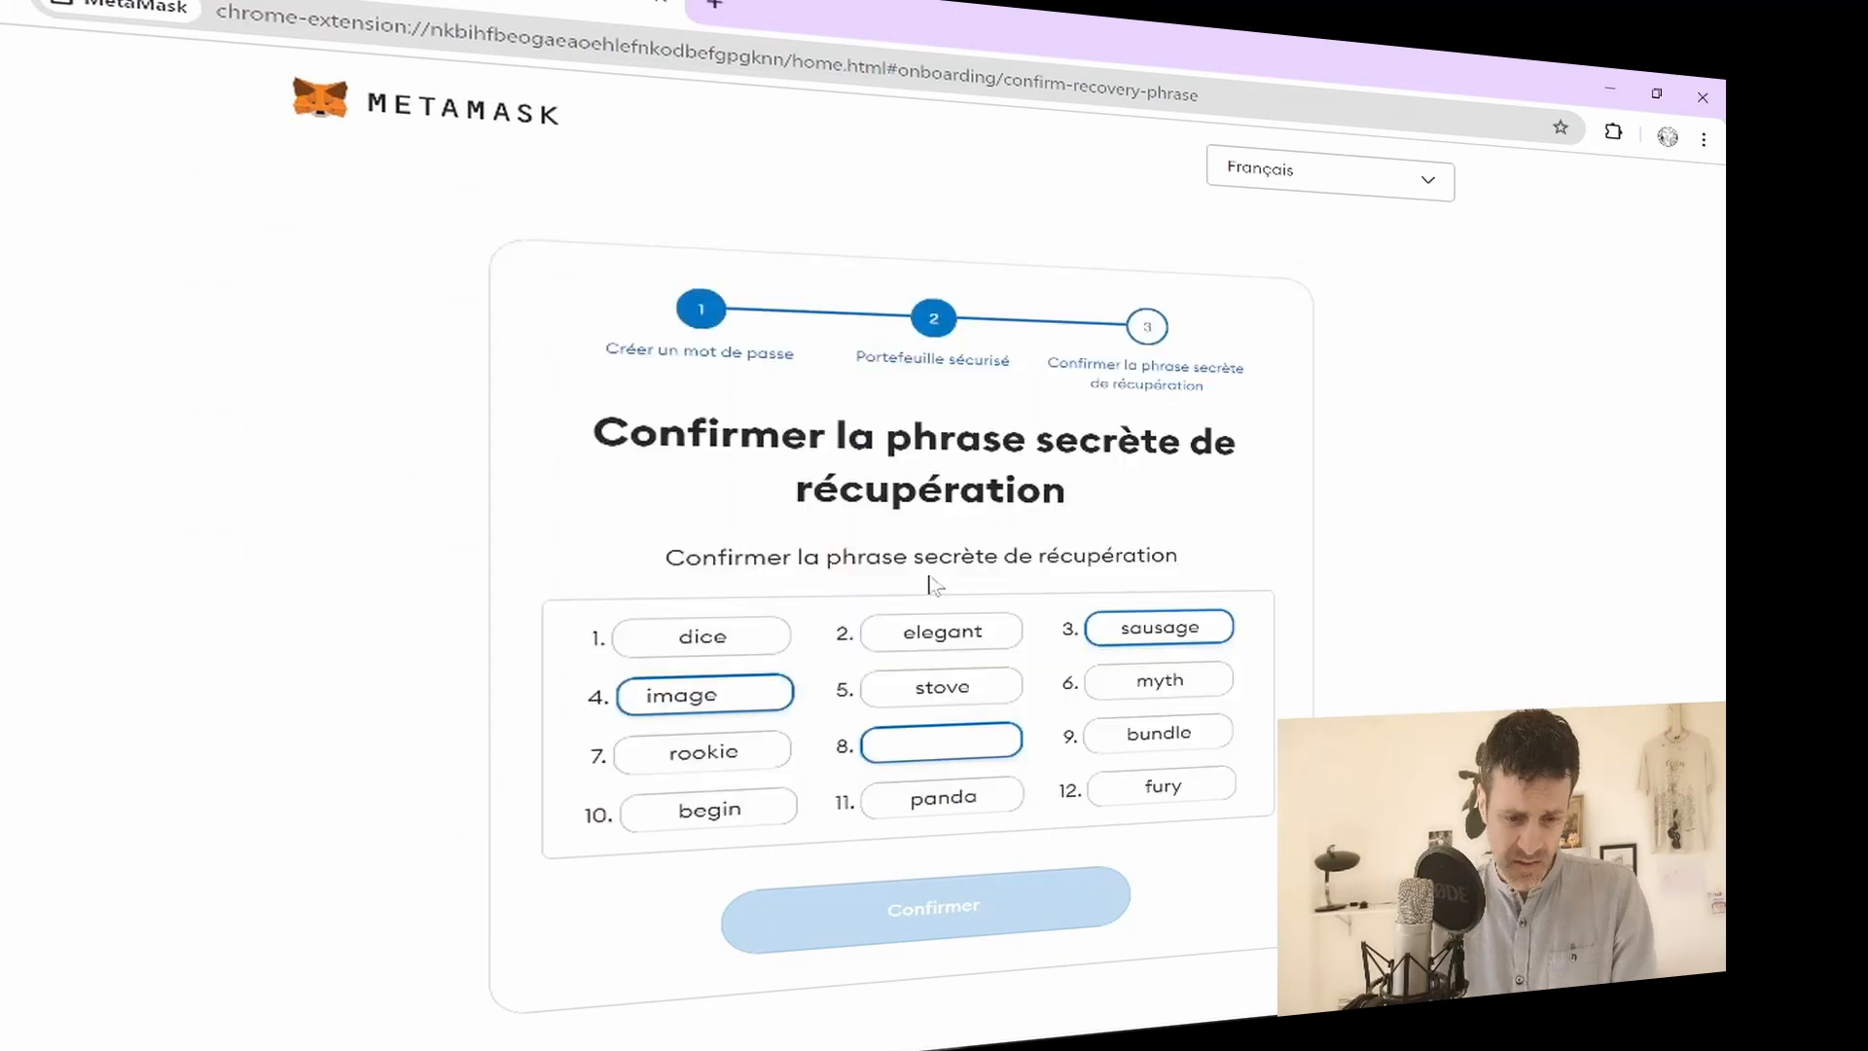
key("alt+Tab")
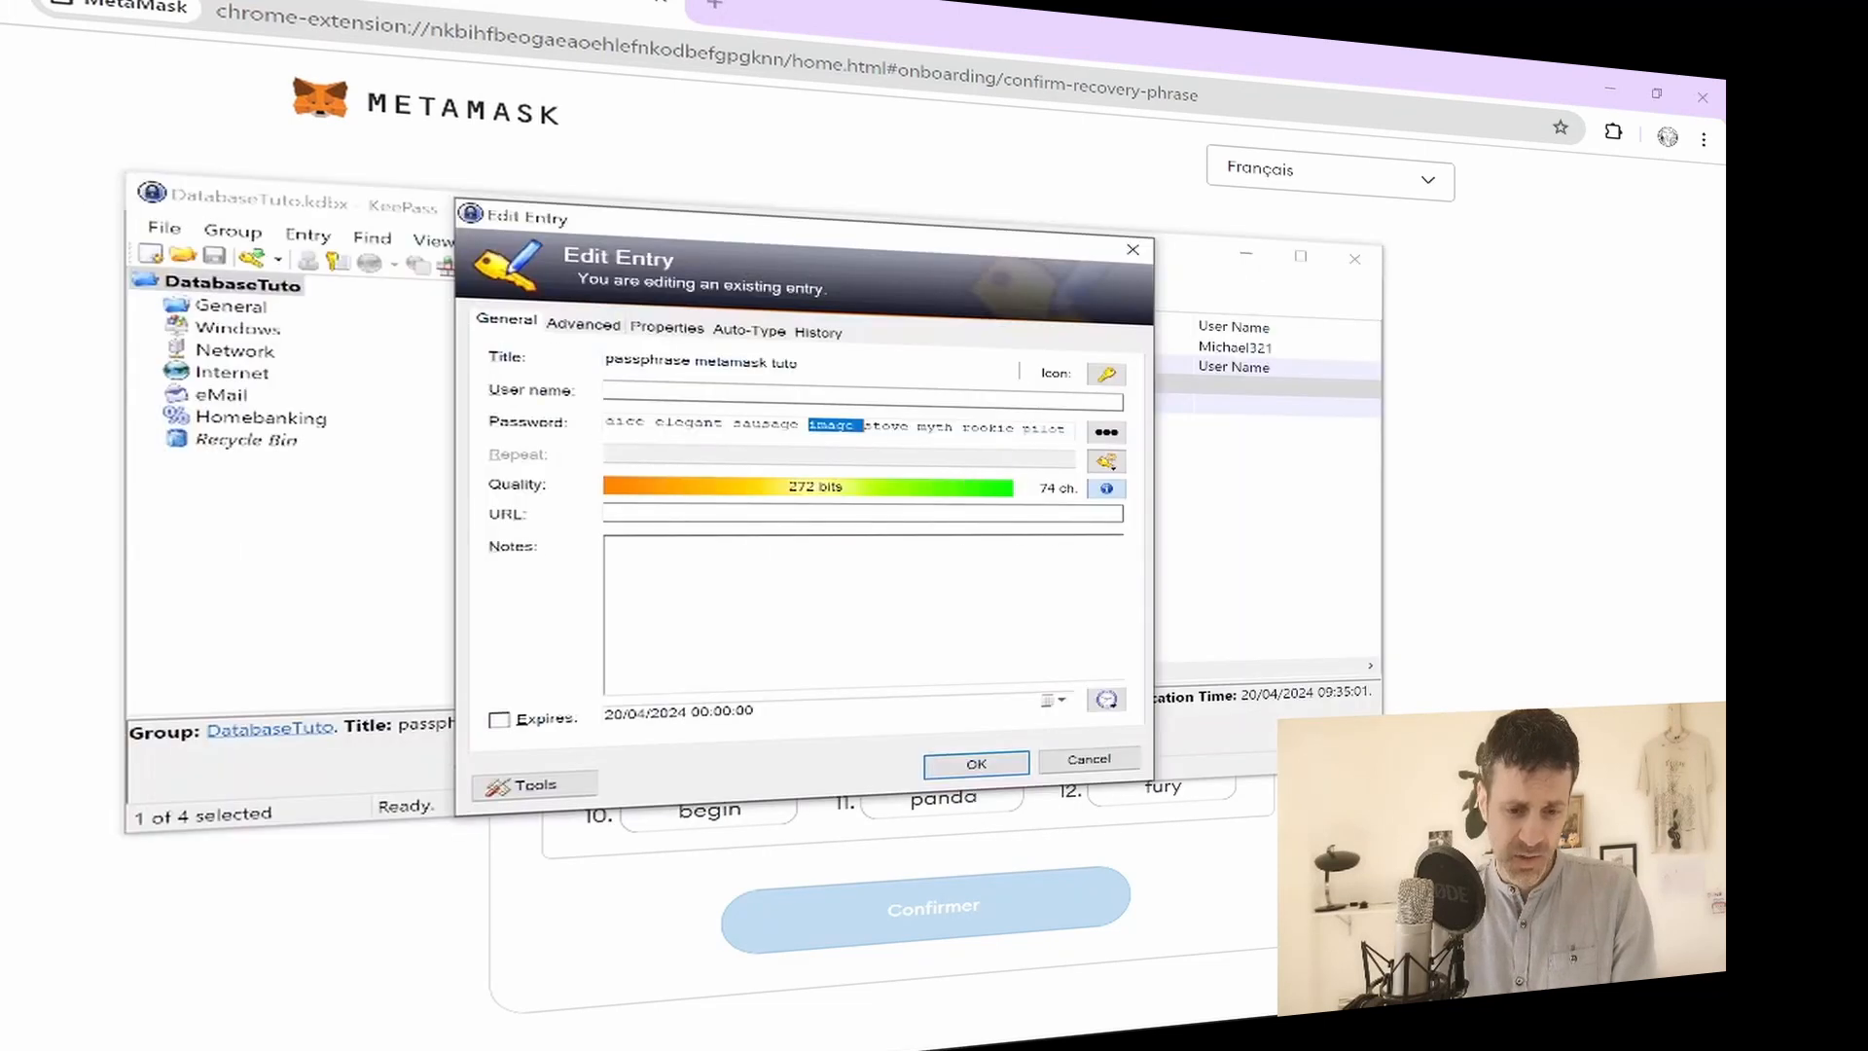
key("alt+Tab")
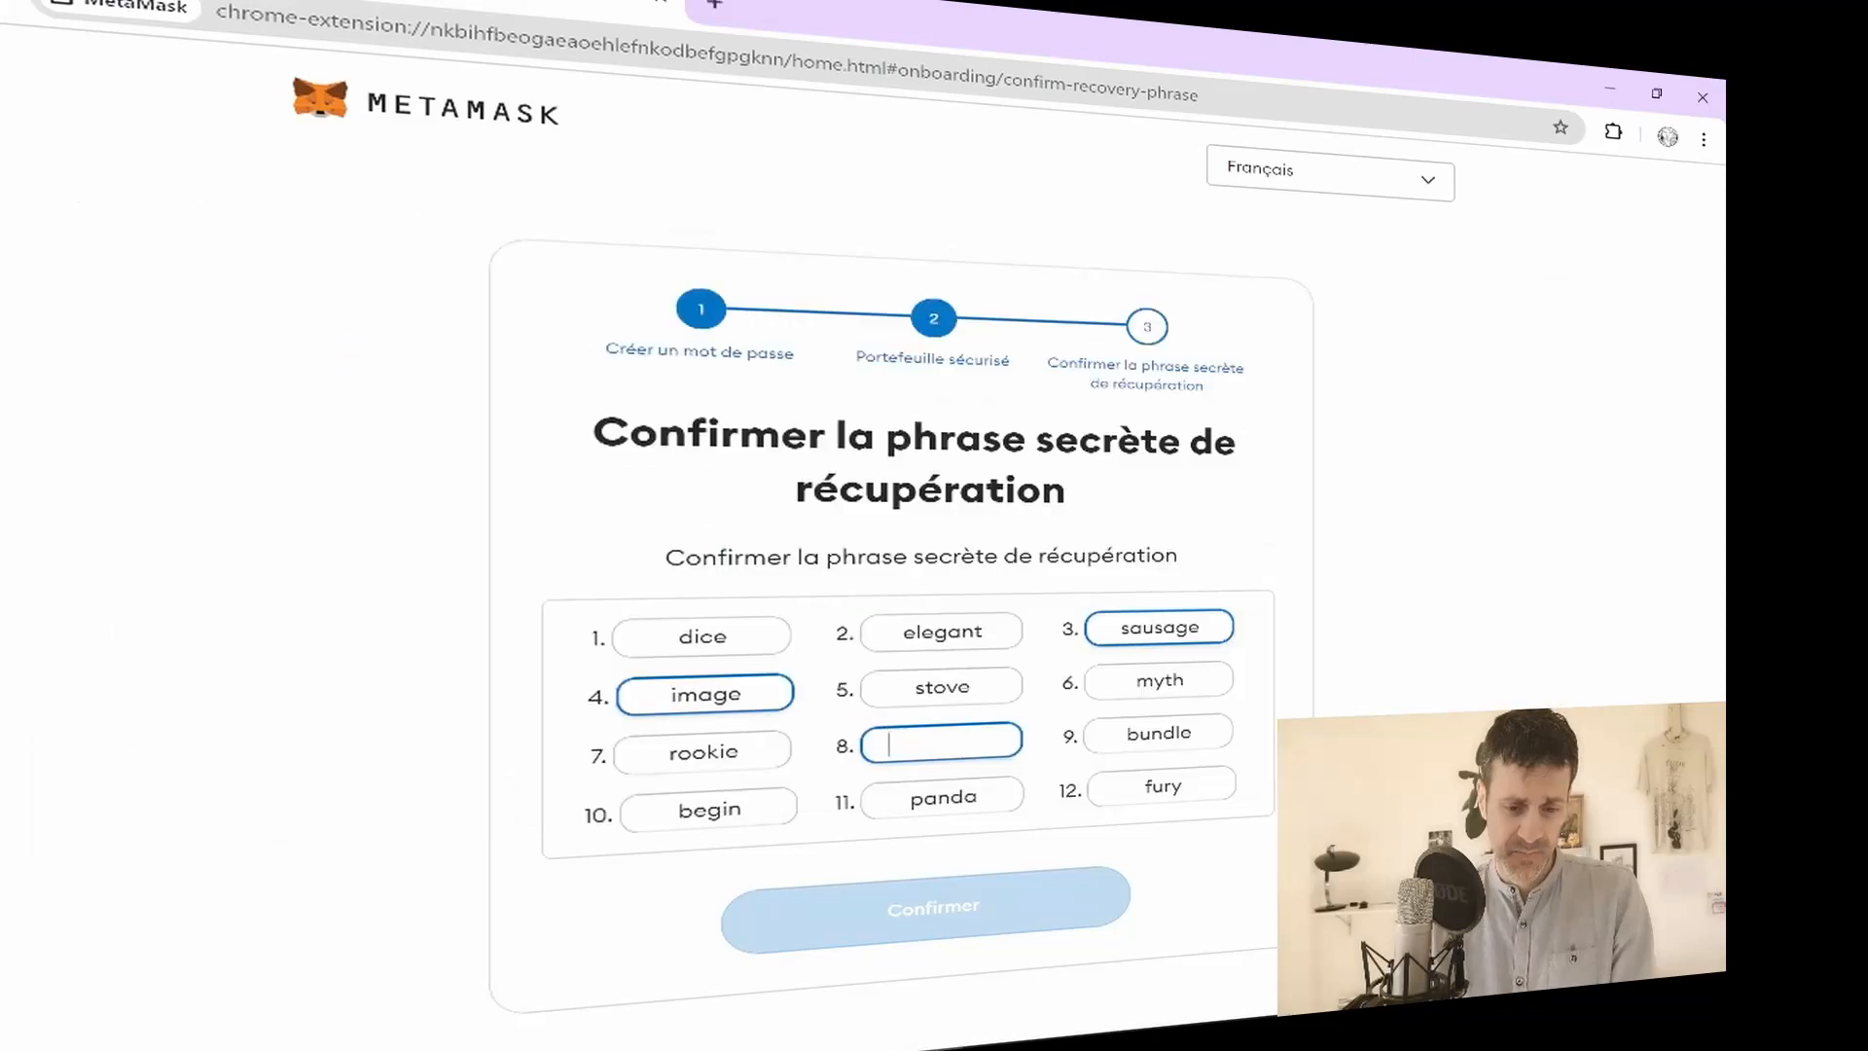
type("pilot")
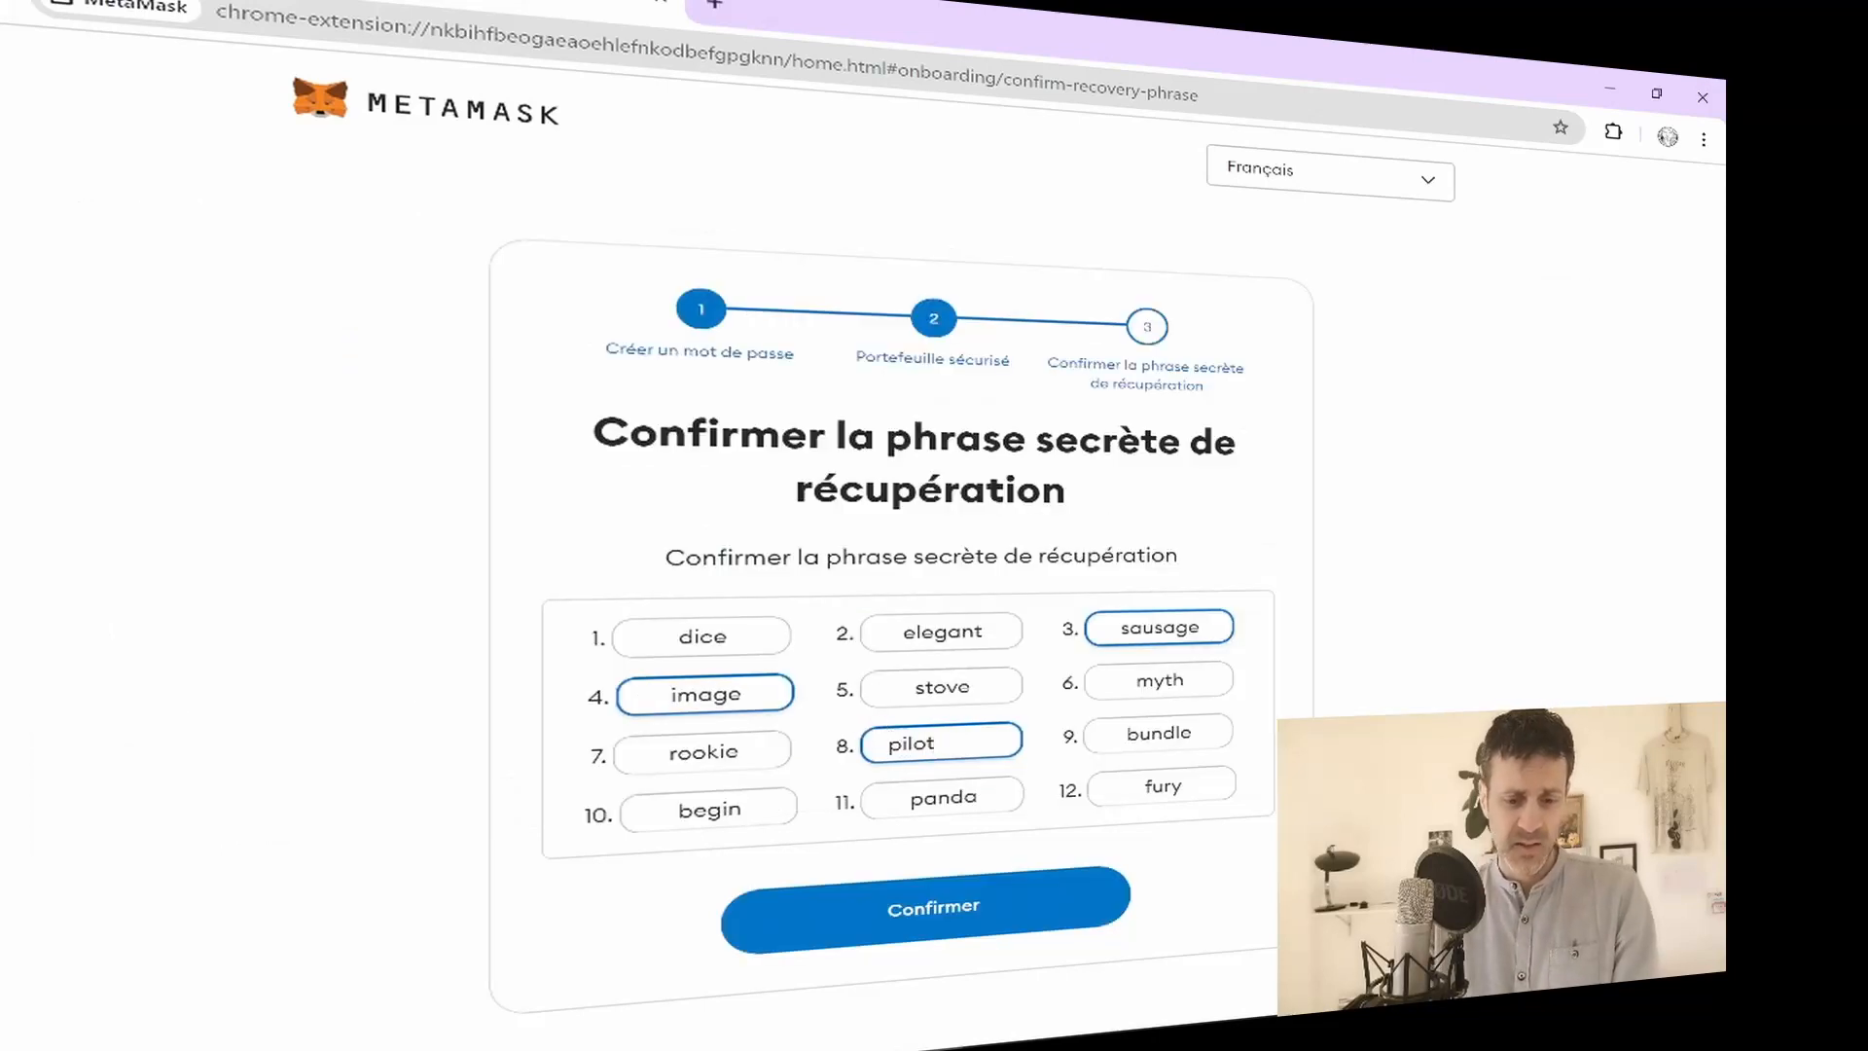
left_click(955, 914)
left_click(907, 940)
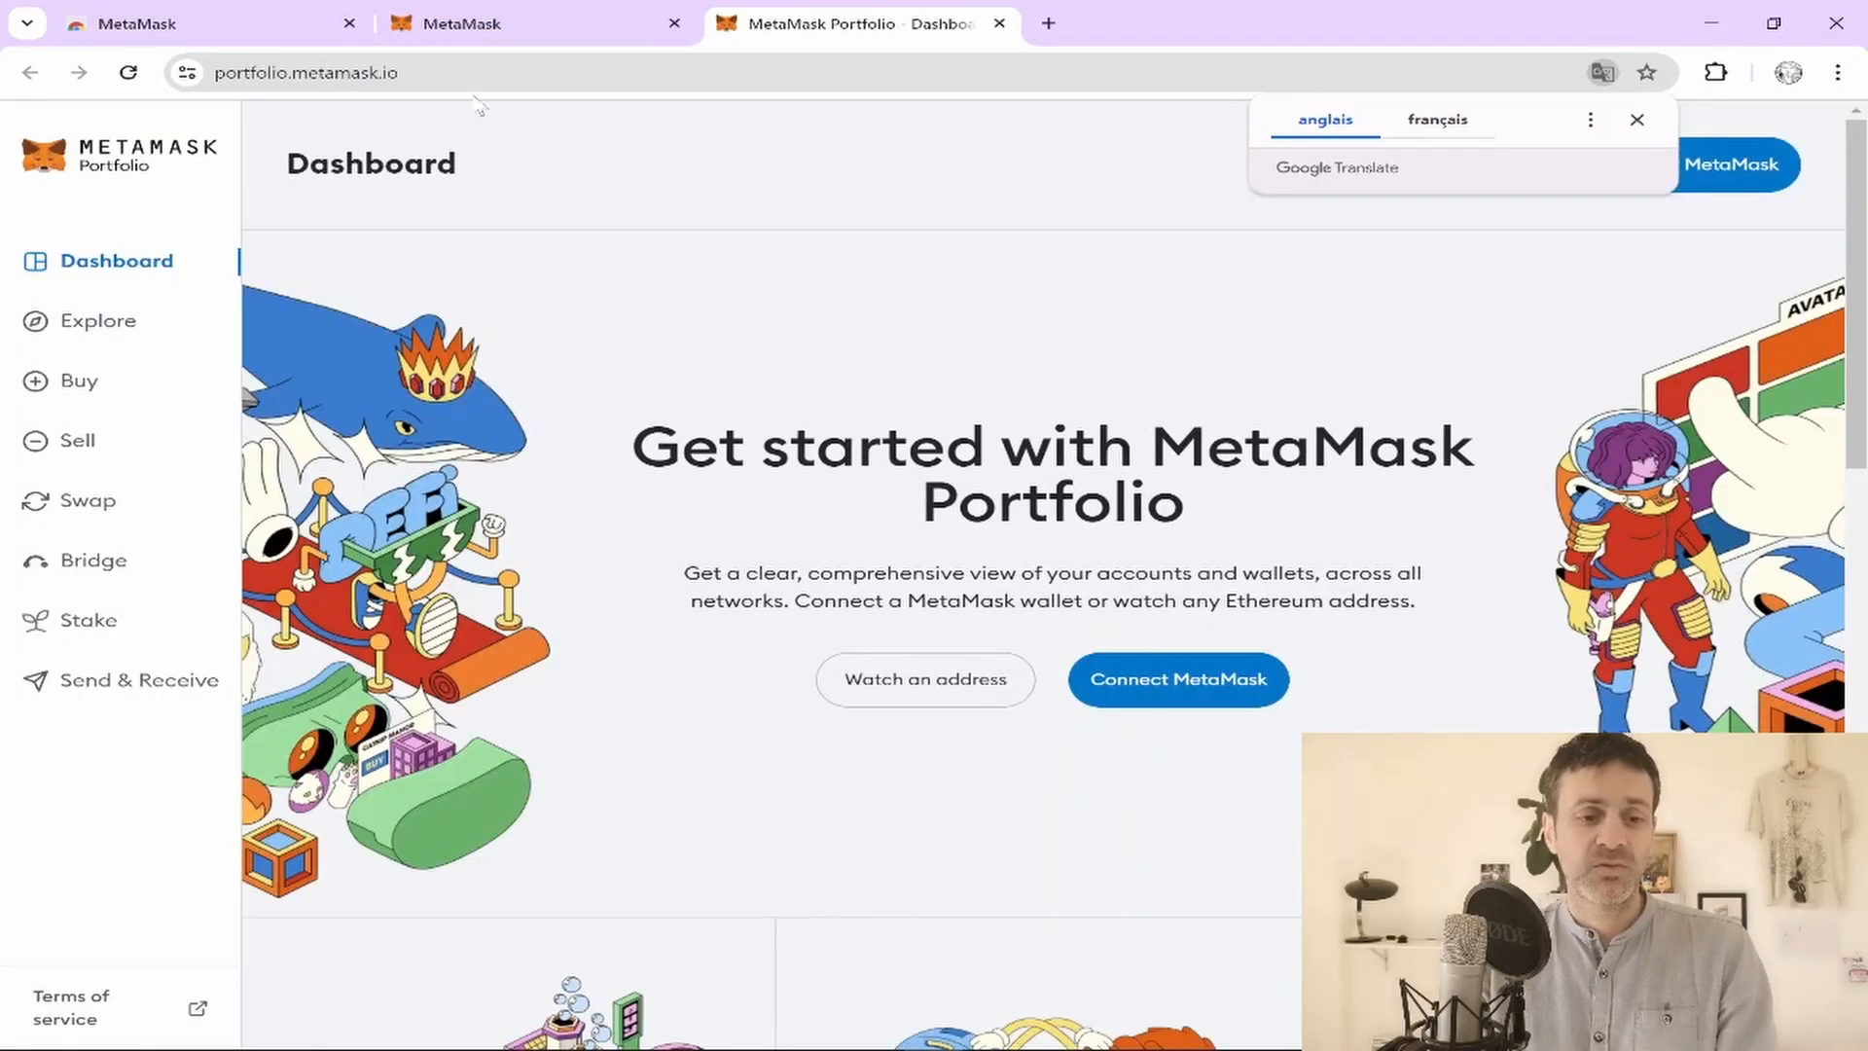
Check the portfolio.metamask.io address and look over the MetaMask Portfolio start page
left_click(409, 78)
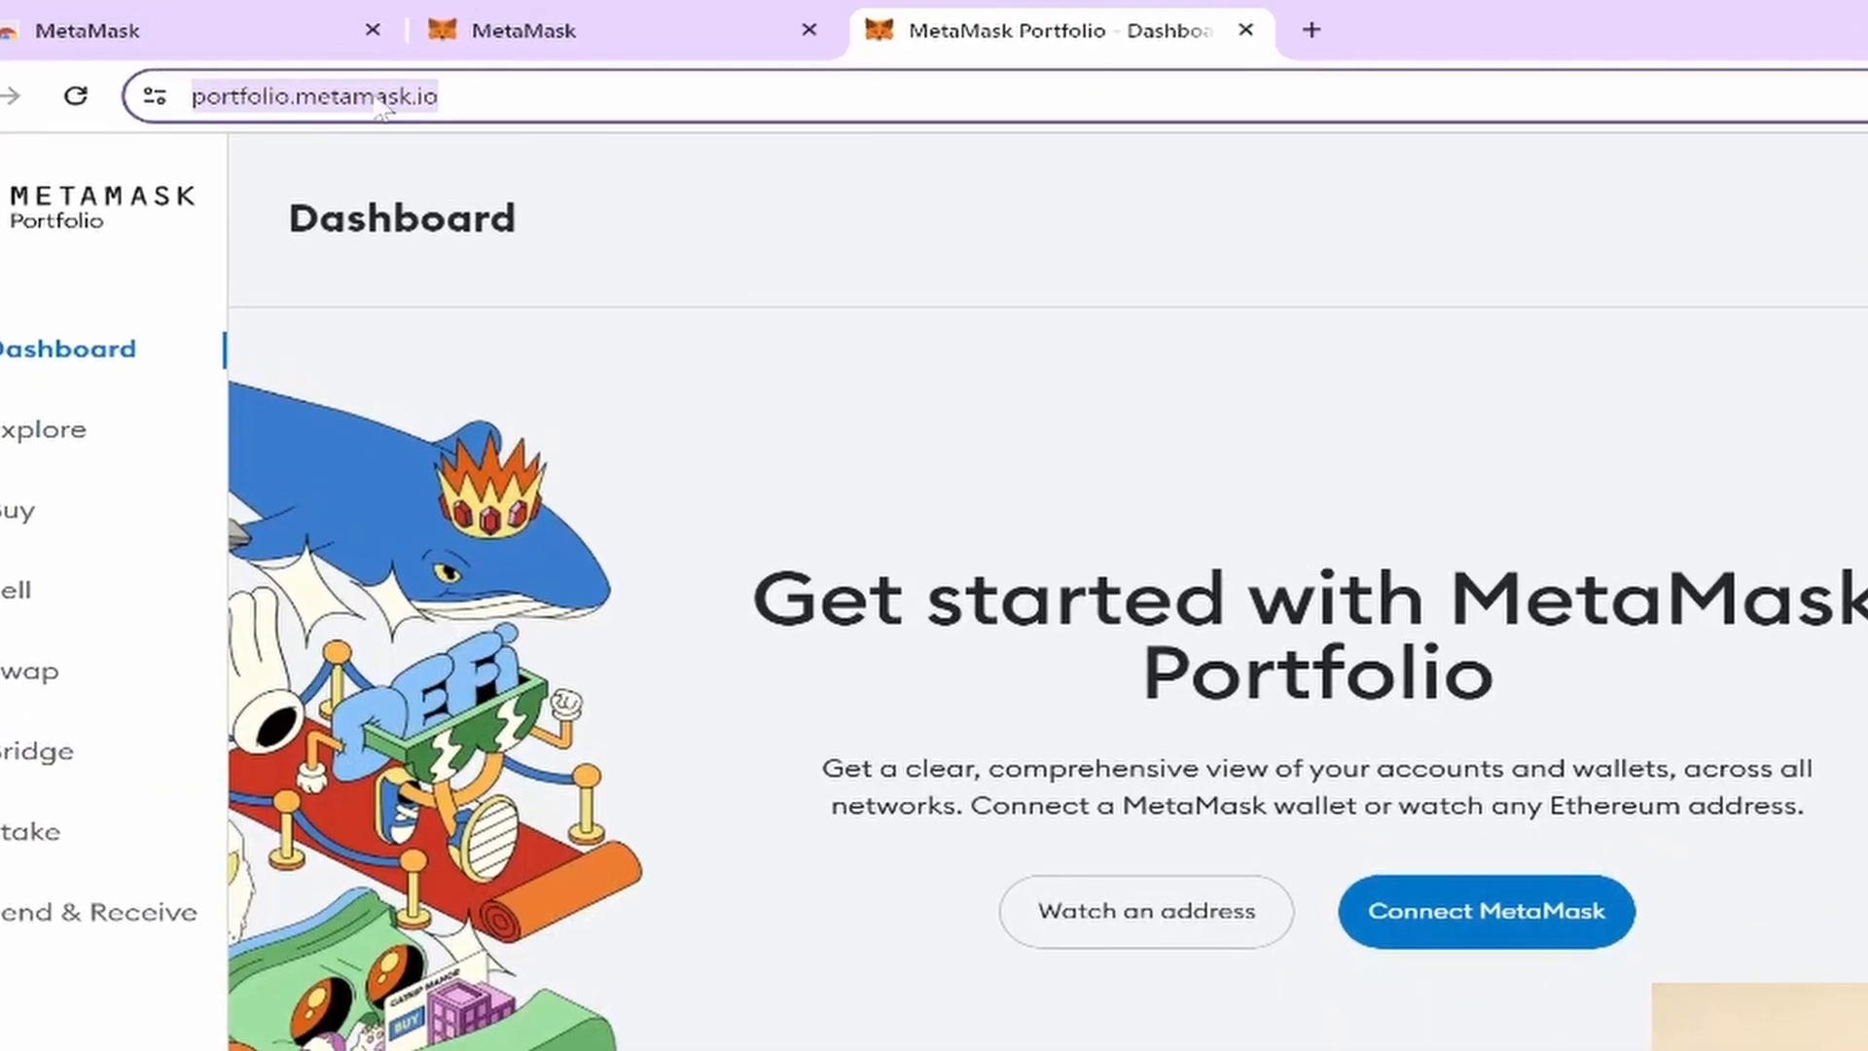
key("End")
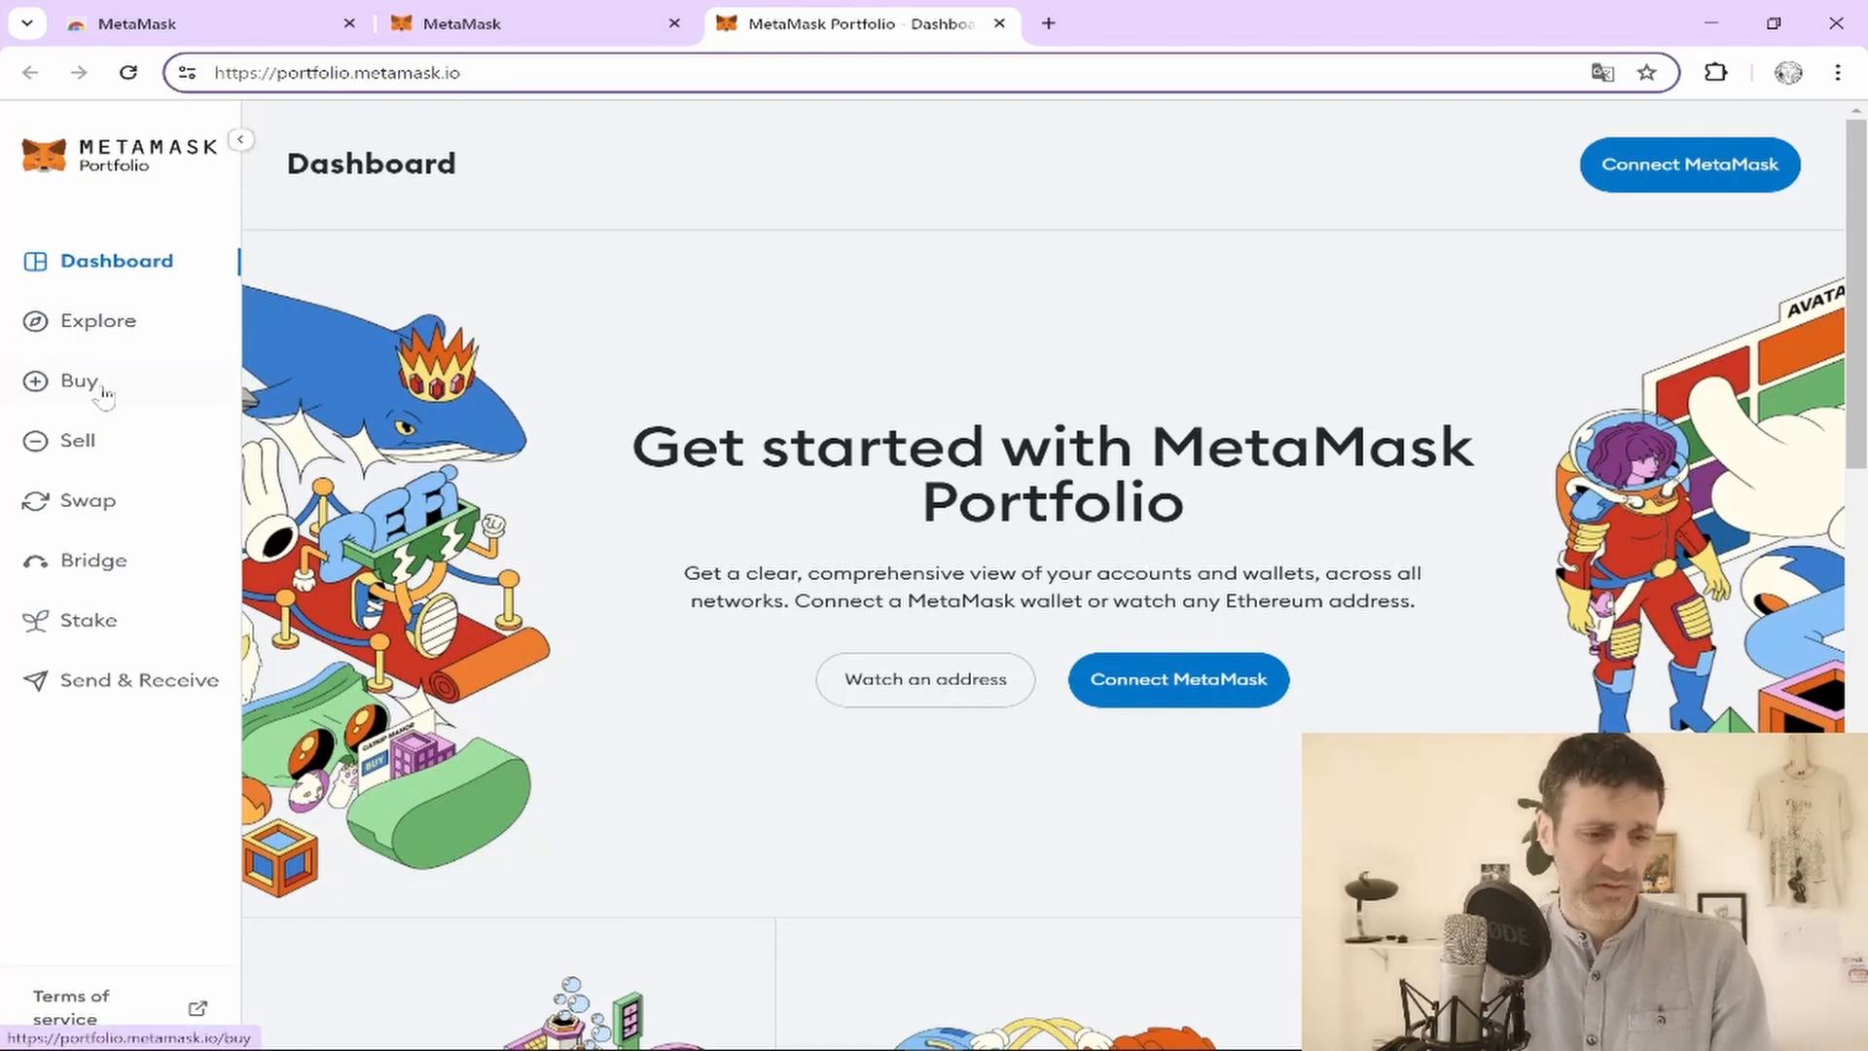
left_click(101, 330)
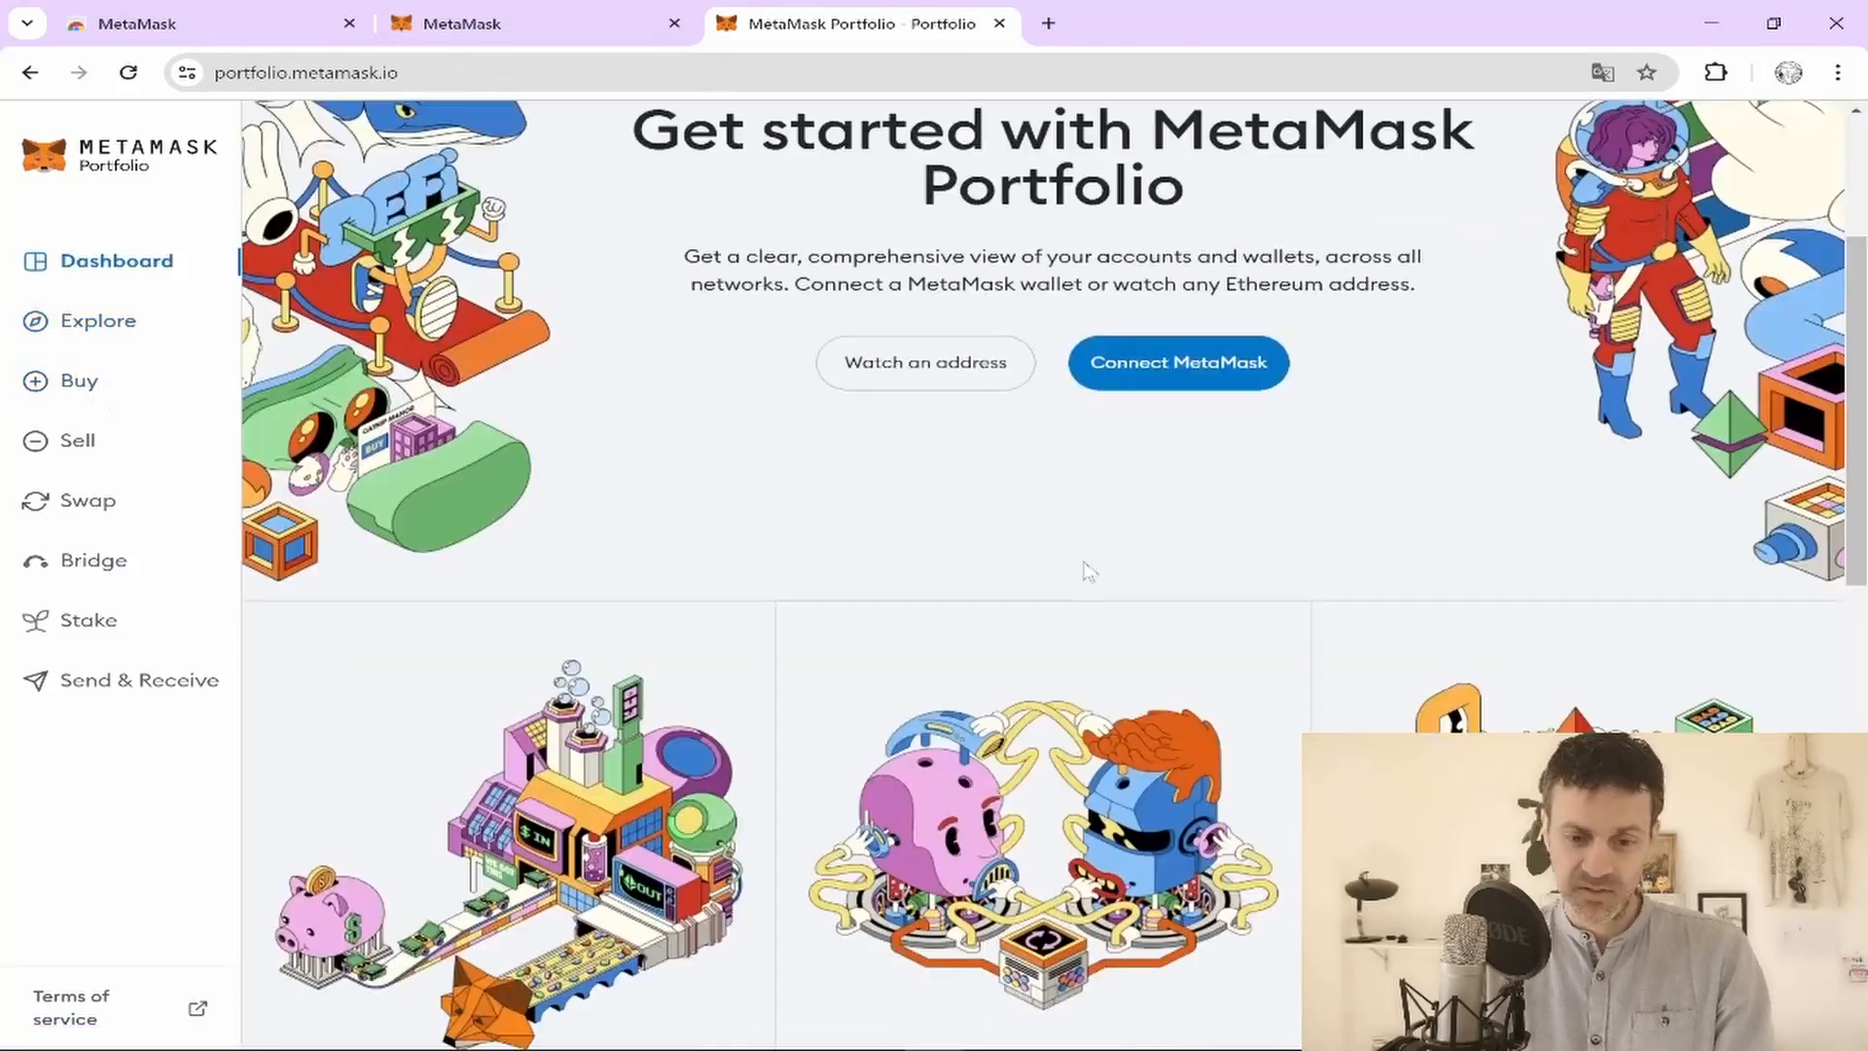
scroll(1089, 572, "up", 1)
scroll(1089, 572, "up", 3)
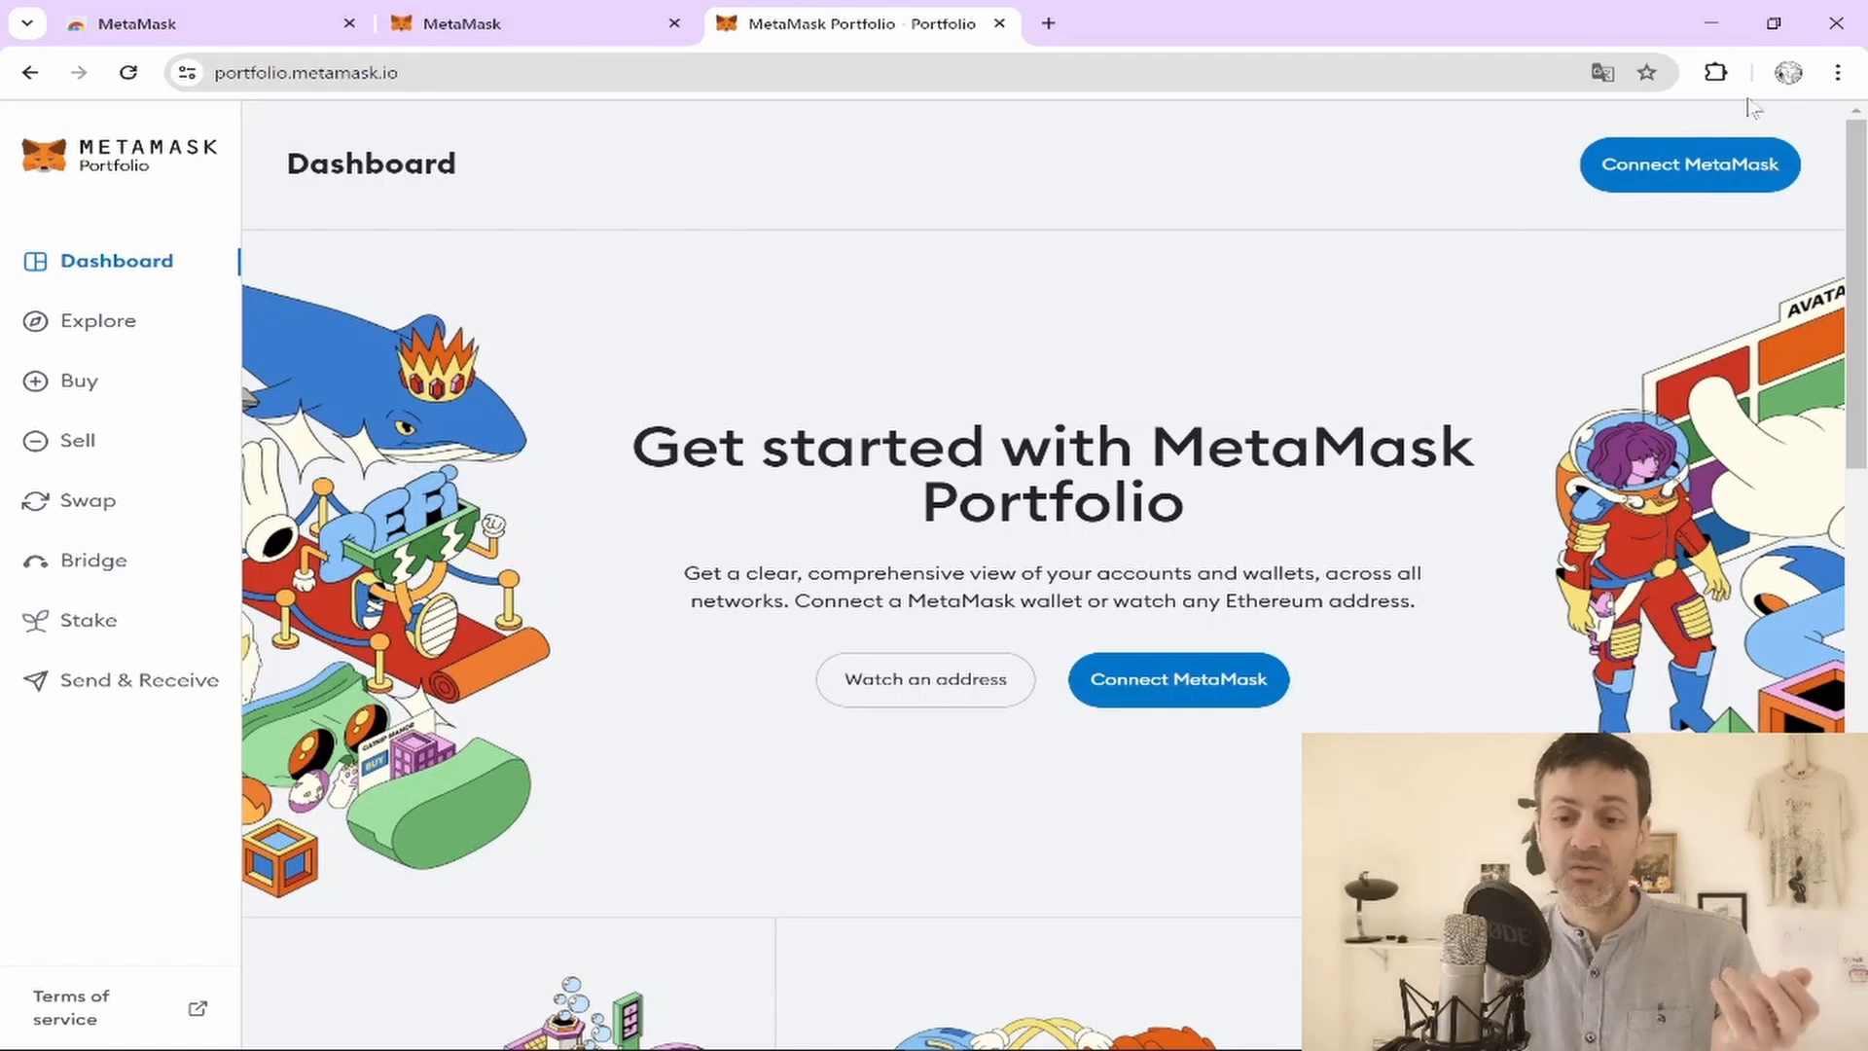
Connect the wallet's Account 1 to MetaMask Portfolio and authorize the site's access to it
left_click(1701, 175)
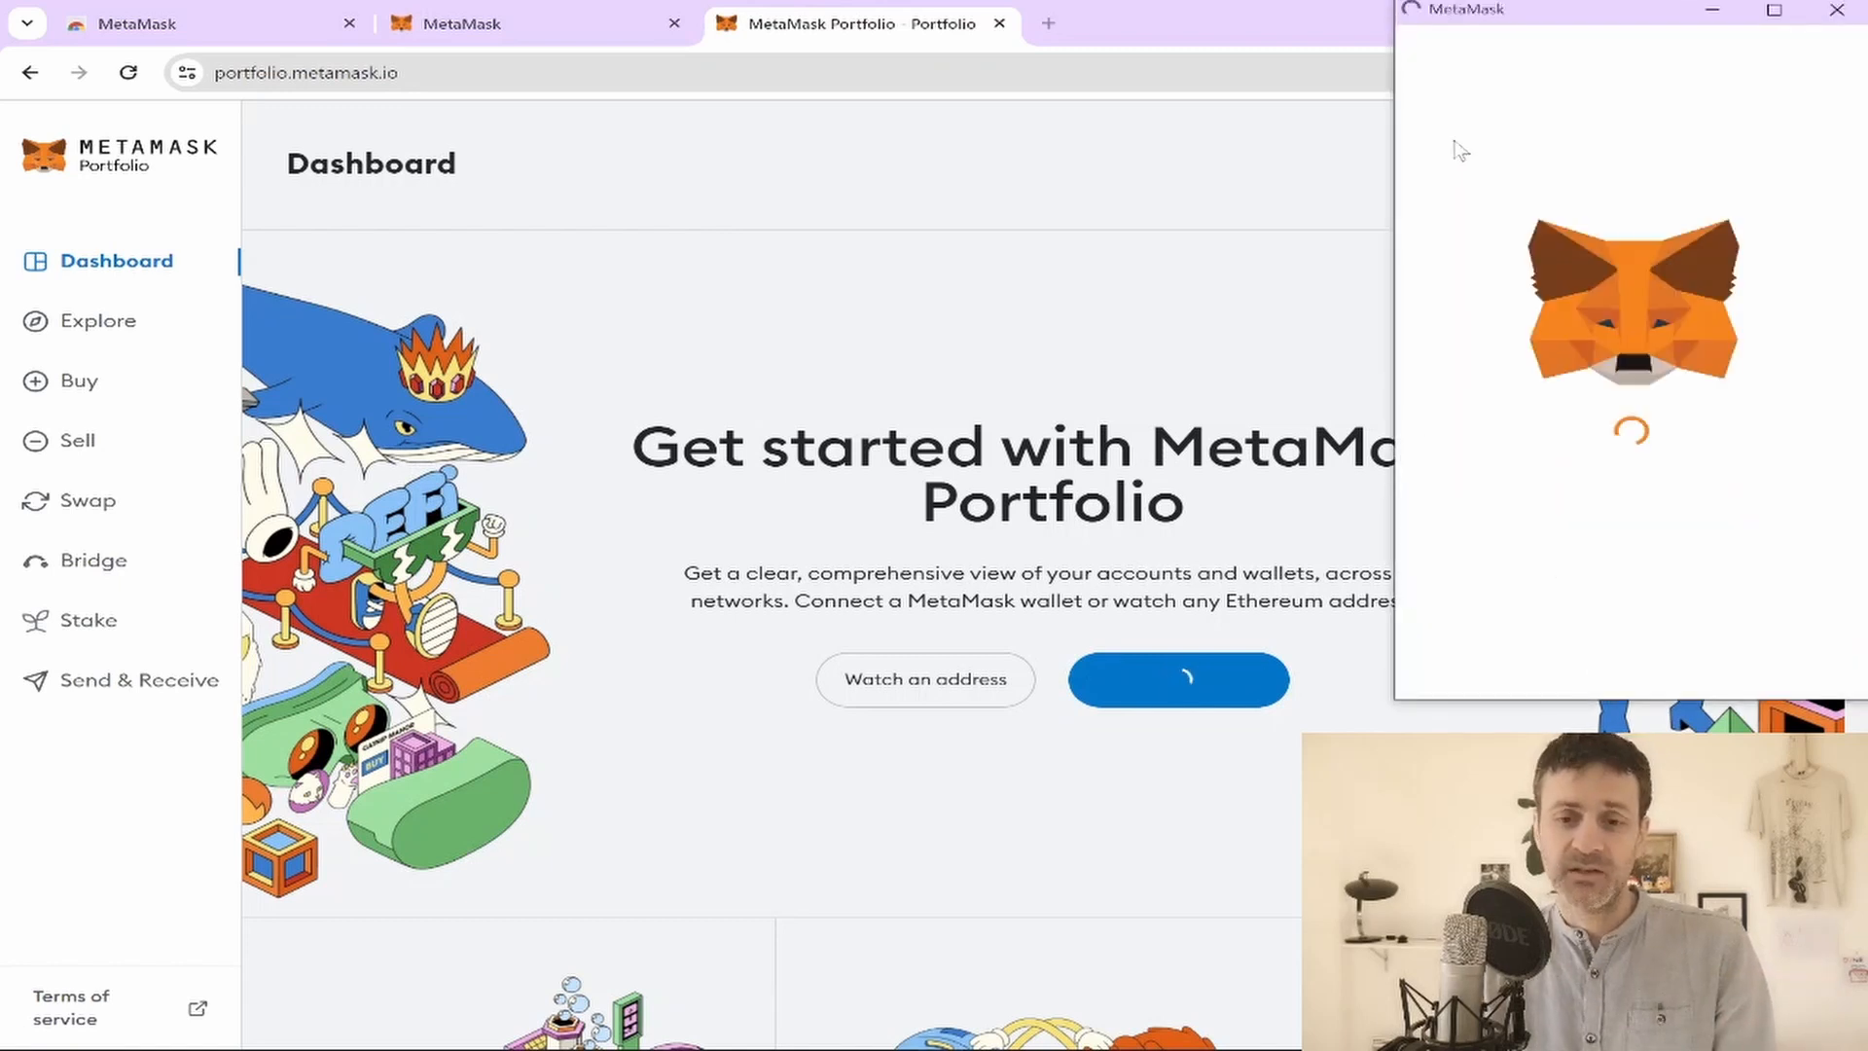
mouse_move(1596, 17)
left_mouse_down()
mouse_move(1576, 41)
mouse_move(1588, 29)
left_mouse_up()
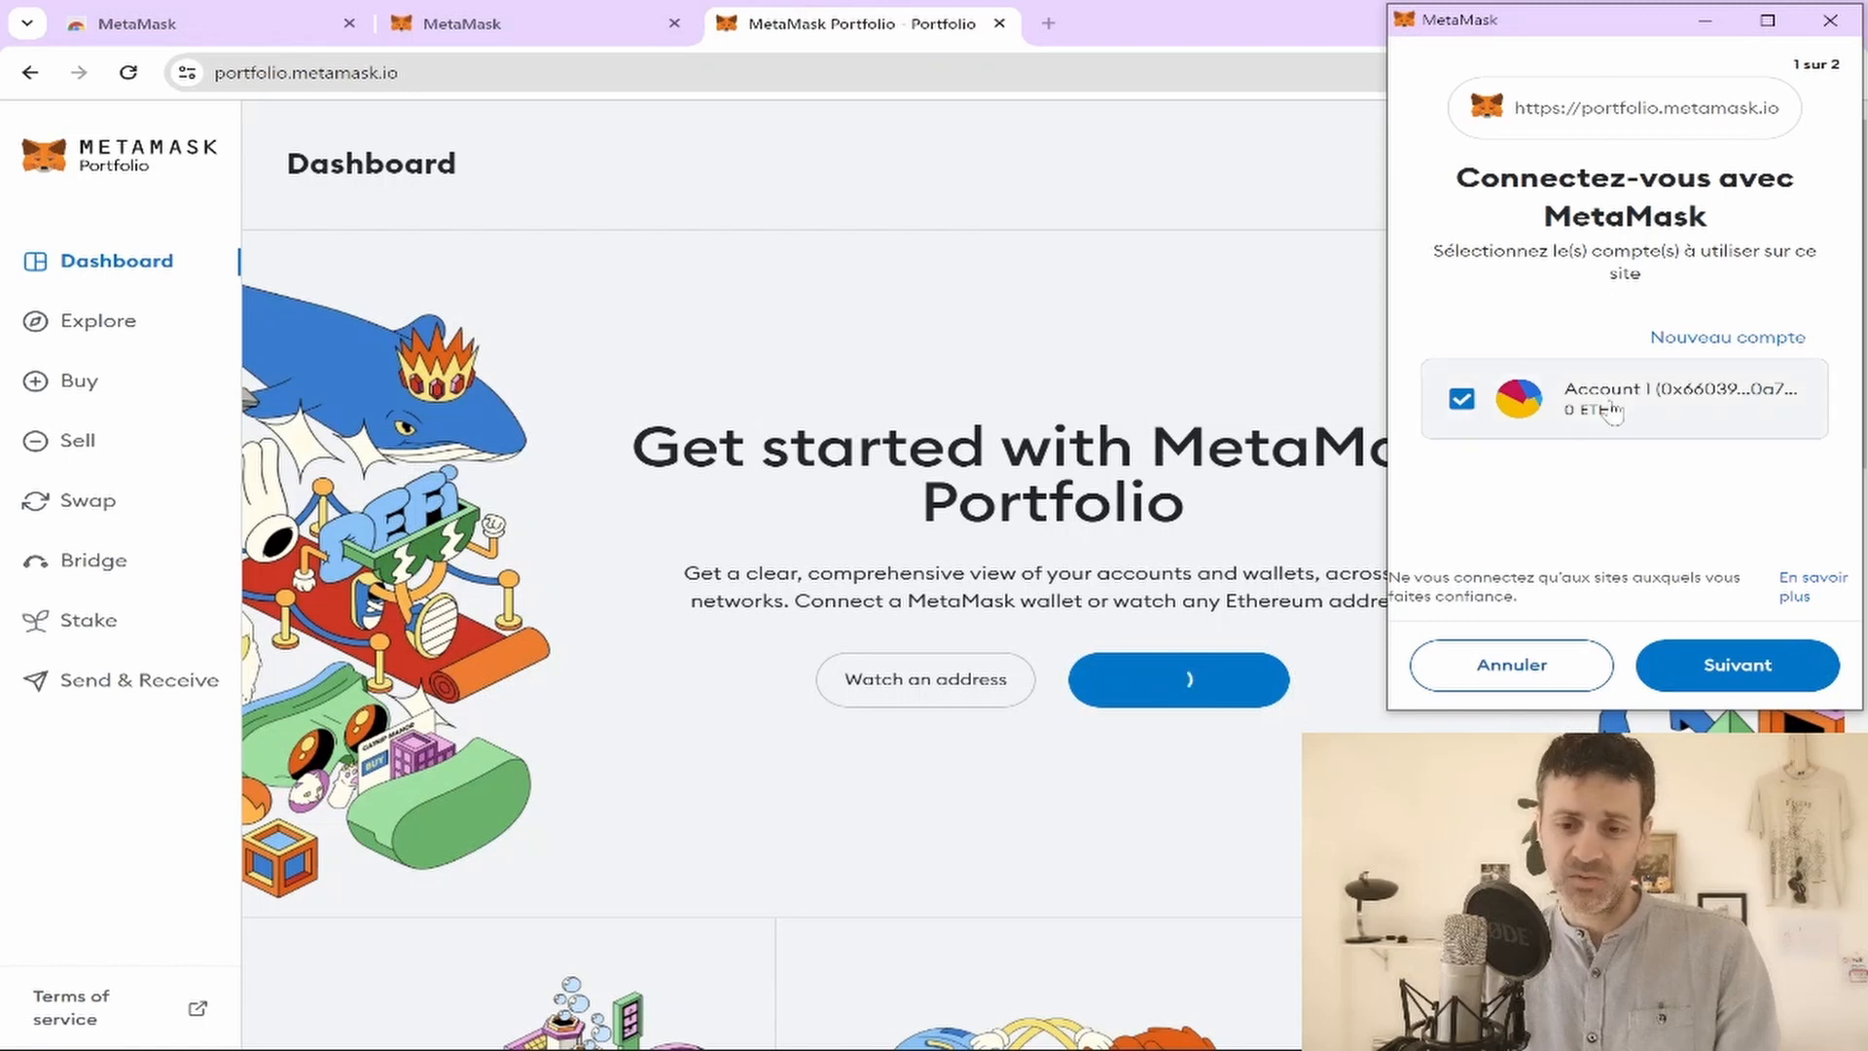
left_click(1739, 667)
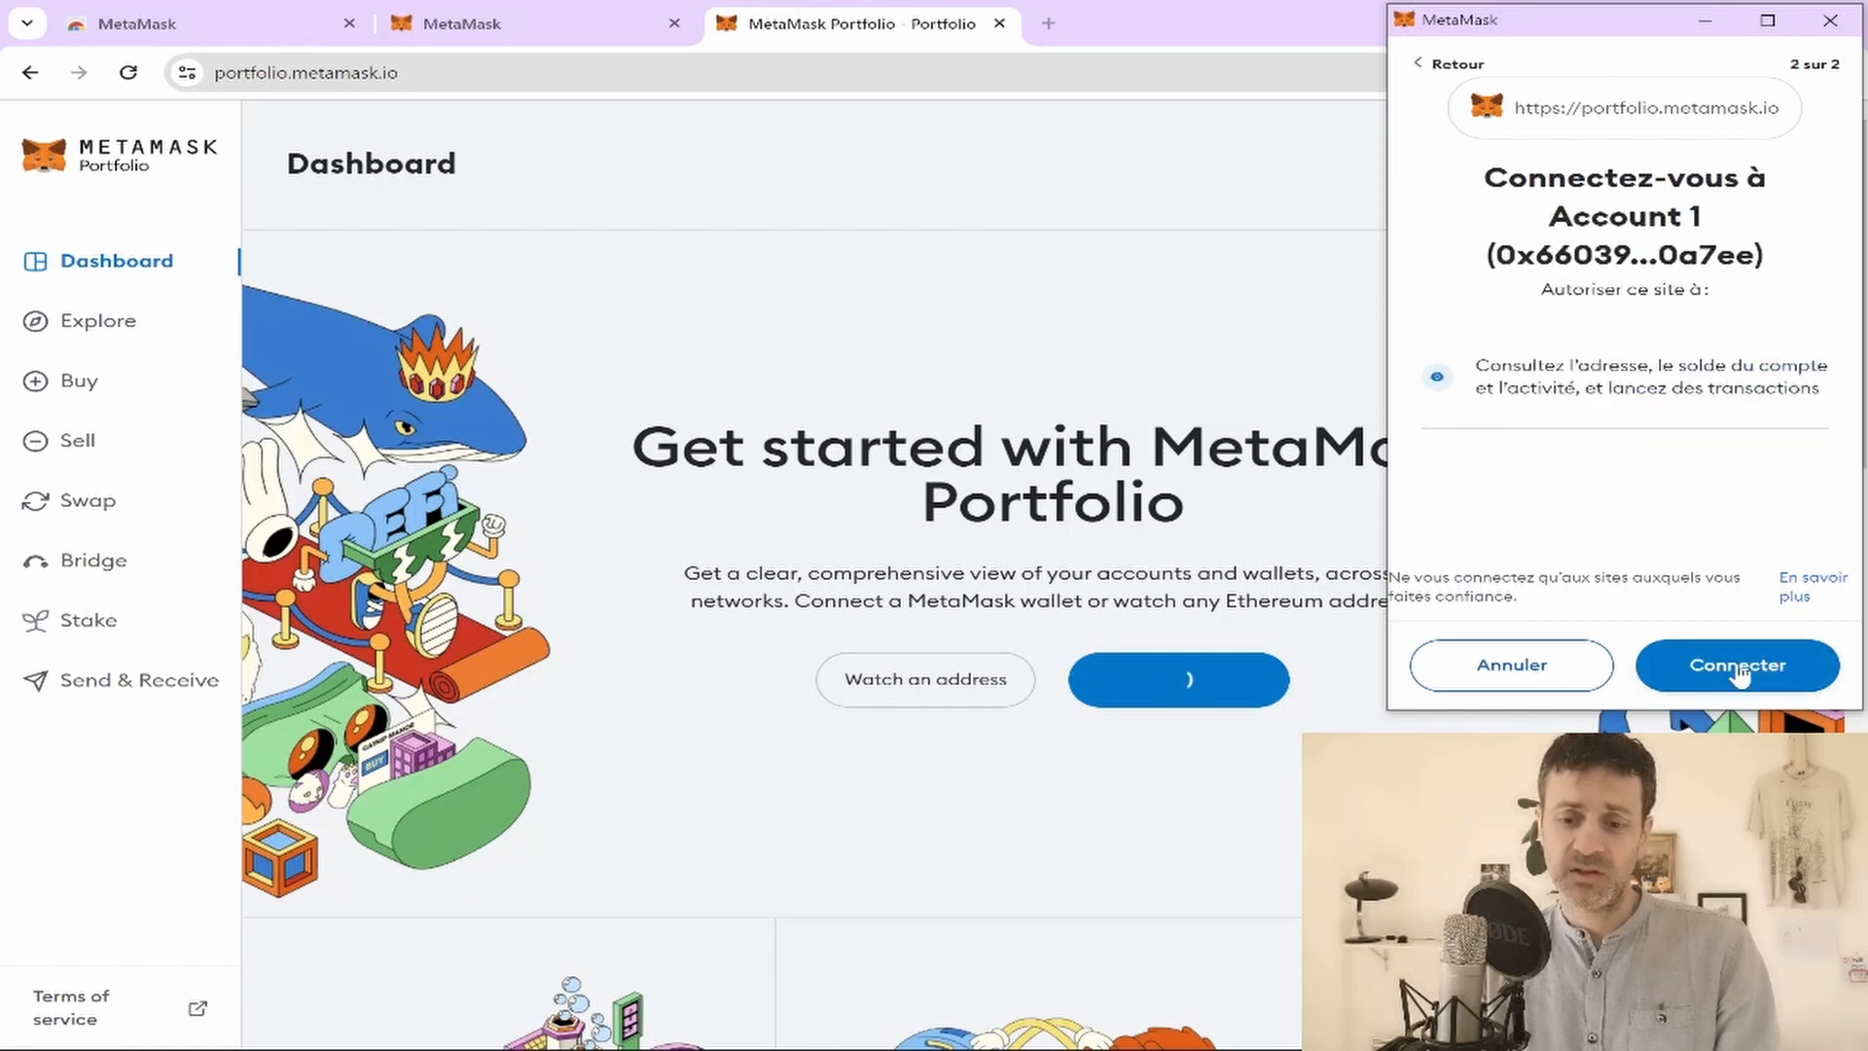
left_click(1742, 683)
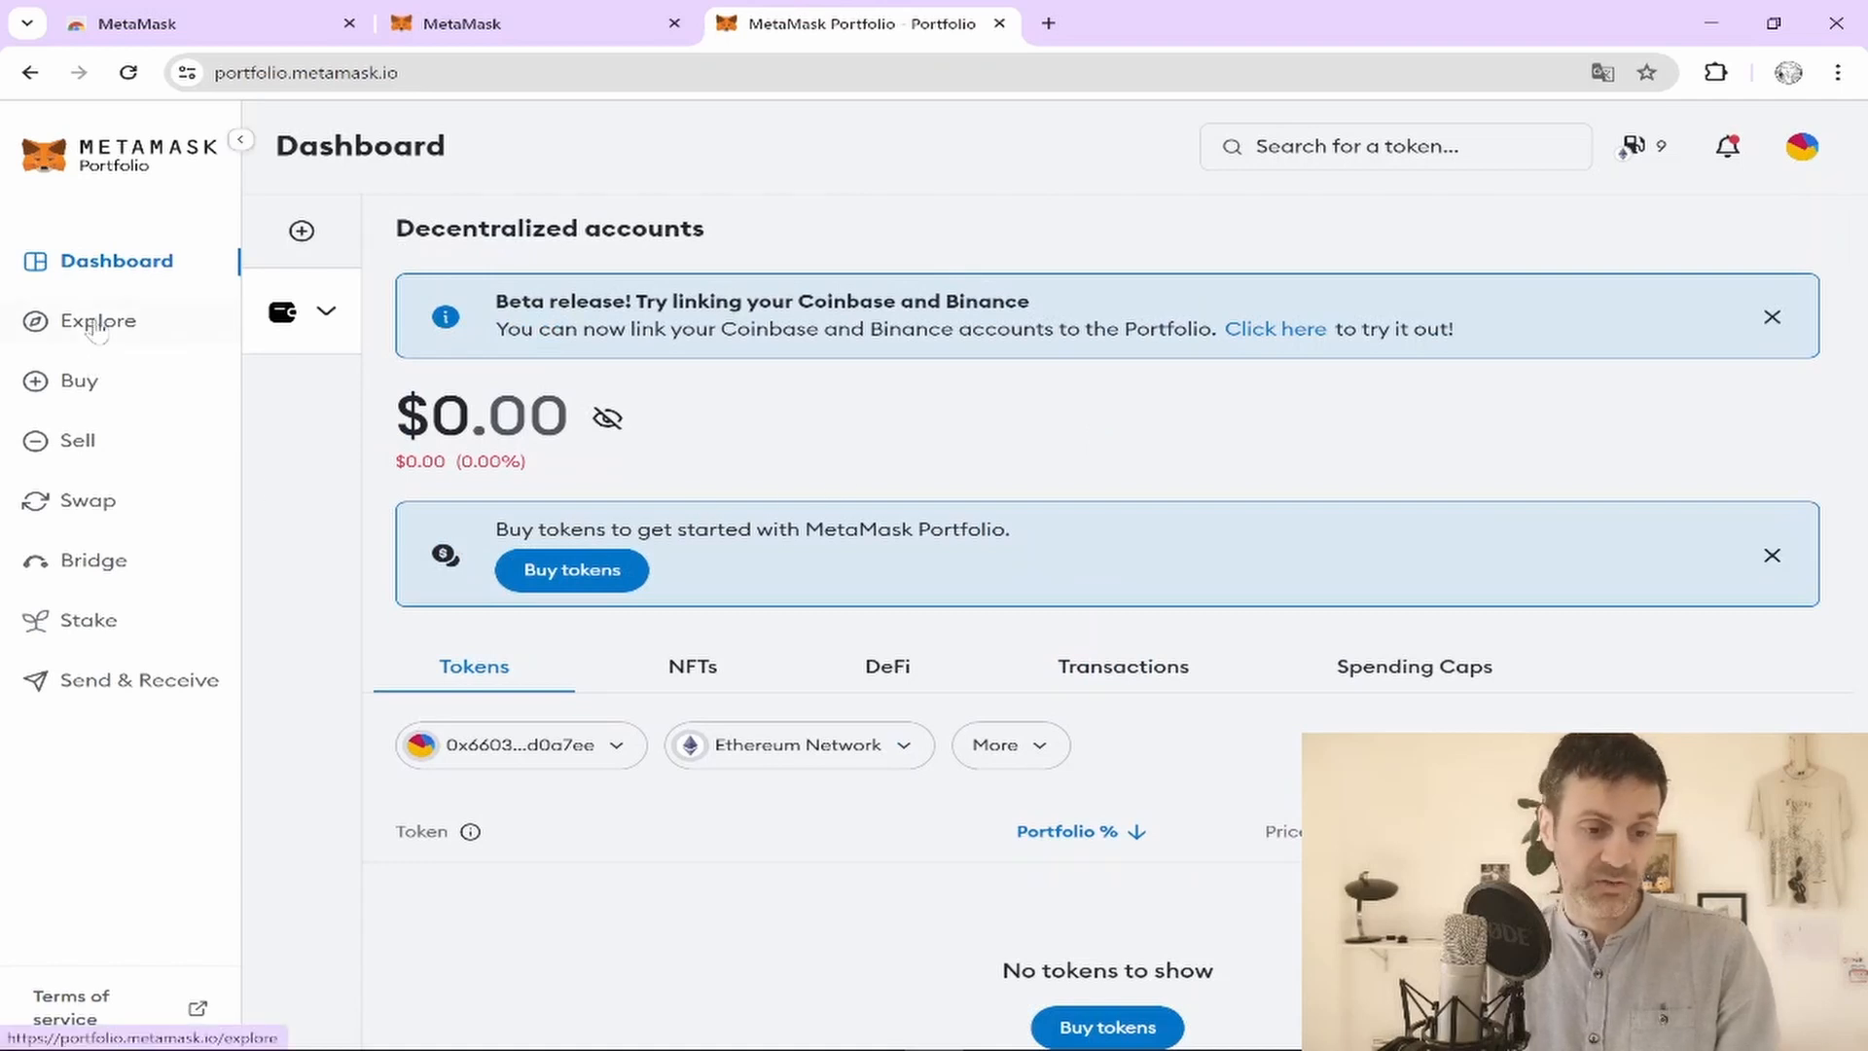
Open the MetaMask Portfolio notifications and read through the announcements
left_click(1722, 154)
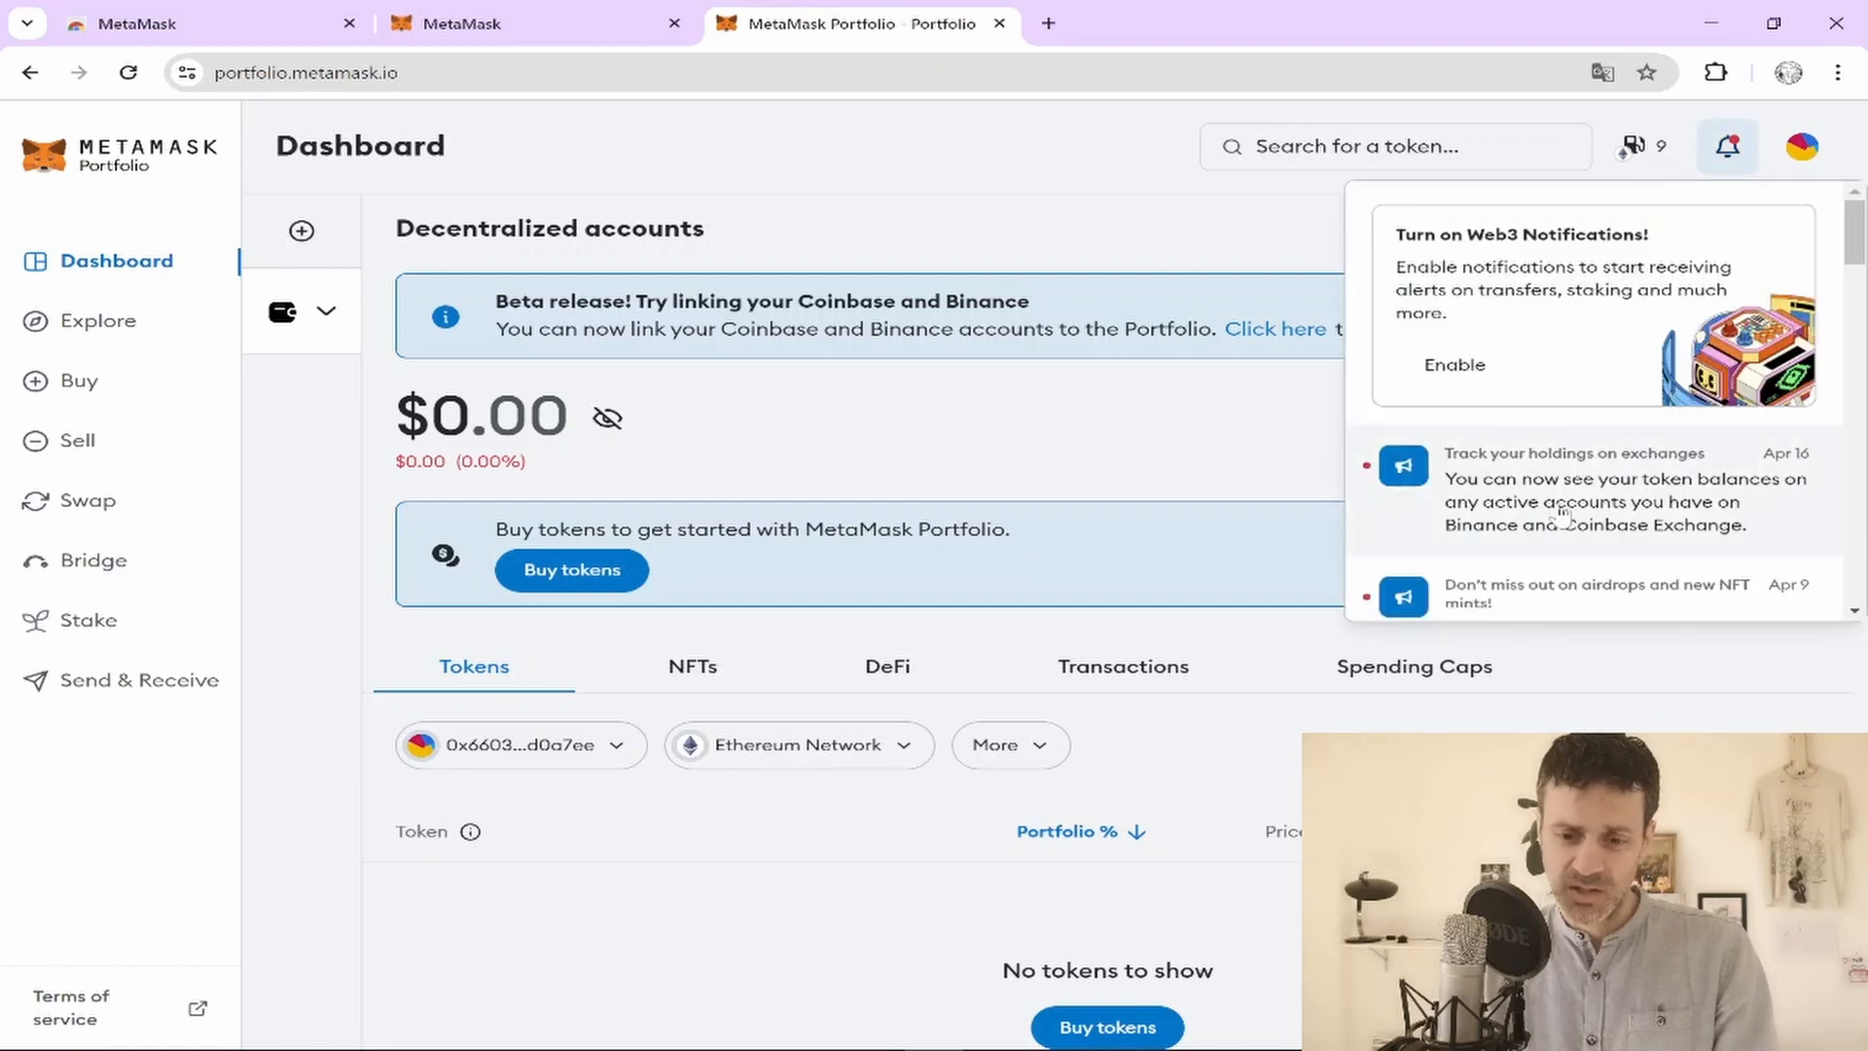
scroll(1559, 516, "down", 2)
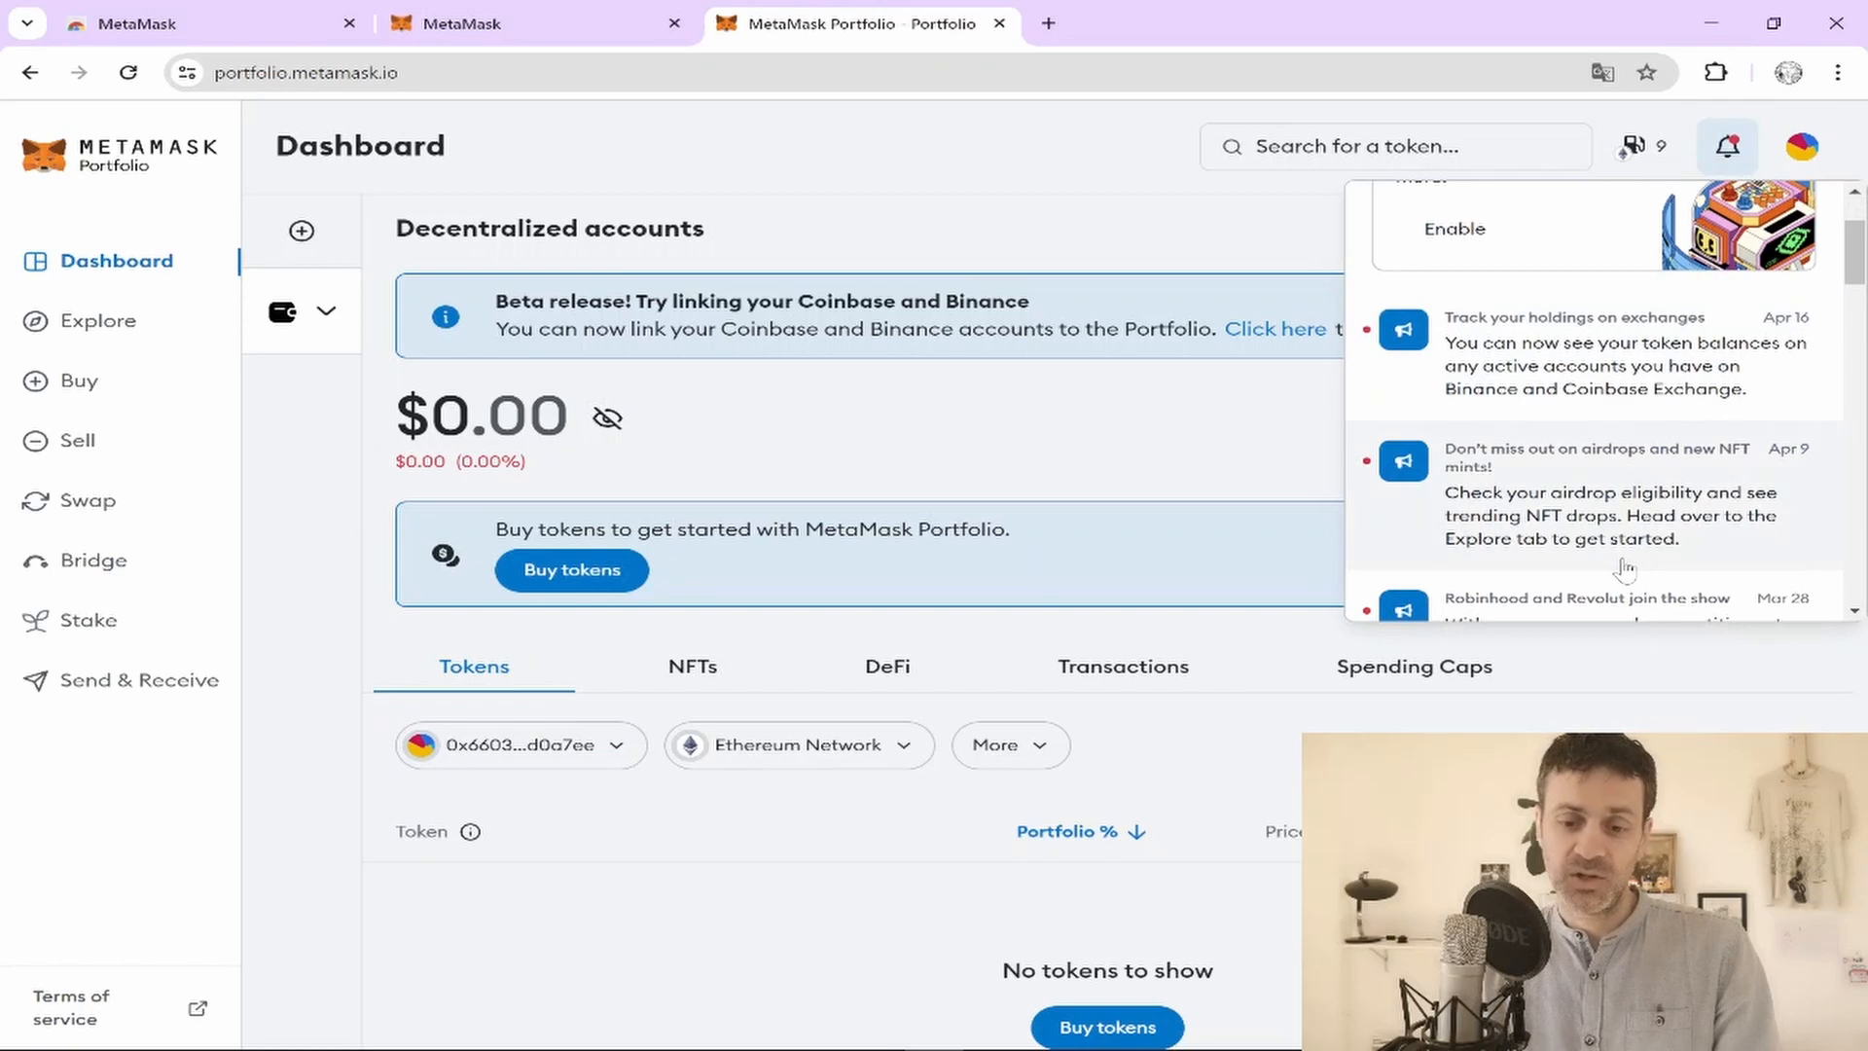
scroll(1624, 570, "down", 1)
scroll(1860, 385, "down", 2)
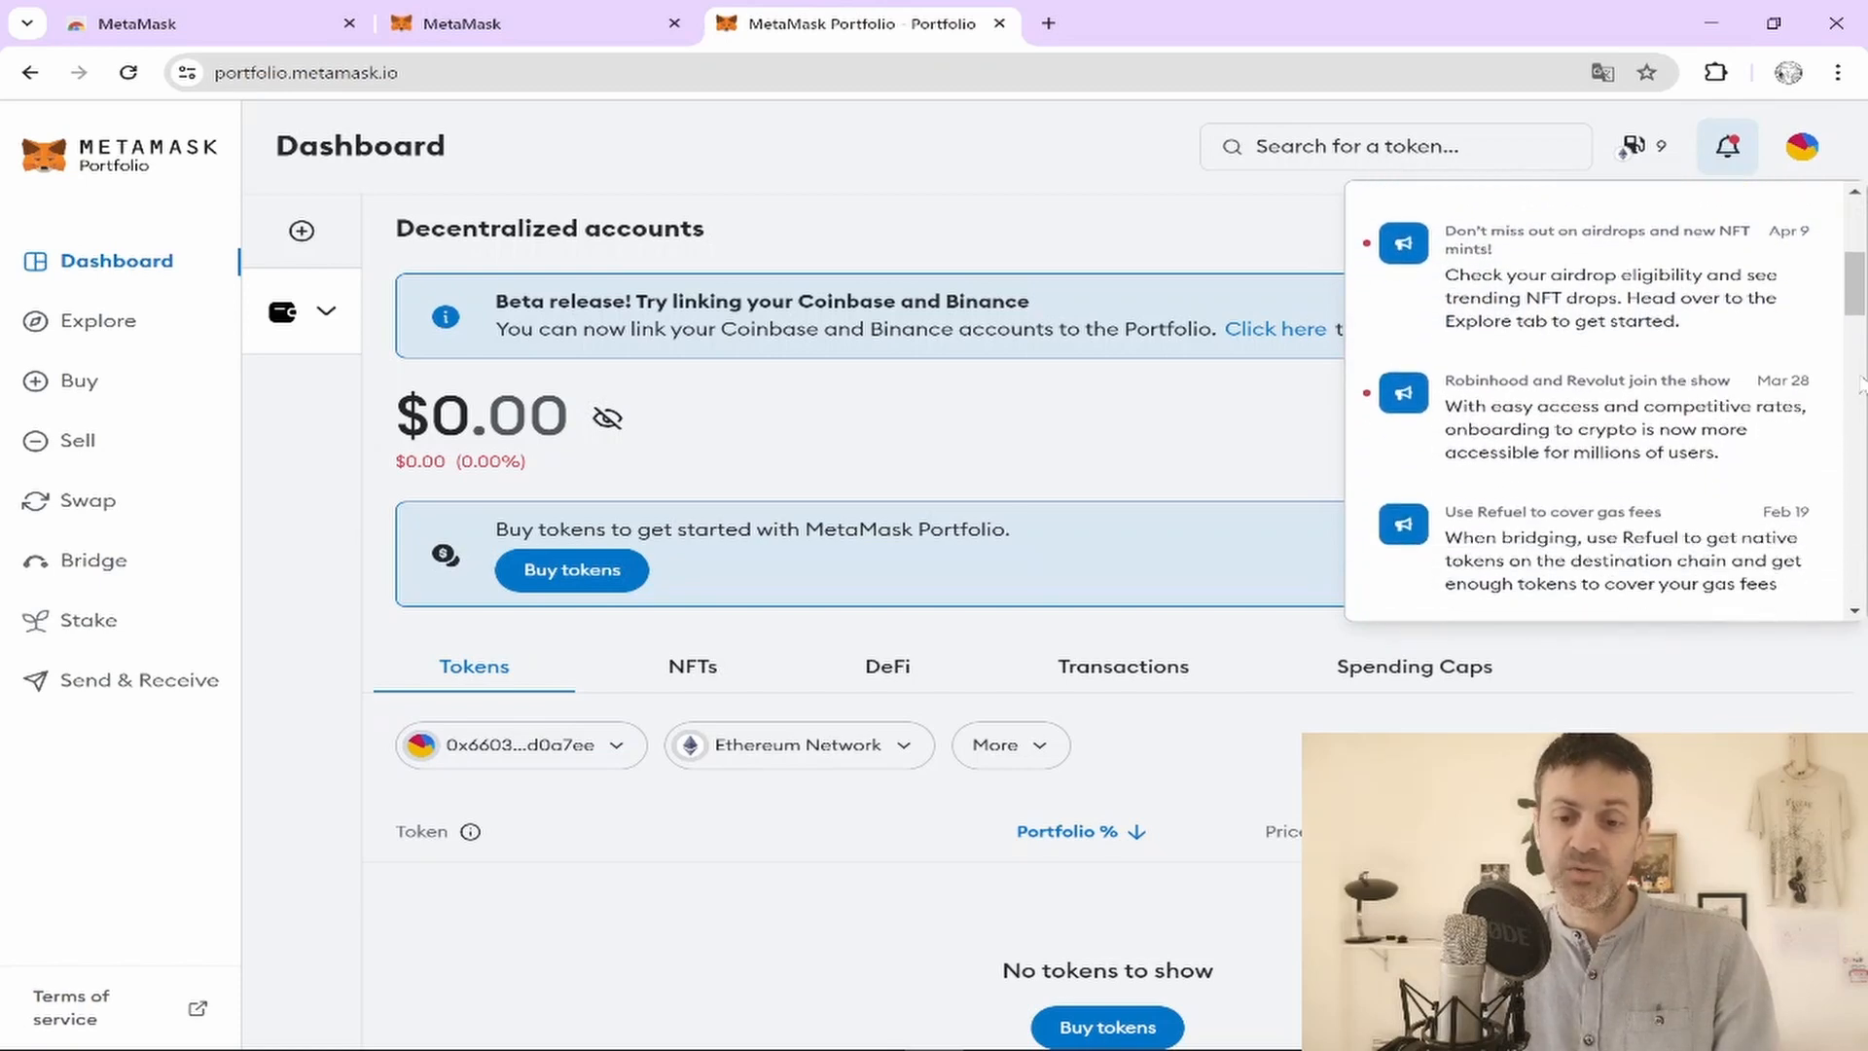
Read the older announcements in the MetaMask Portfolio notifications and close the list
scroll(1861, 385, "down", 2)
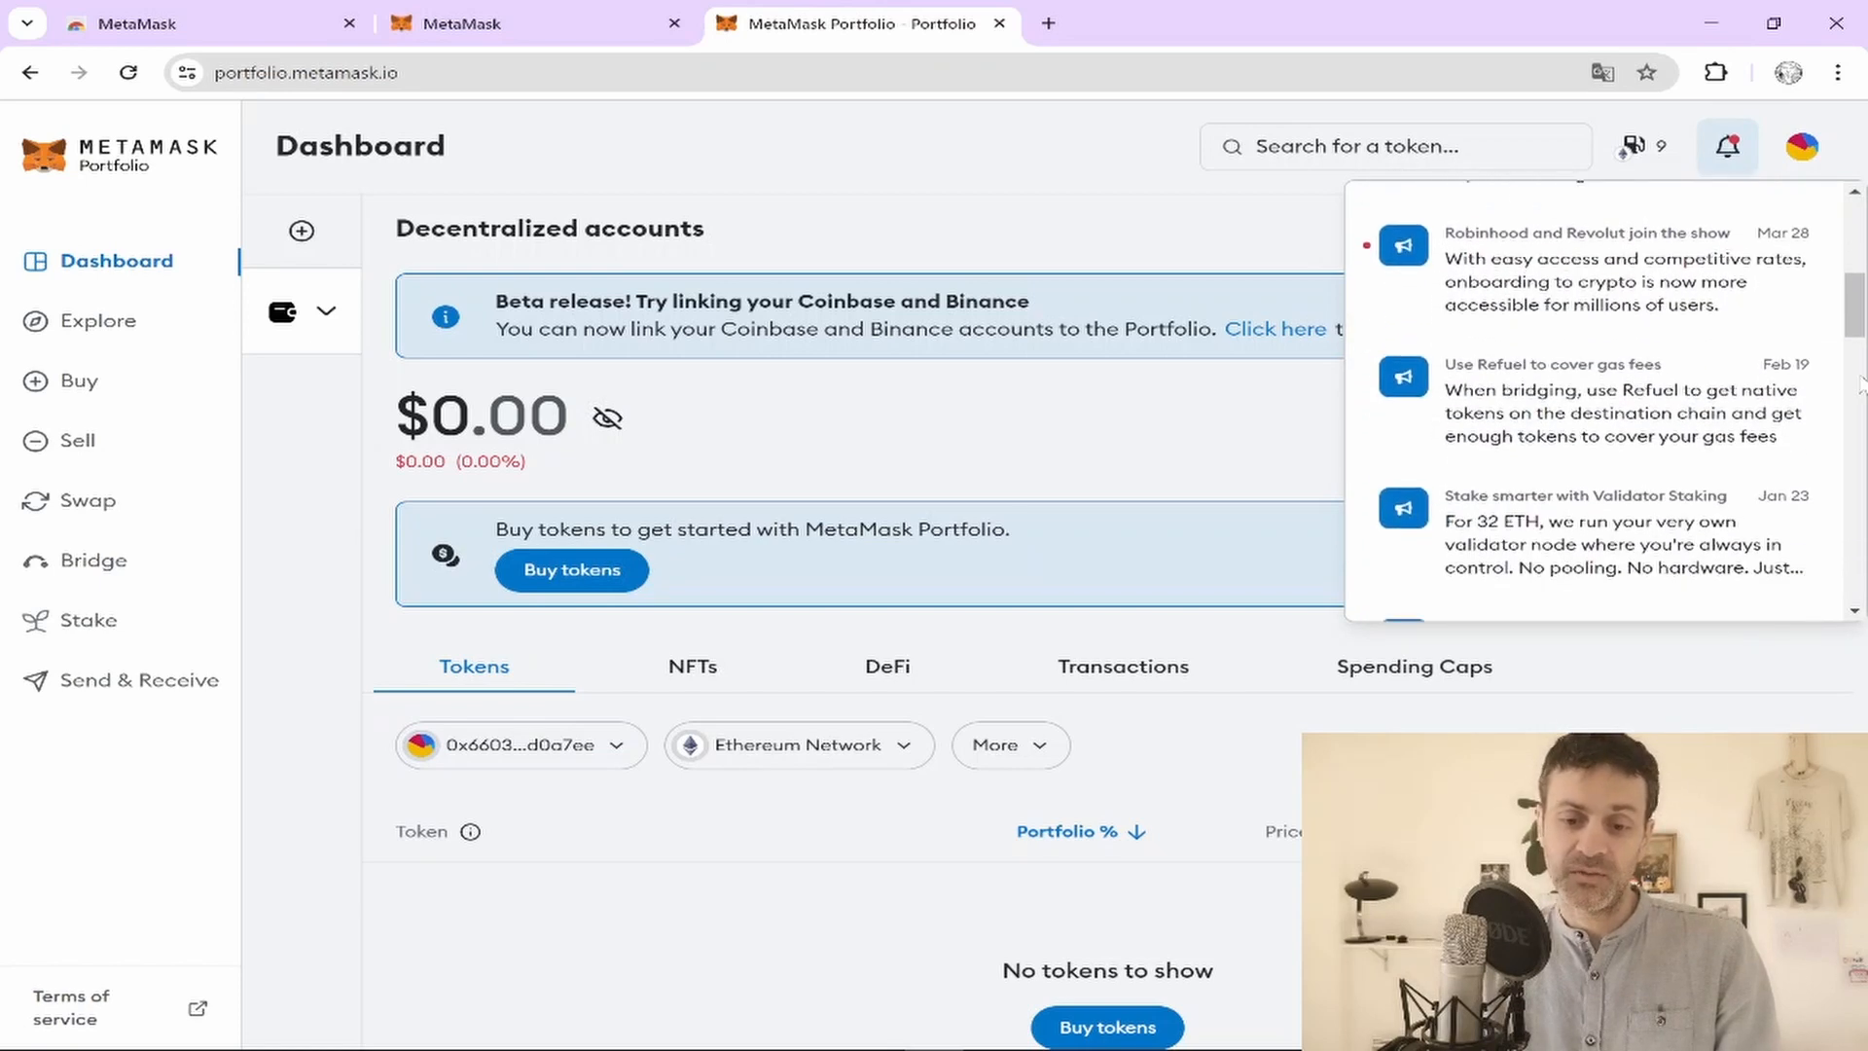
scroll(1751, 389, "up", 5)
left_click(1234, 238)
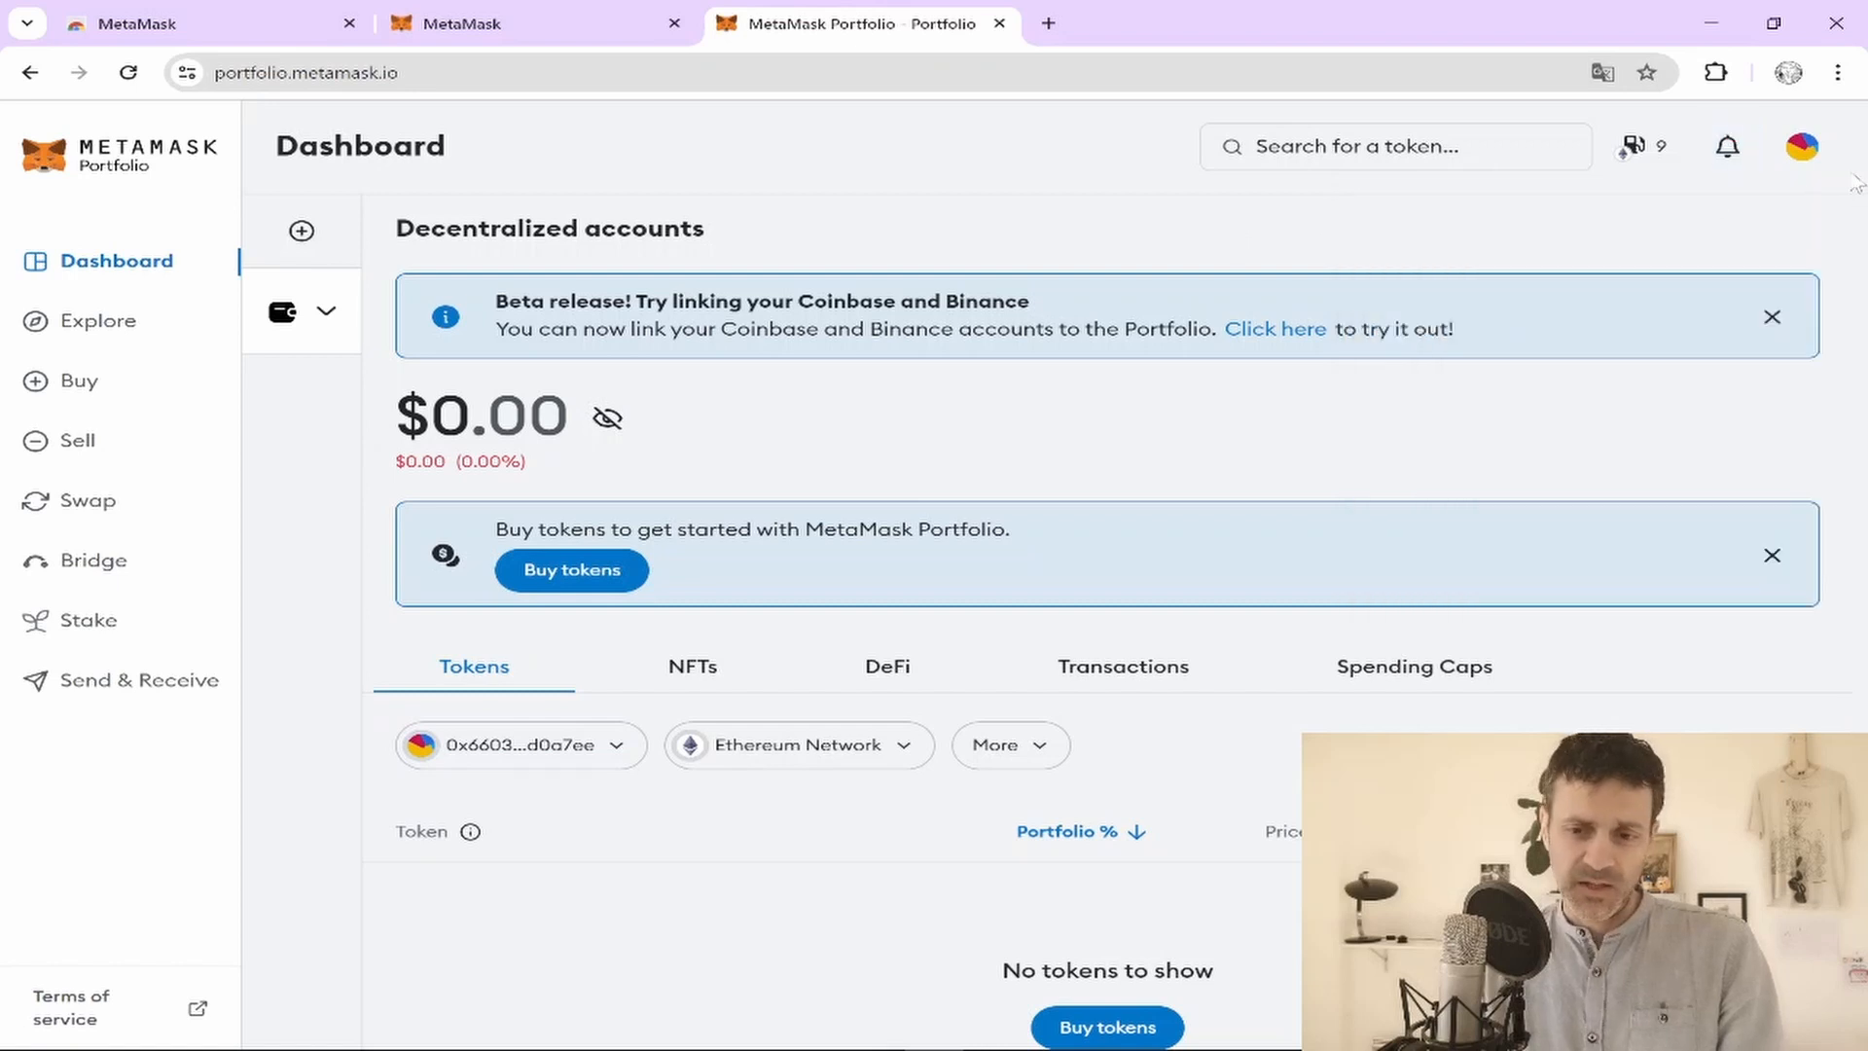
Pin the MetaMask extension so that it stays directly accessible in Chrome
left_click(1717, 76)
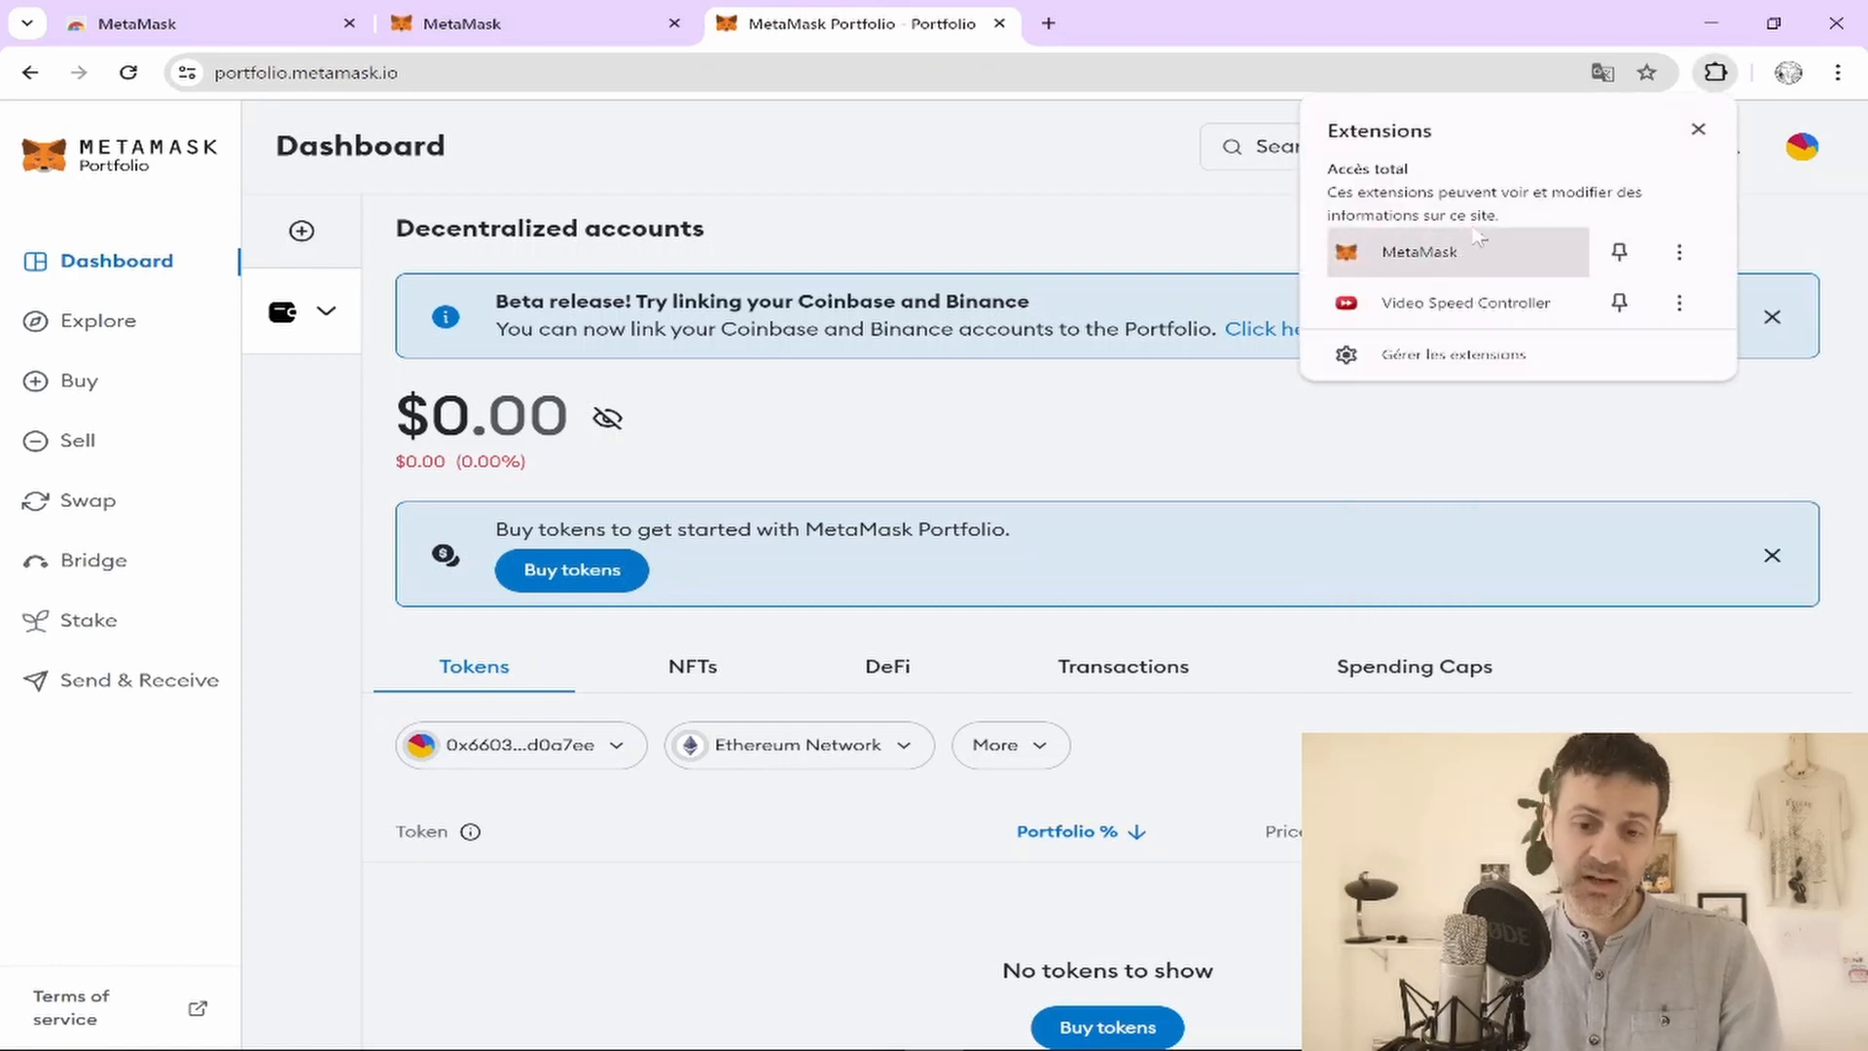
left_click(1620, 255)
left_click(1714, 74)
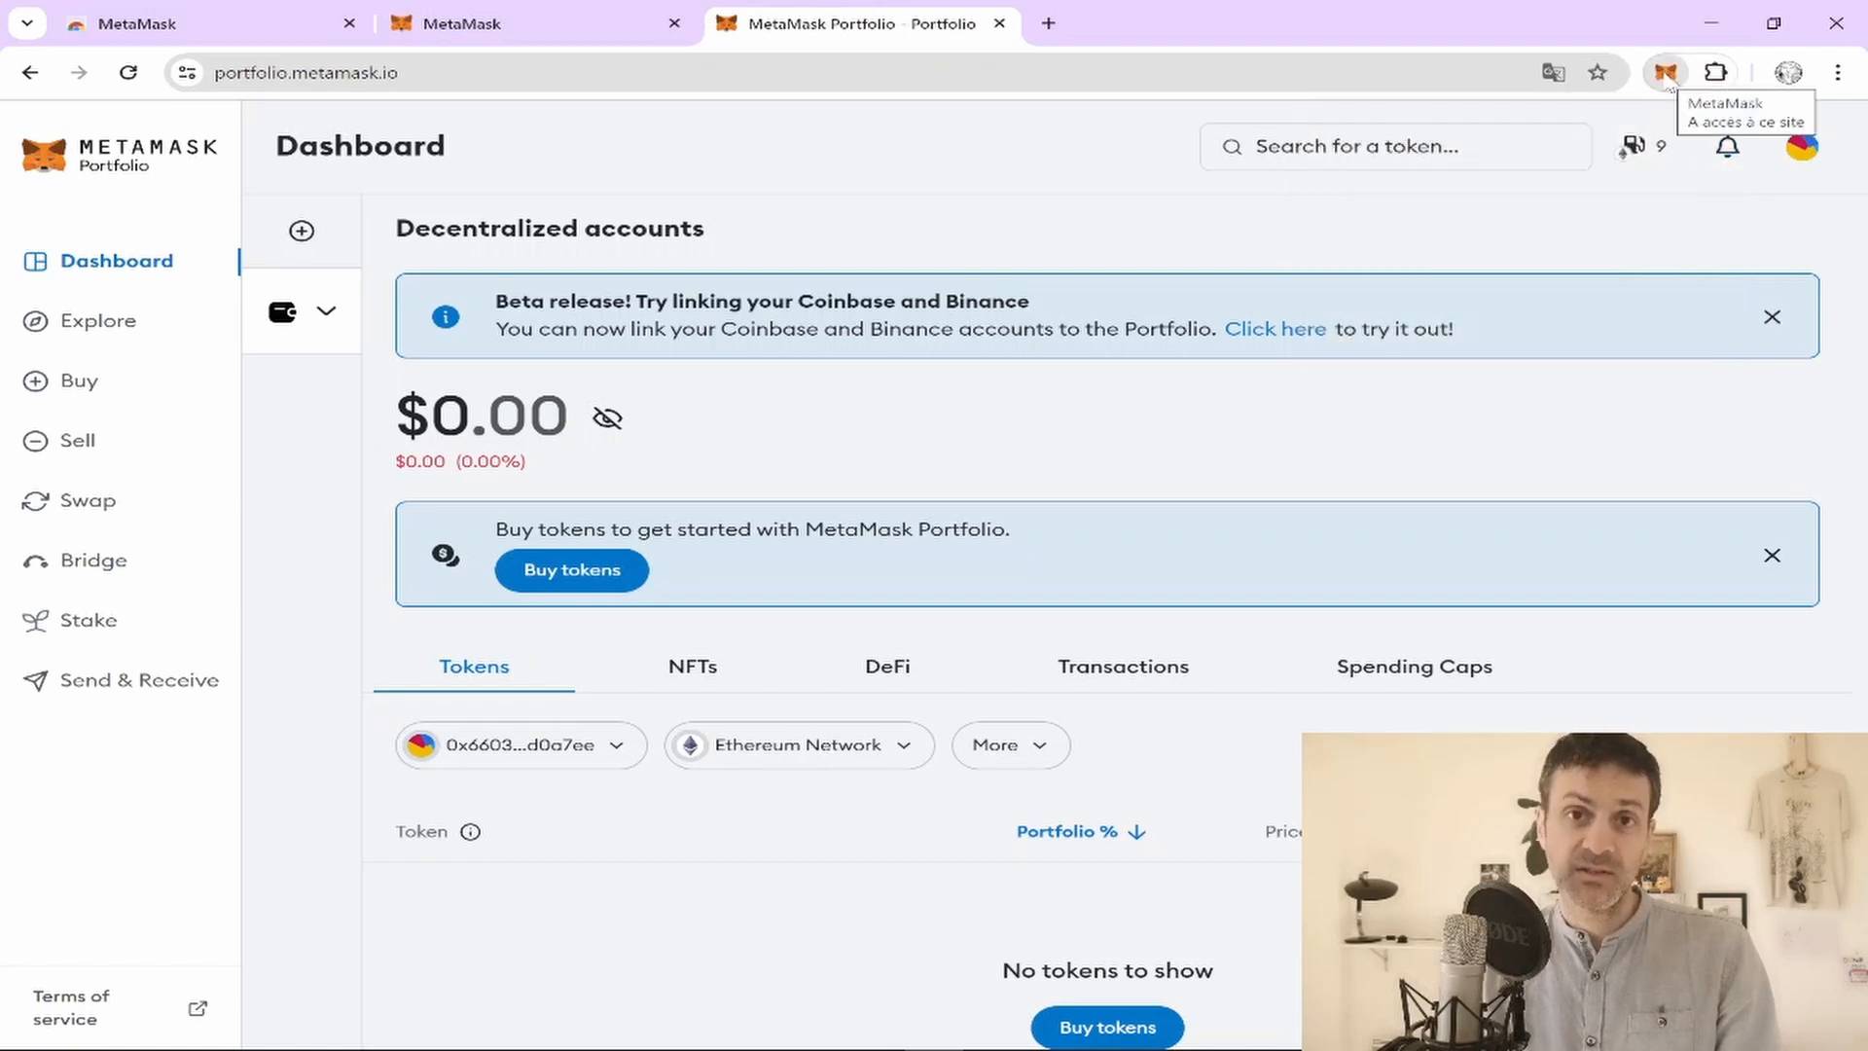
Open the MetaMask extension wallet and go through its three introductory tips on network switching, permissions and the global menu
left_click(1667, 78)
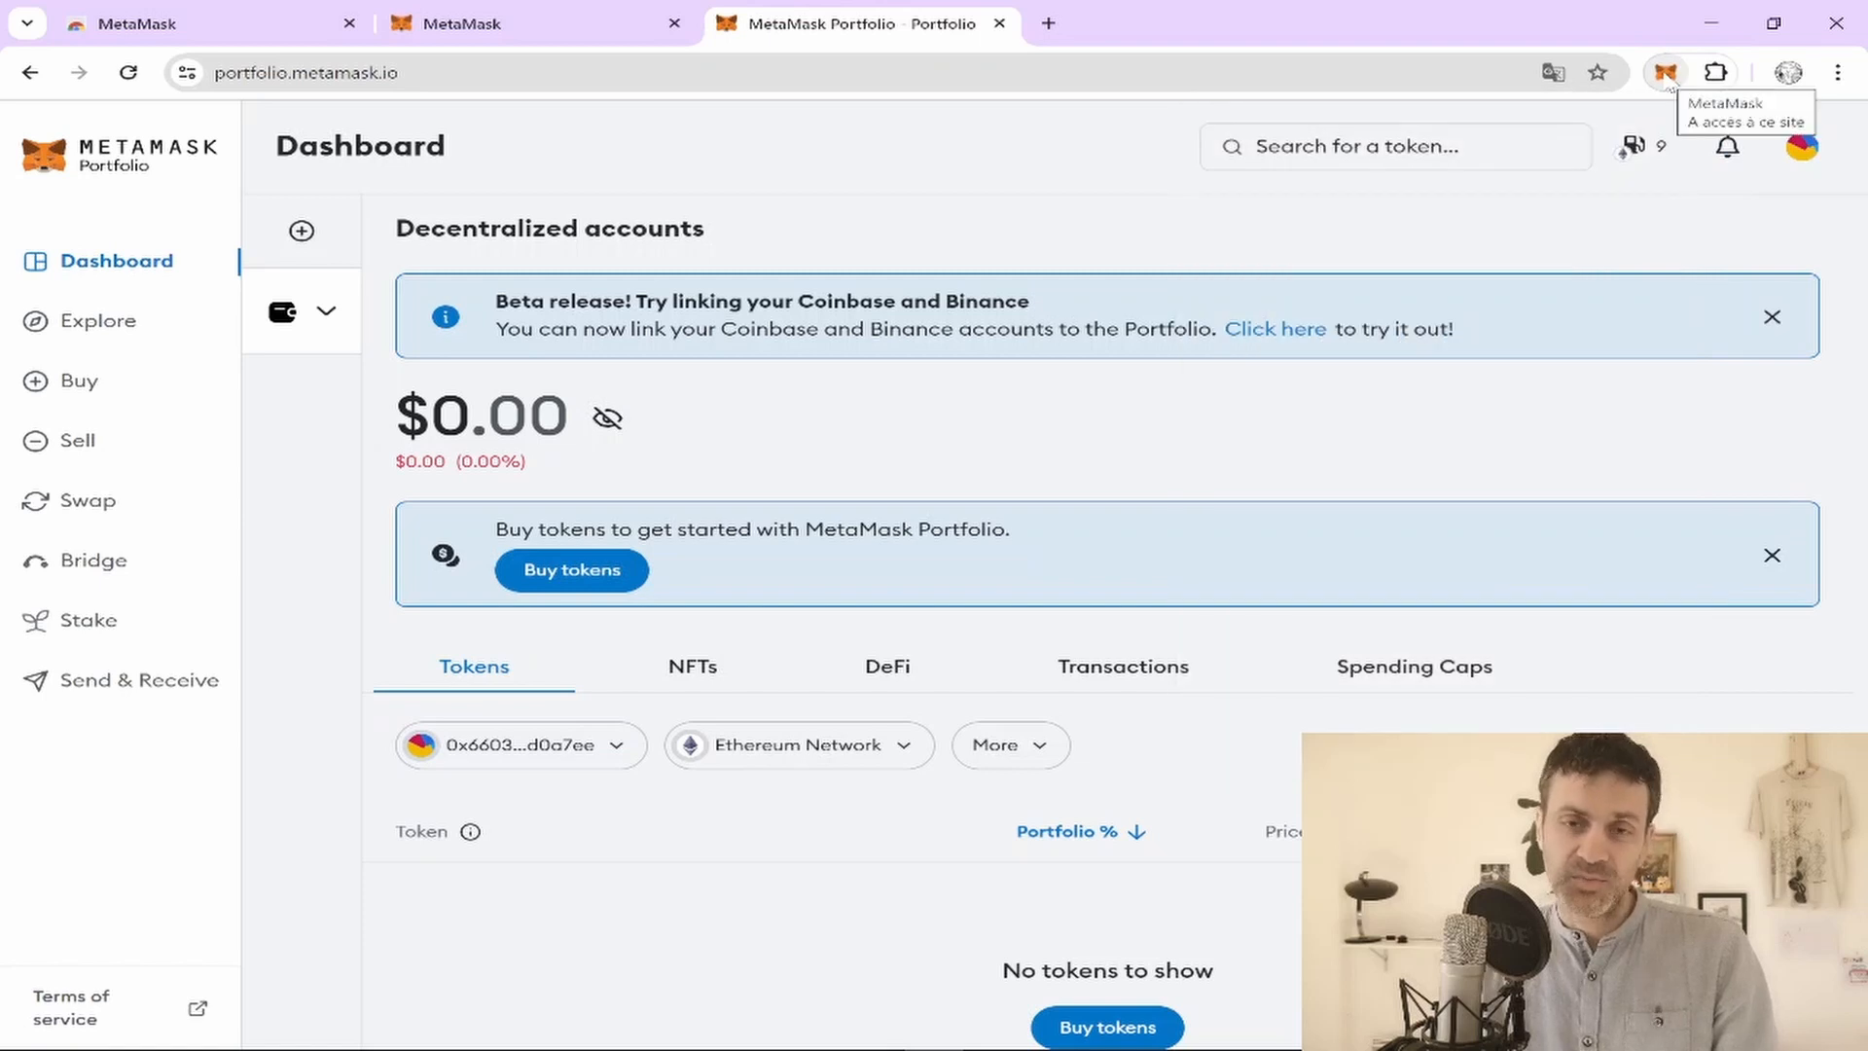
left_click(1667, 74)
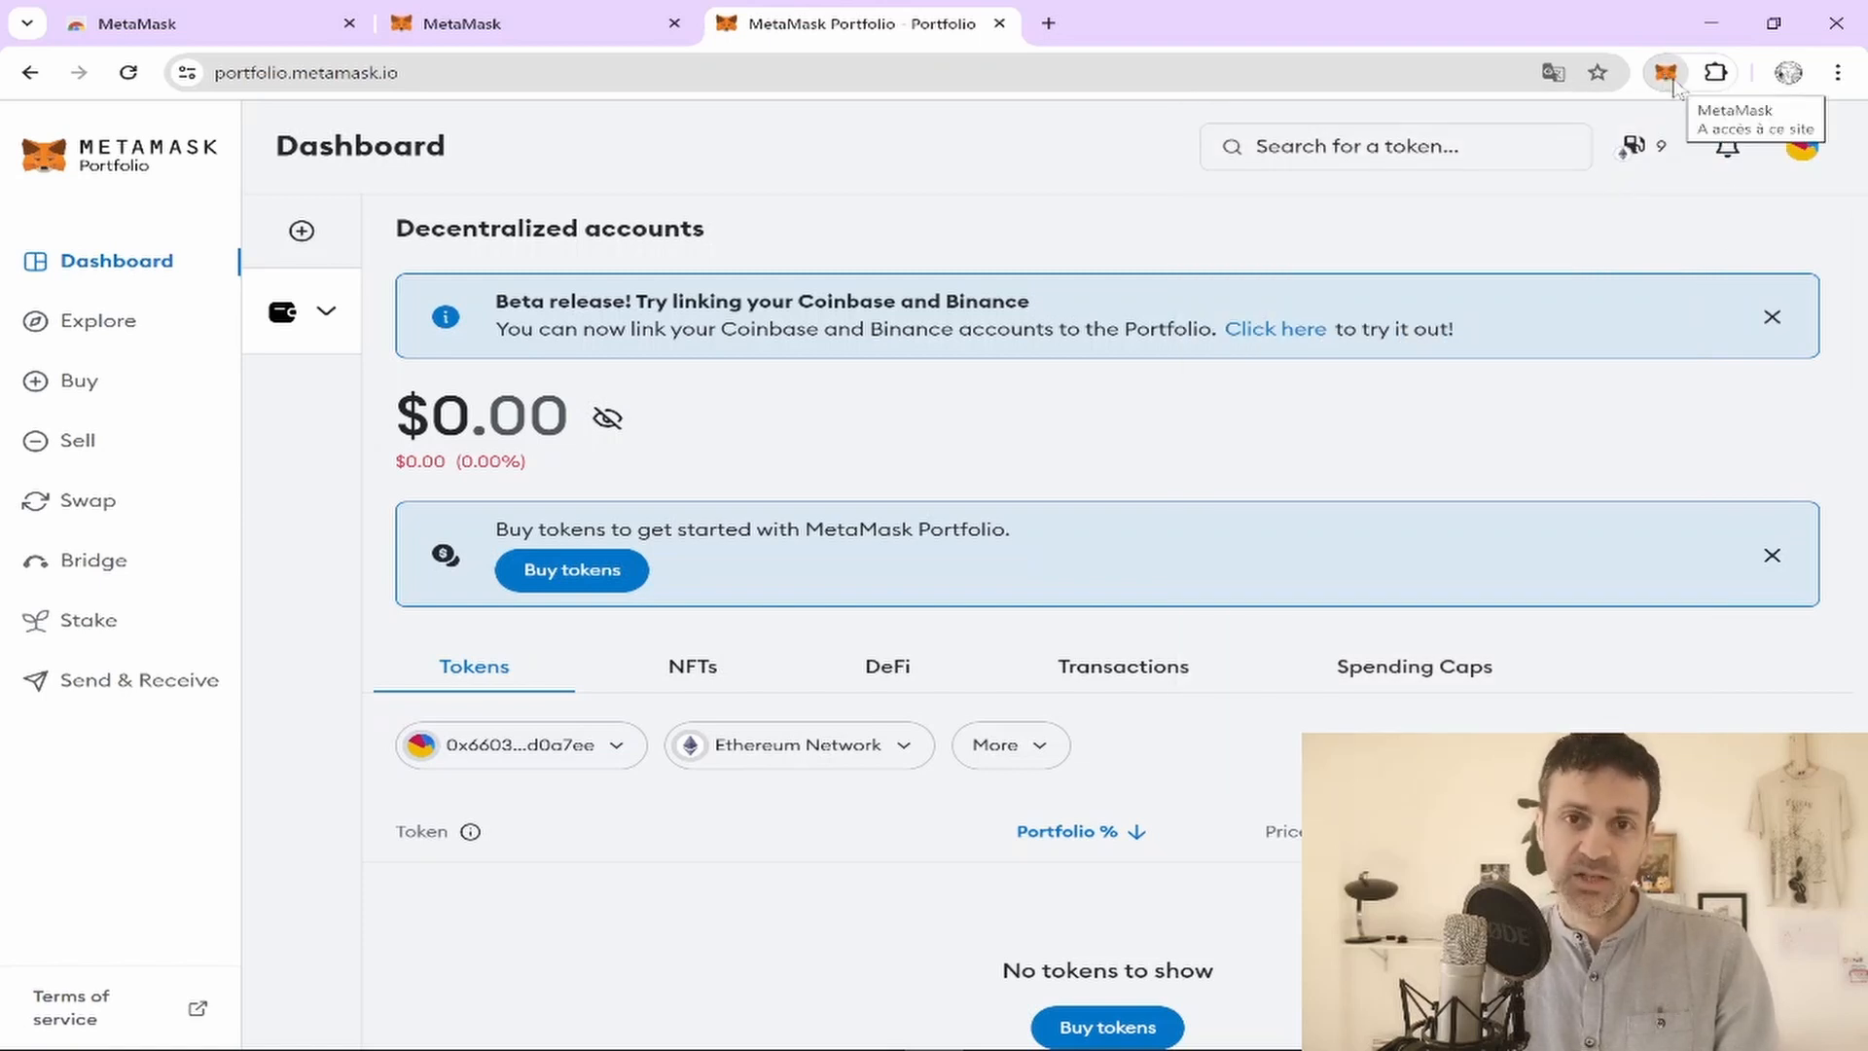
left_click(1674, 84)
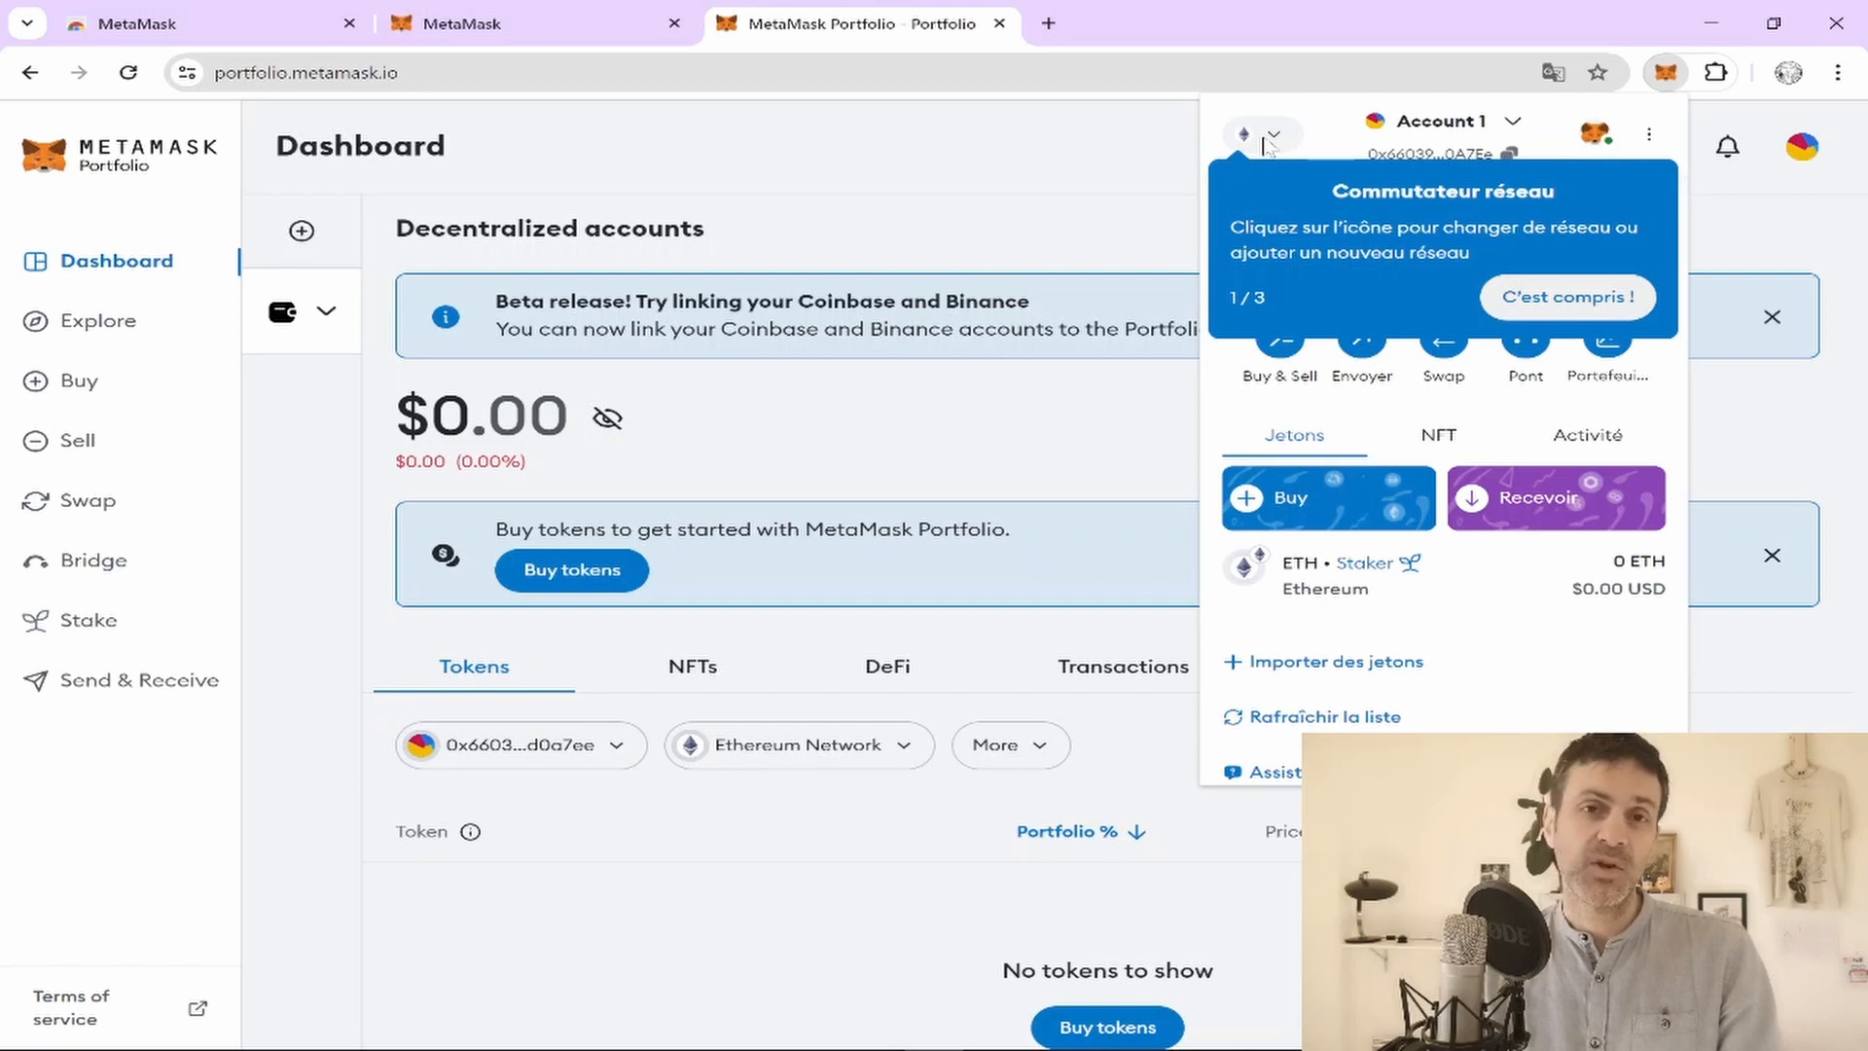
left_click(1562, 301)
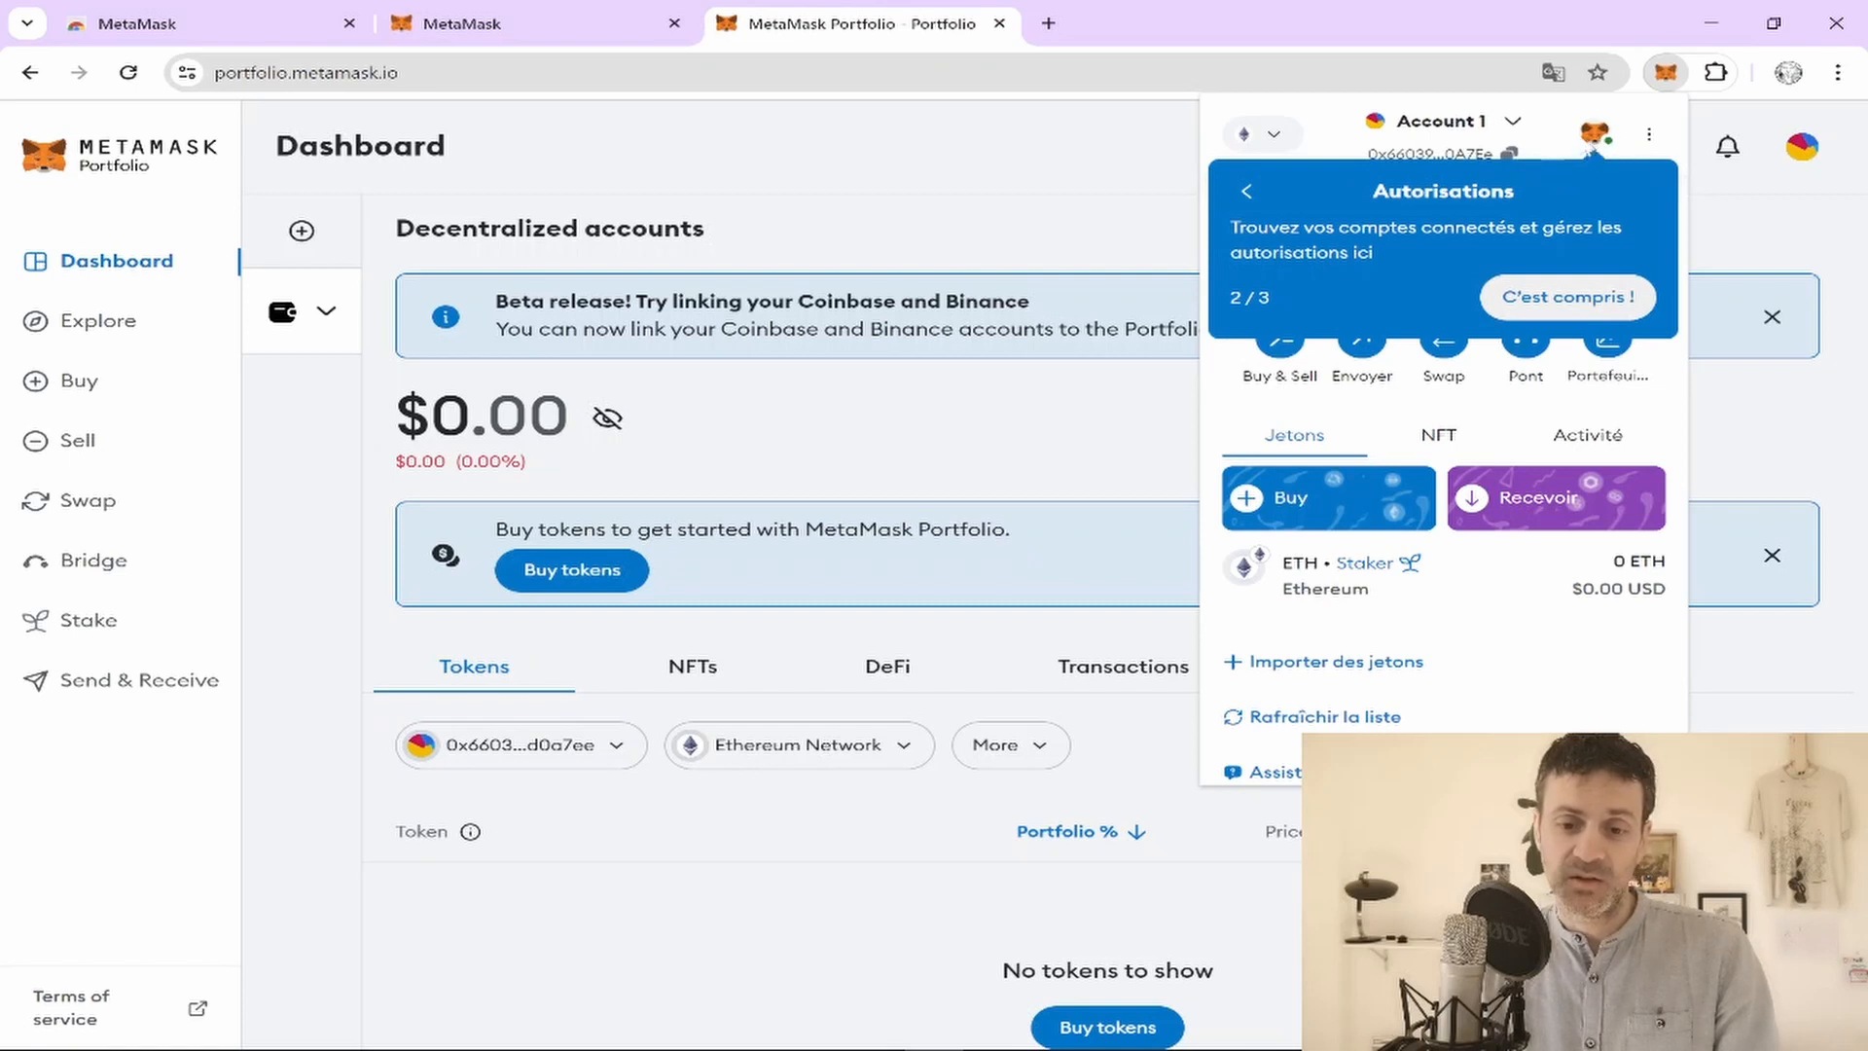
left_click(1569, 298)
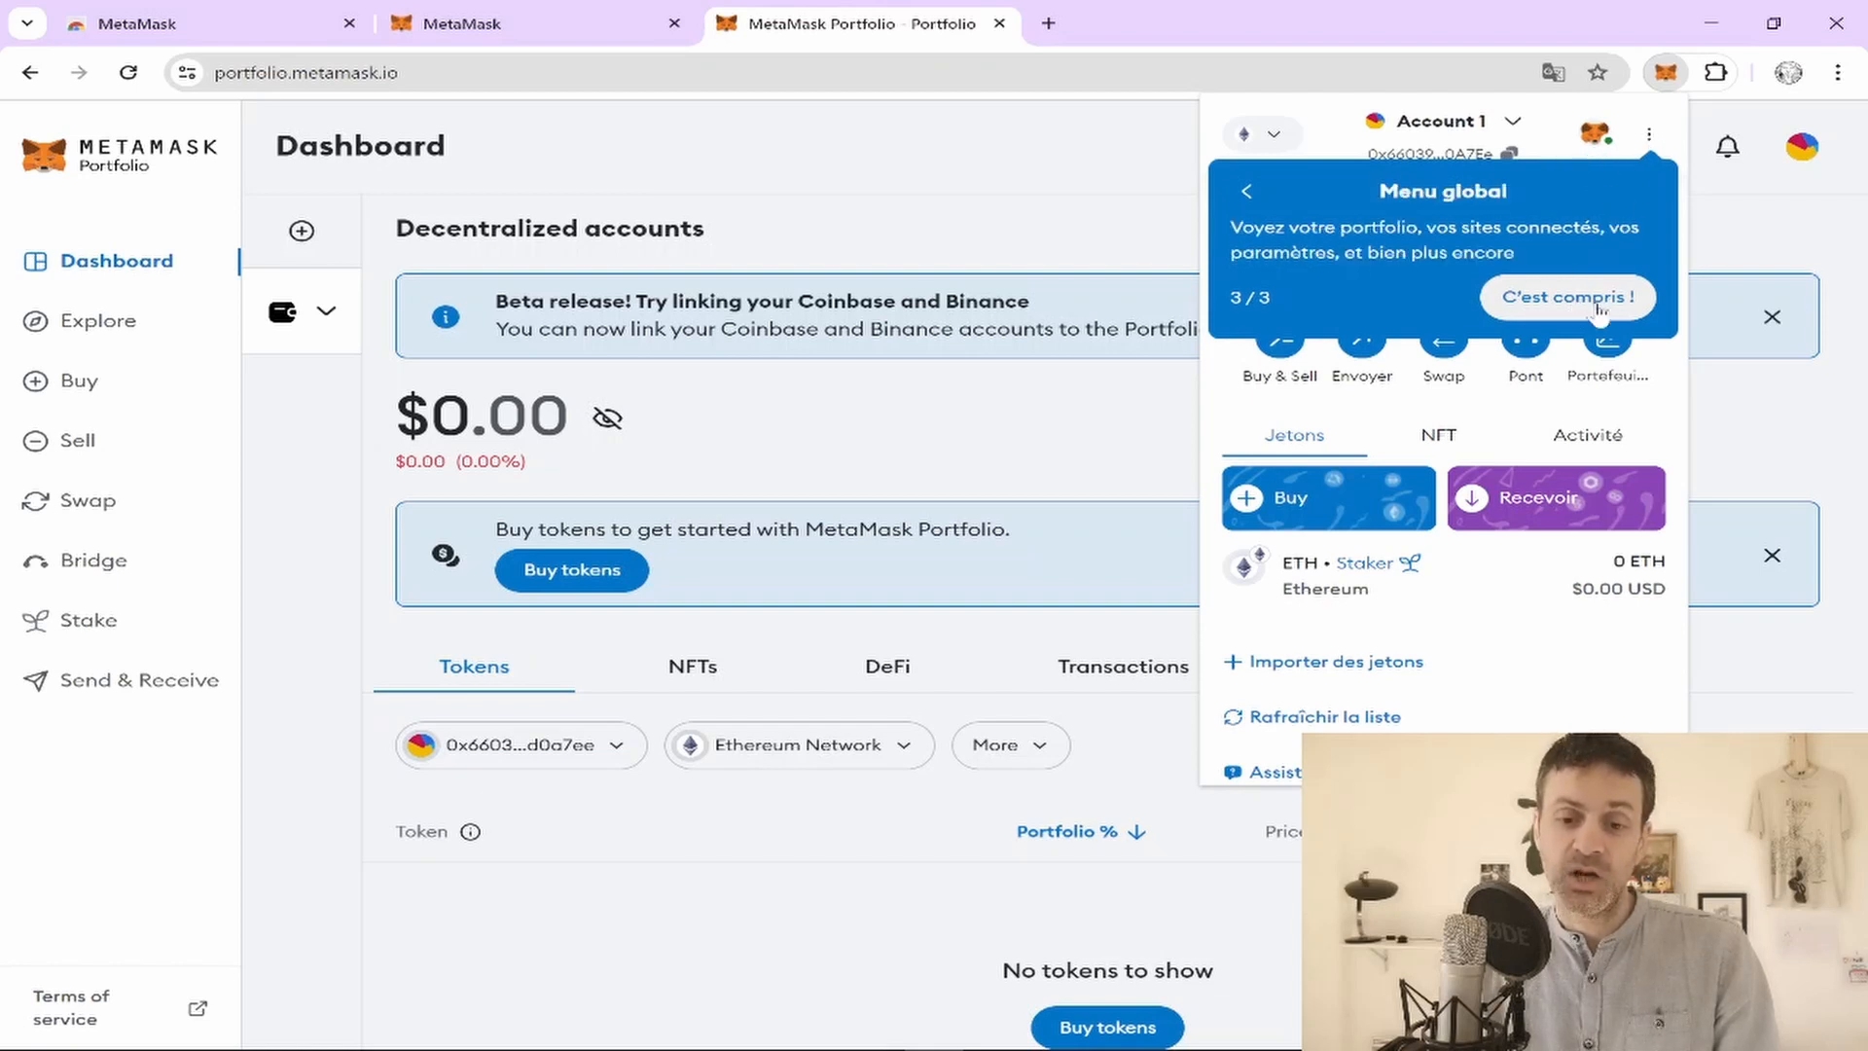
left_click(1569, 296)
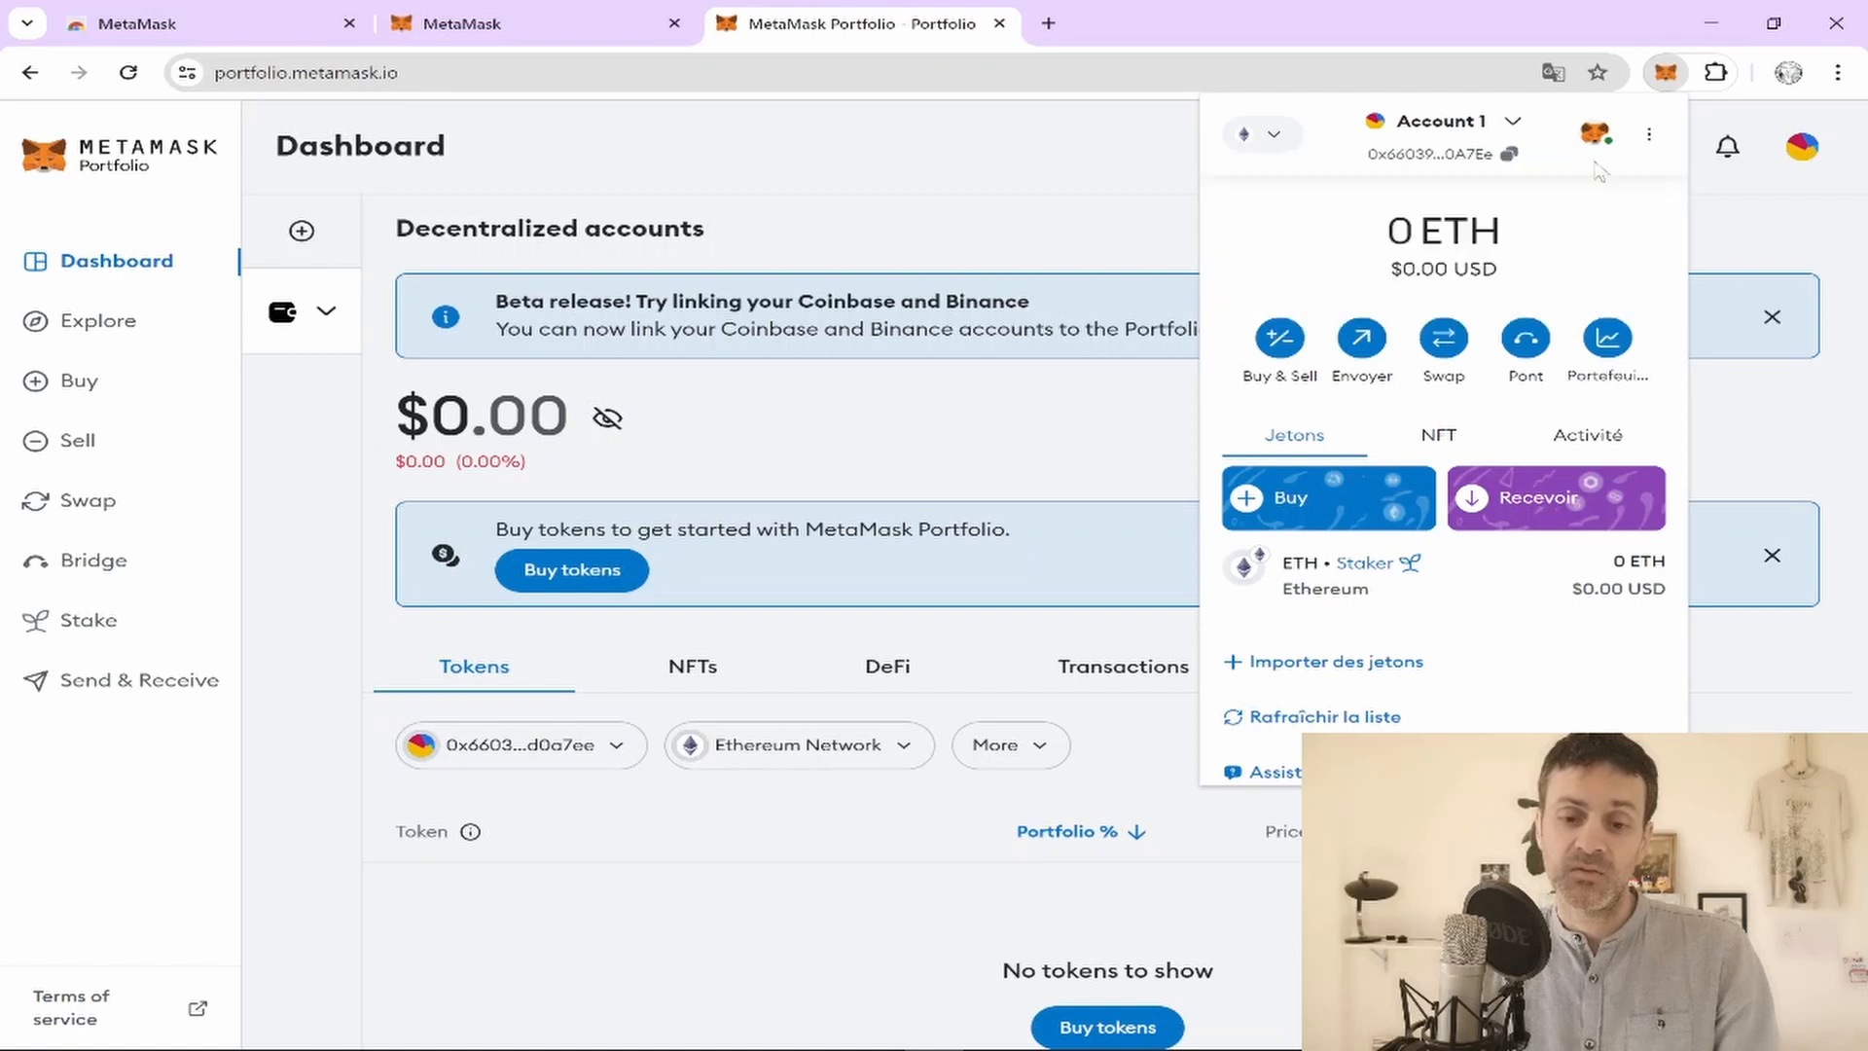
Rename Account 1 to "L'Artiste Crypto" in its account details and copy the account's public address
left_click(1650, 136)
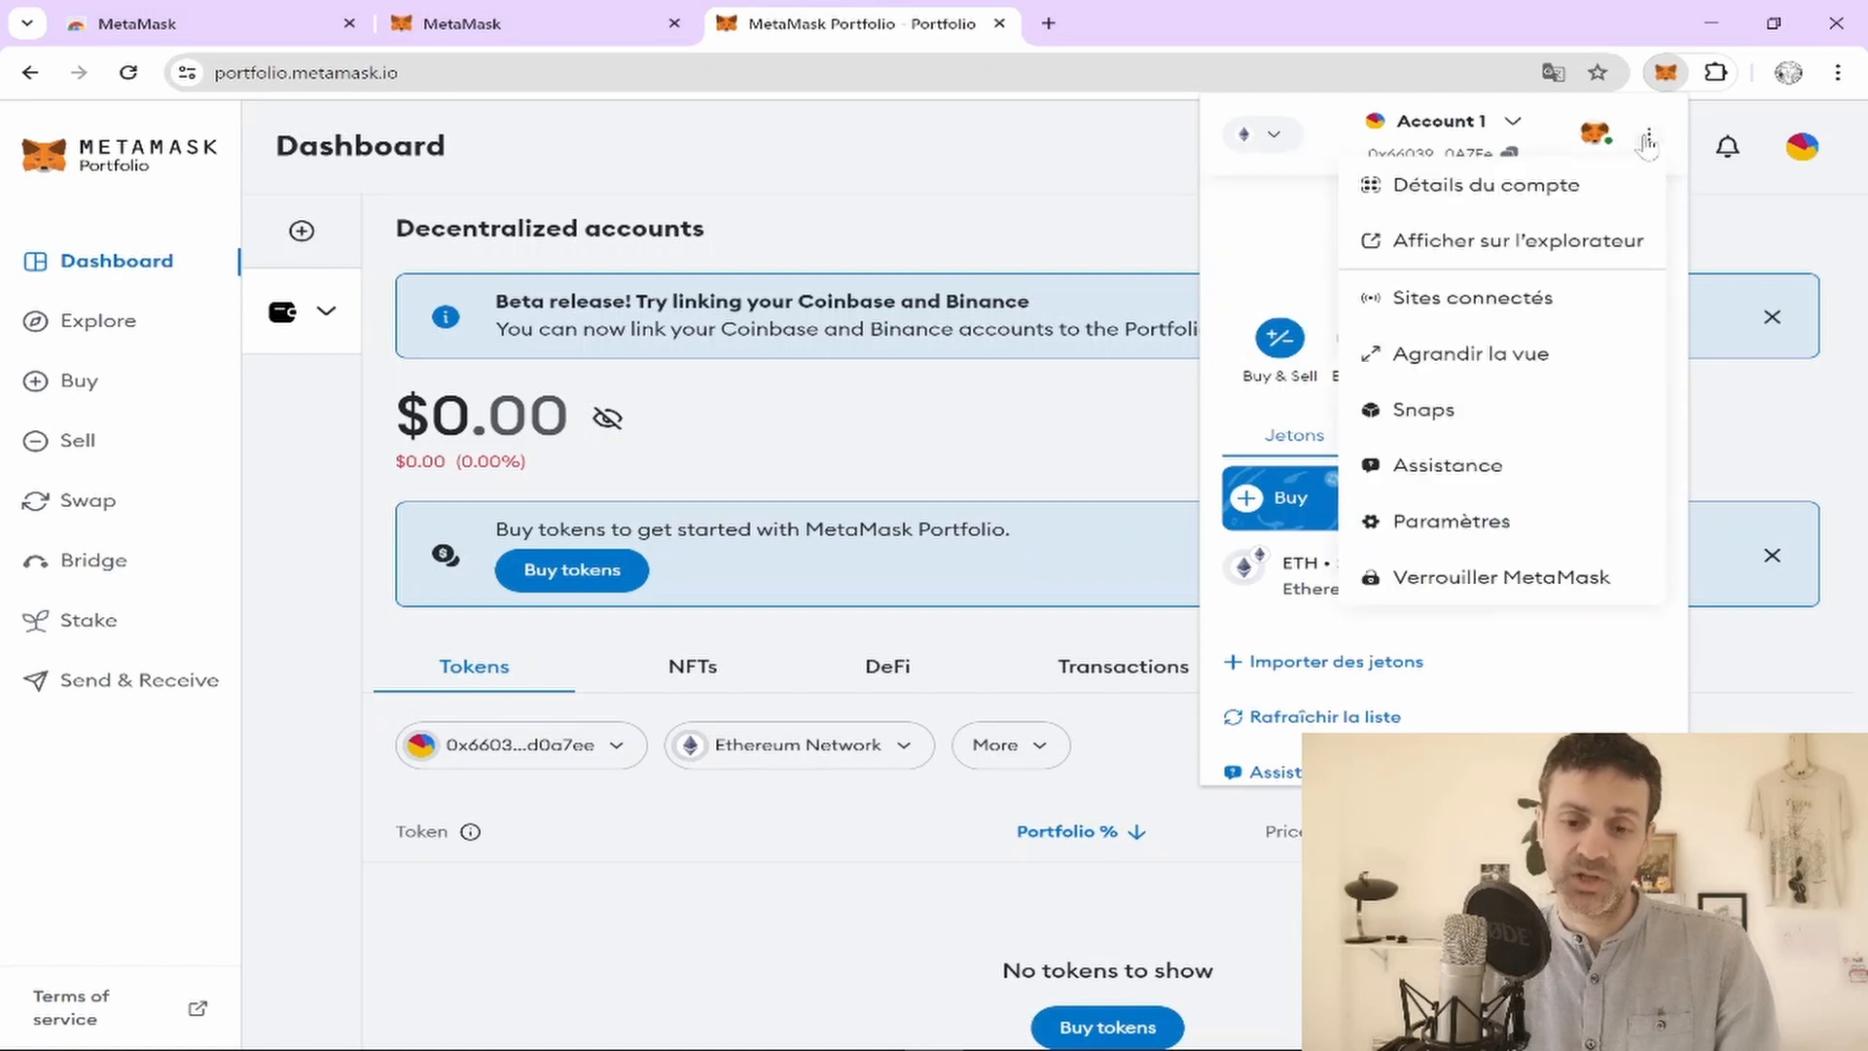
left_click(1449, 187)
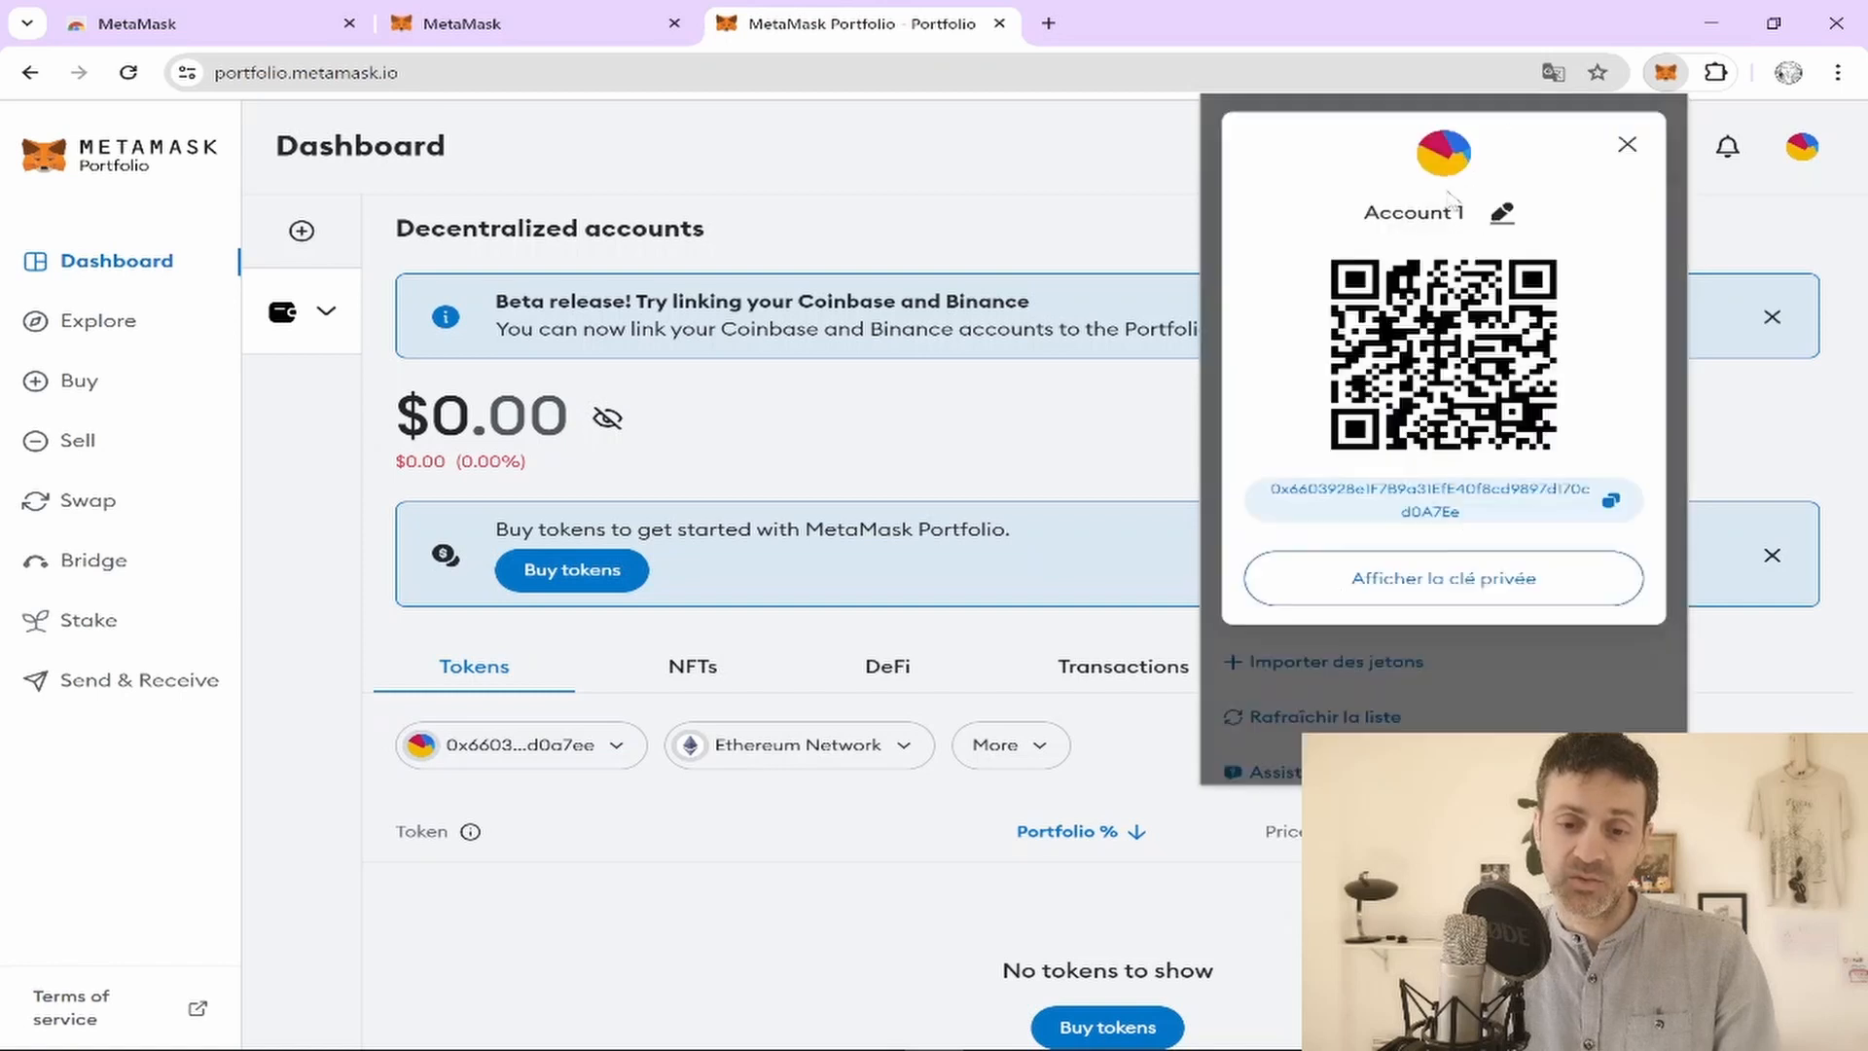
left_click(1502, 214)
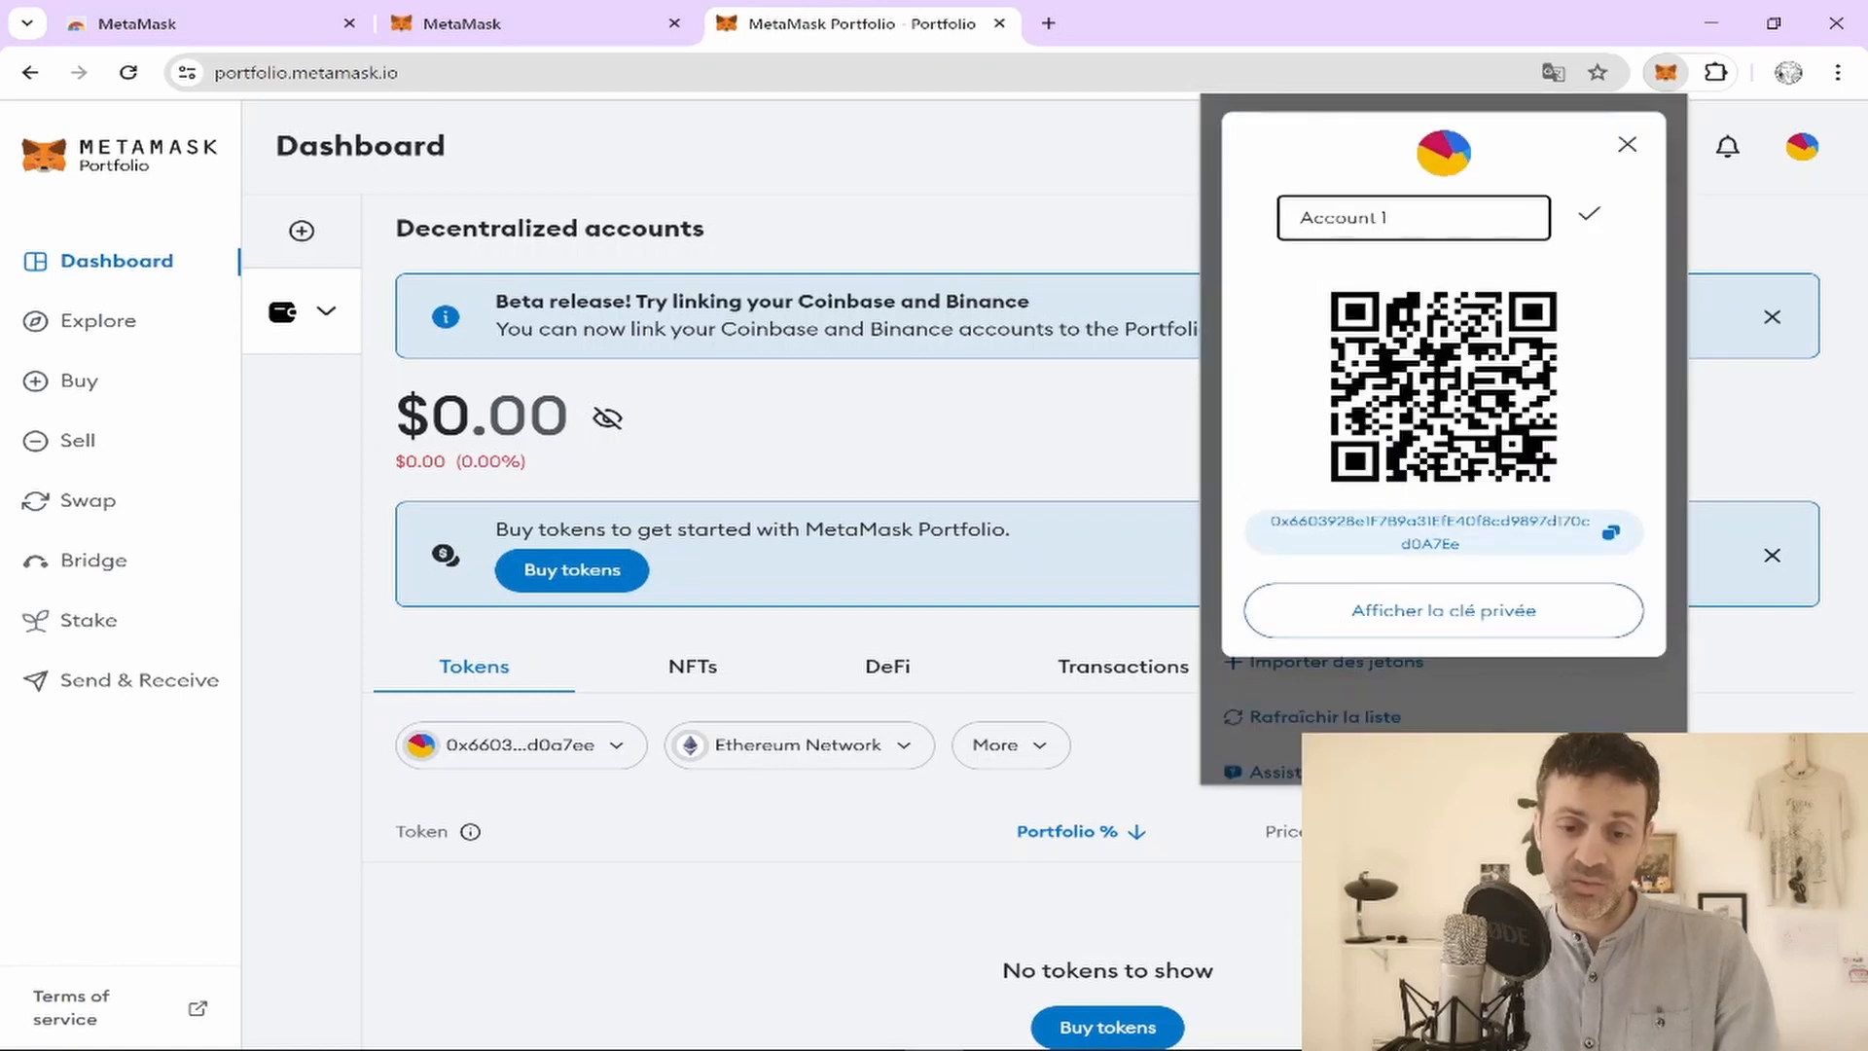
key("ctrl+a")
type("L")
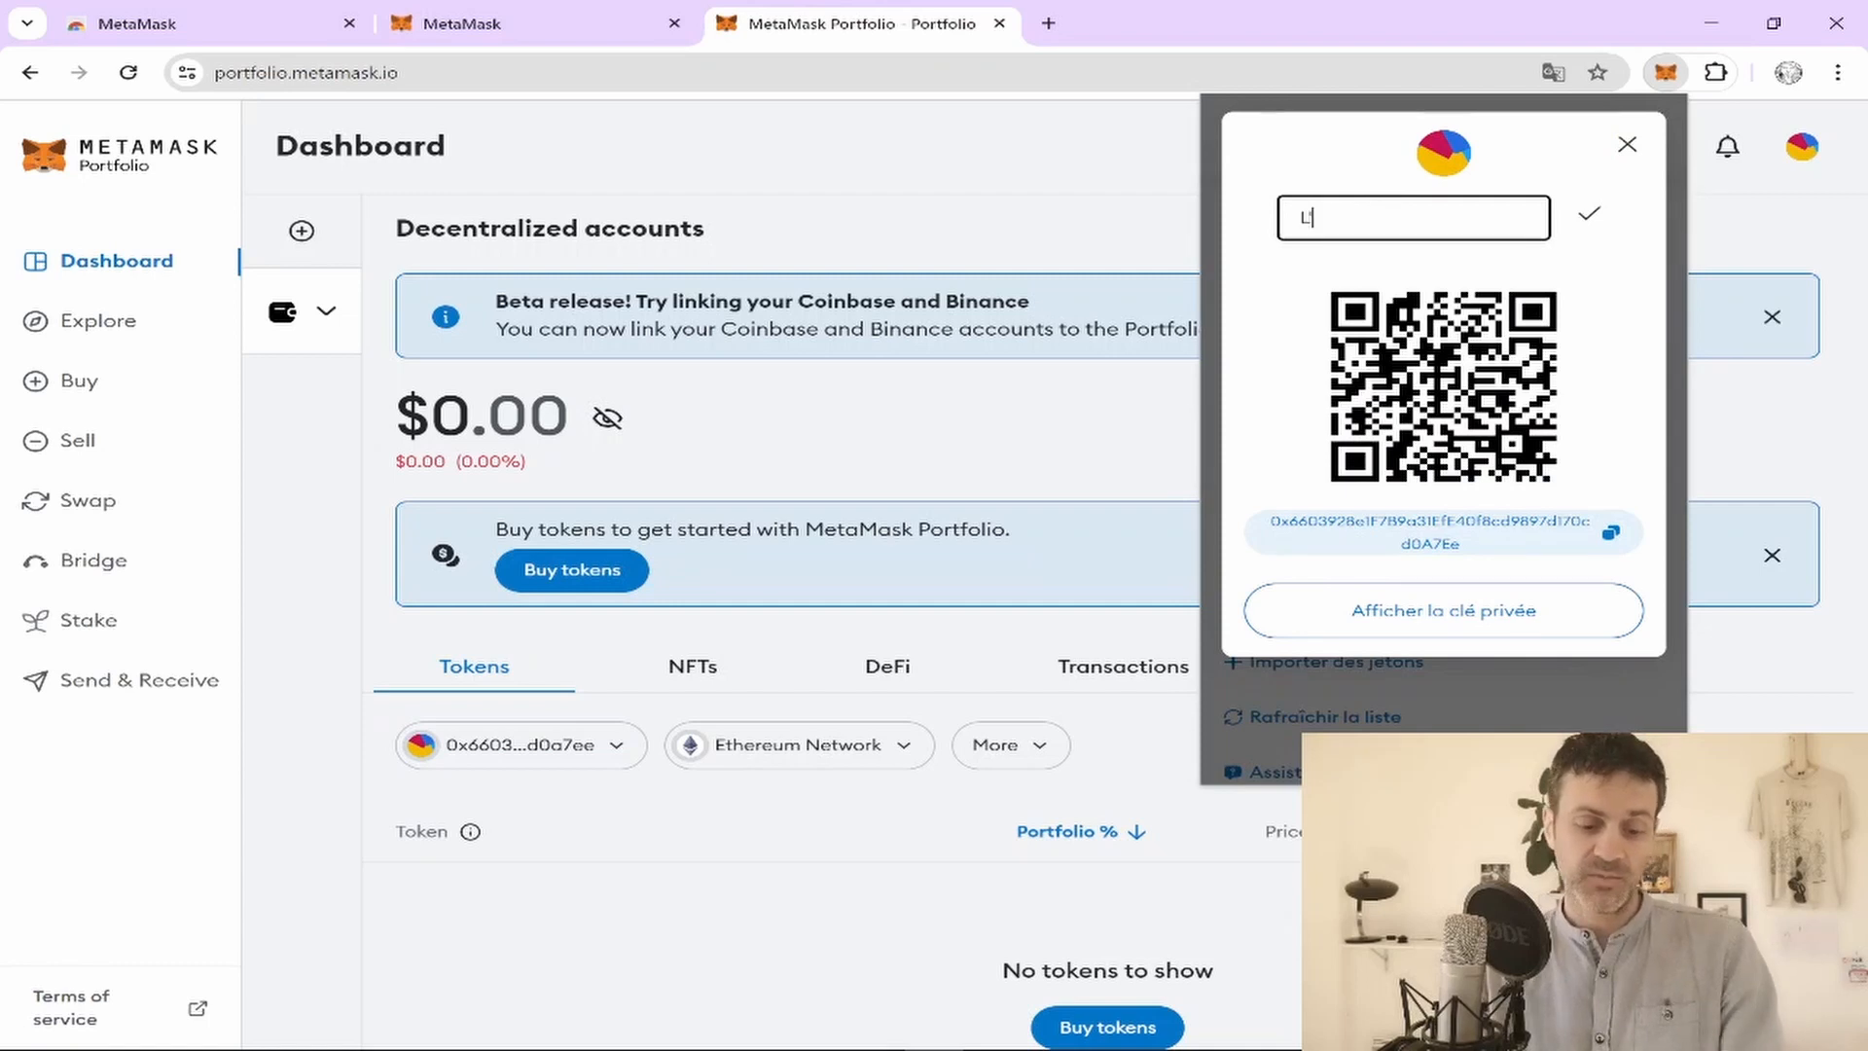
type("'Artistre")
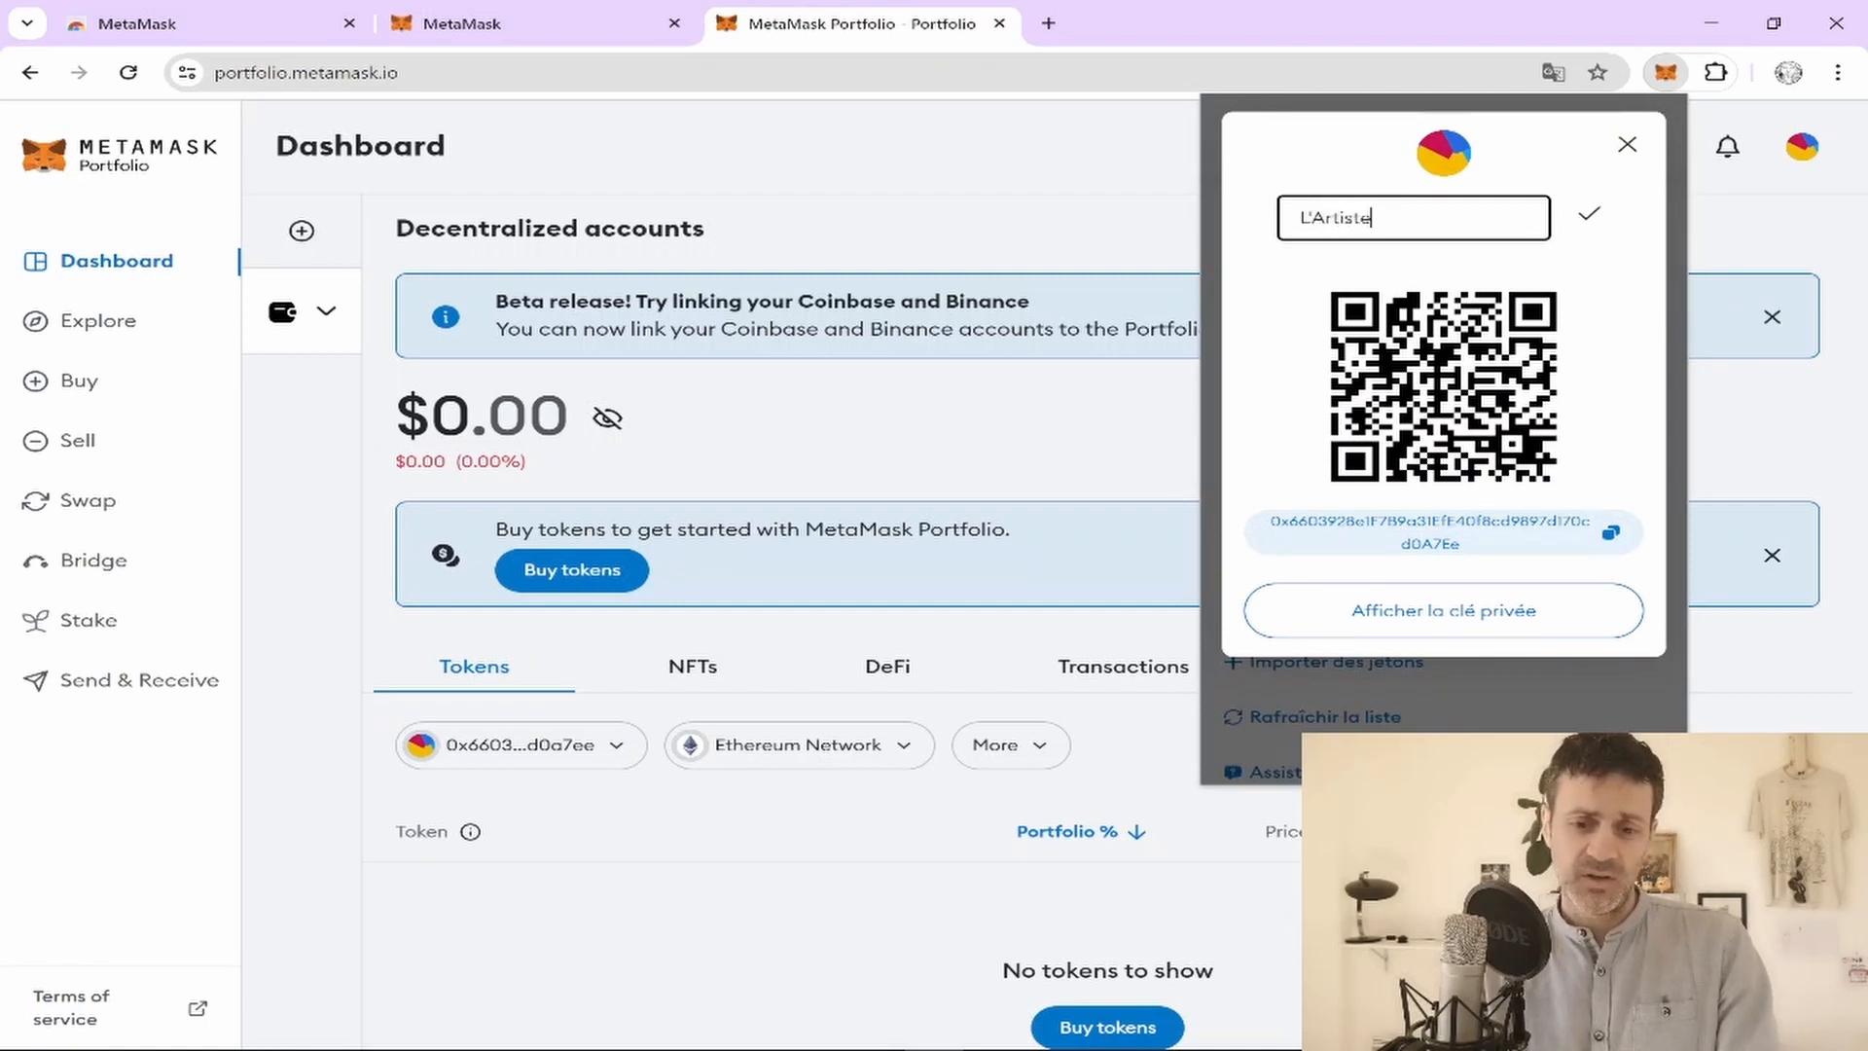
type(" Crupto")
key("BackSpace")
key("BackSpace")
key("BackSpace")
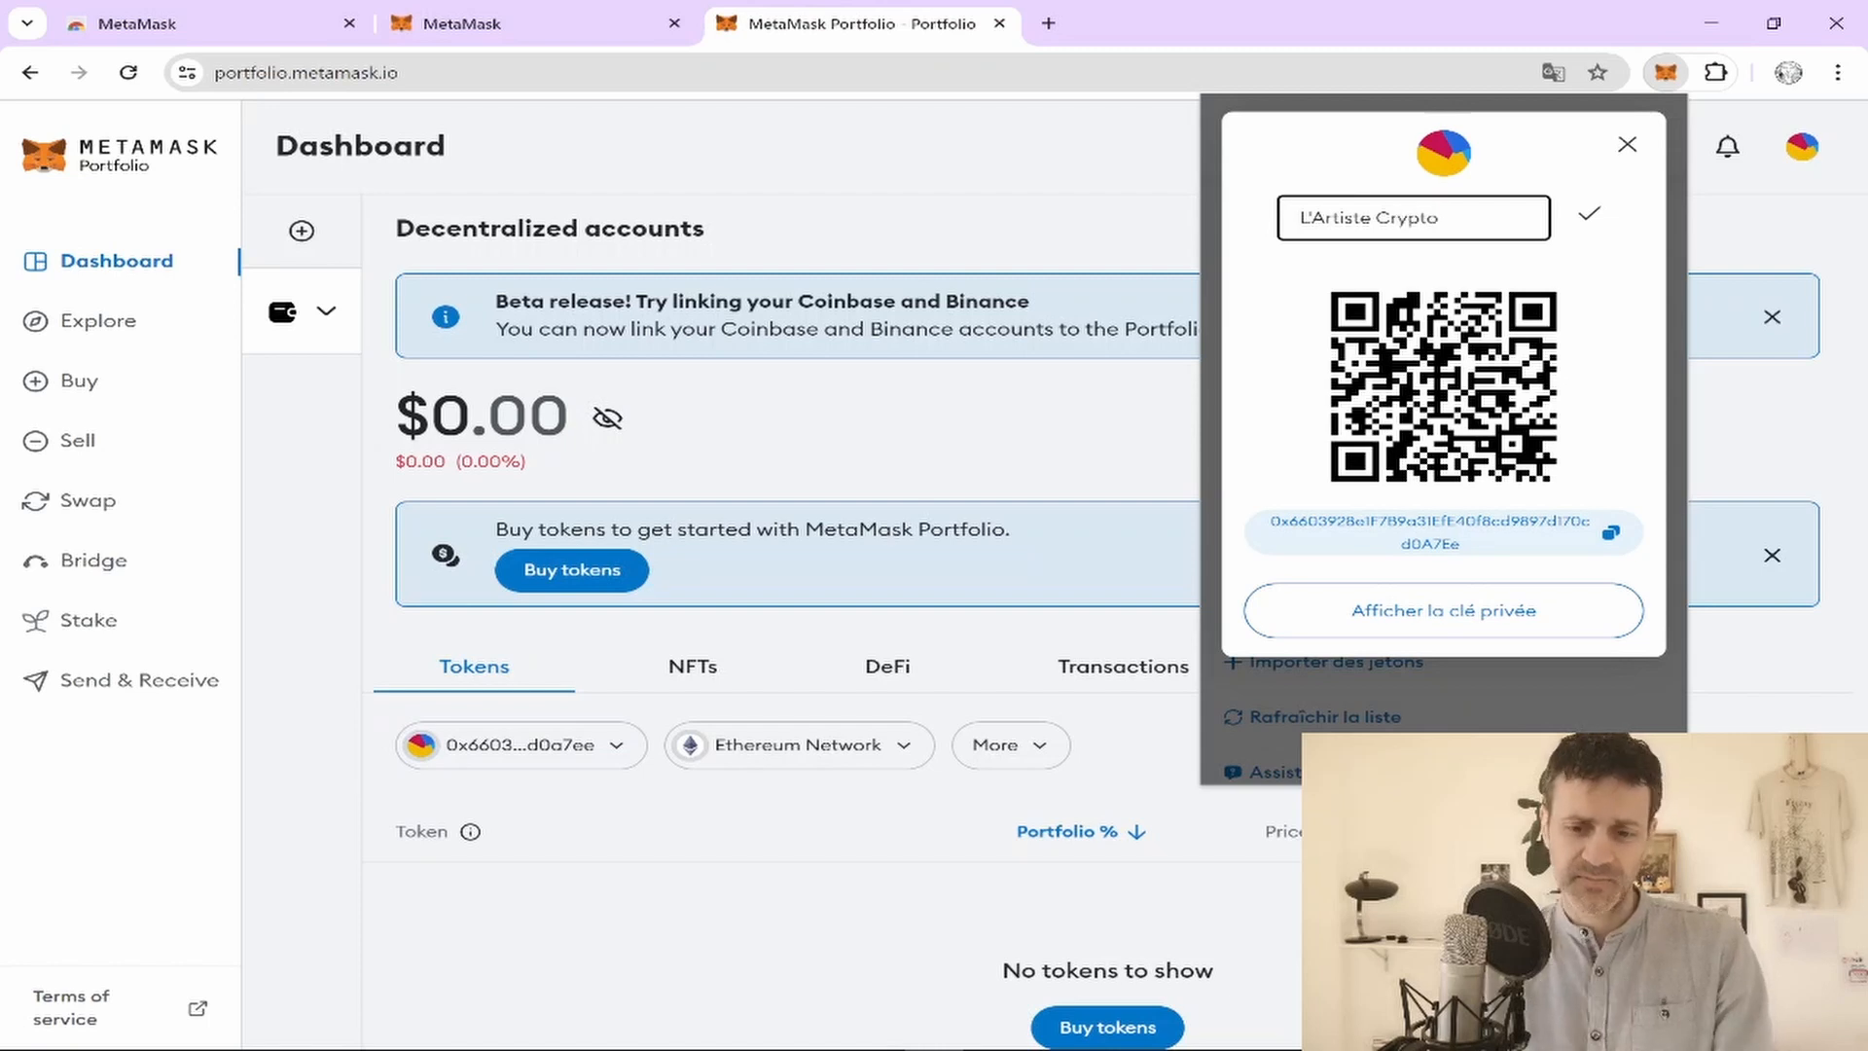
left_click(1588, 215)
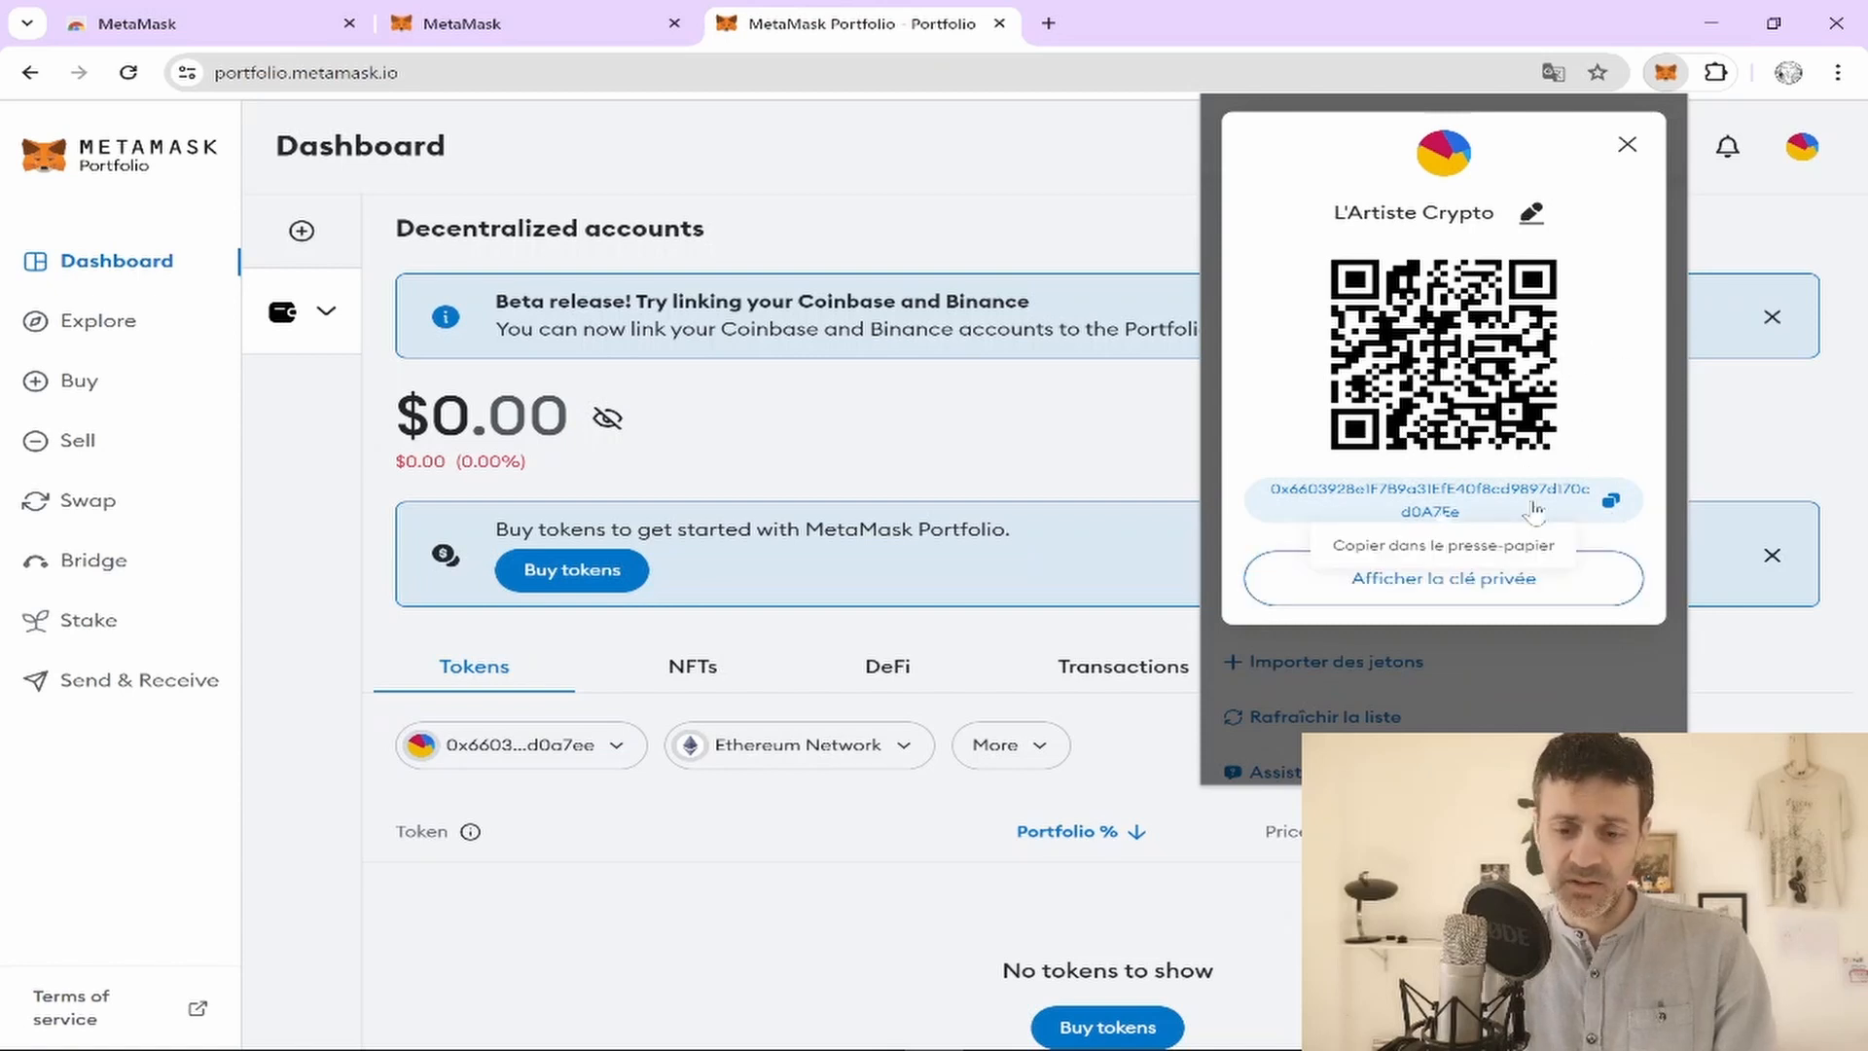
left_click(1610, 502)
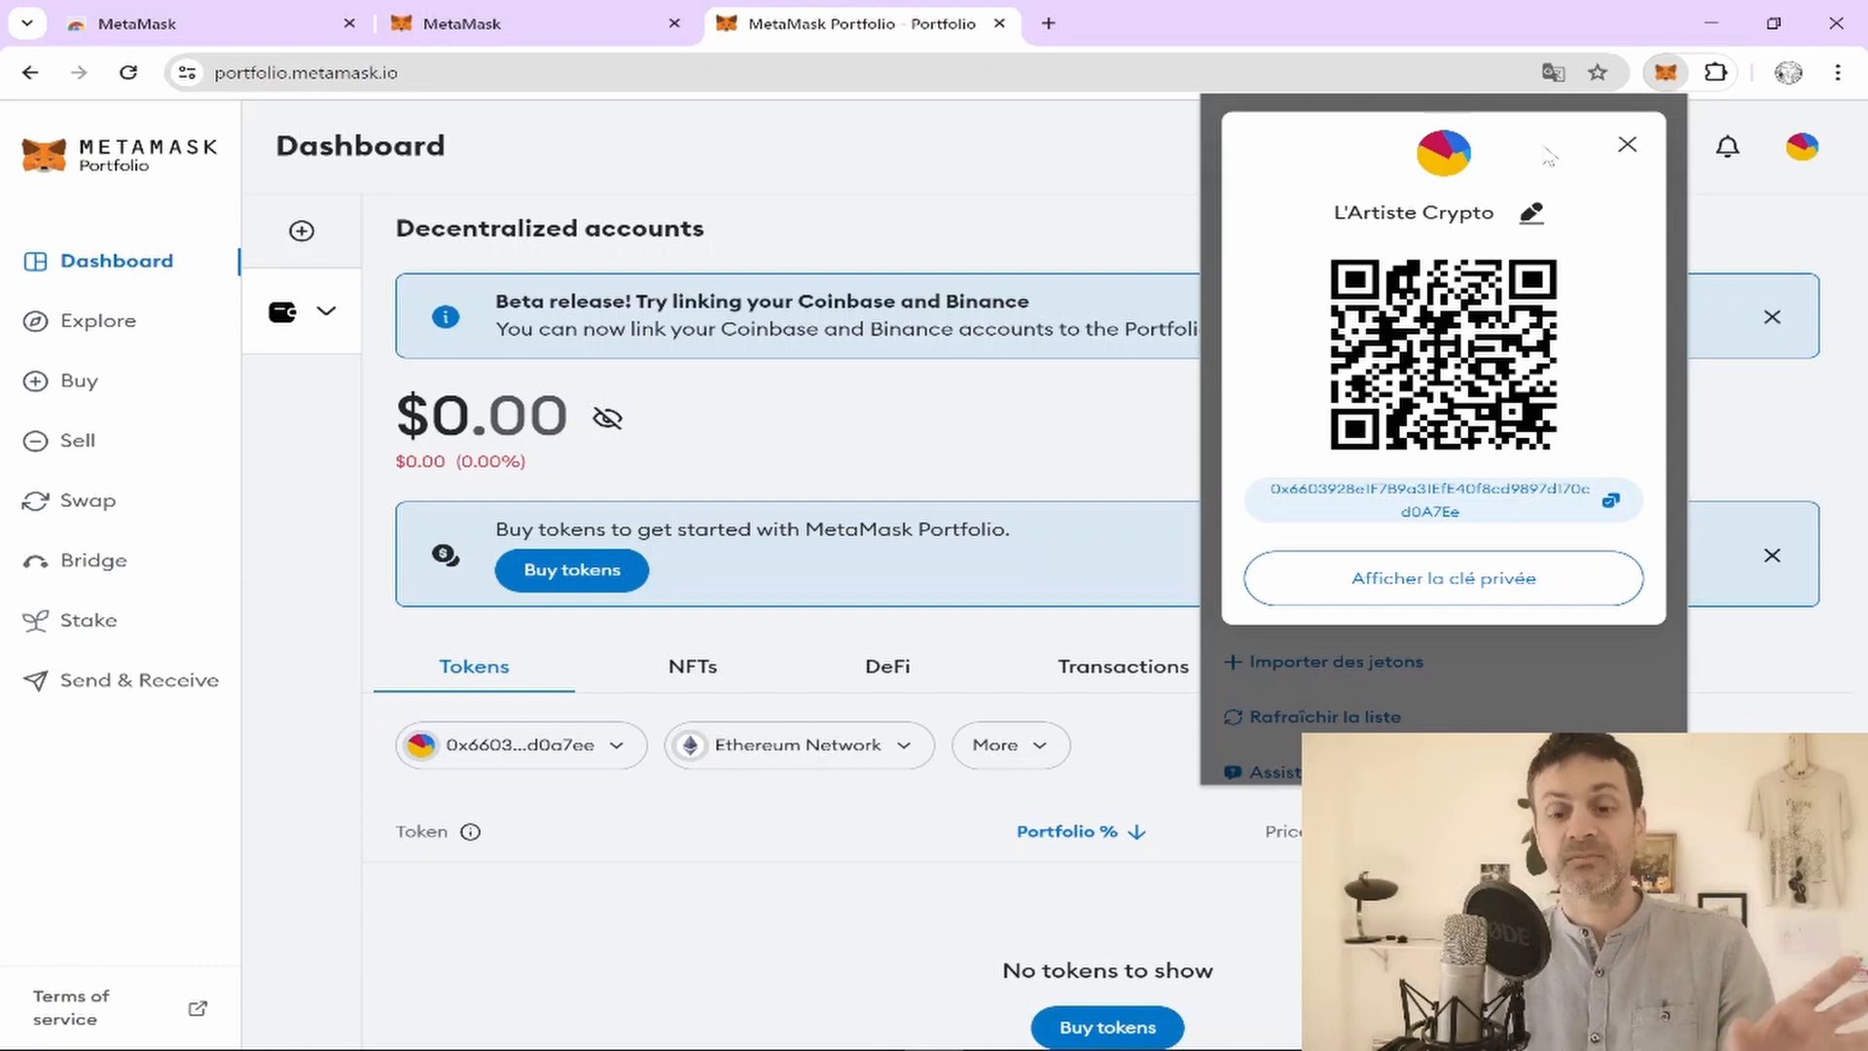
left_click(1638, 109)
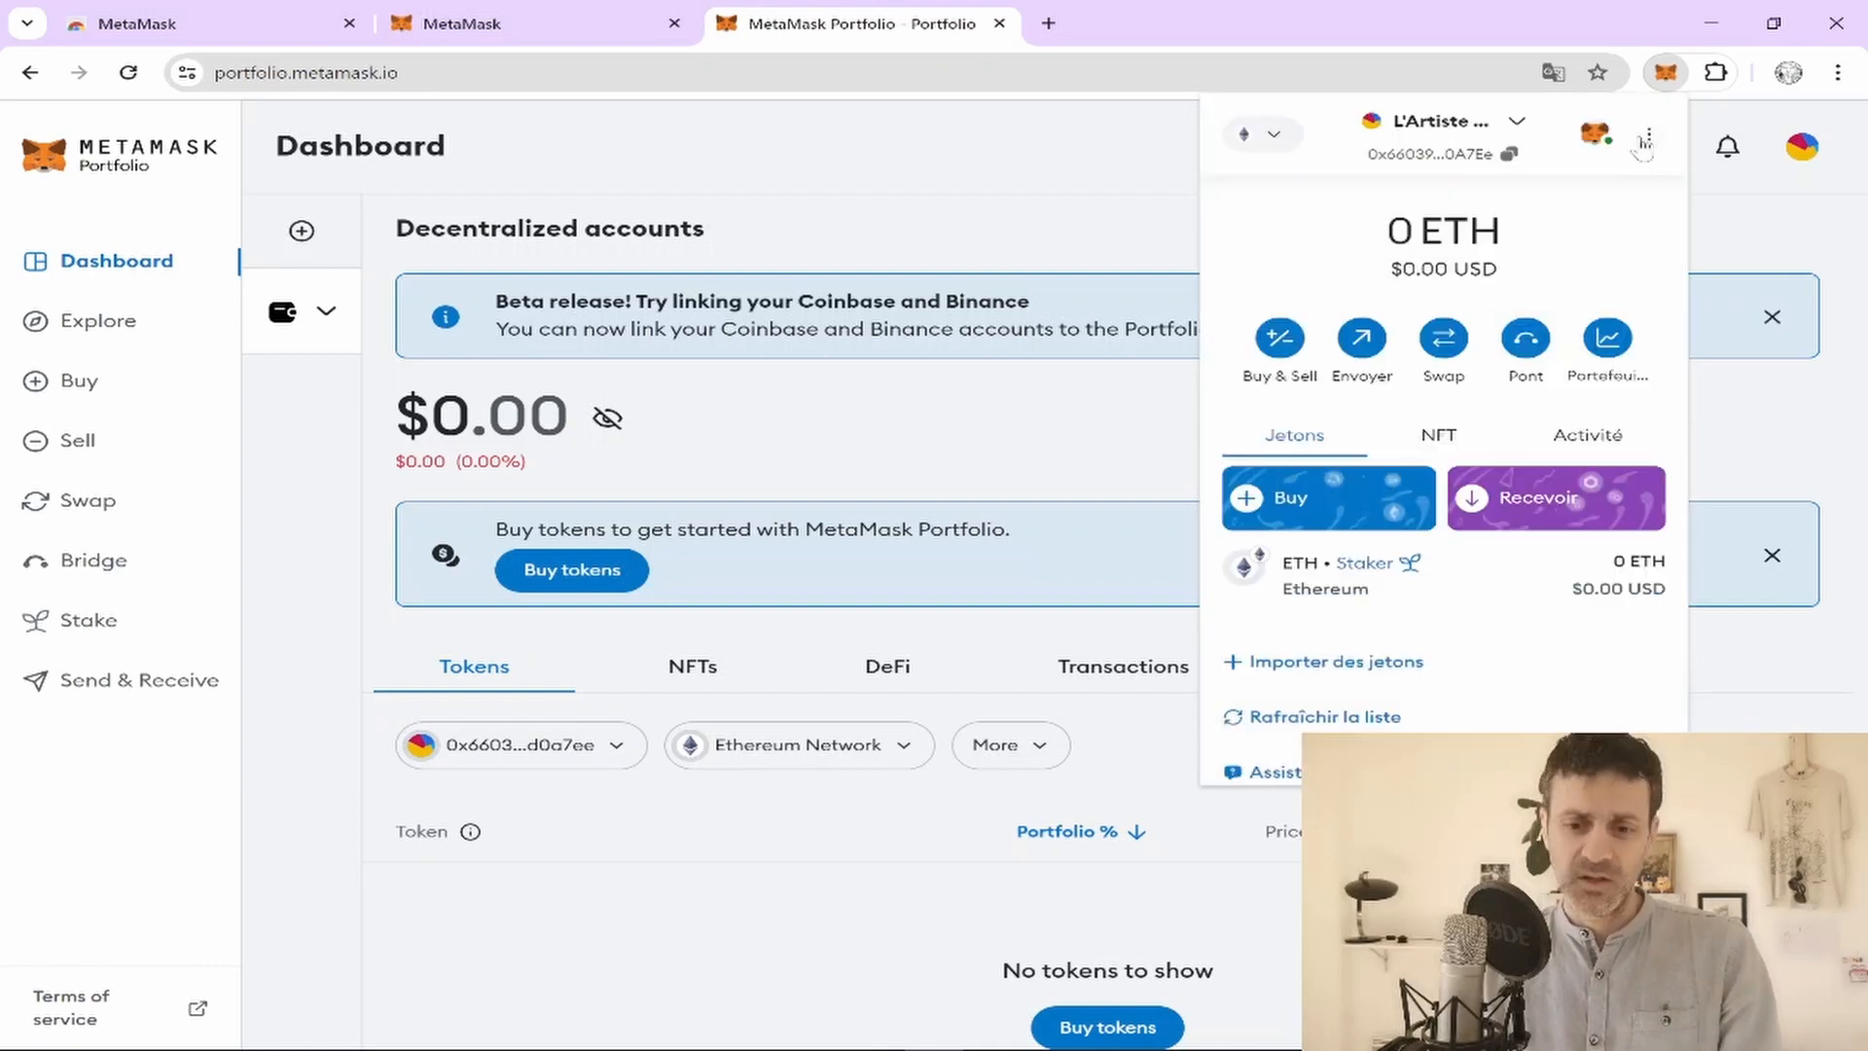
View the wallet account on its block explorer and check the etherscan.io part of the page address
left_click(1648, 136)
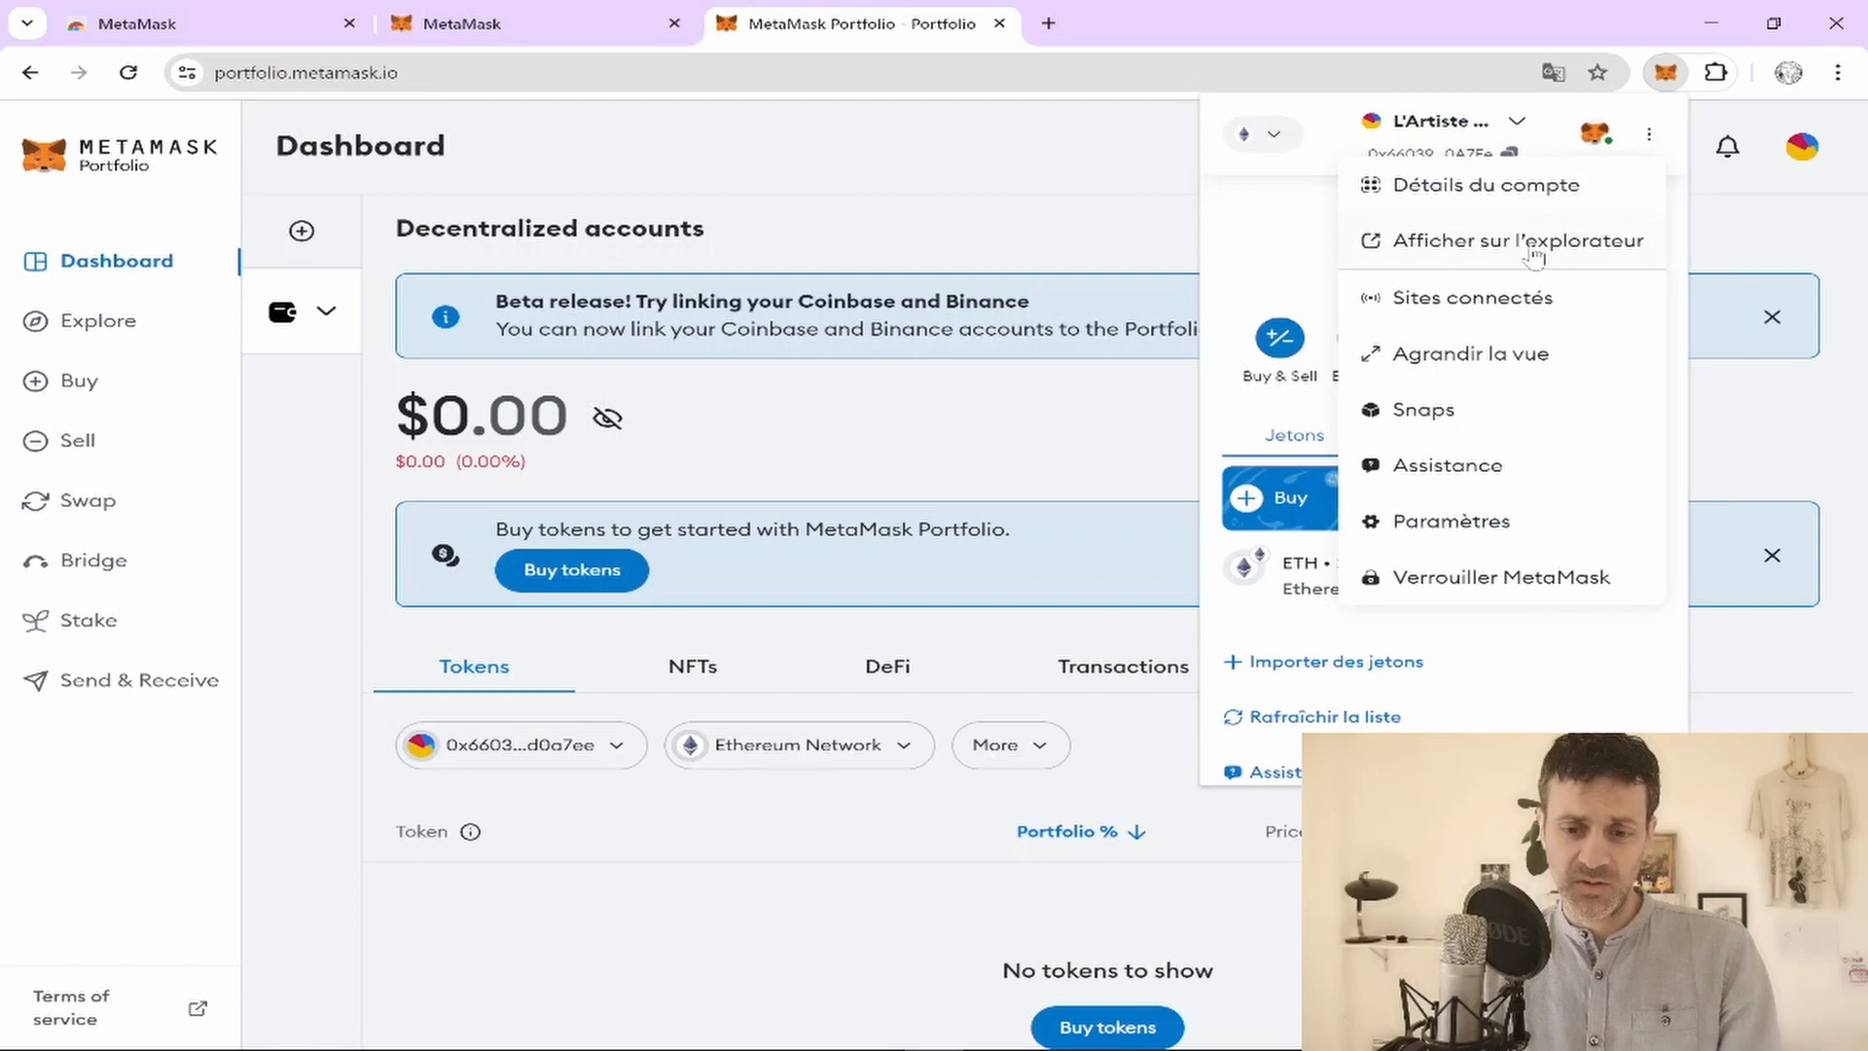
left_click(1527, 243)
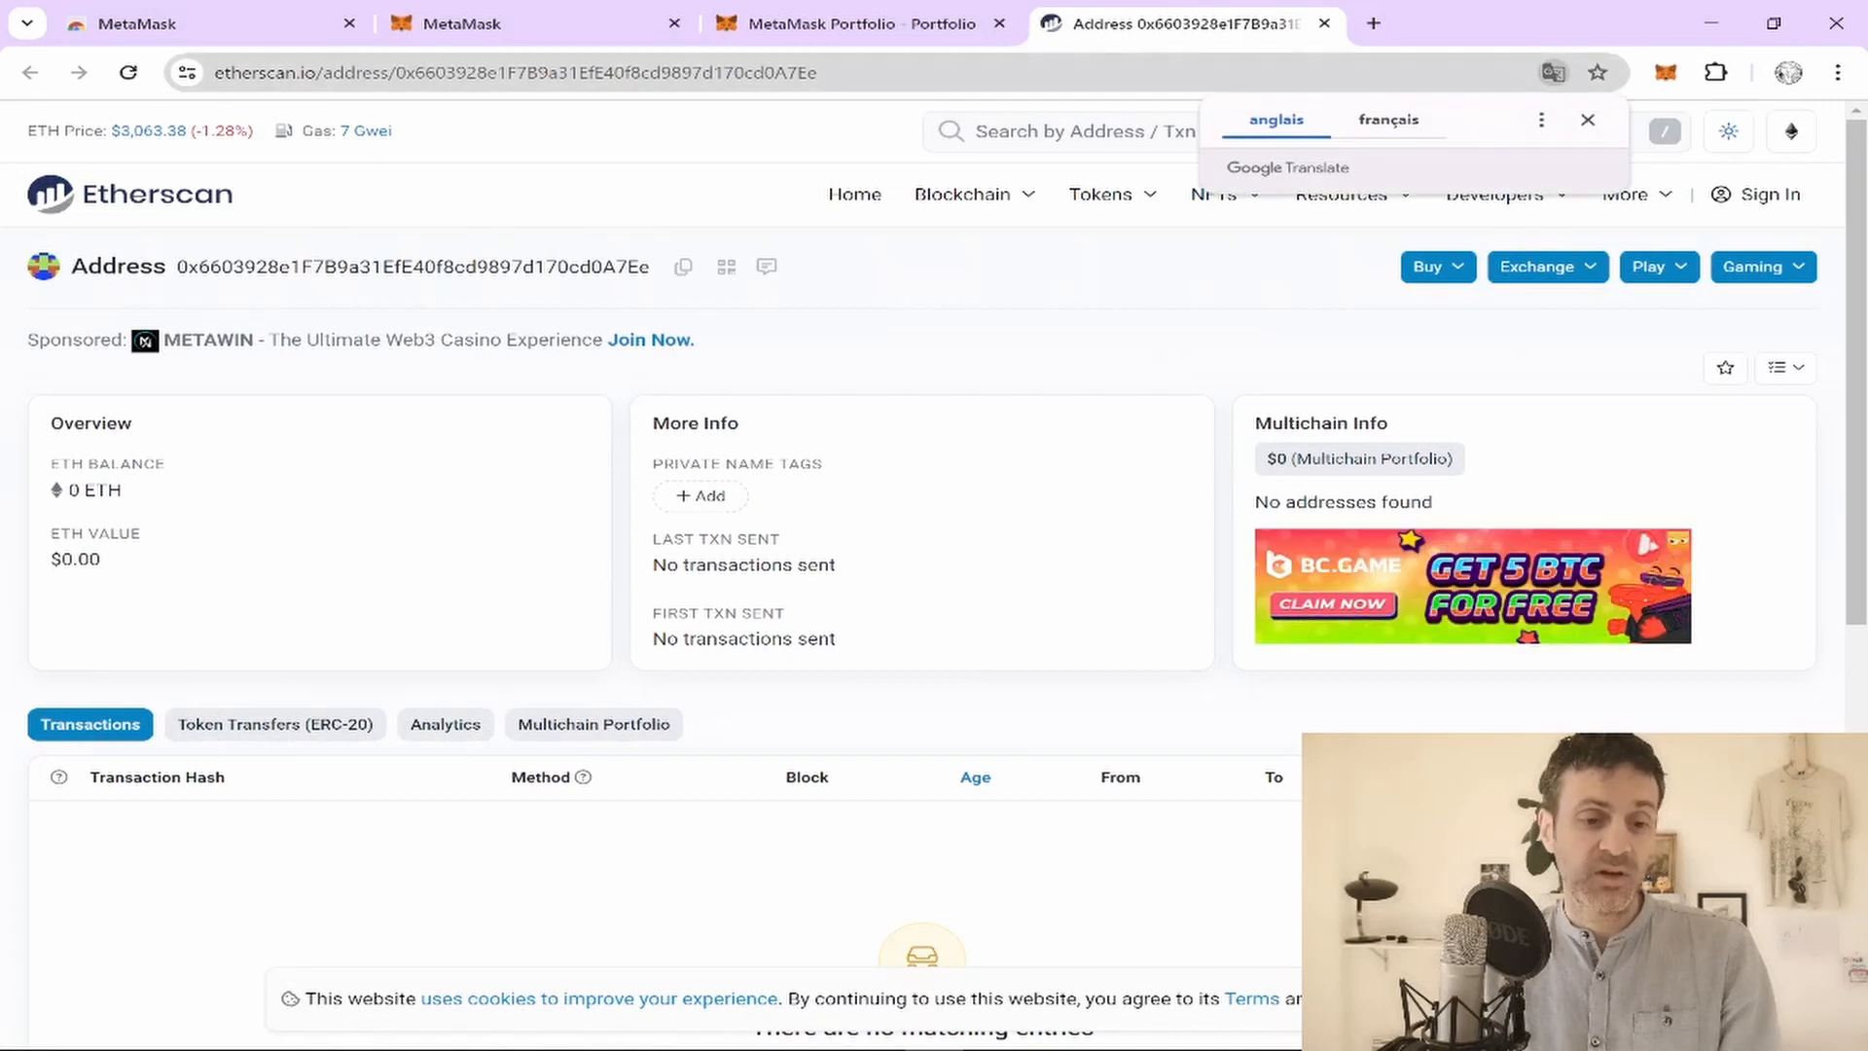
left_click_drag(325, 73, 216, 84)
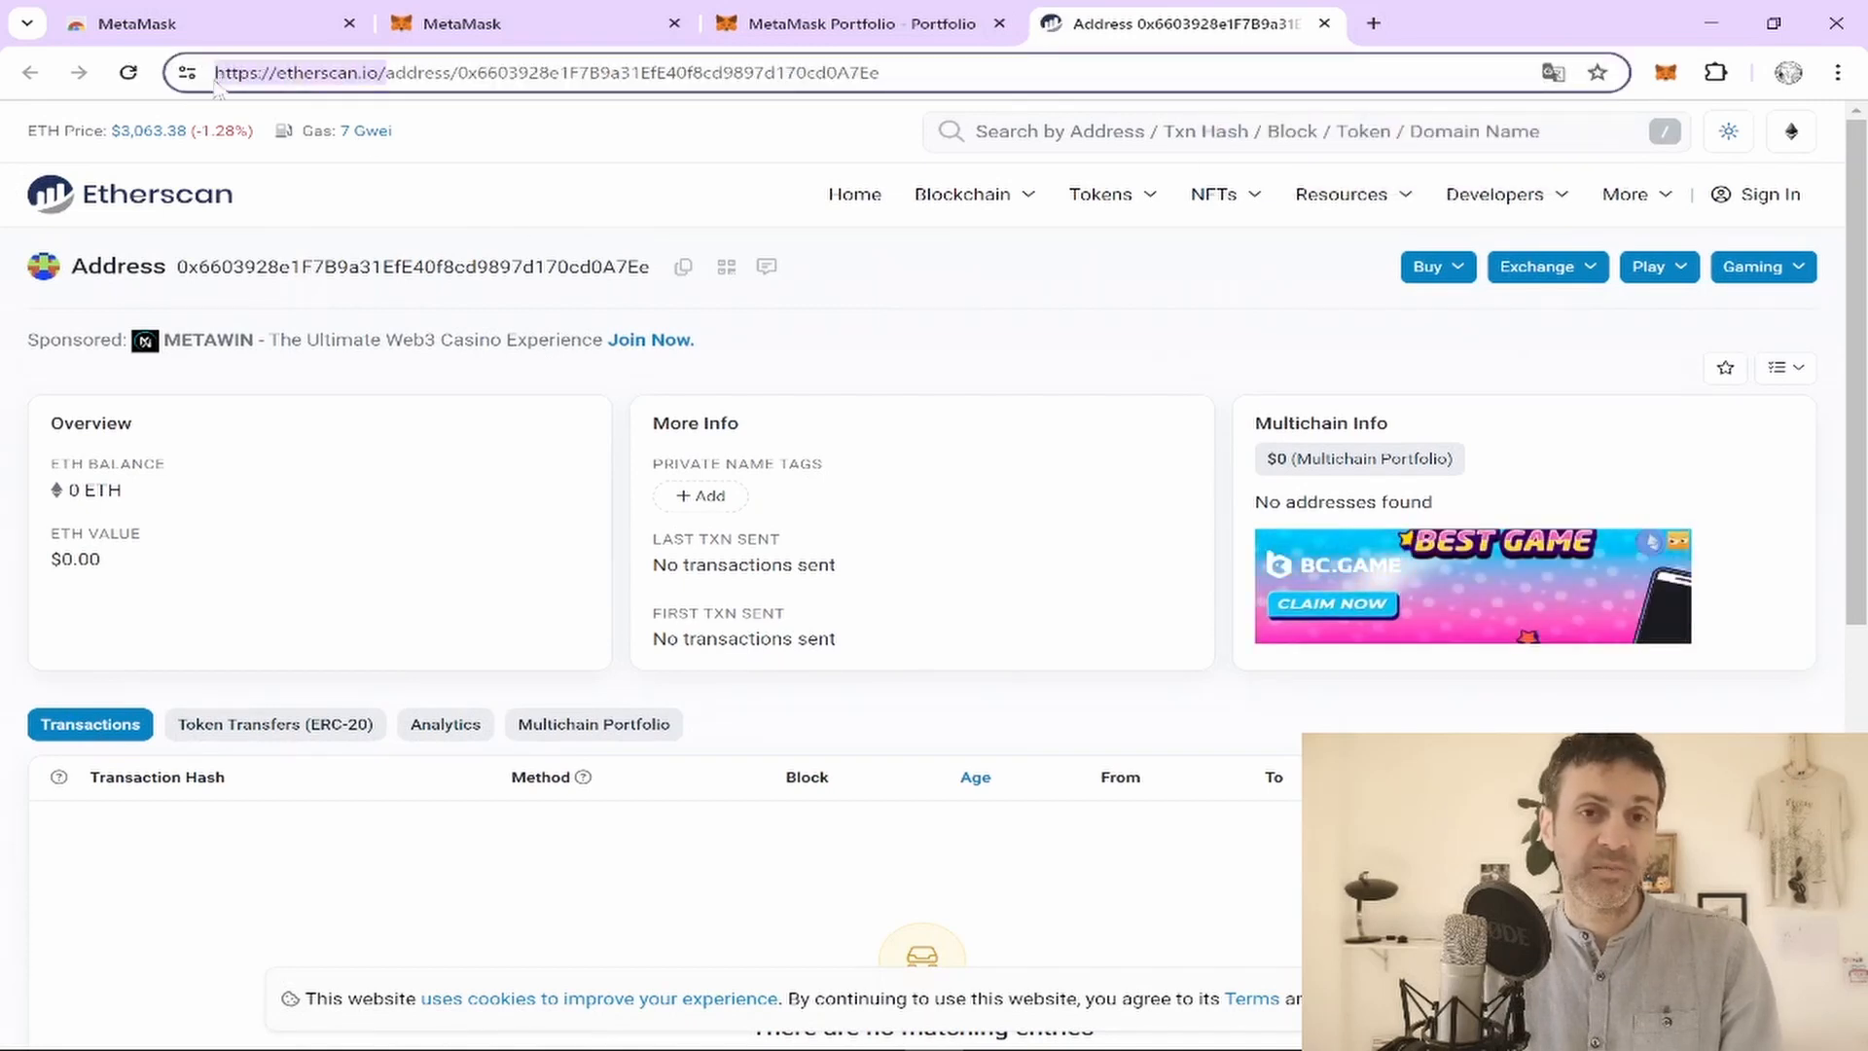
left_click(381, 74)
left_click(880, 73)
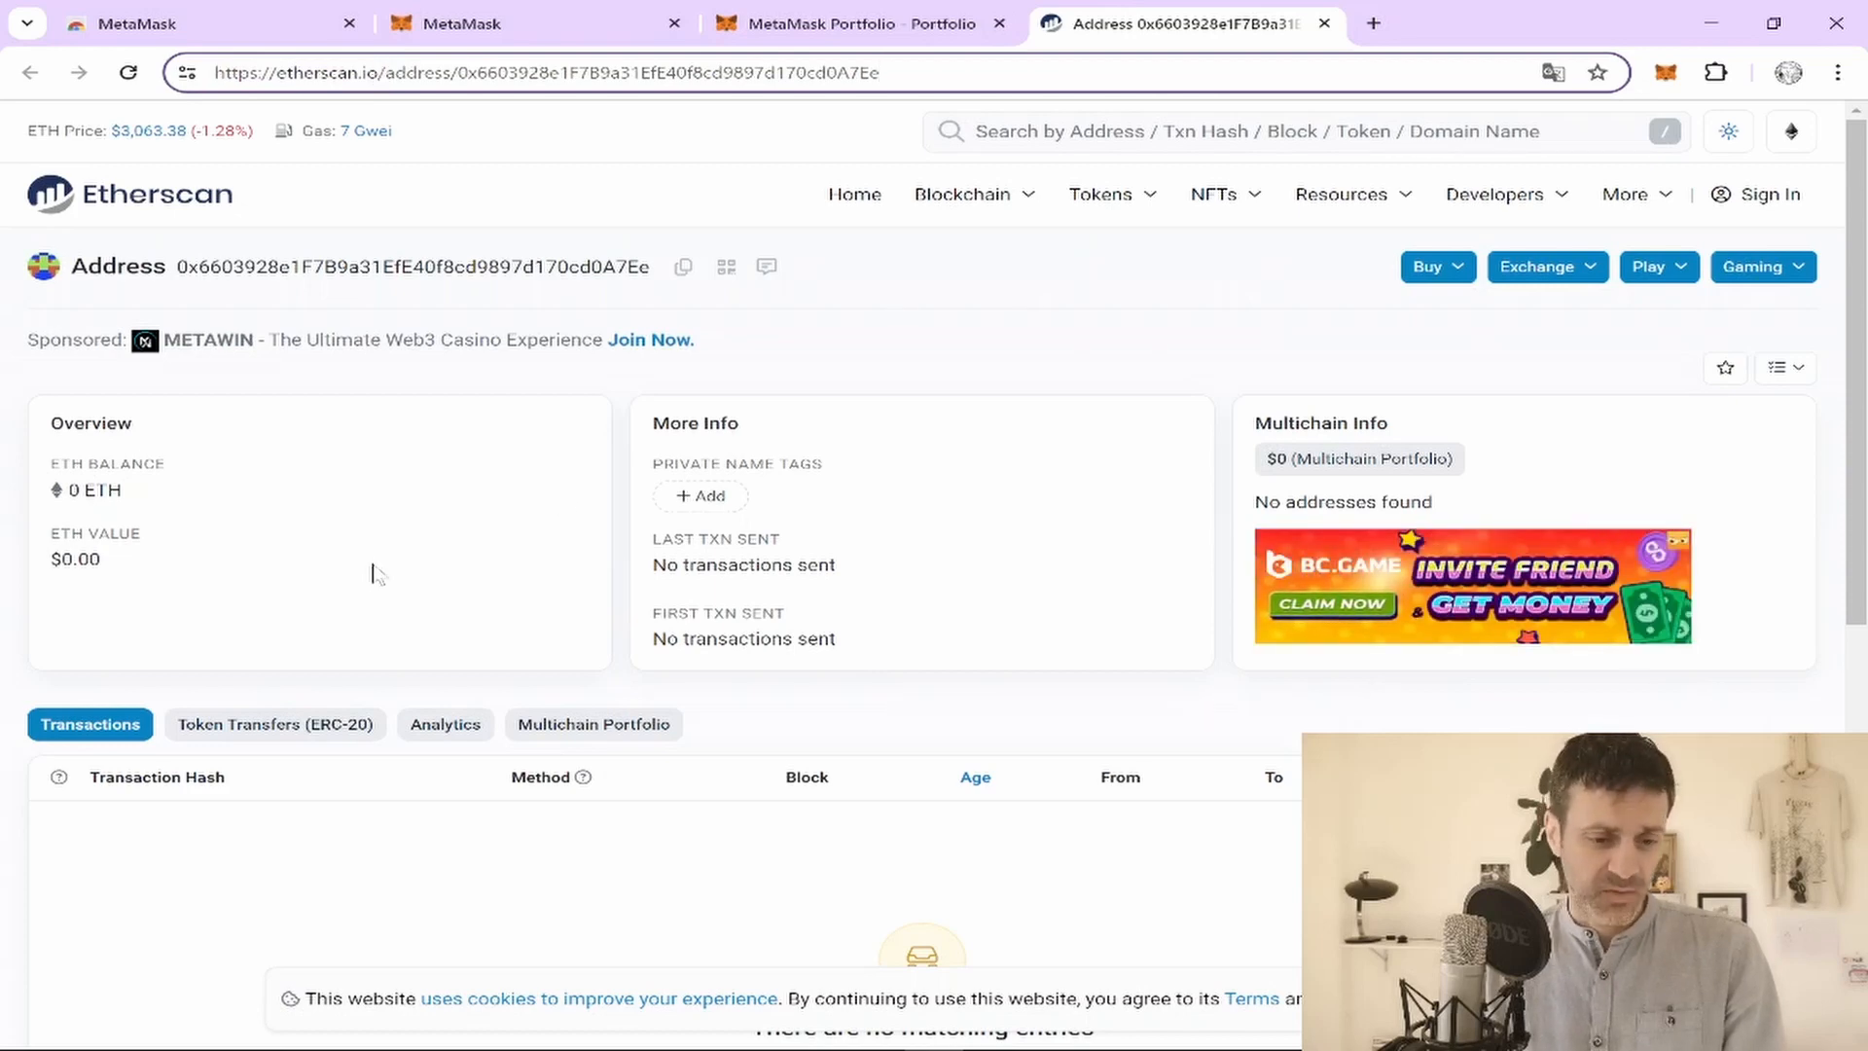
Look over the account's Etherscan page, examining the site domain, the account overview, the transactions and the gas fee details
scroll(376, 573, "down", 4)
scroll(378, 579, "up", 3)
scroll(377, 579, "up", 1)
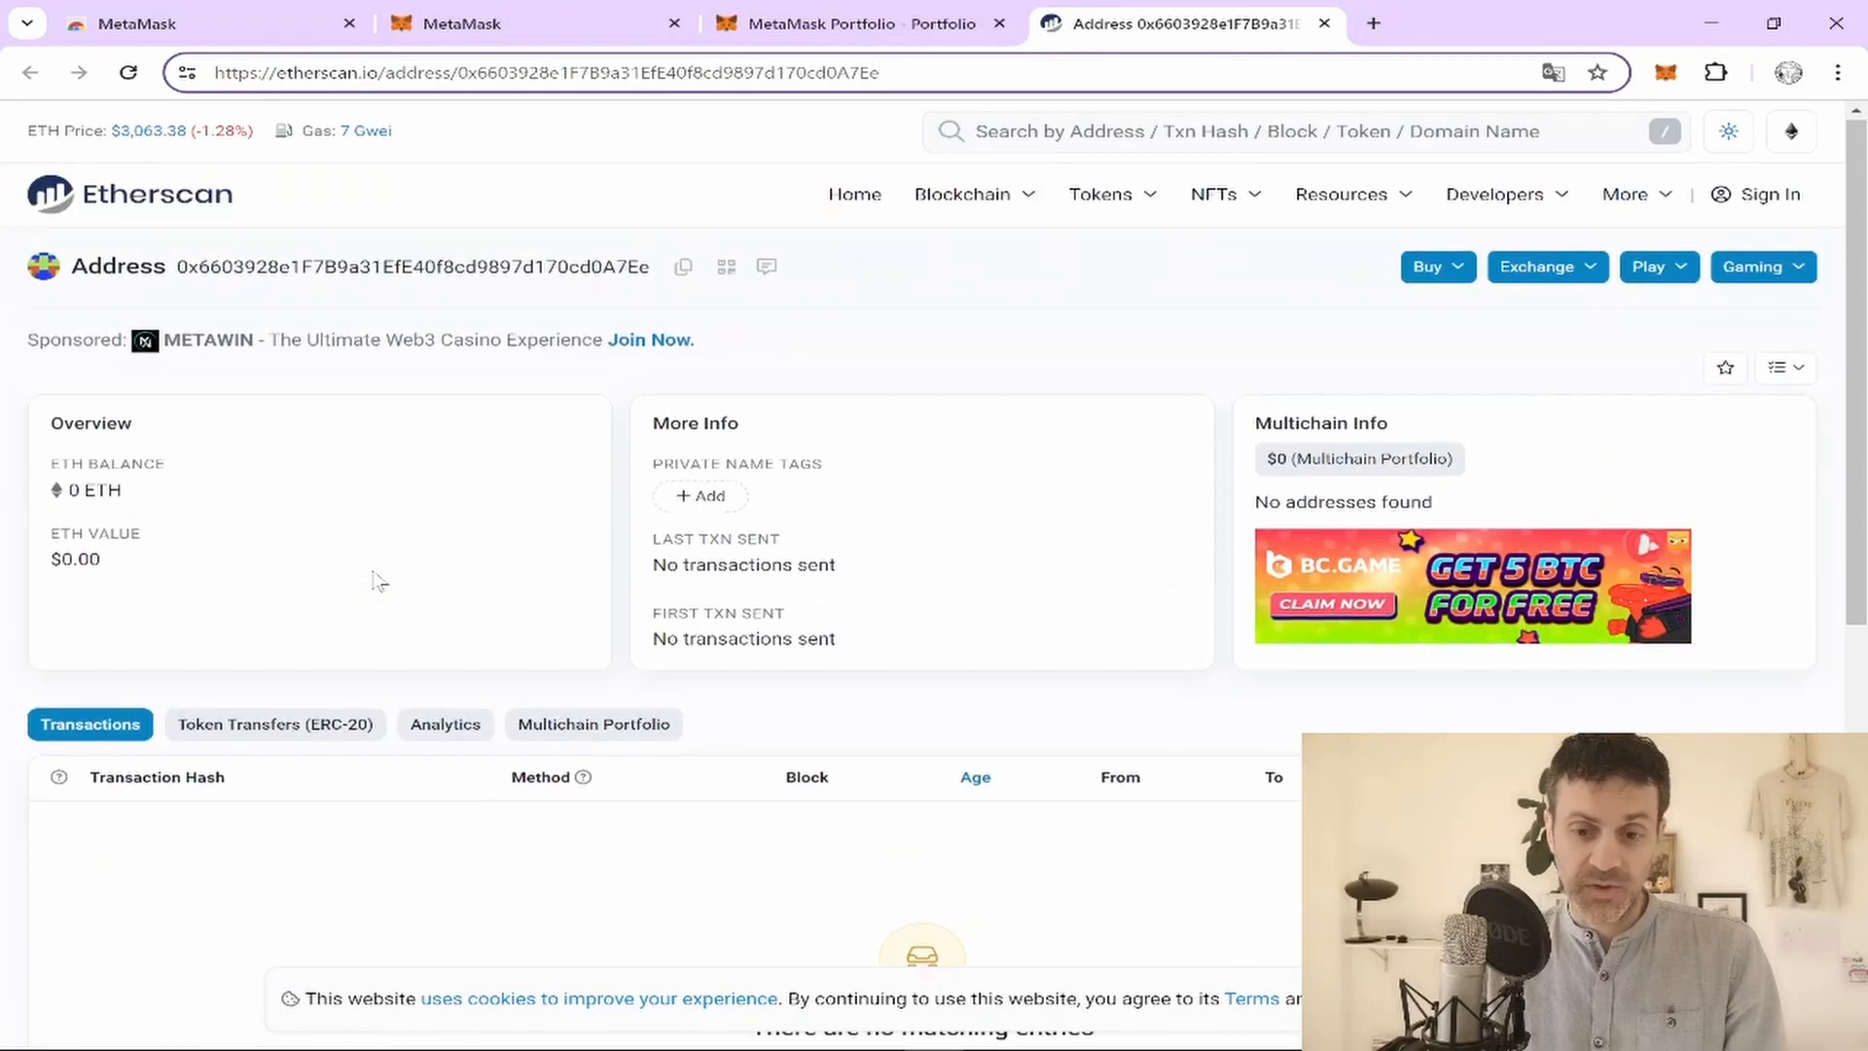
scroll(334, 575, "down", 1)
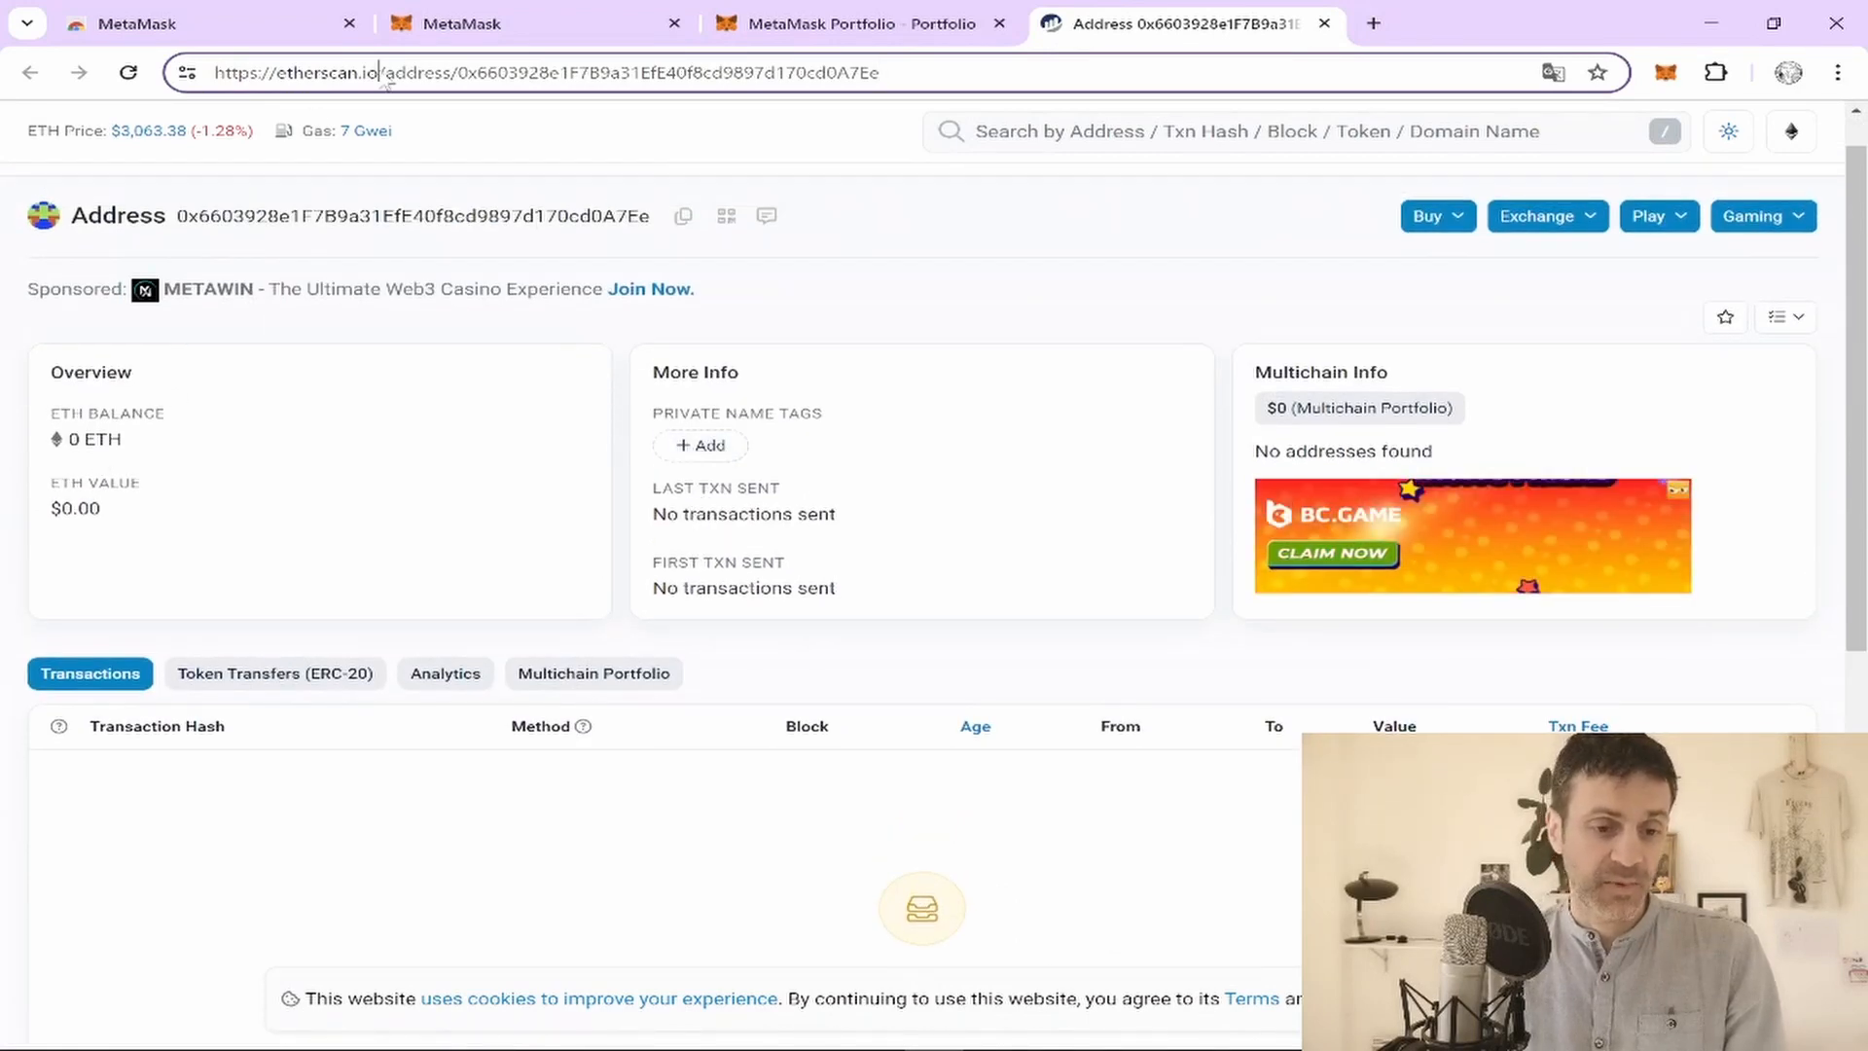
left_click_drag(382, 74, 207, 85)
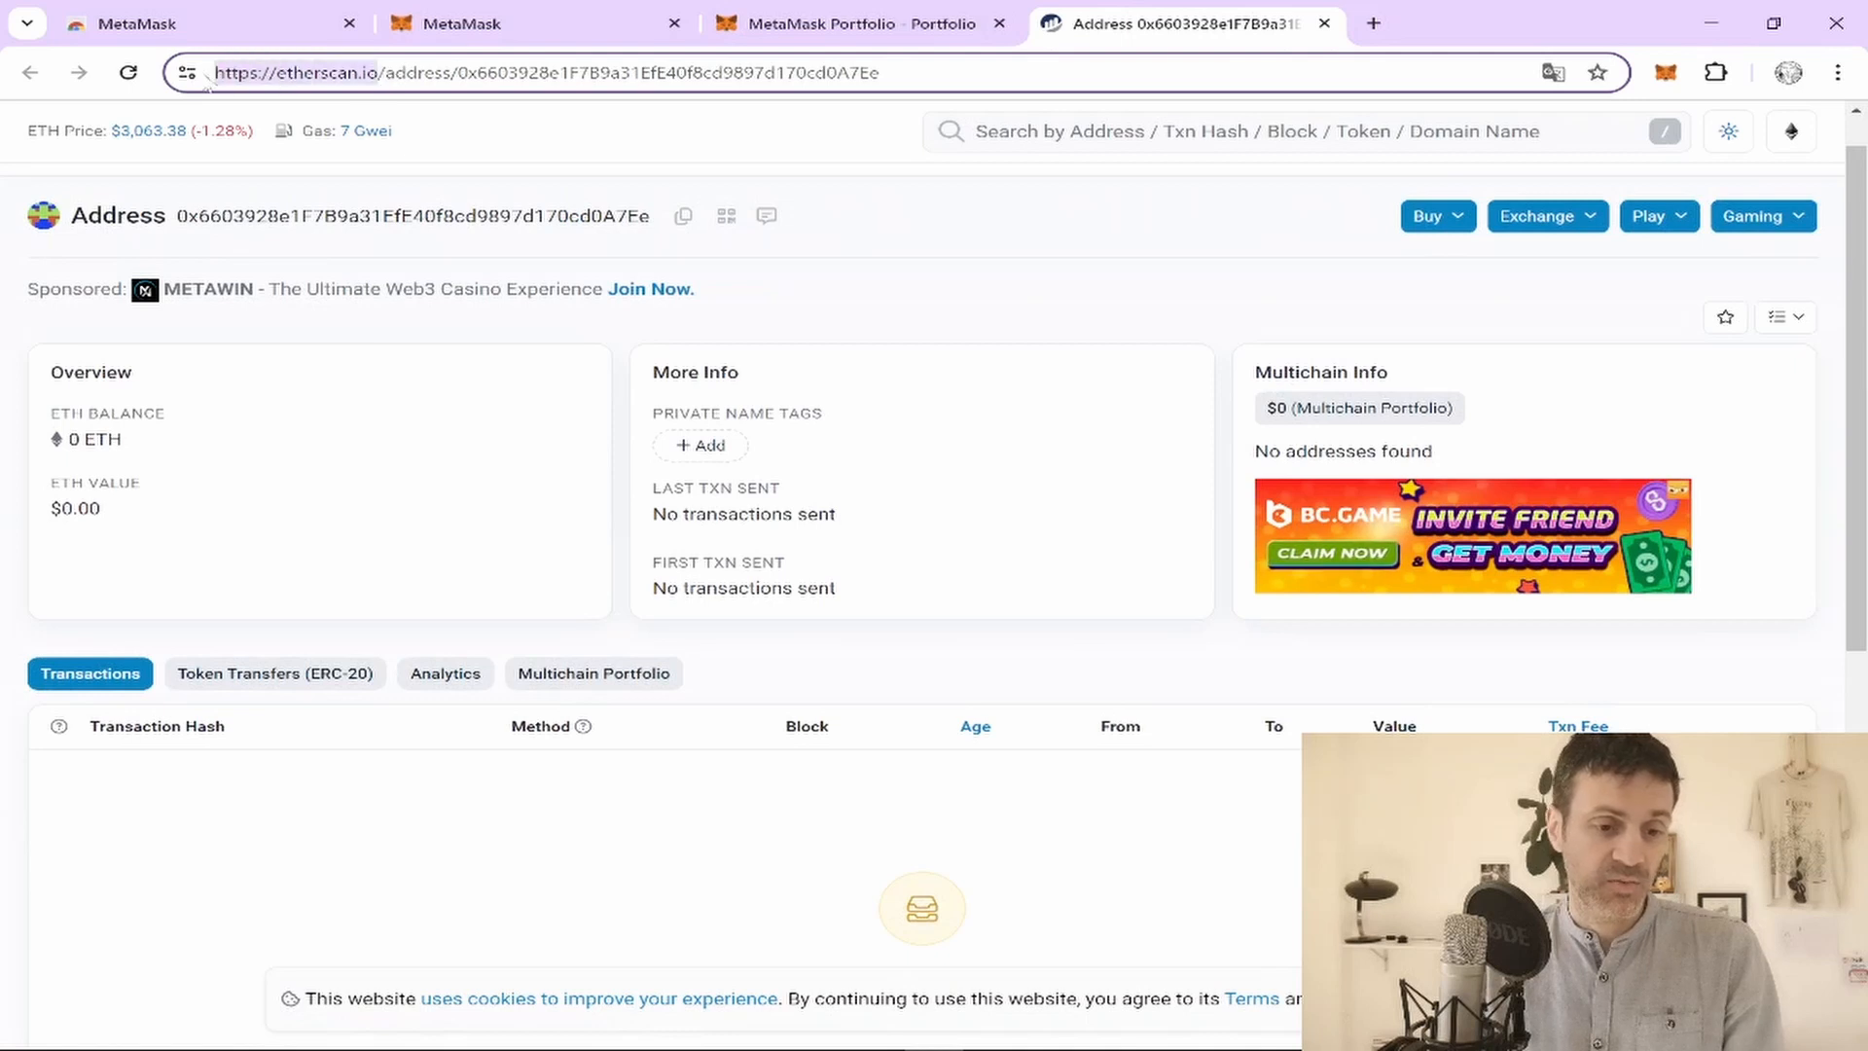
left_click(382, 79)
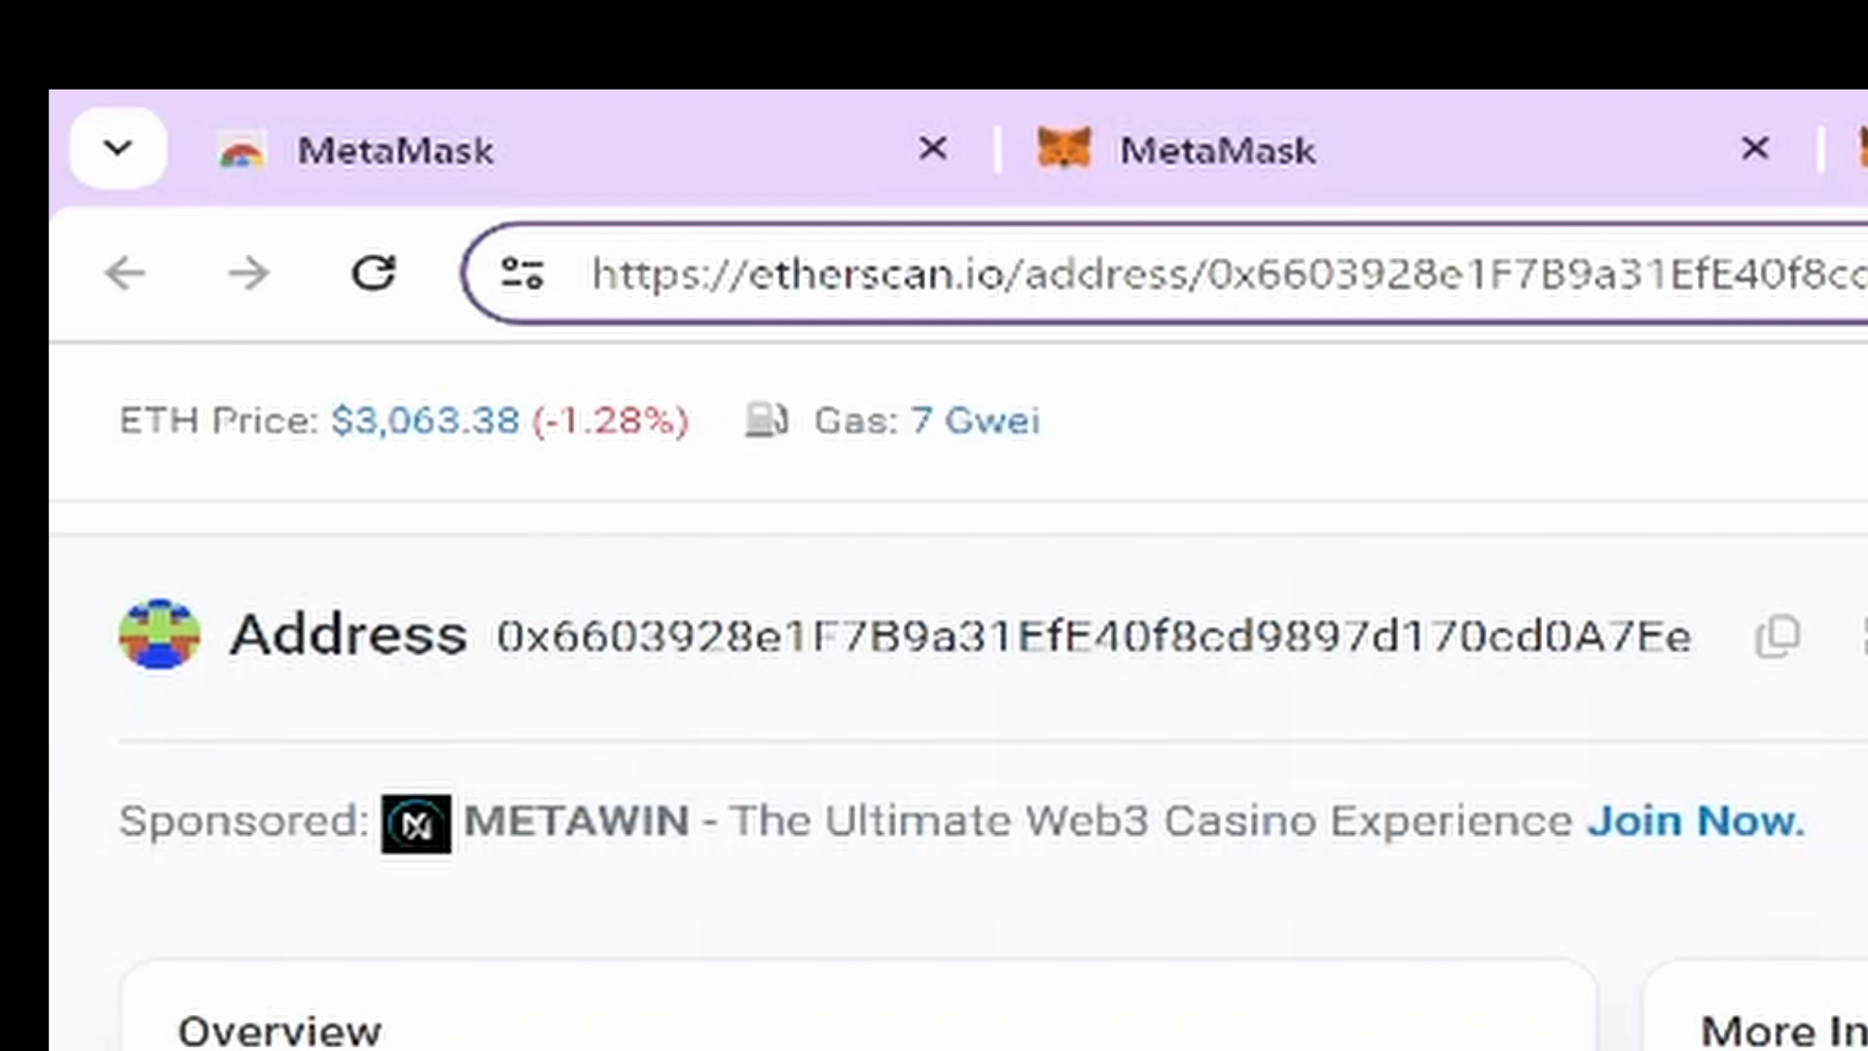
mouse_move(1092, 407)
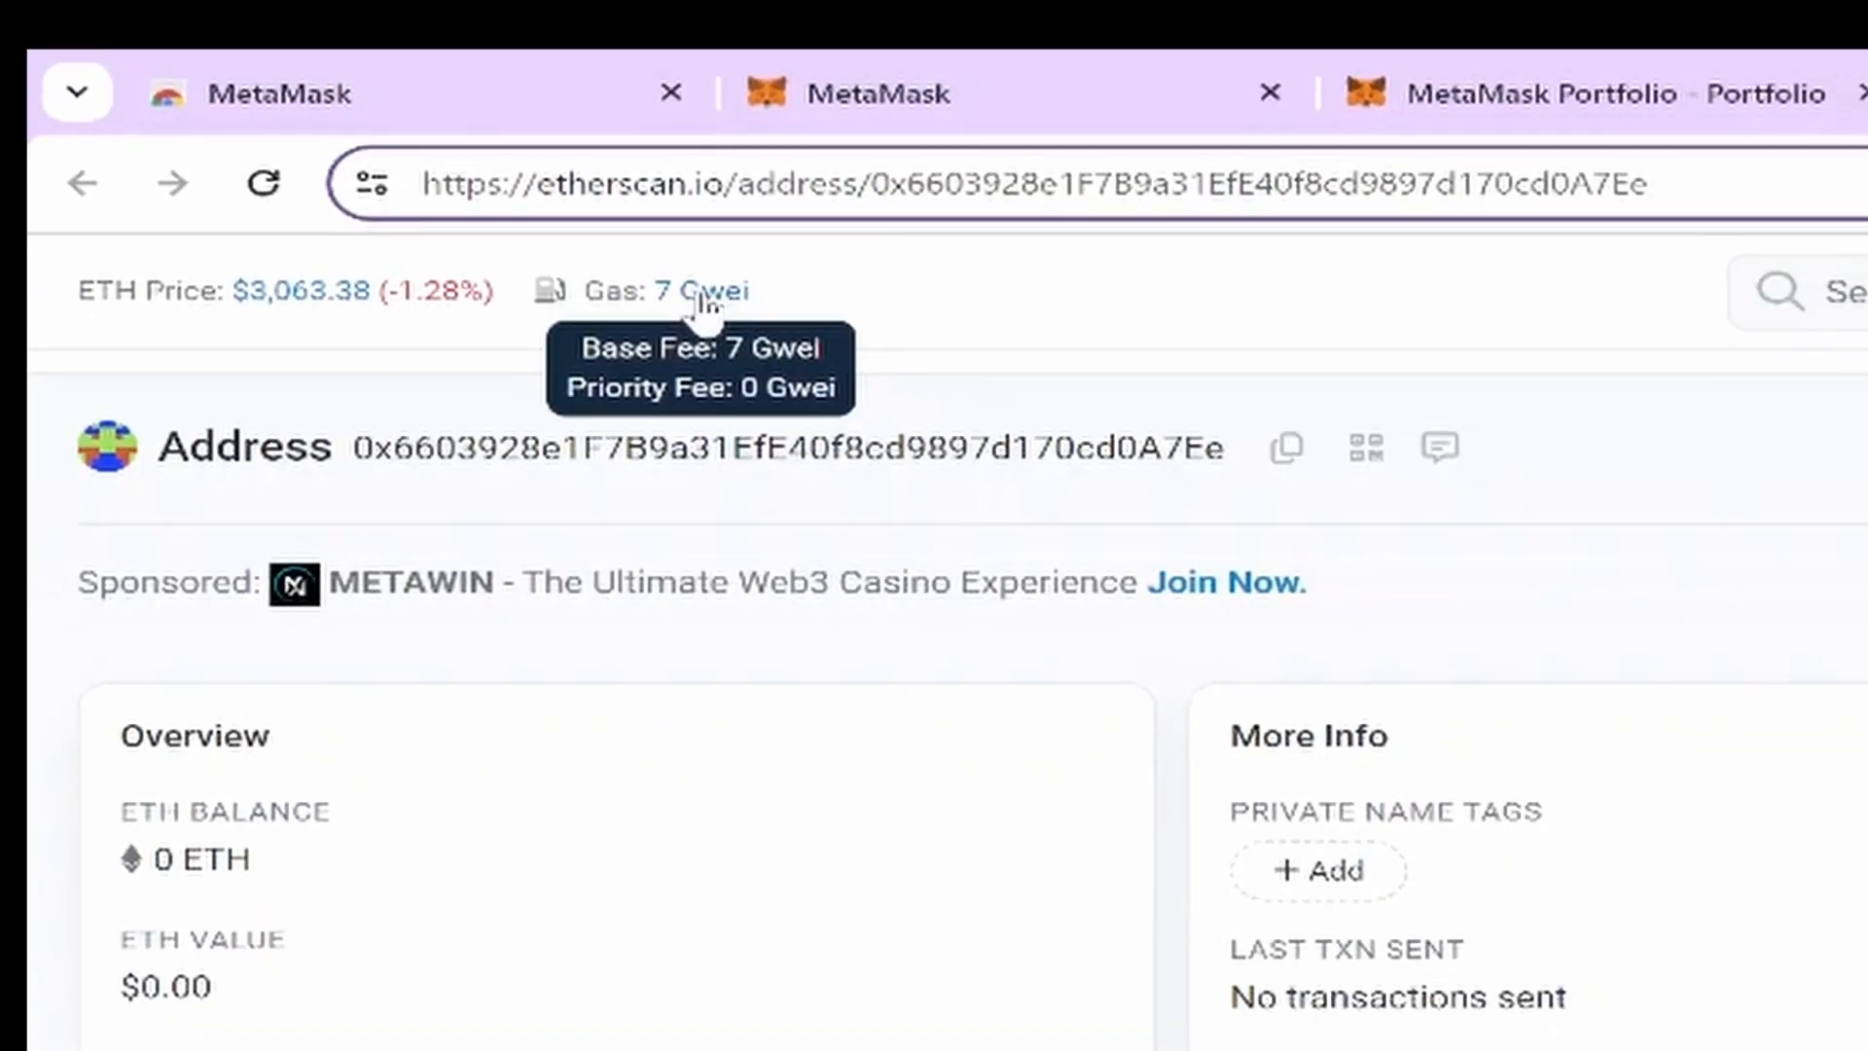
scroll(1148, 336, "down", 2)
scroll(1148, 335, "up", 2)
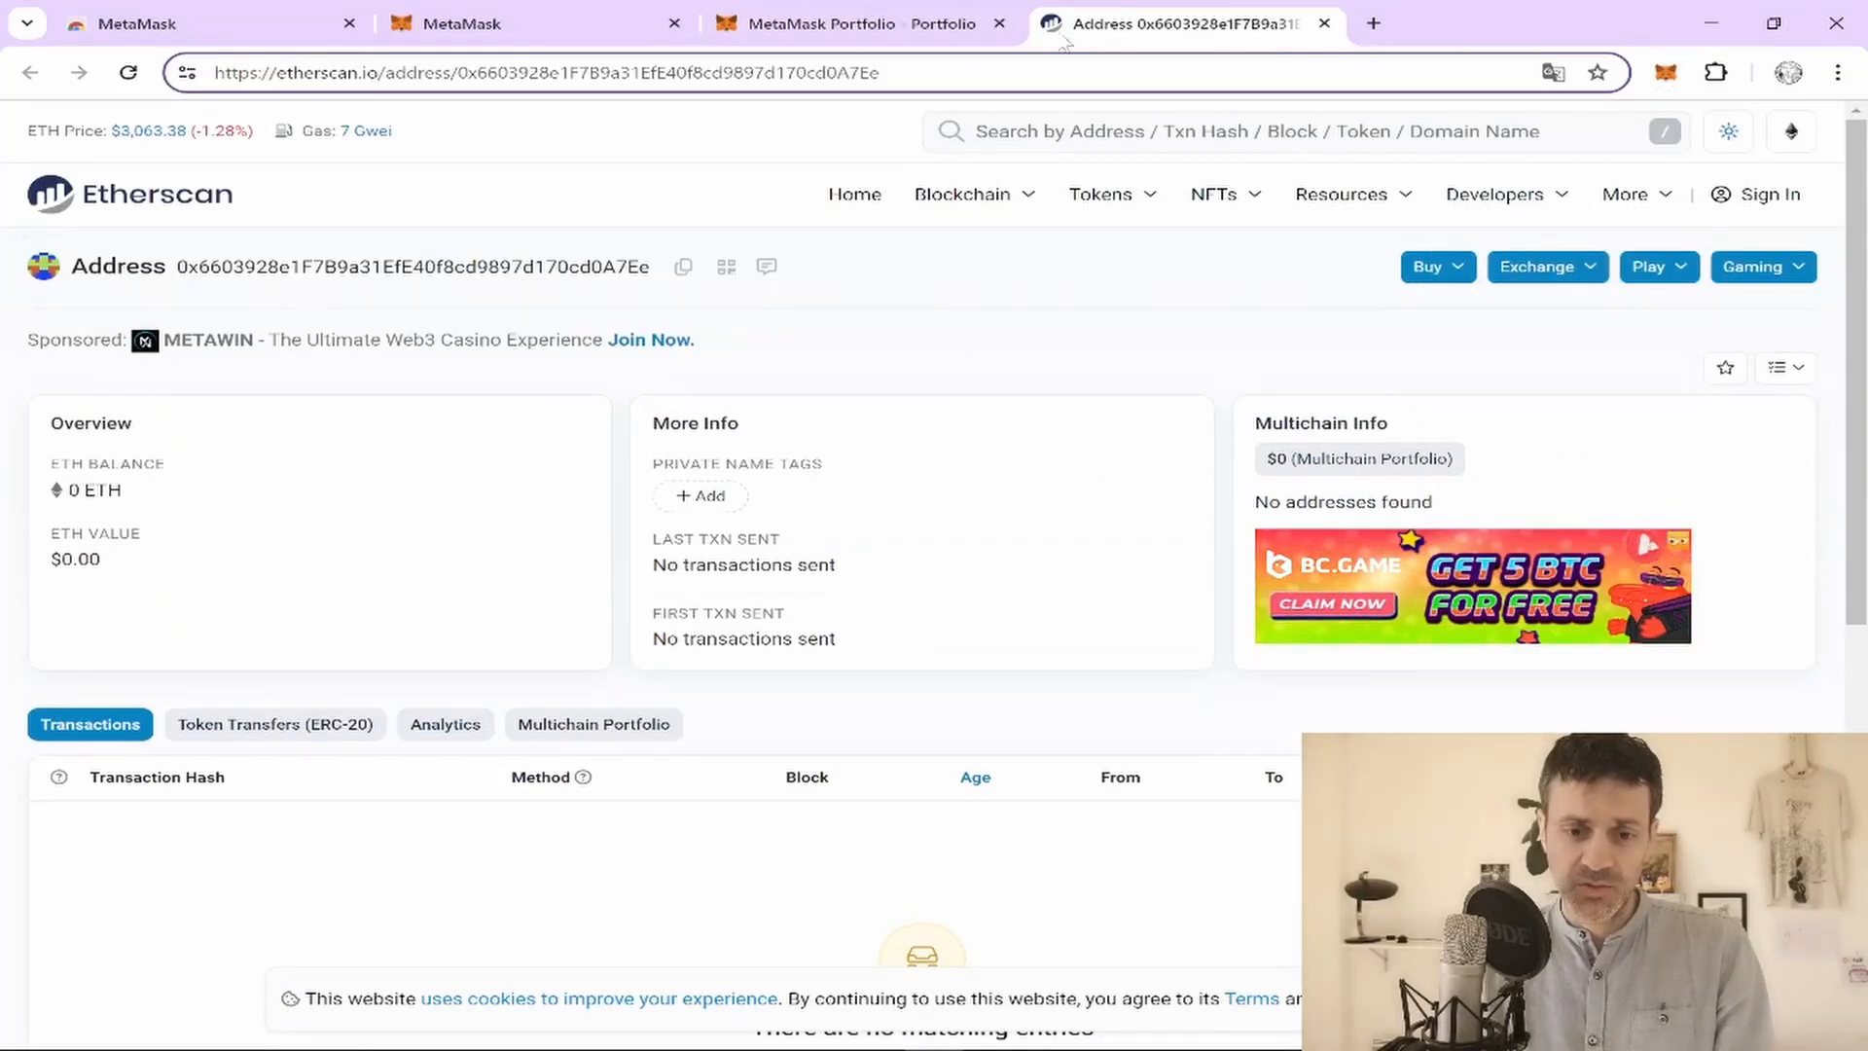
View the list of accounts in the MetaMask wallet and close it
left_click(1666, 72)
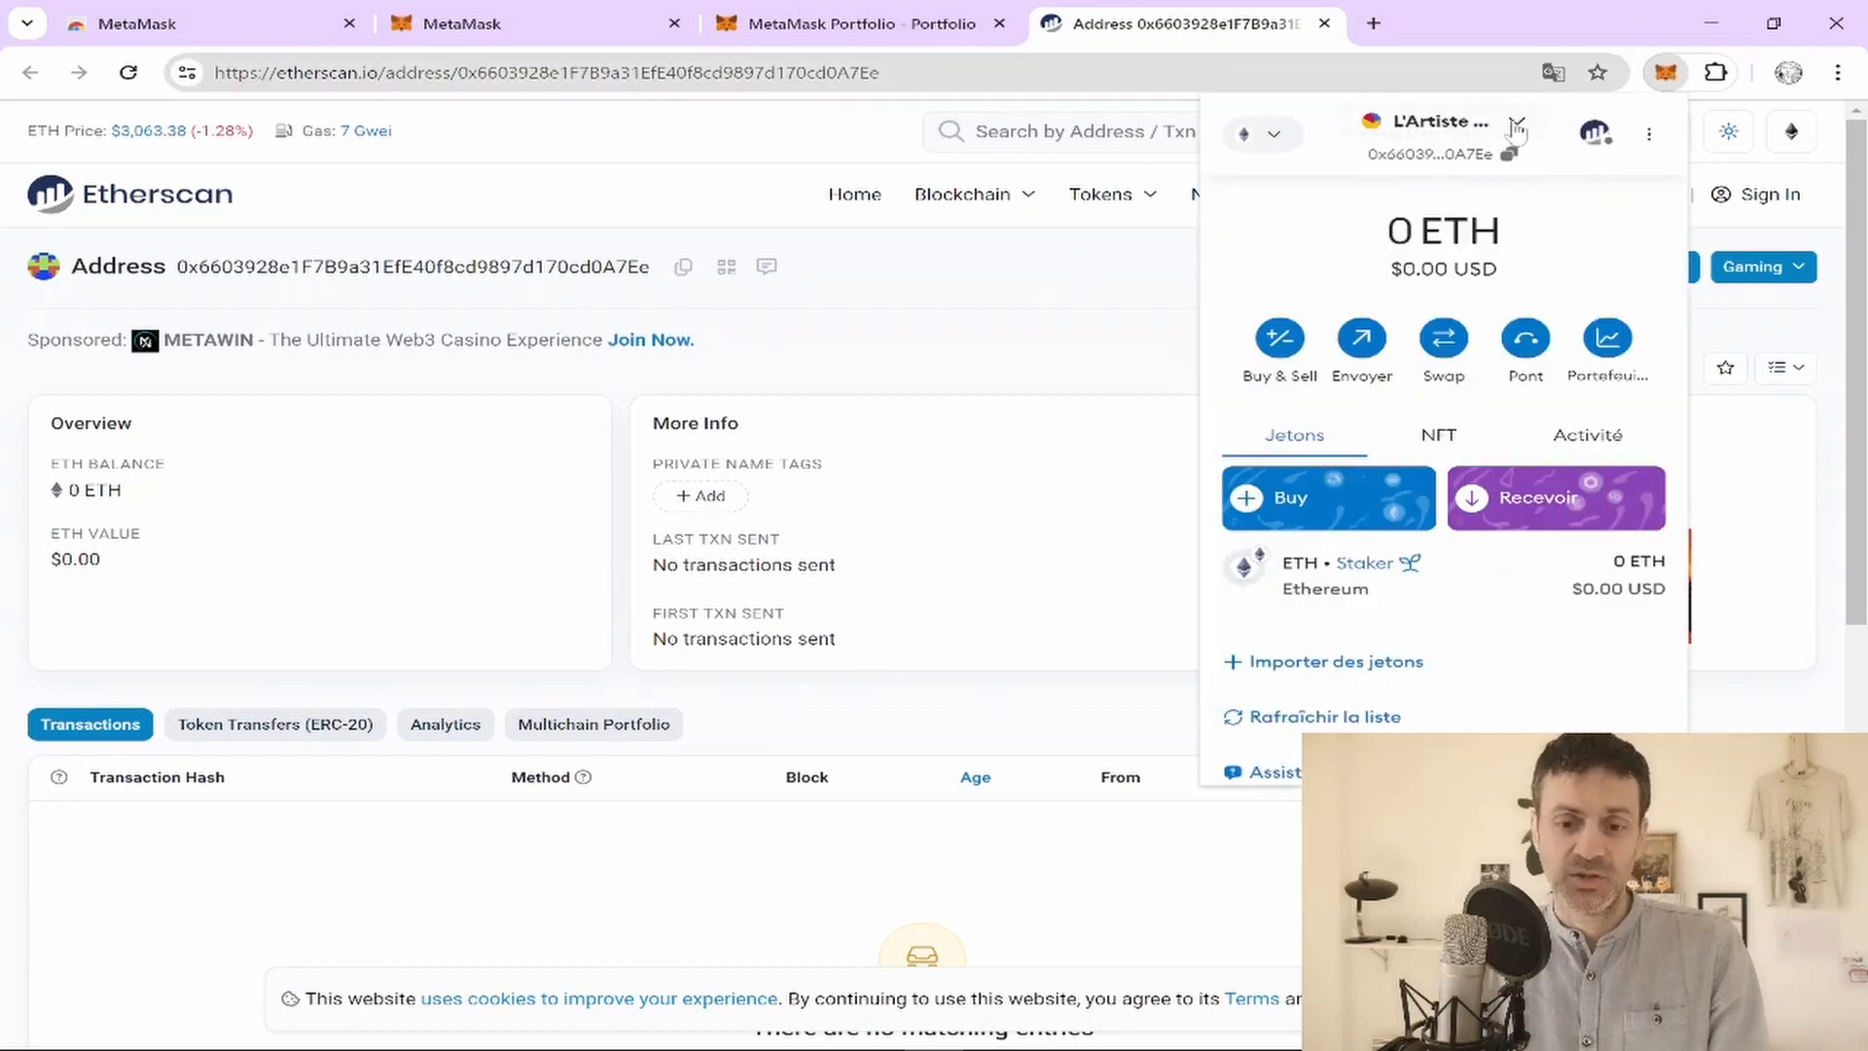
left_click(1518, 123)
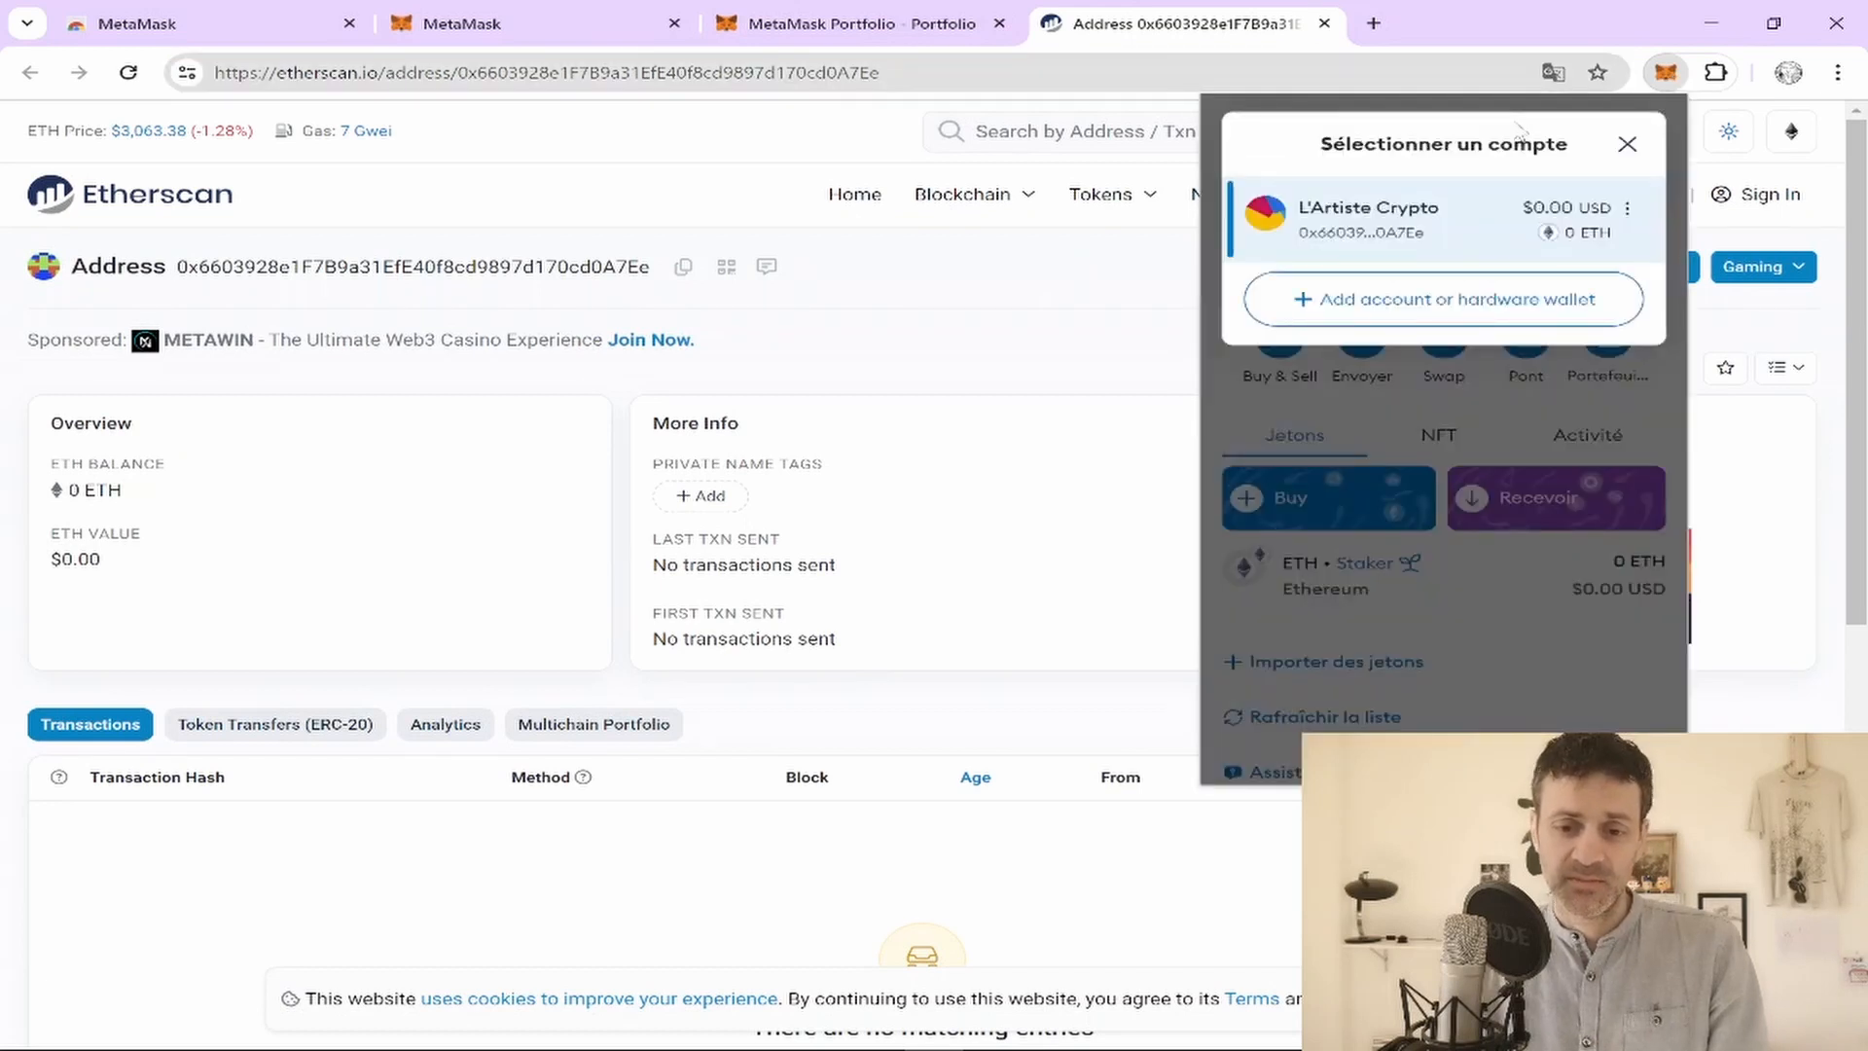
left_click(1624, 142)
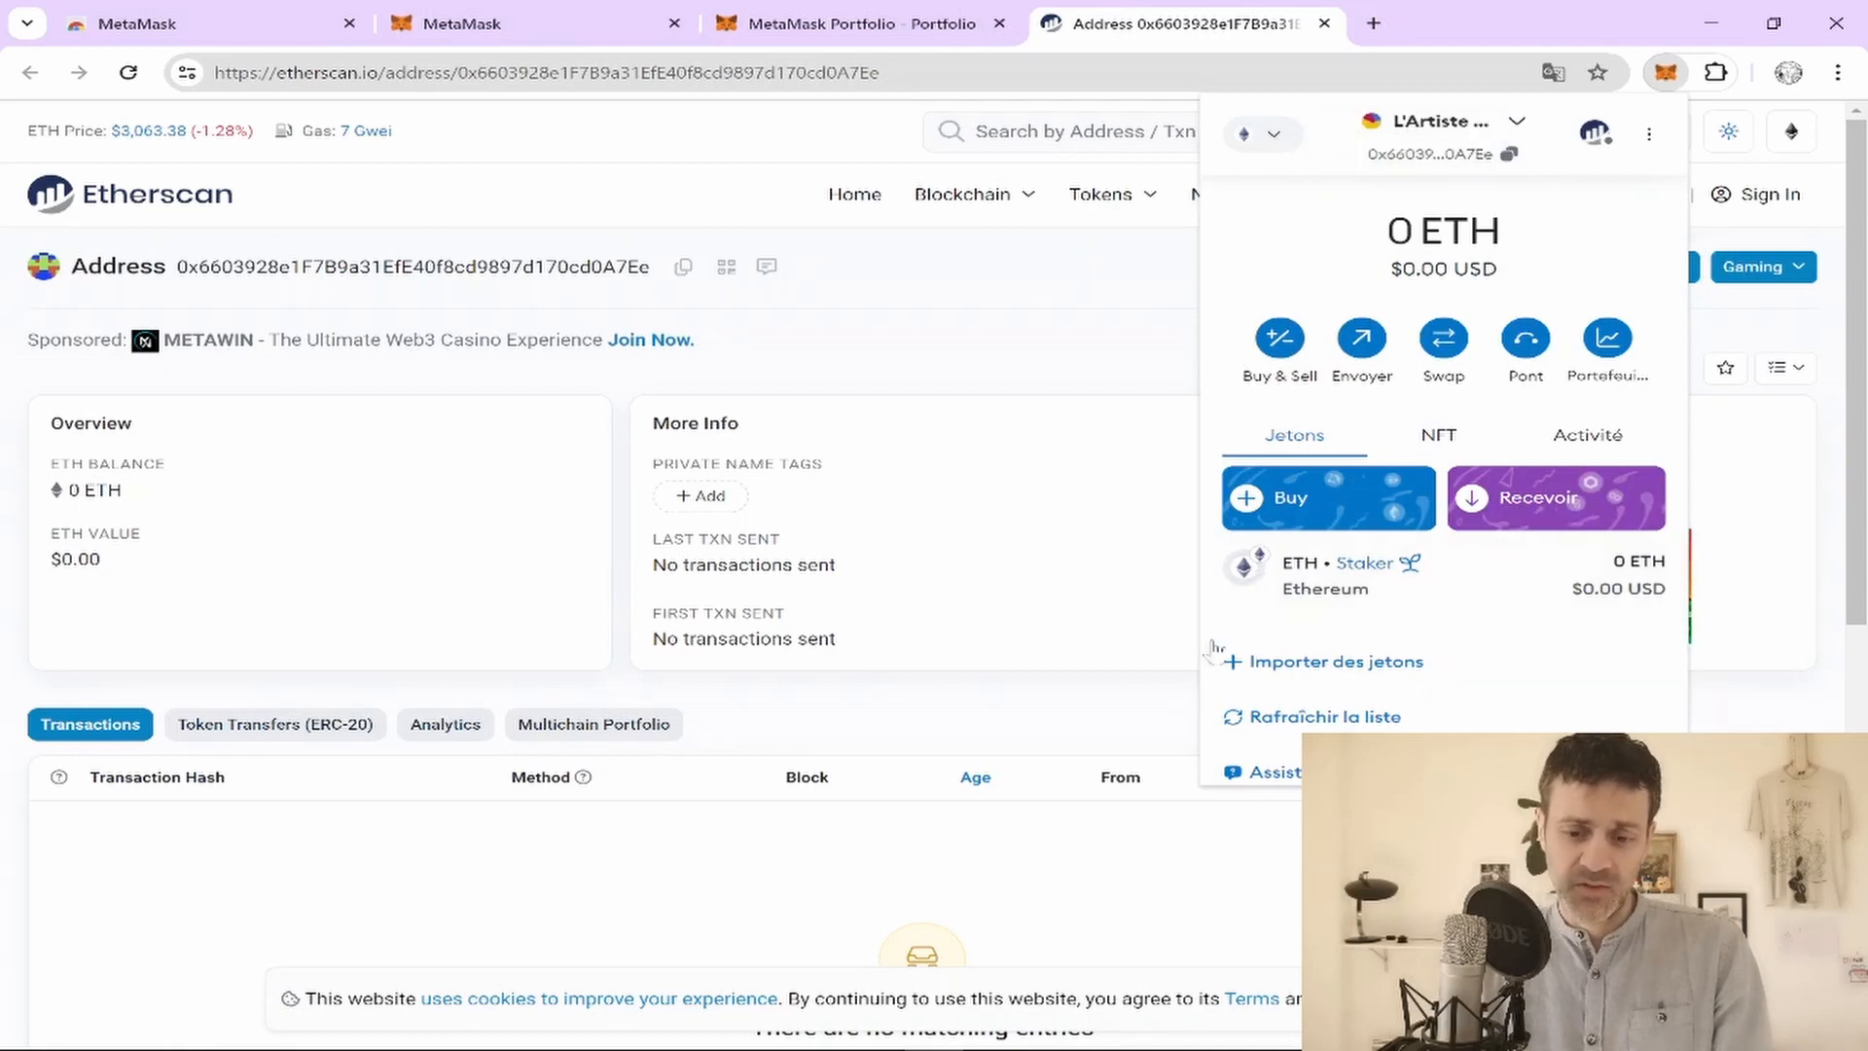
Open chainlist.org in a new browser tab and dismiss the translation offer
left_click(1375, 22)
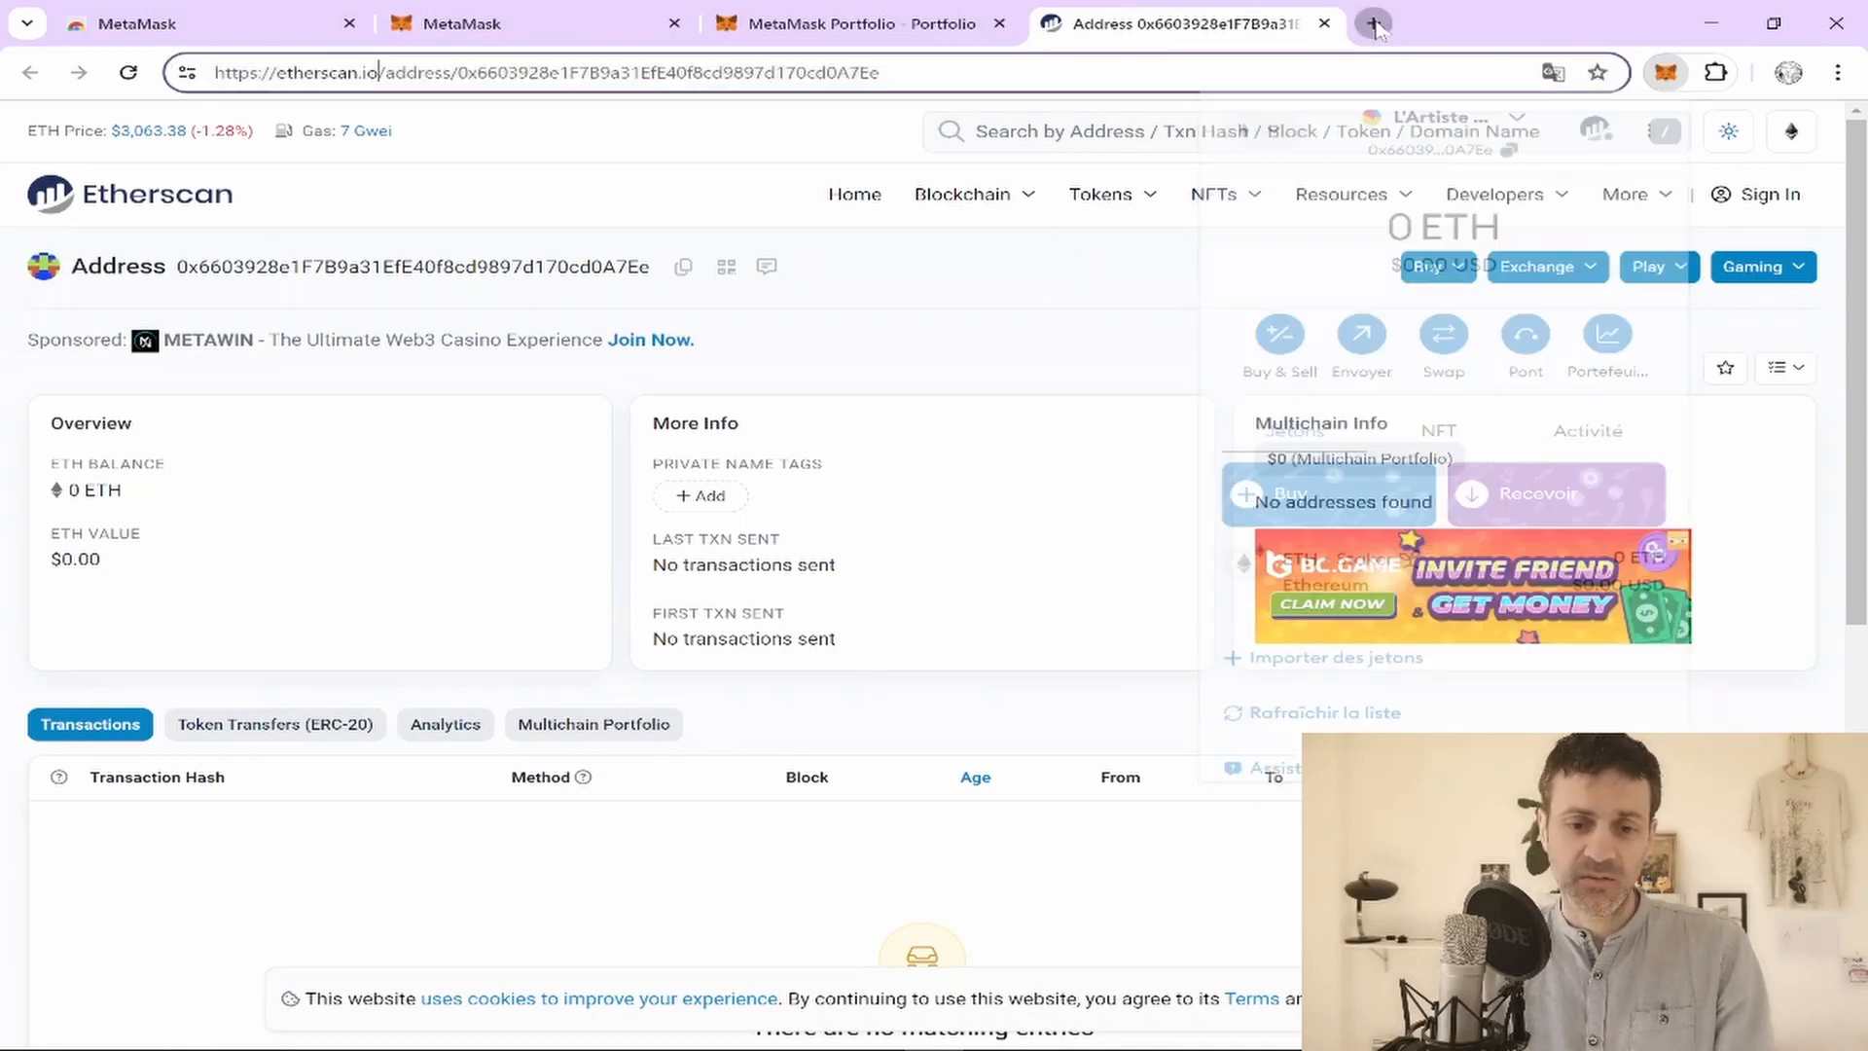
type("chainlist.org")
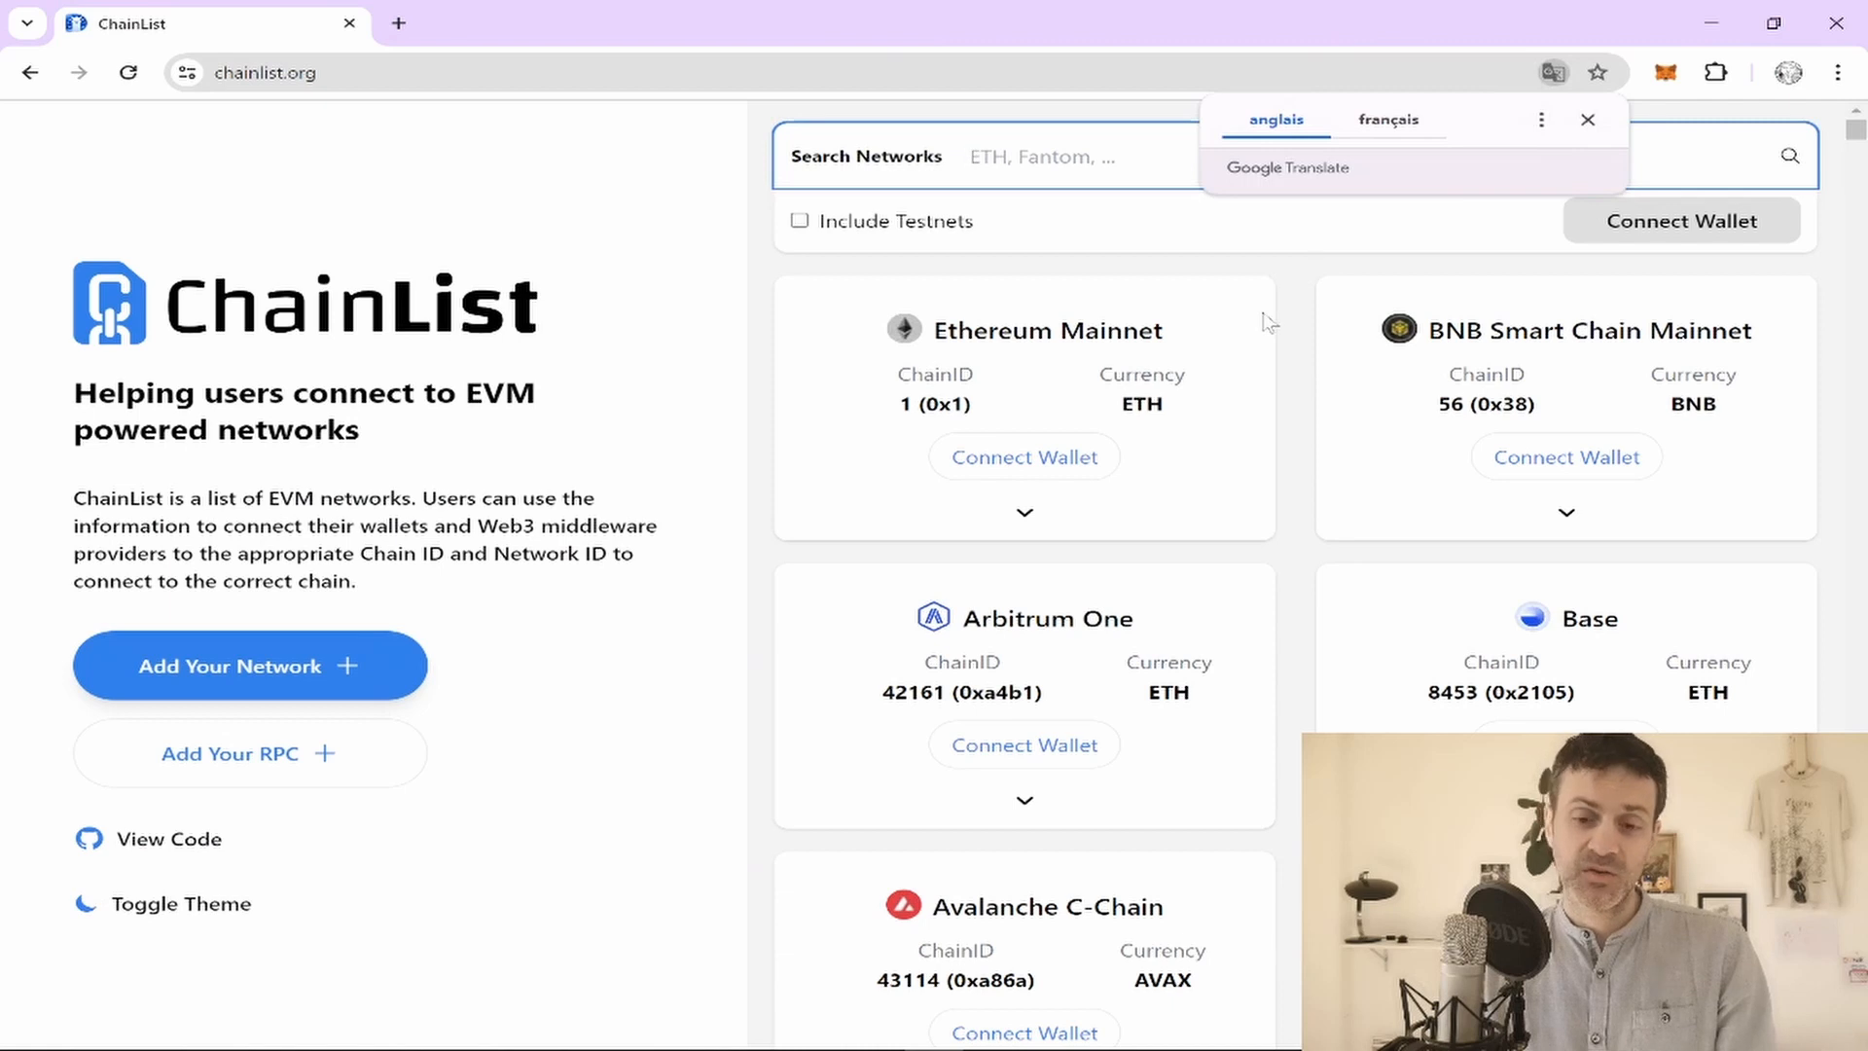
left_click(1588, 119)
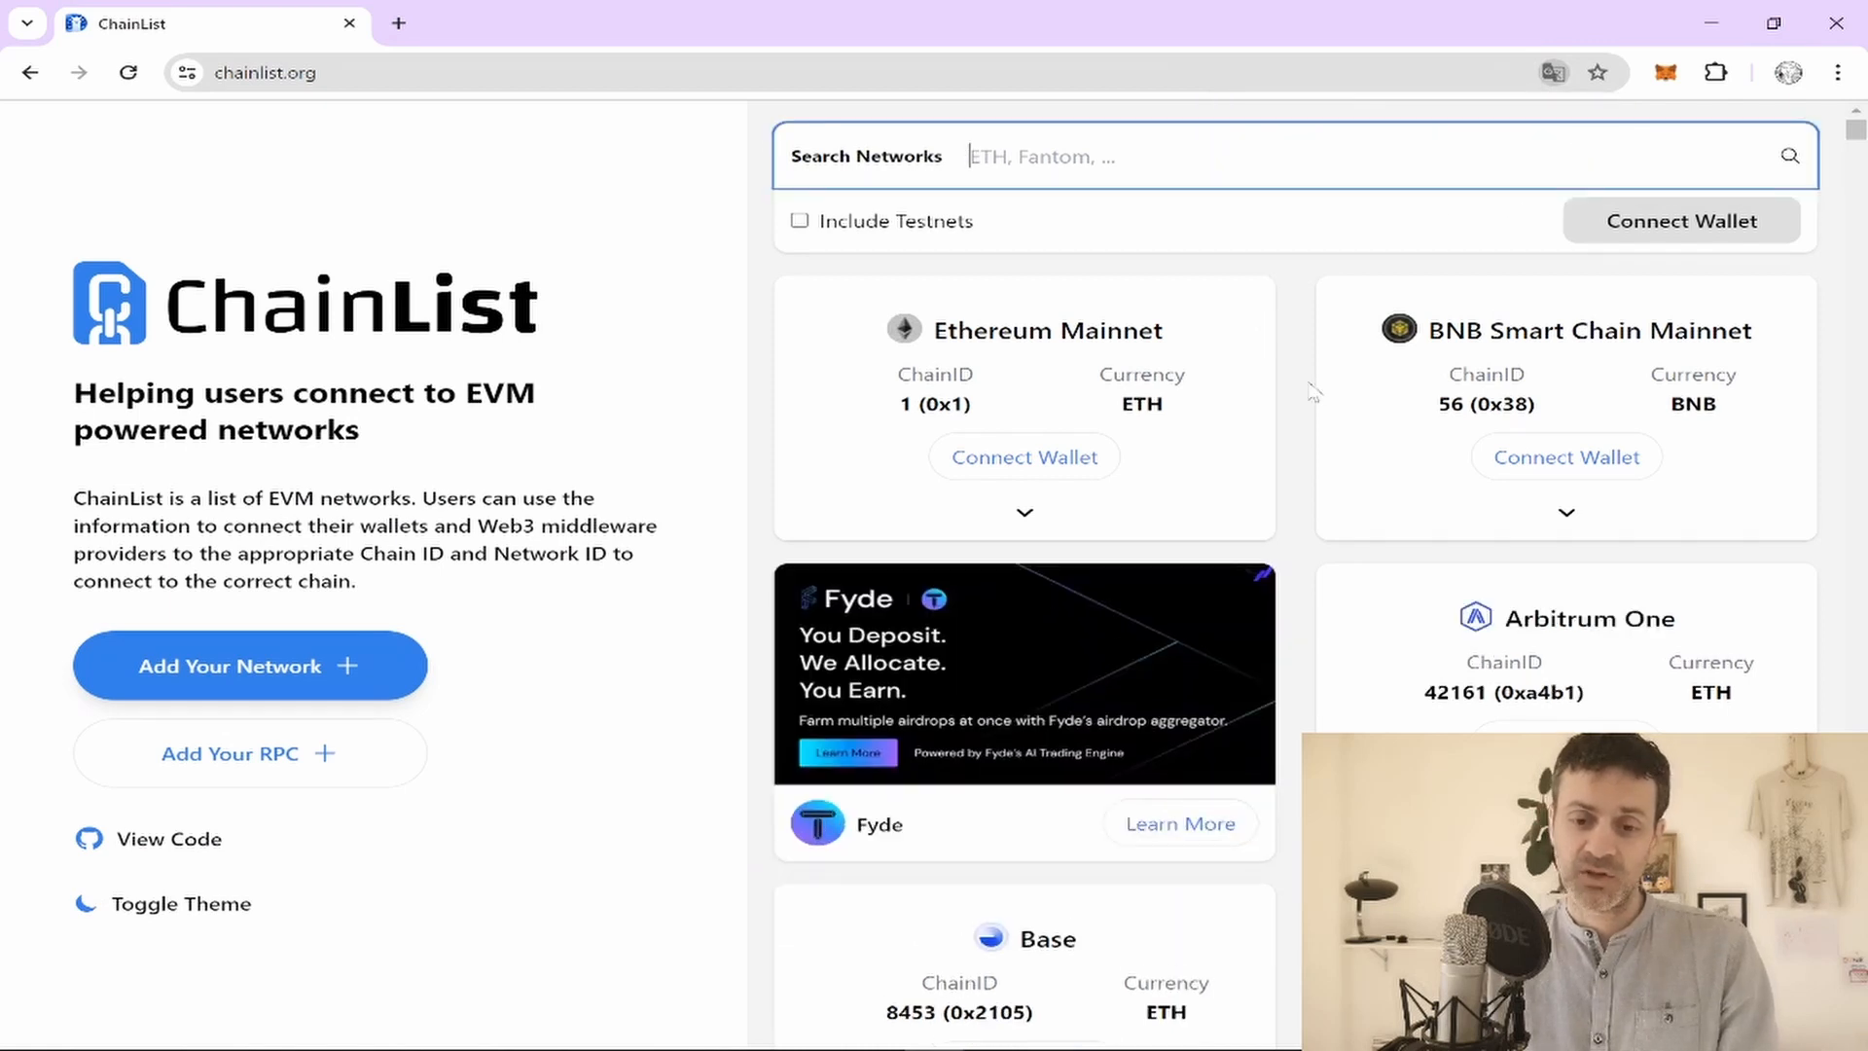
Connect the MetaMask wallet account to ChainList from the BNB Smart Chain Mainnet entry
left_click(1569, 463)
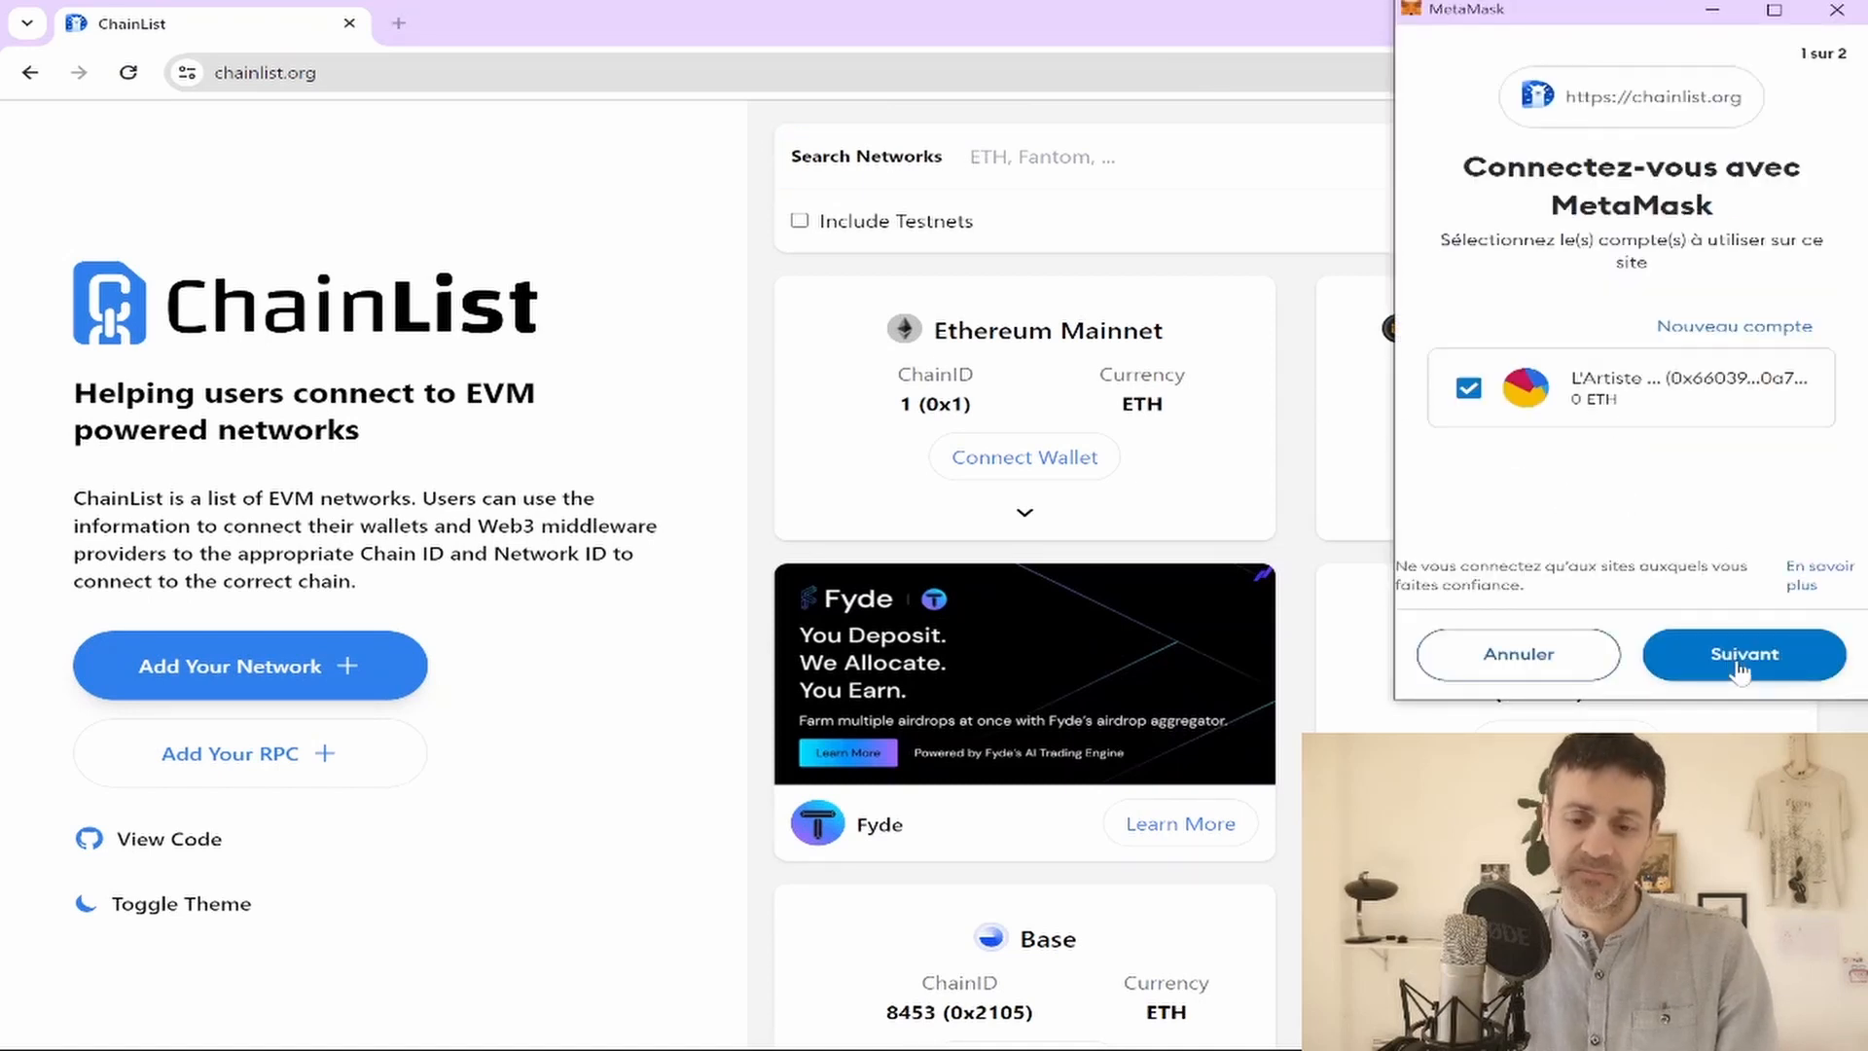
left_click(1740, 669)
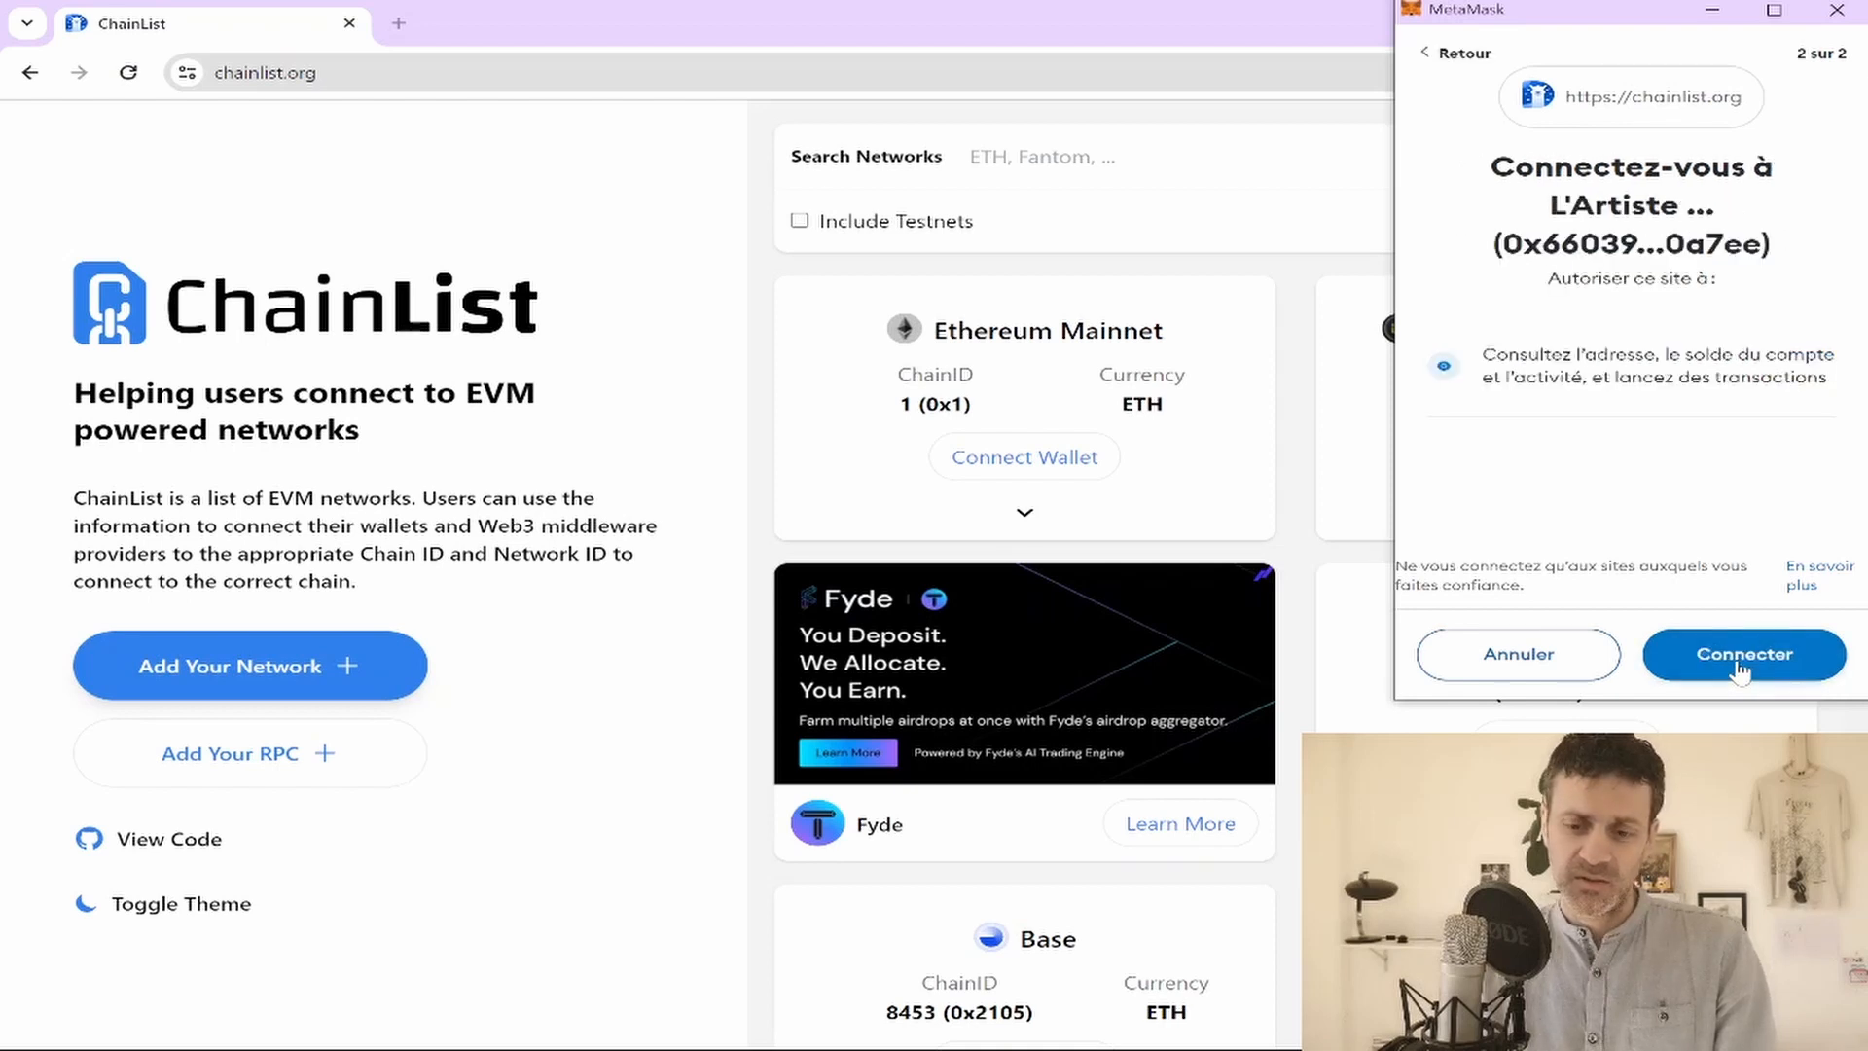
left_click(1741, 669)
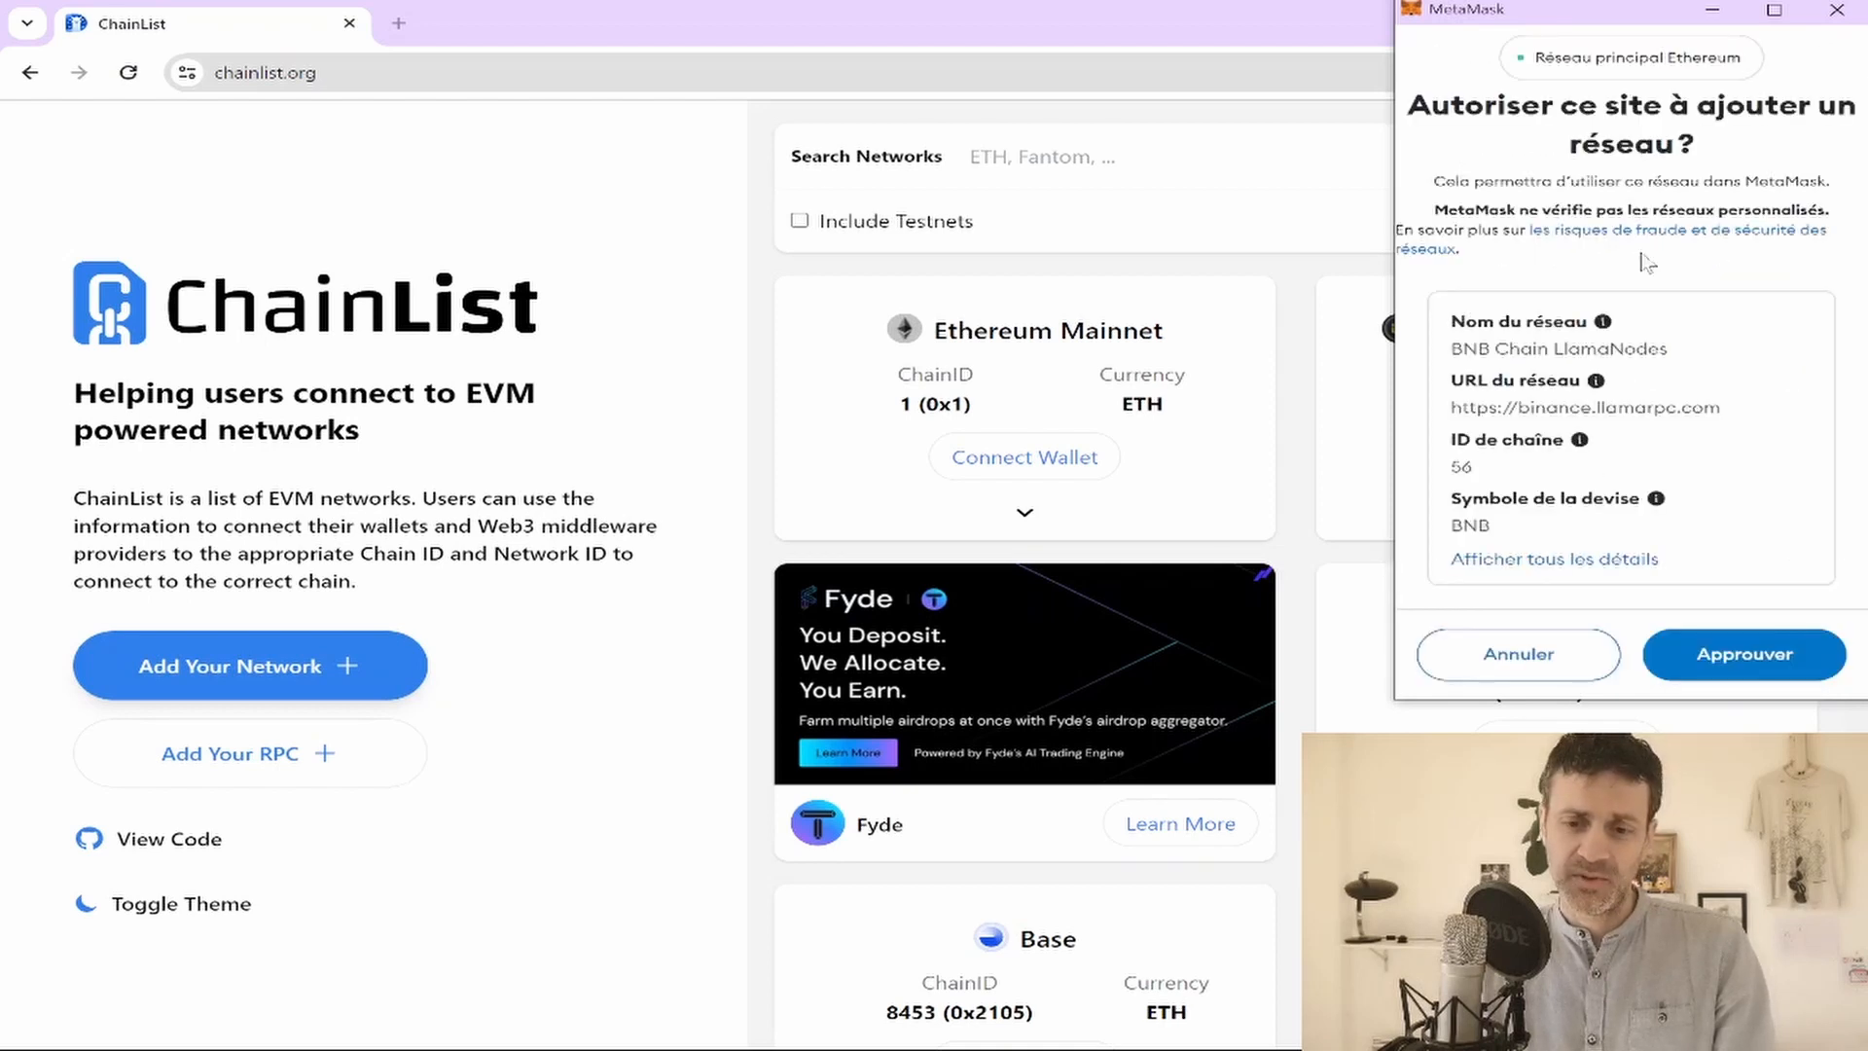
Review and approve adding the BNB Chain LlamaNodes network to MetaMask, and authorize the switch to it
scroll(1755, 591, "down", 2)
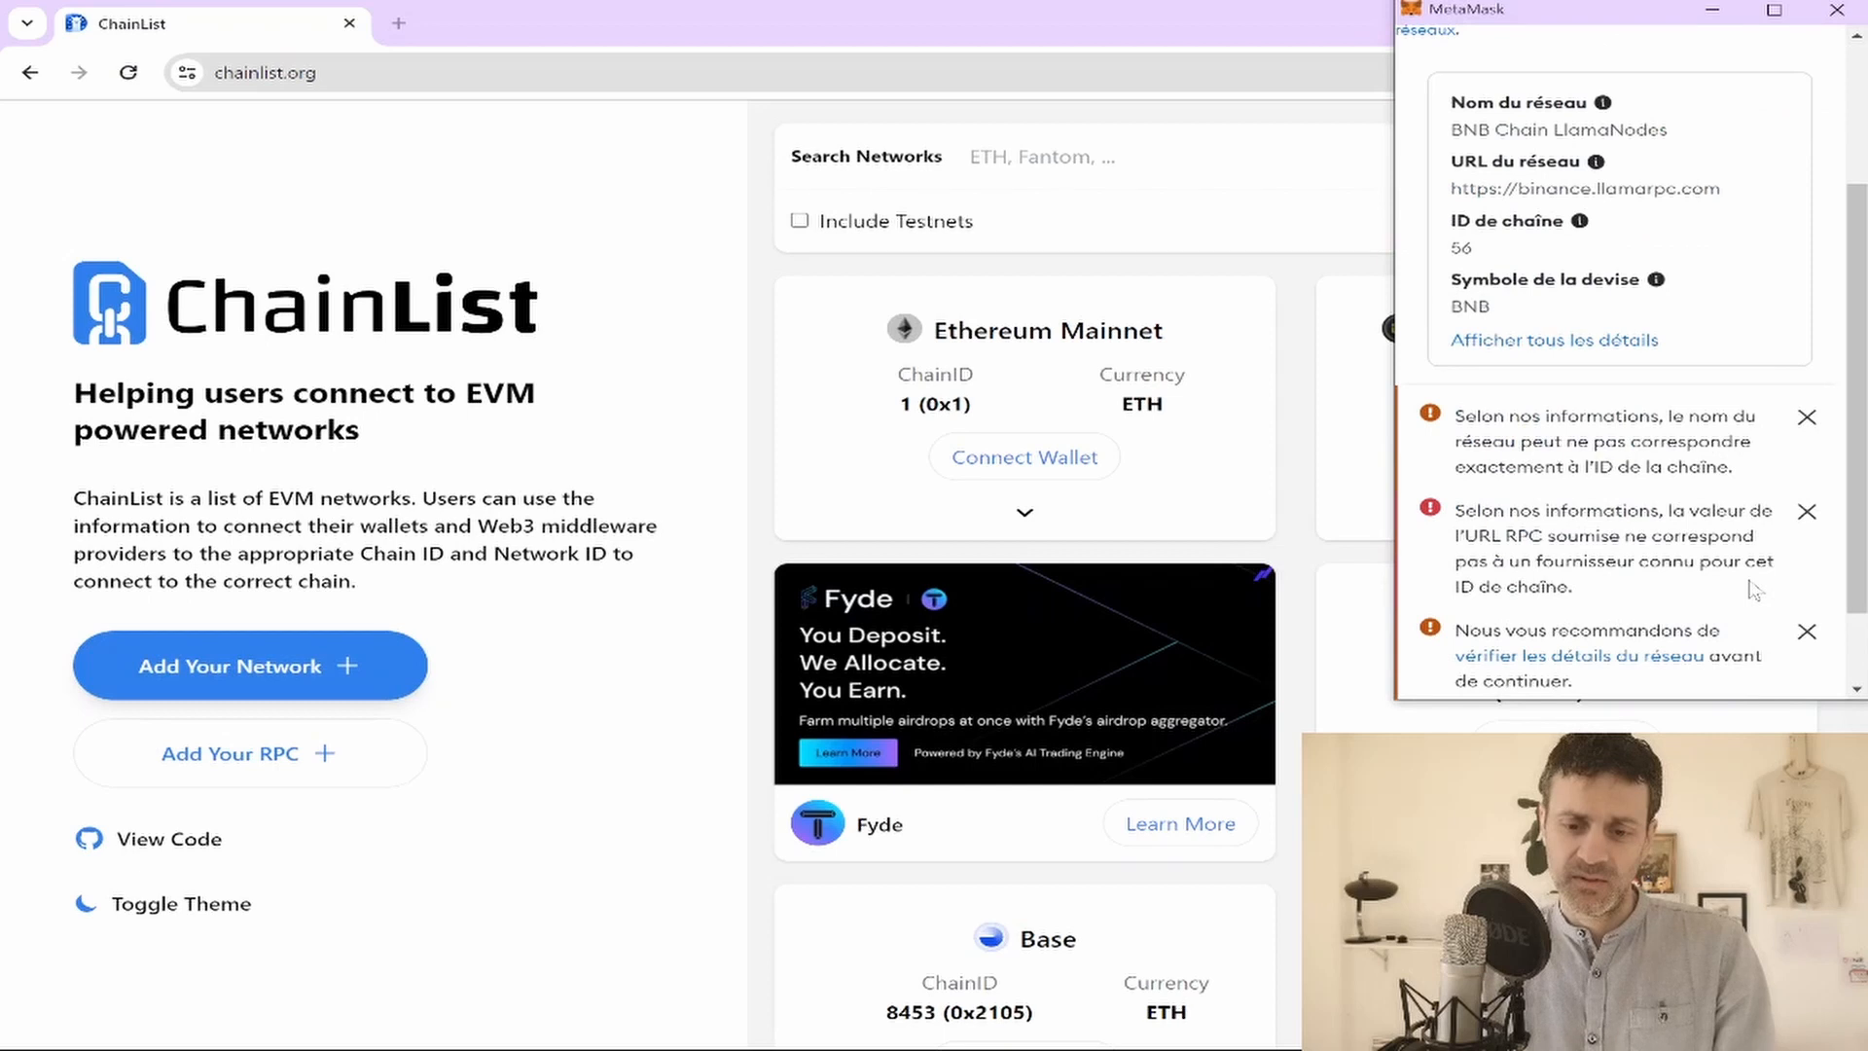
scroll(1754, 590, "down", 1)
left_click(1728, 667)
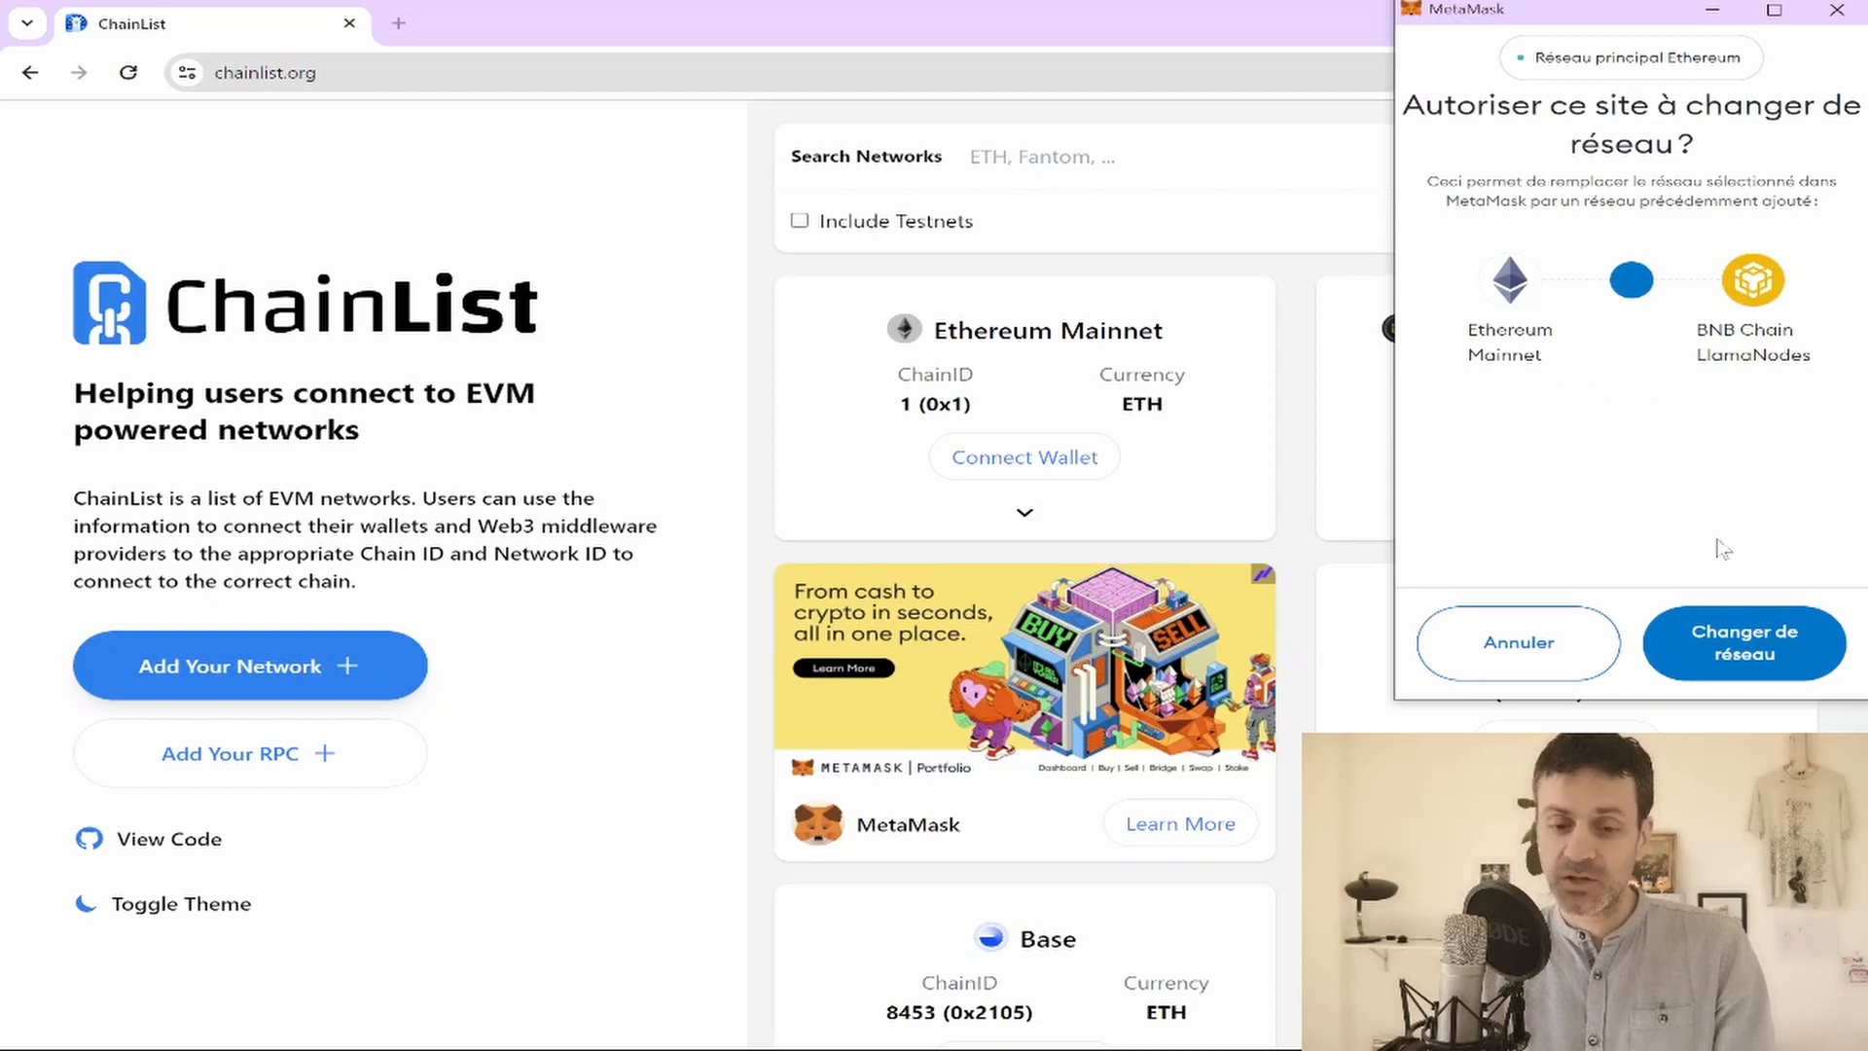
left_click(1771, 653)
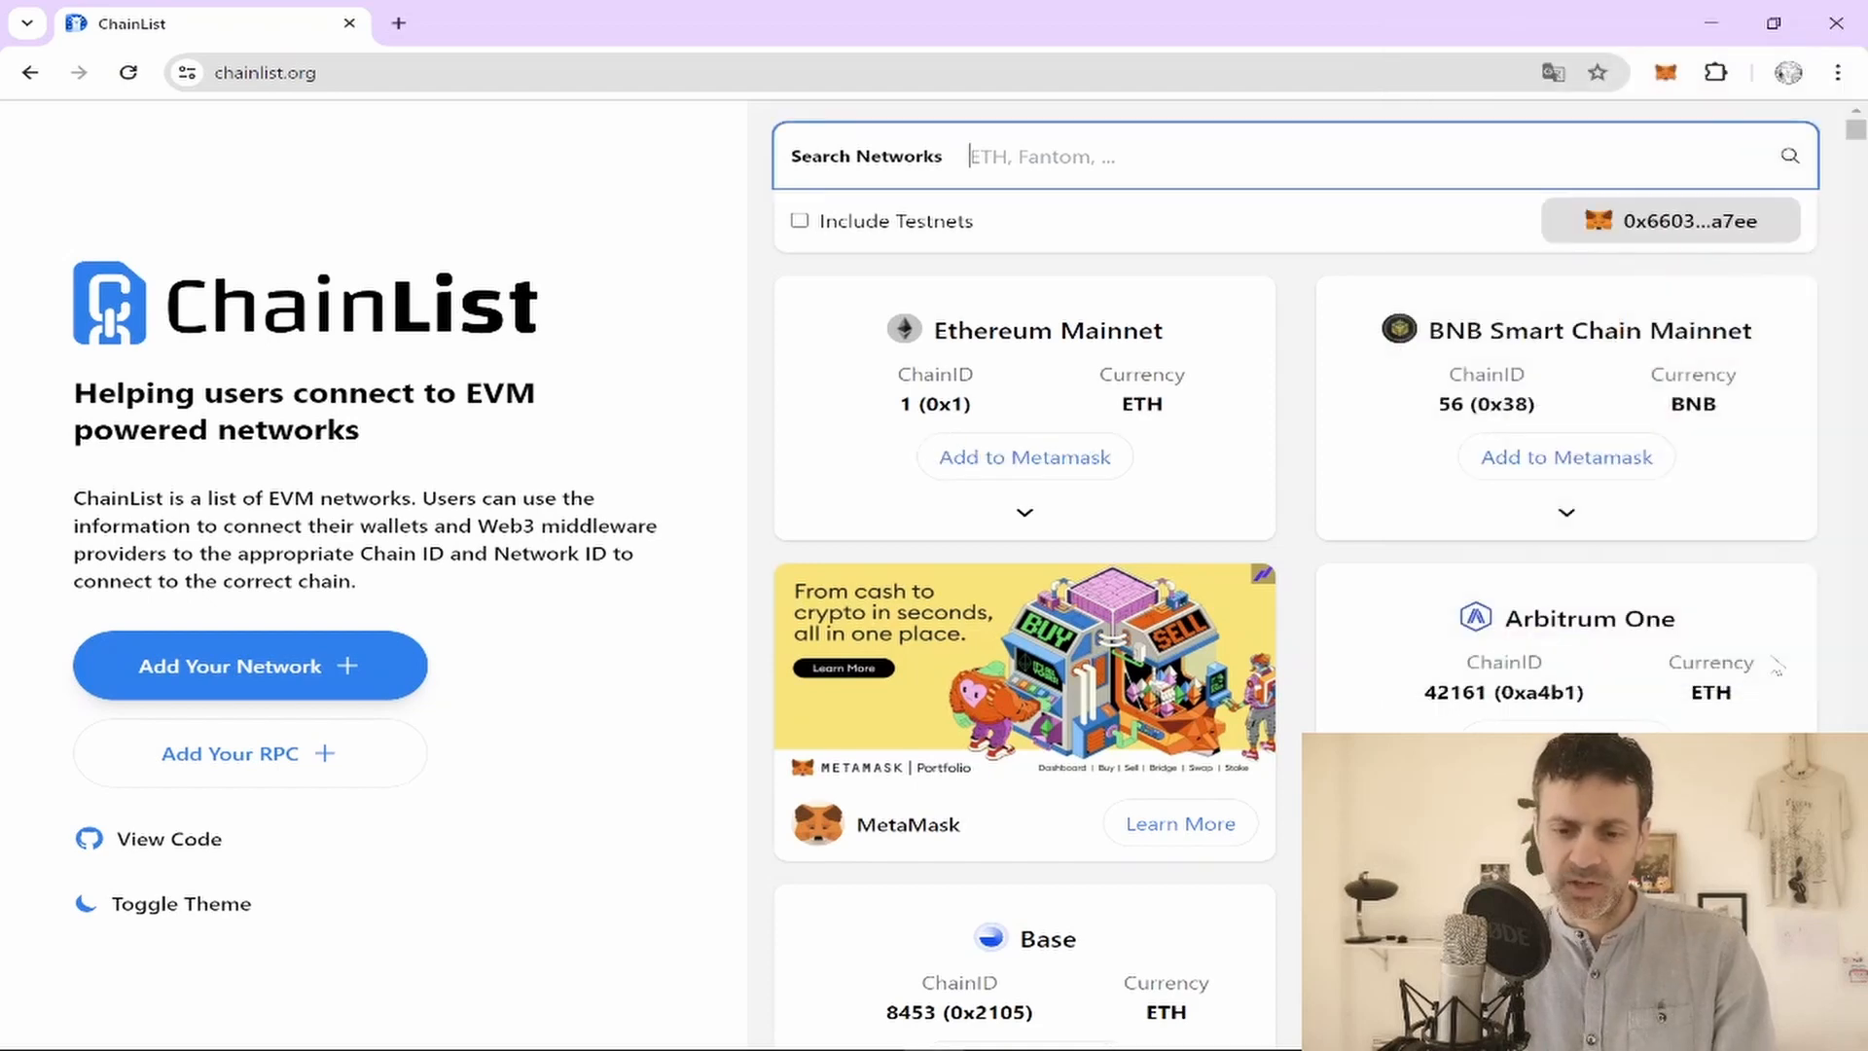
Add Polygon Mainnet to MetaMask from ChainList, approving the Polygon LlamaNodes network and the switch to it
scroll(1304, 513, "down", 2)
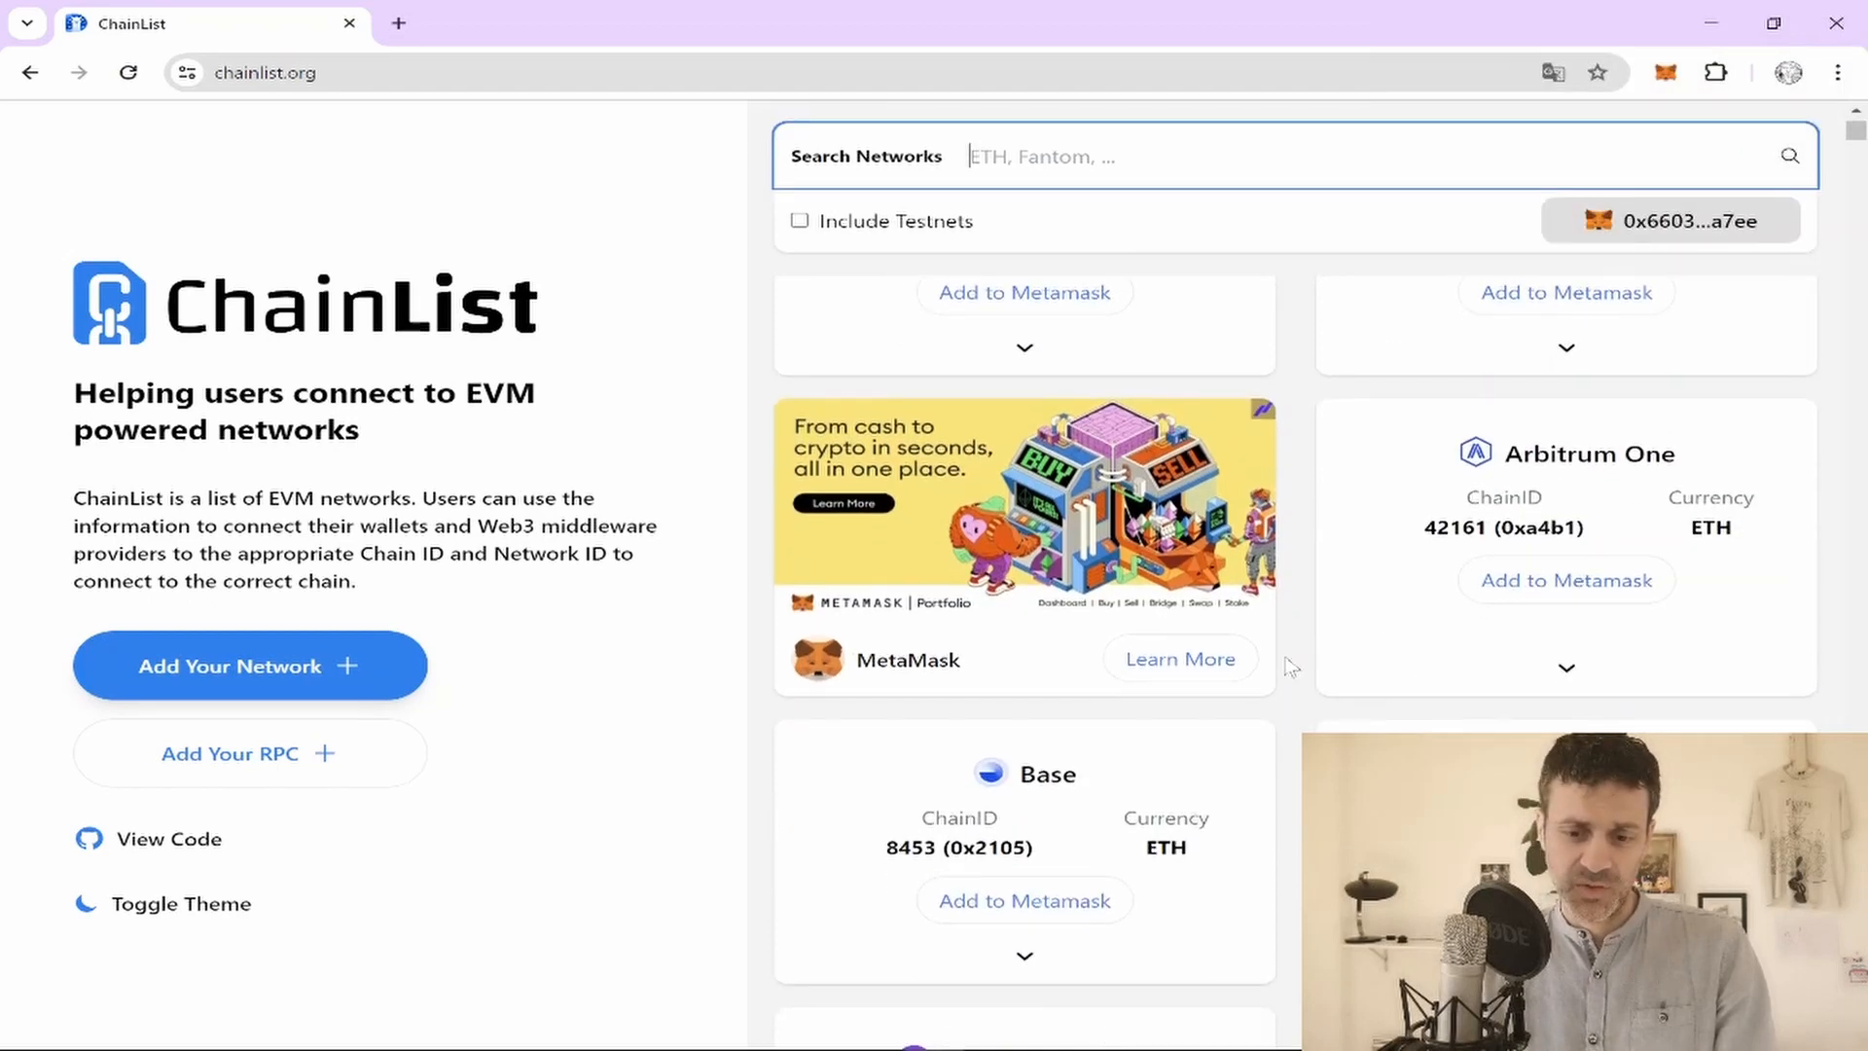
scroll(1292, 668, "down", 3)
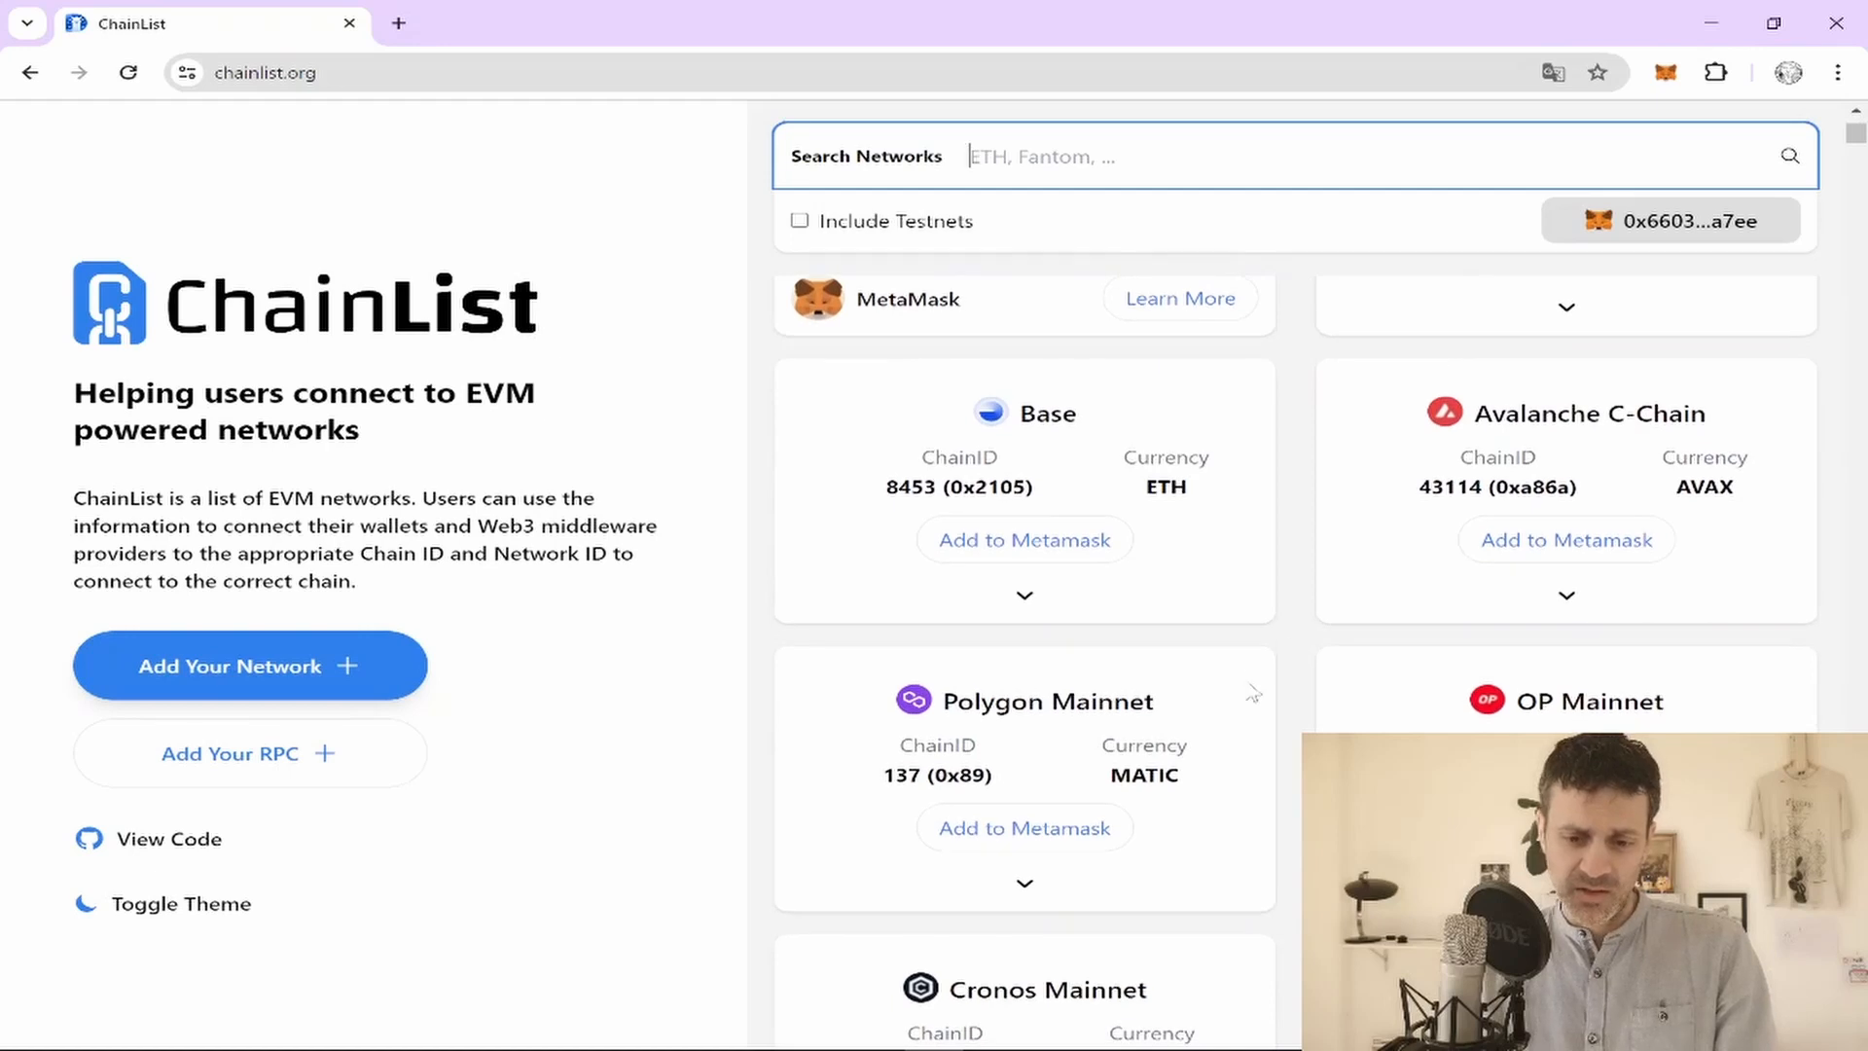
scroll(1253, 694, "down", 2)
left_click(1023, 628)
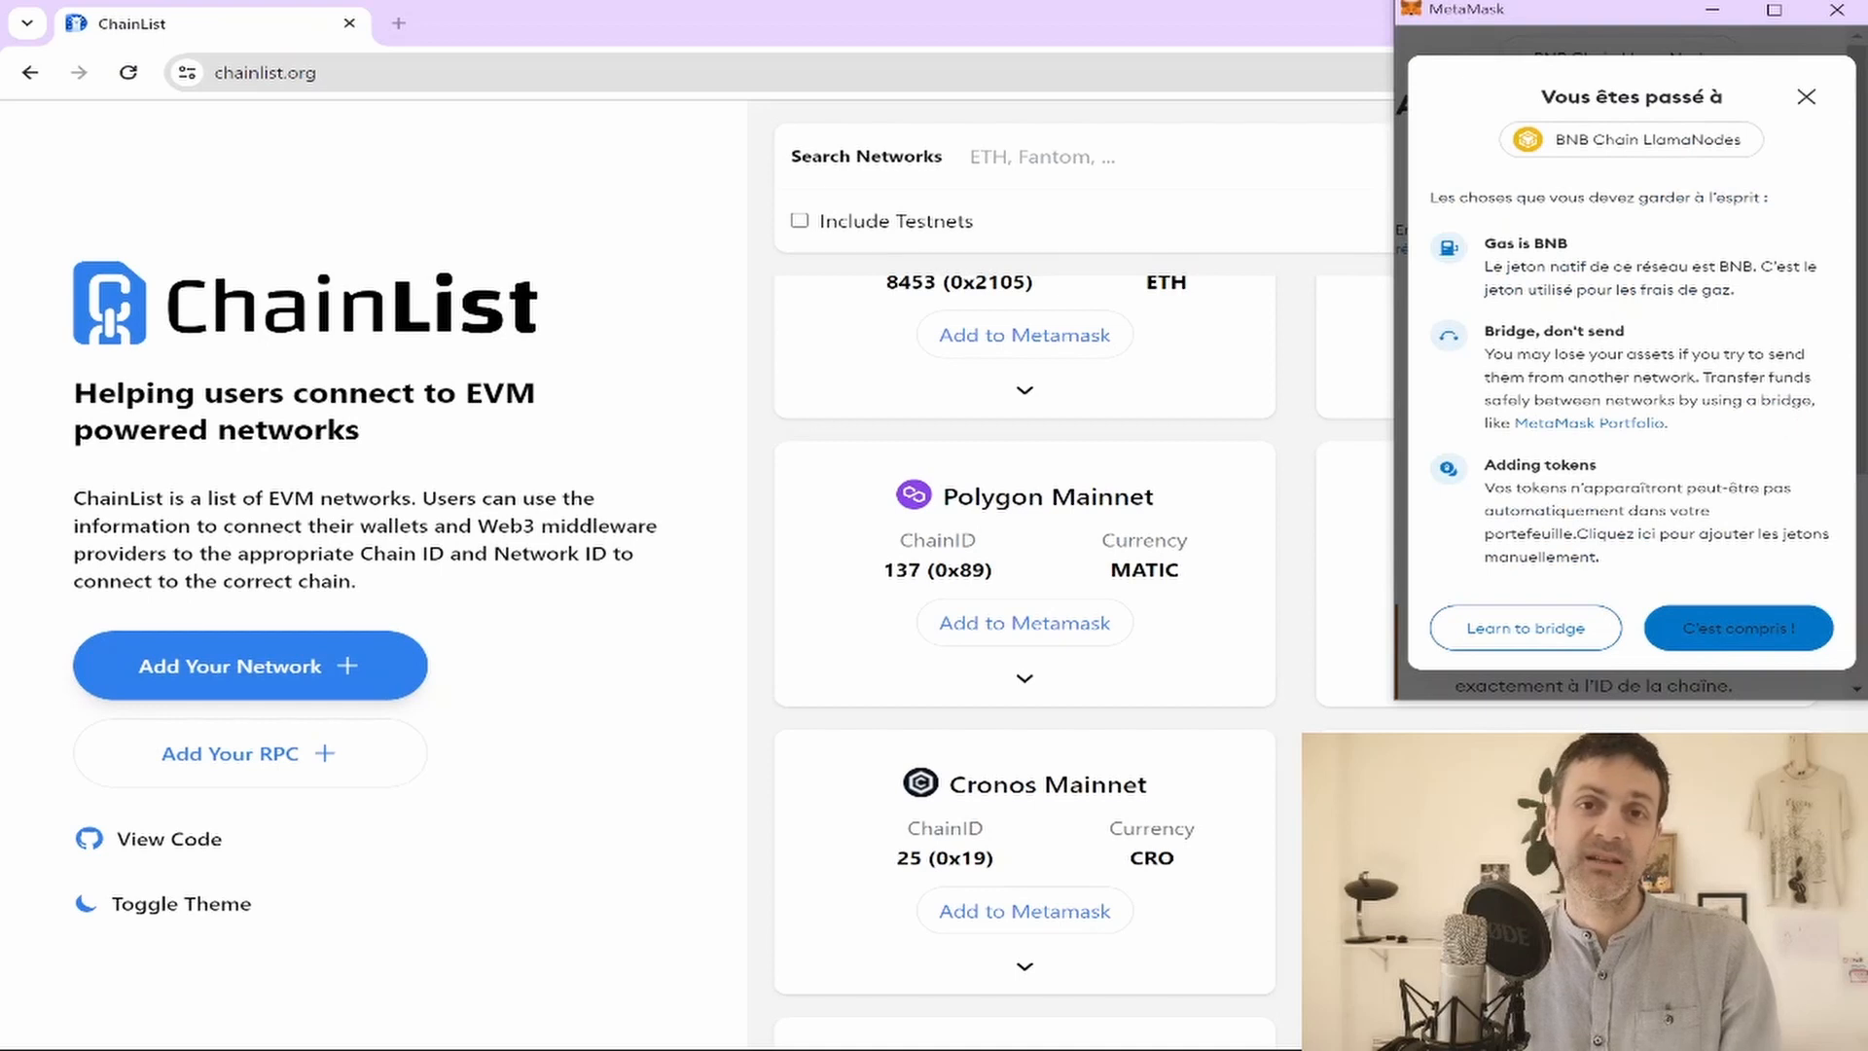
left_click(1737, 630)
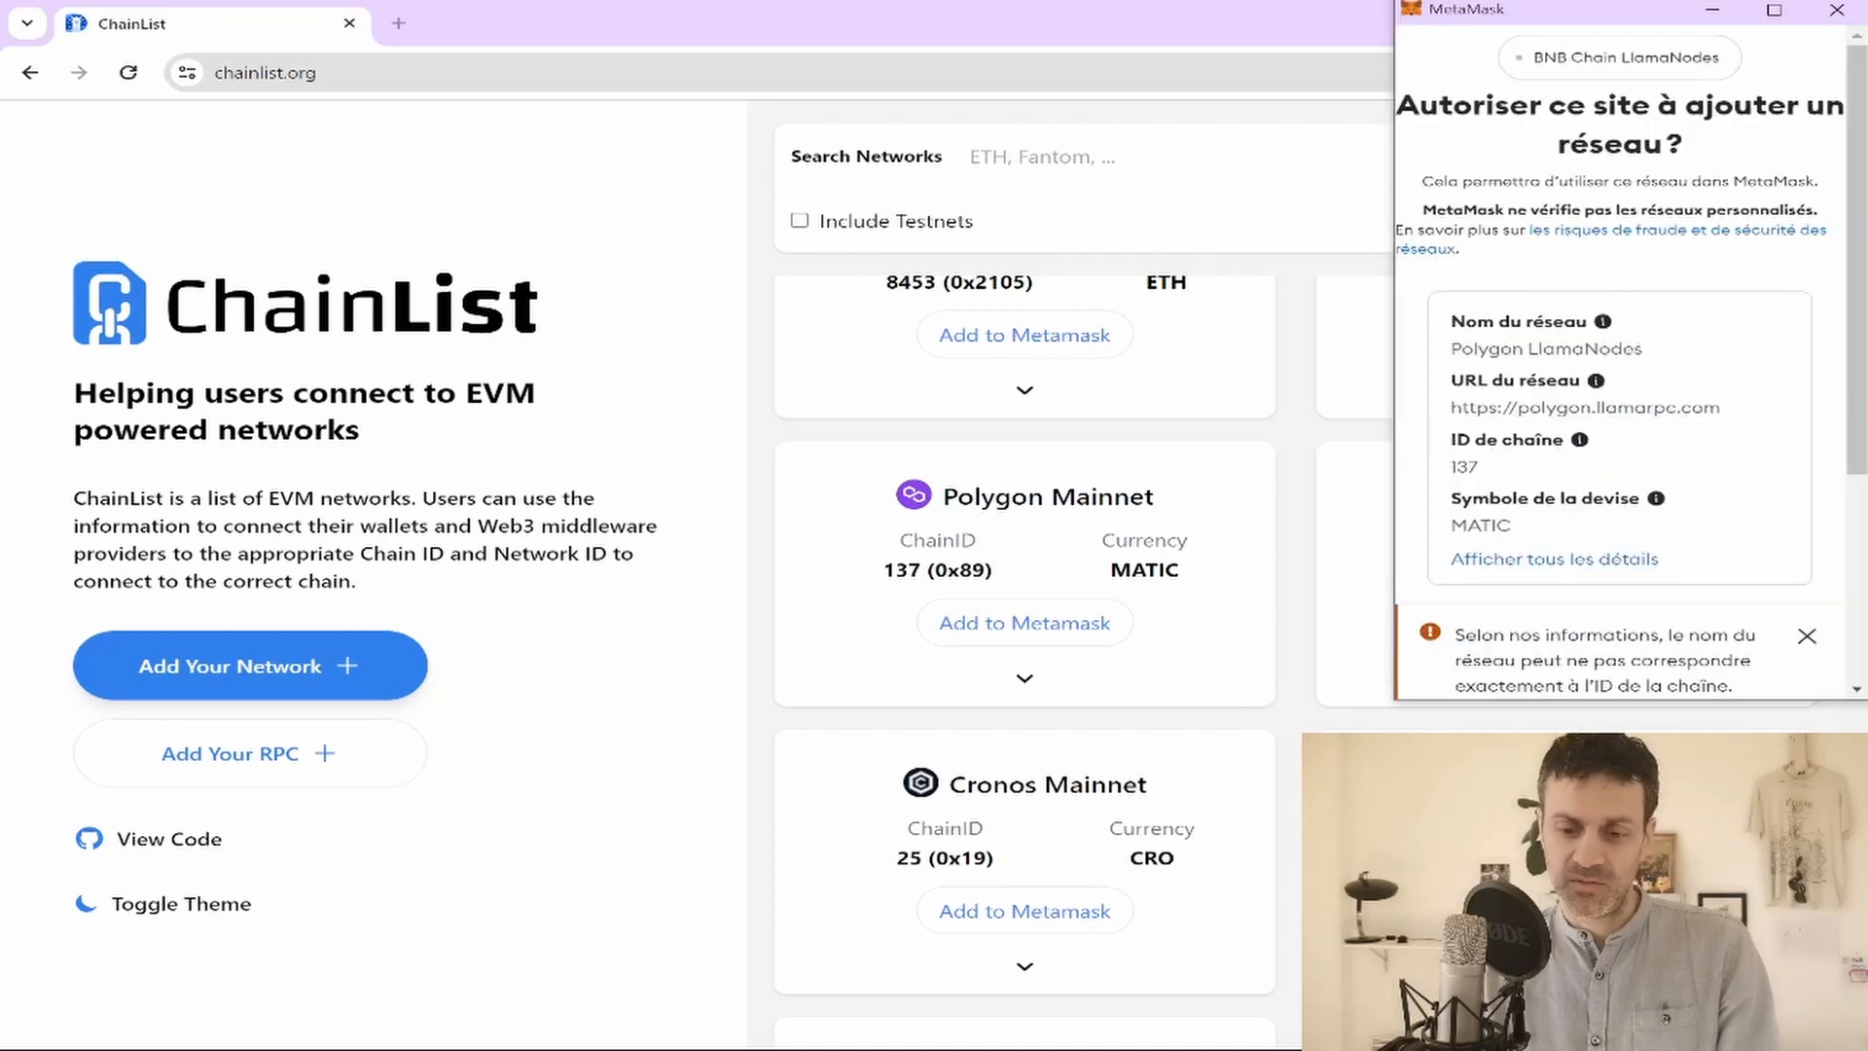
scroll(1722, 542, "down", 3)
left_click(1710, 661)
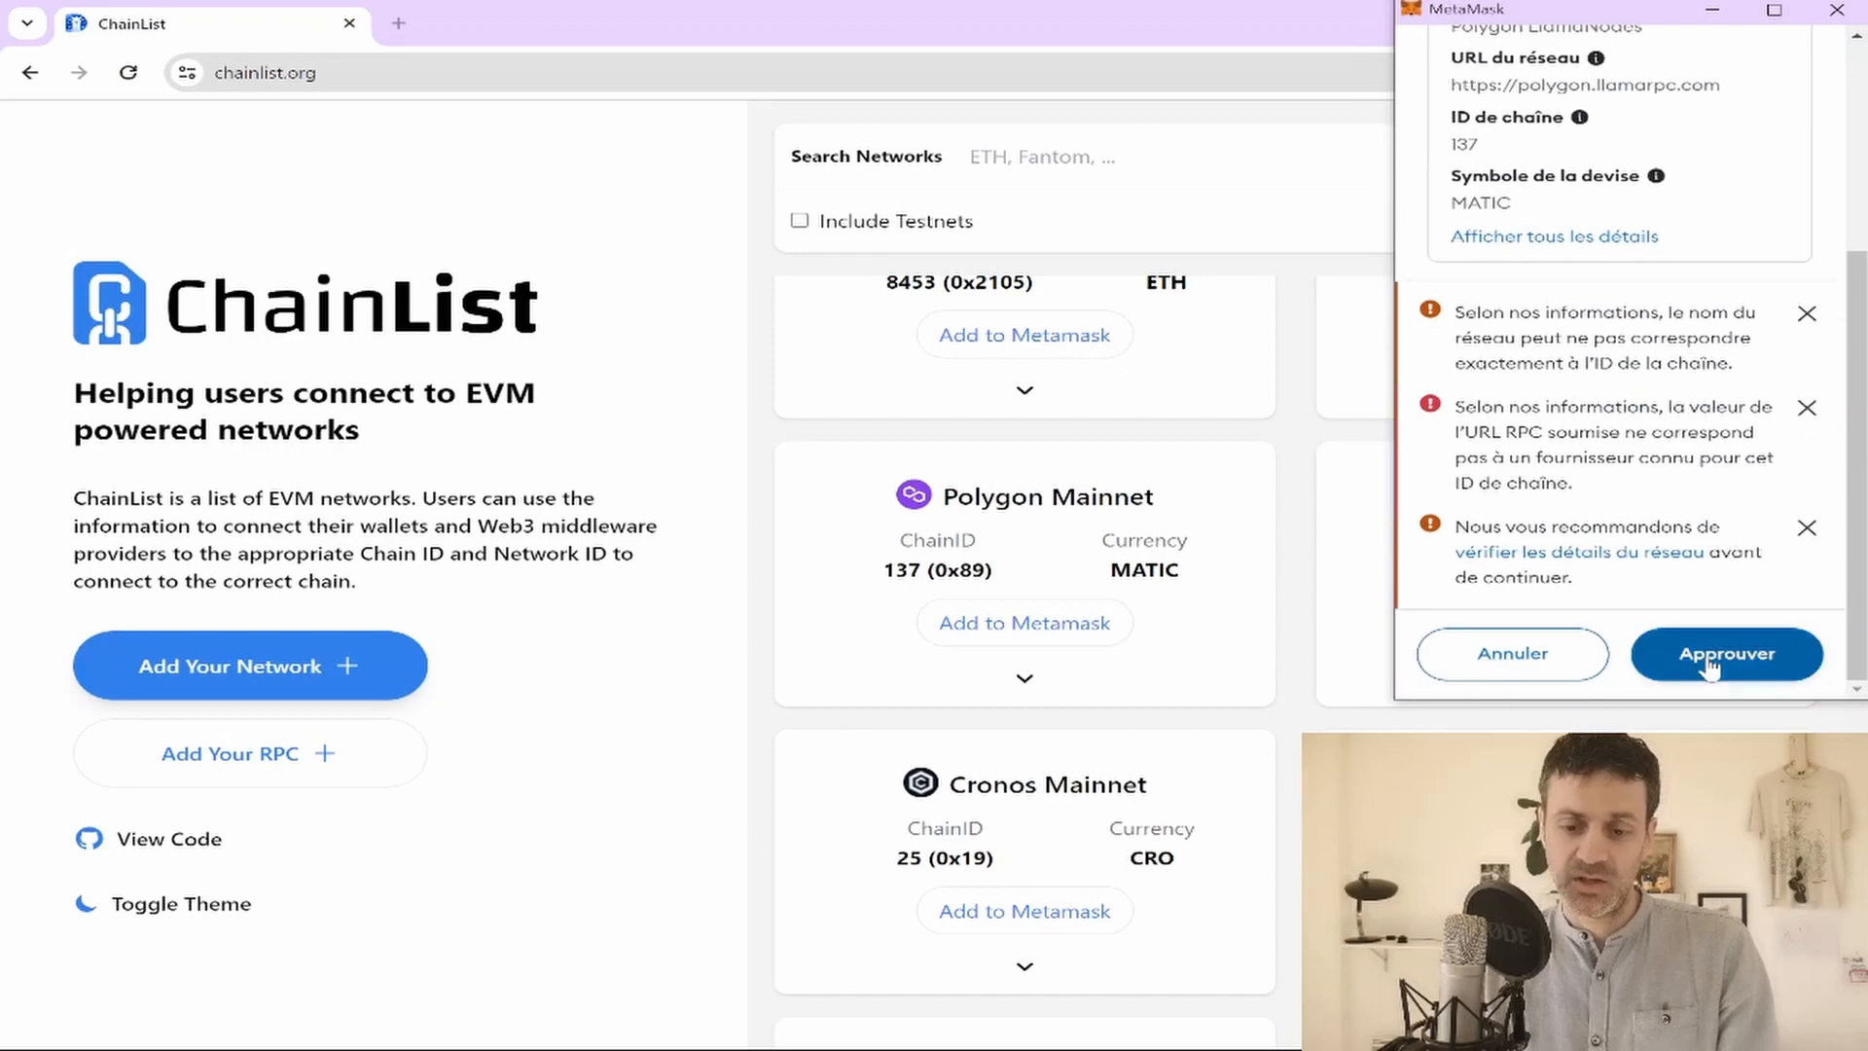
left_click(1736, 665)
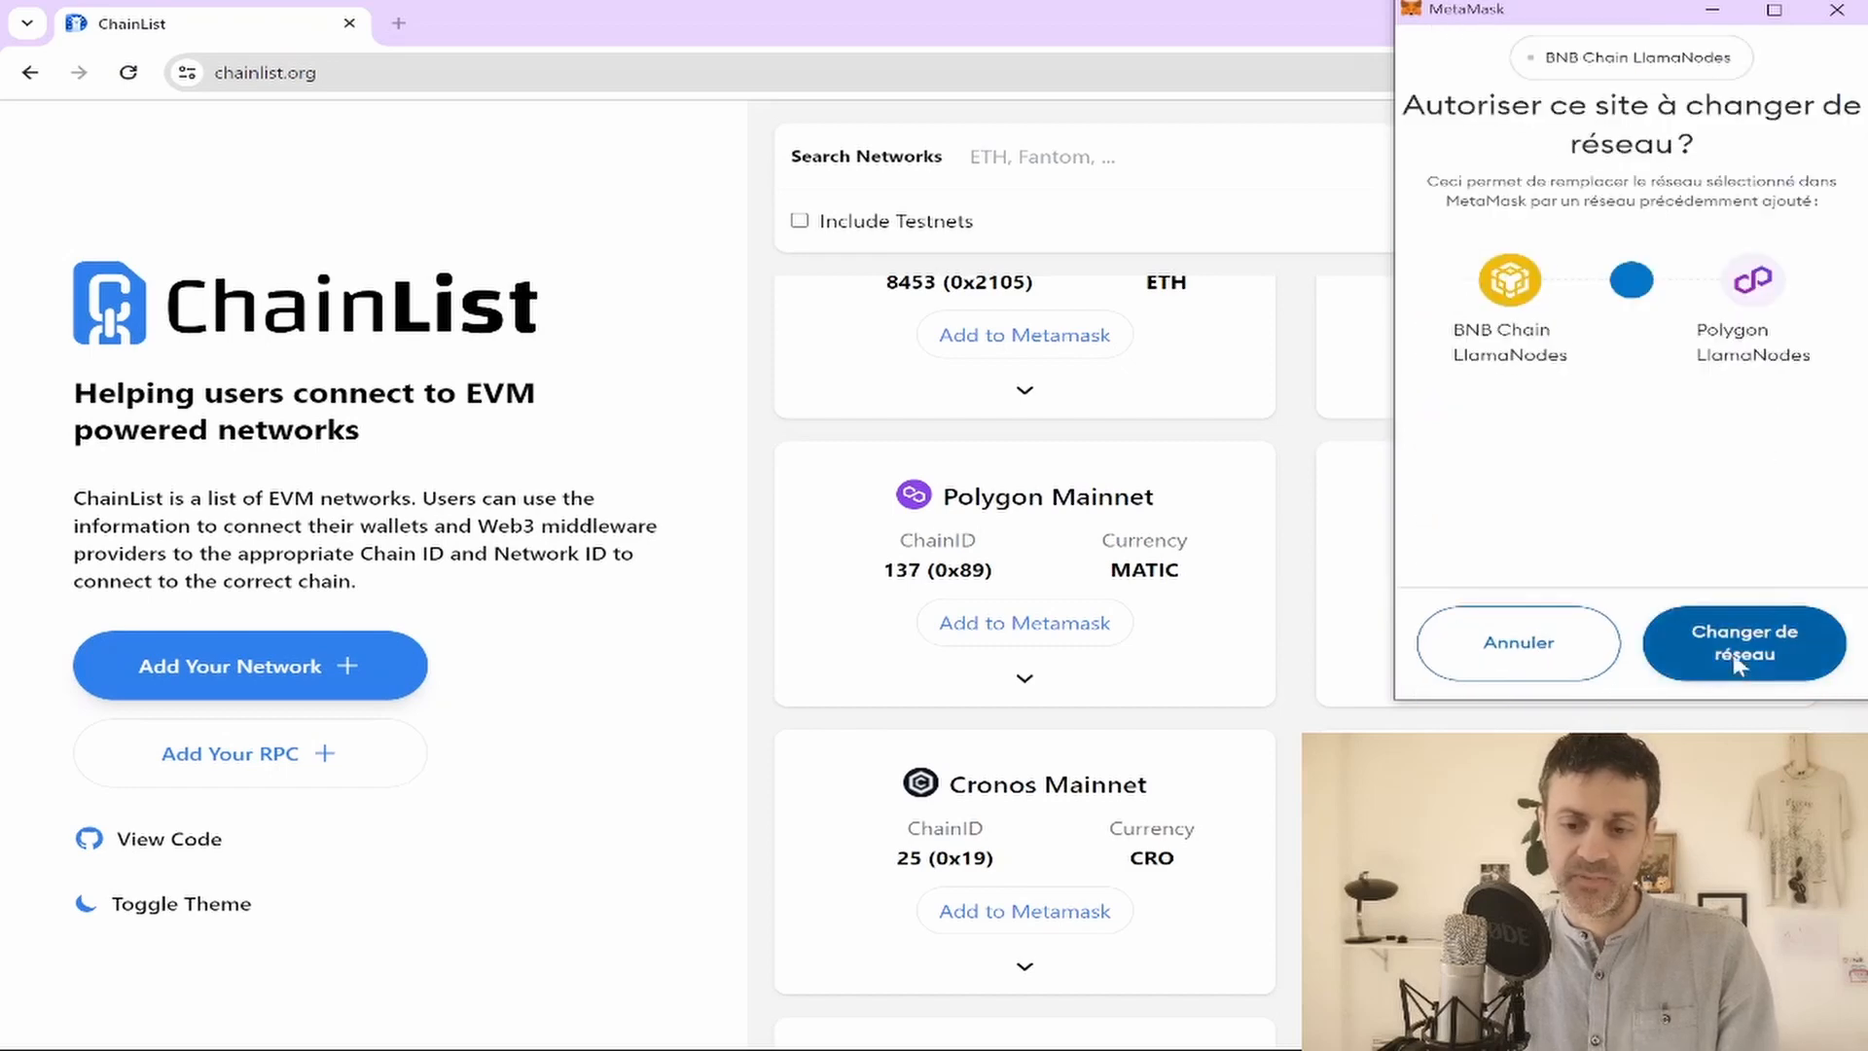
Browse the ChainList catalogue to examine the other networks that can be added, and return to its start
scroll(1262, 610, "down", 5)
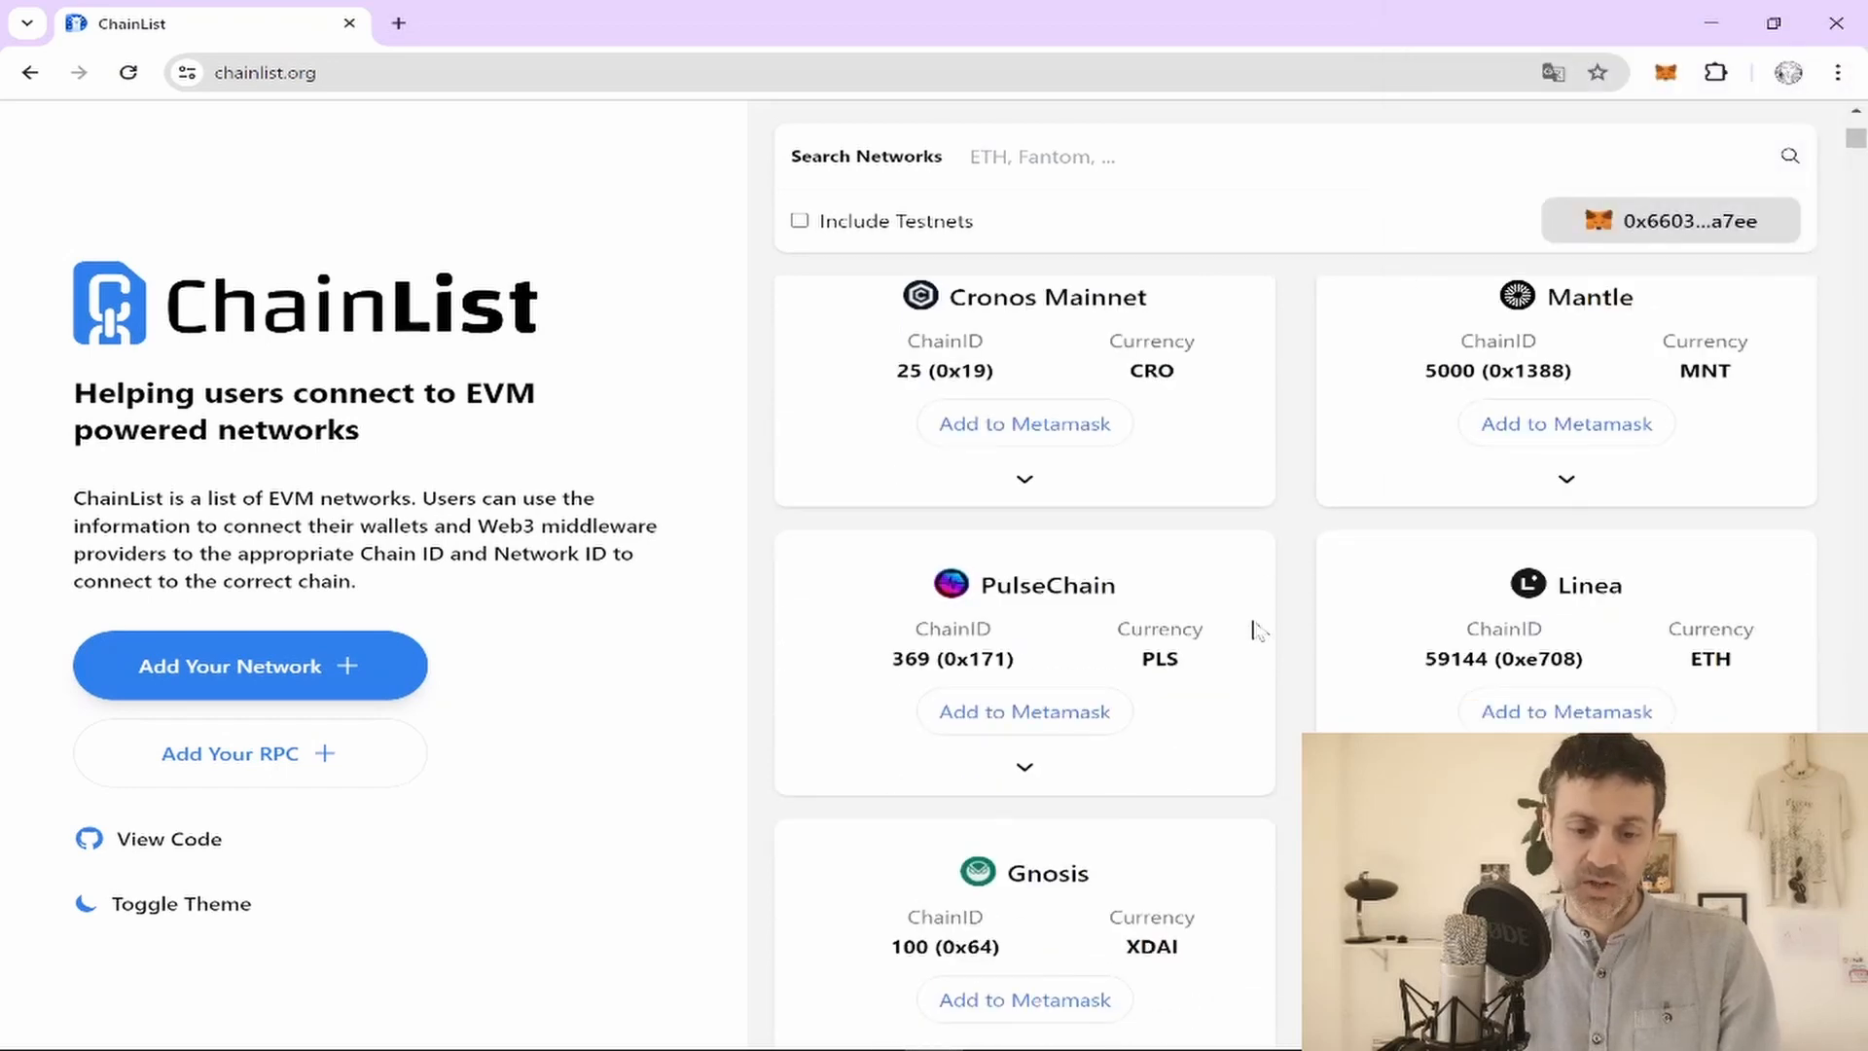
scroll(1289, 866, "down", 12)
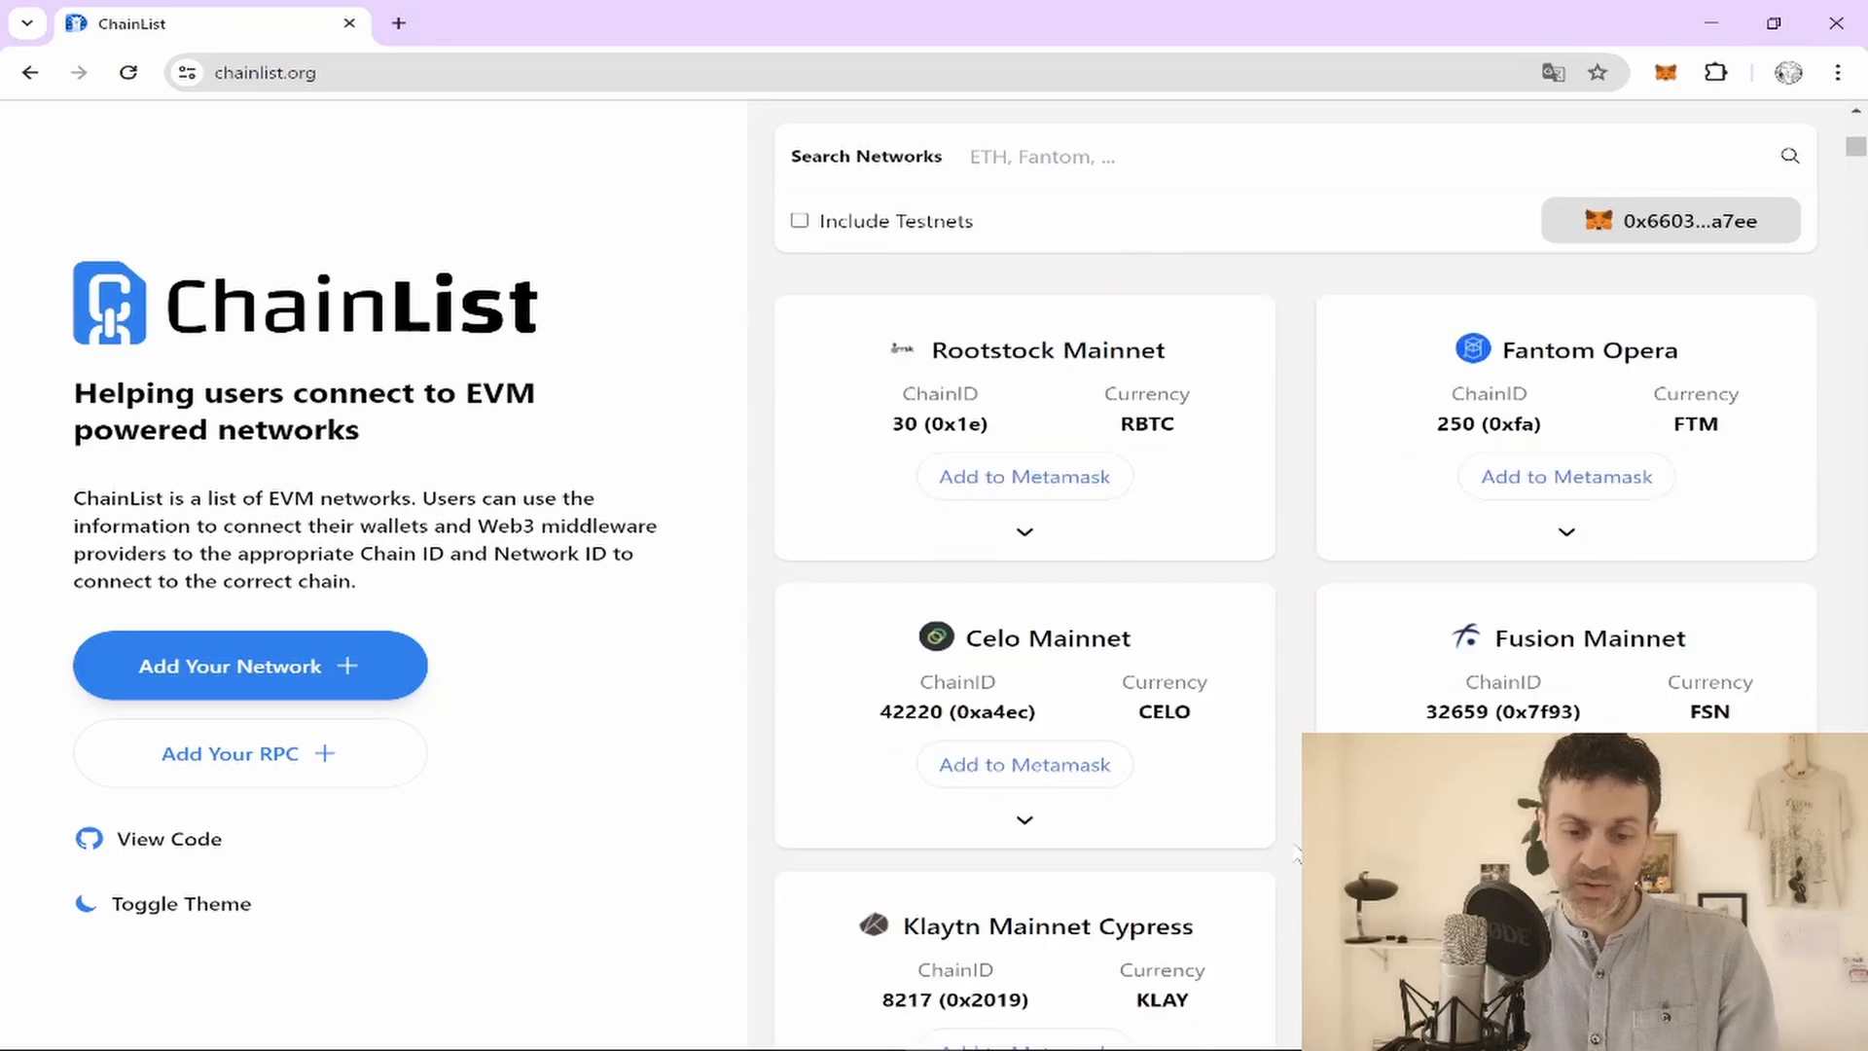
scroll(1297, 854, "down", 8)
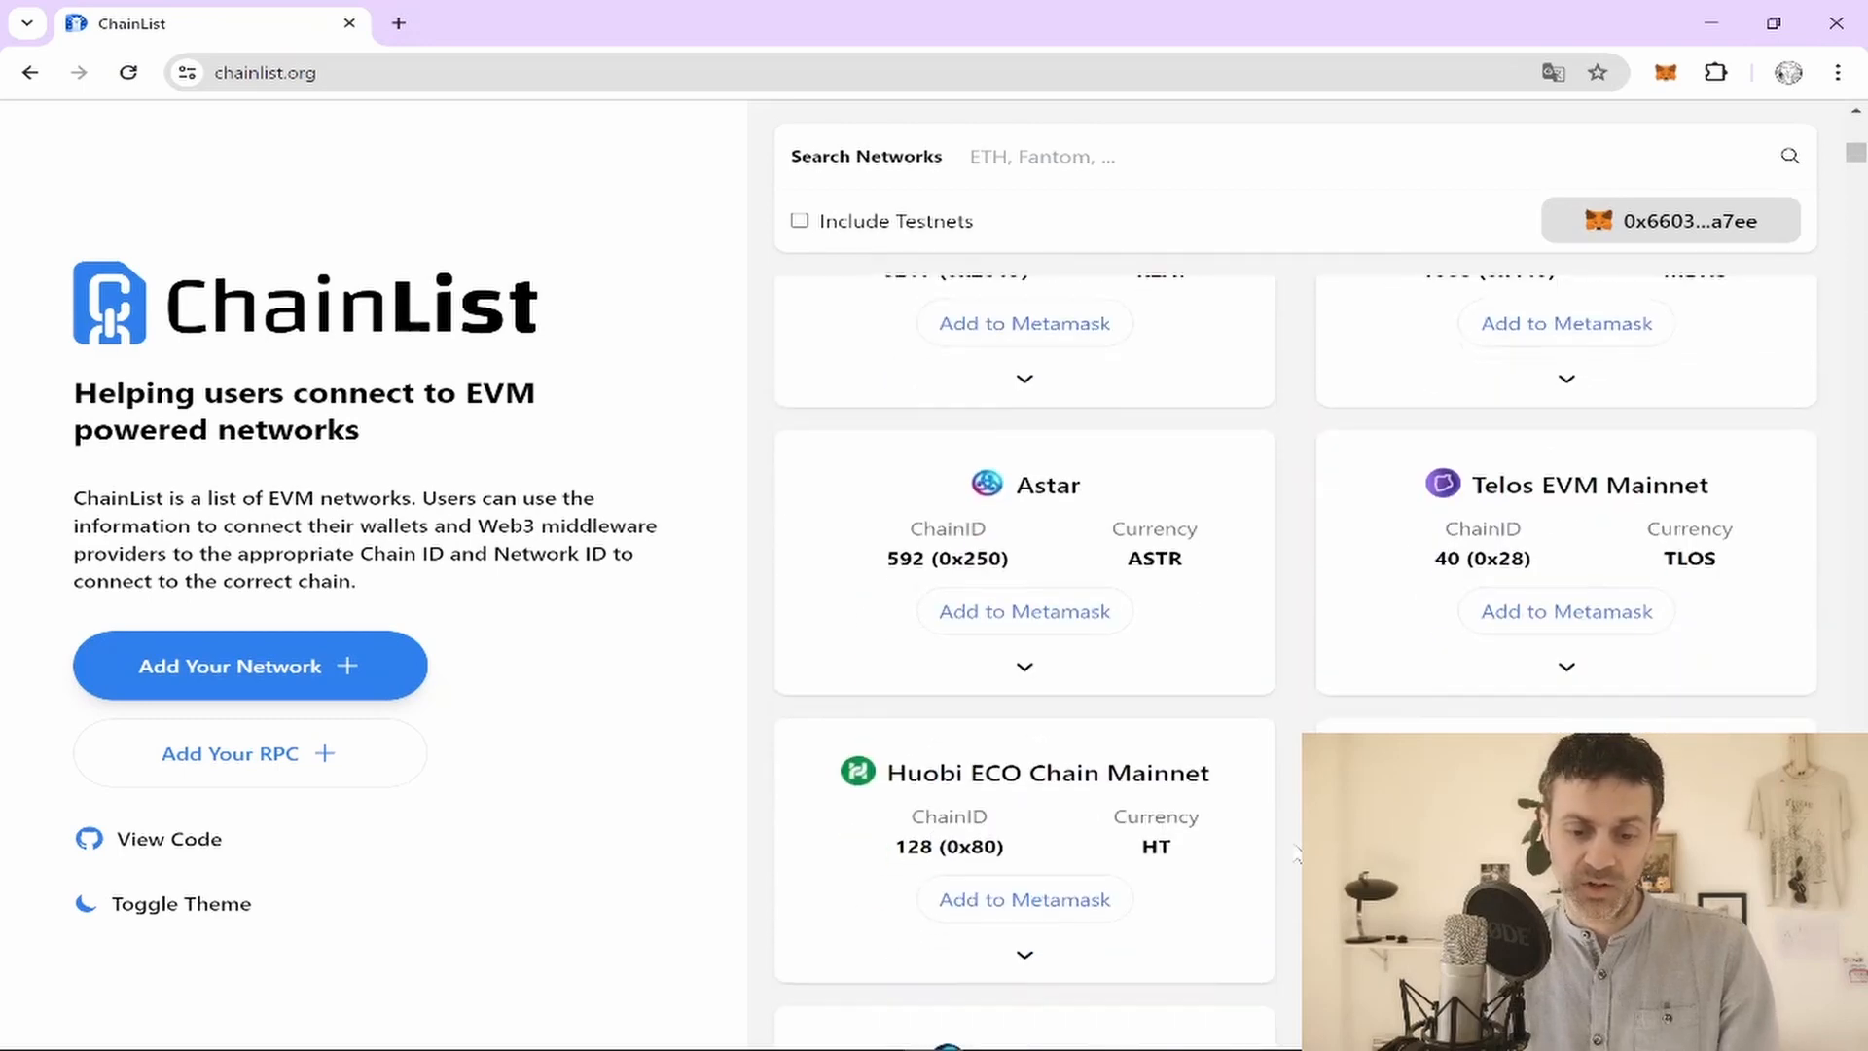
scroll(1297, 854, "down", 20)
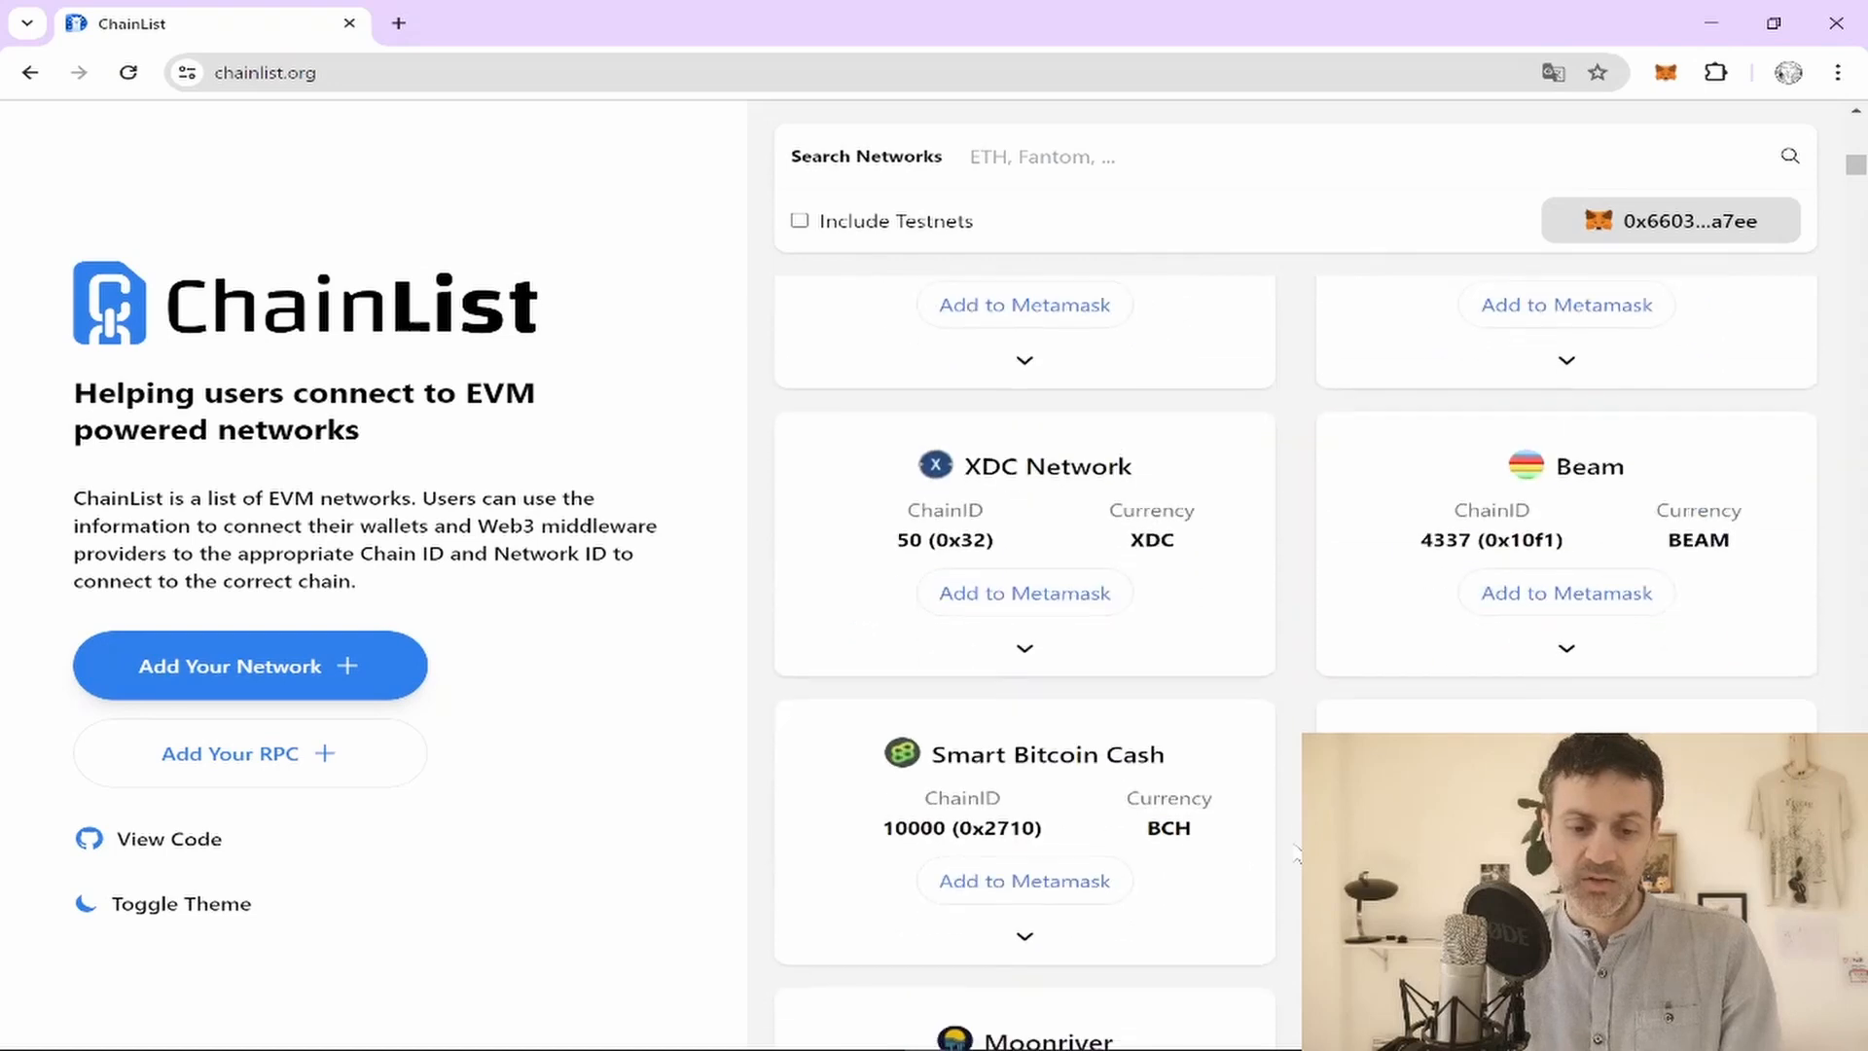
scroll(1297, 854, "up", 20)
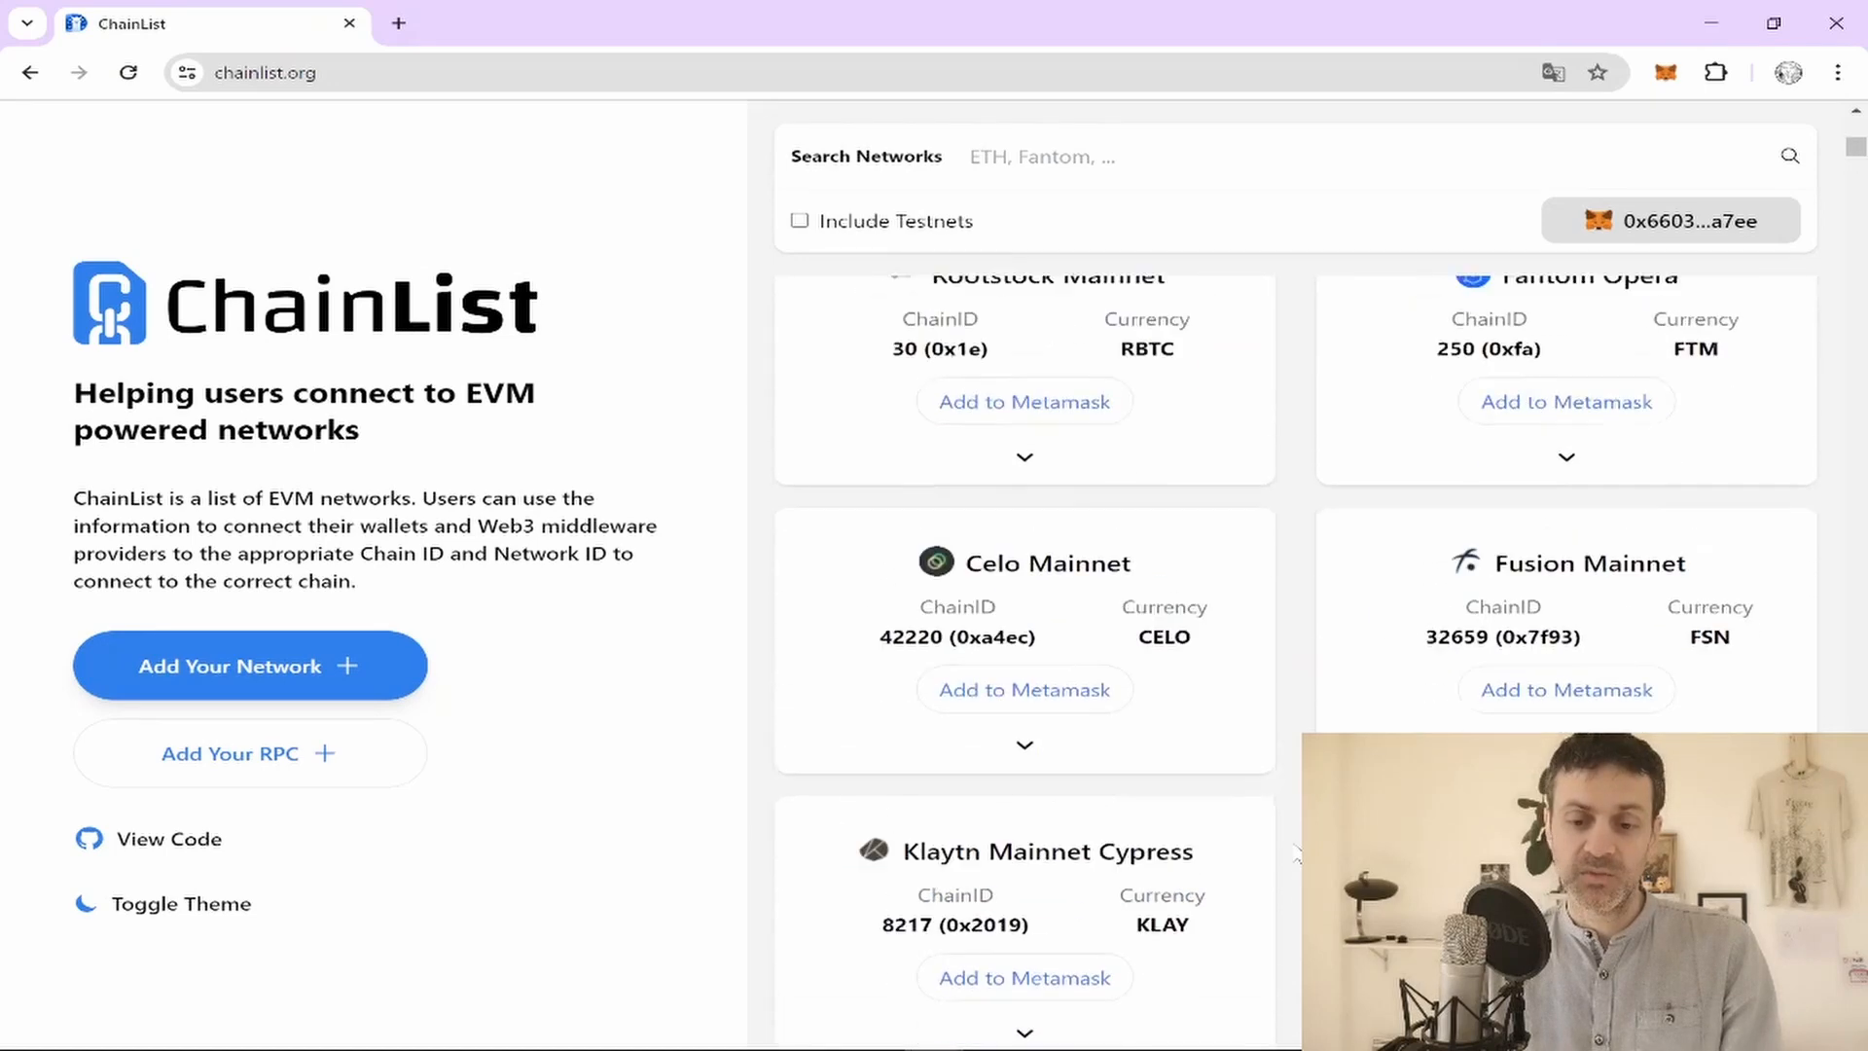
scroll(1297, 854, "up", 15)
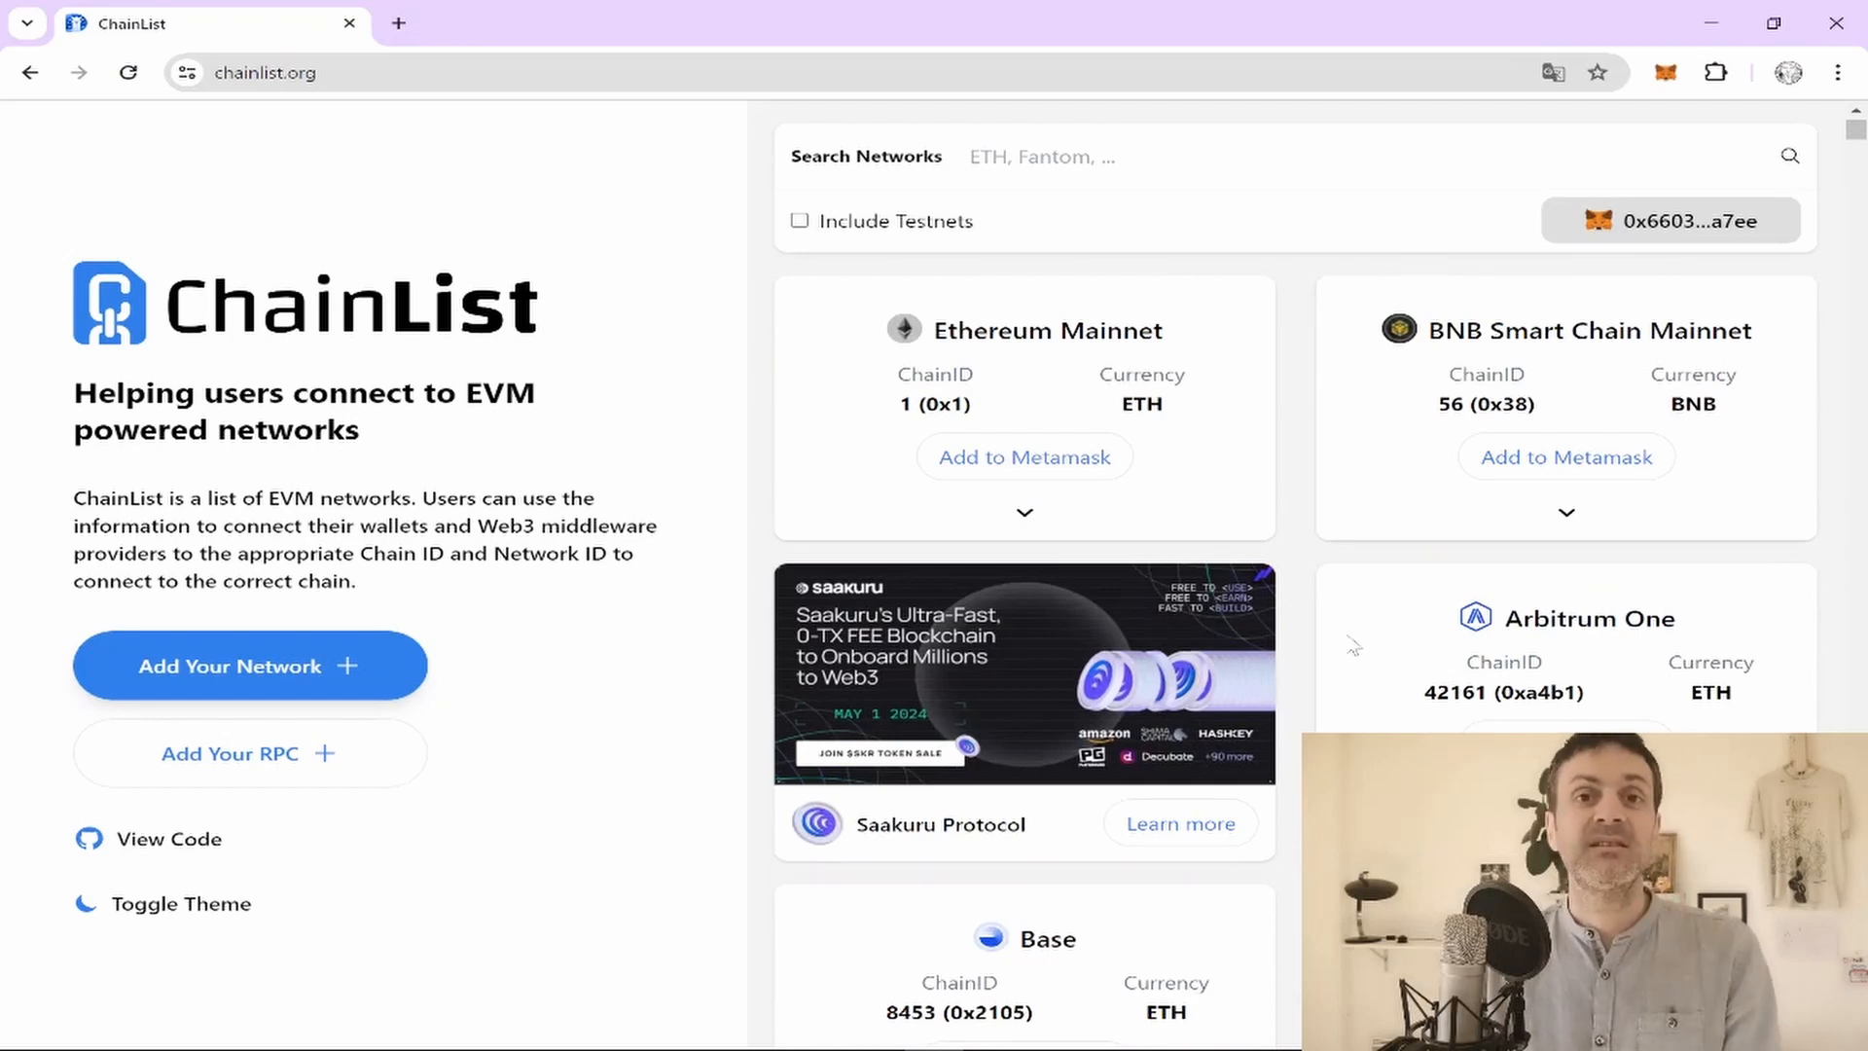
Go to foundation.app in the current browser tab
left_click(216, 72)
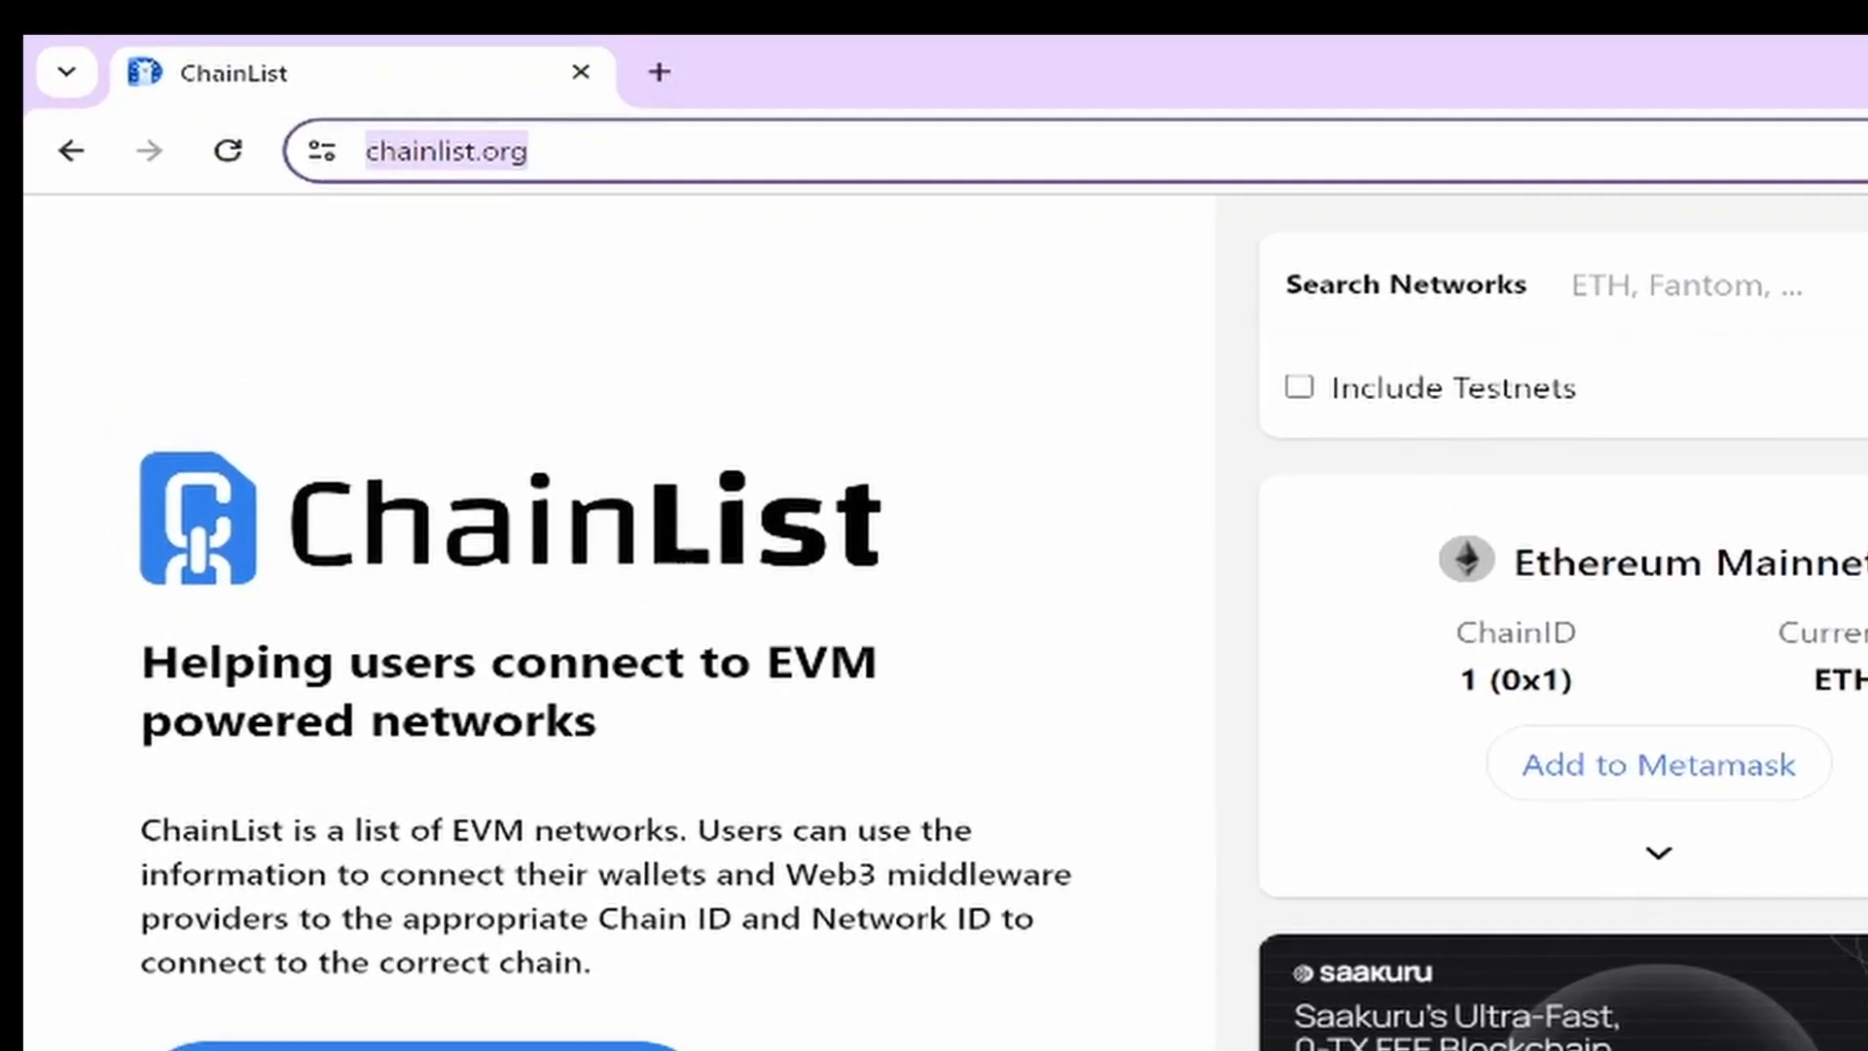
type("found")
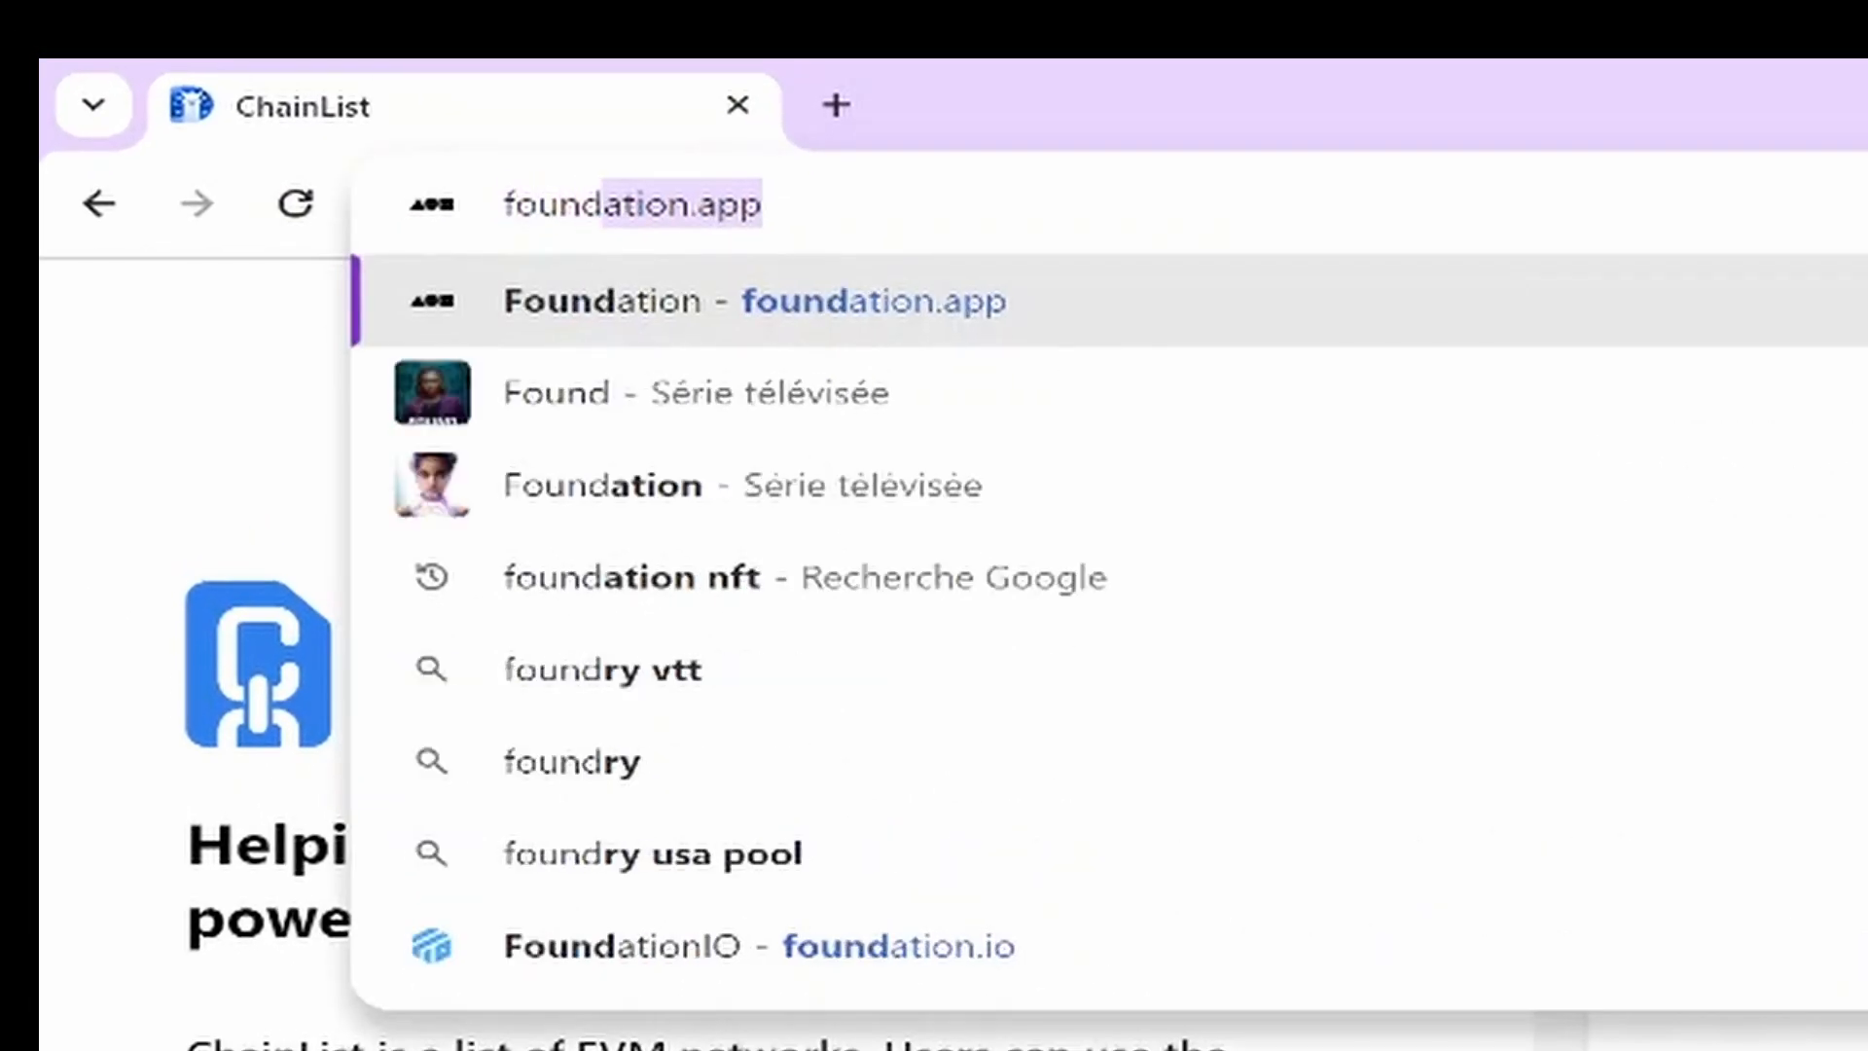
type("a")
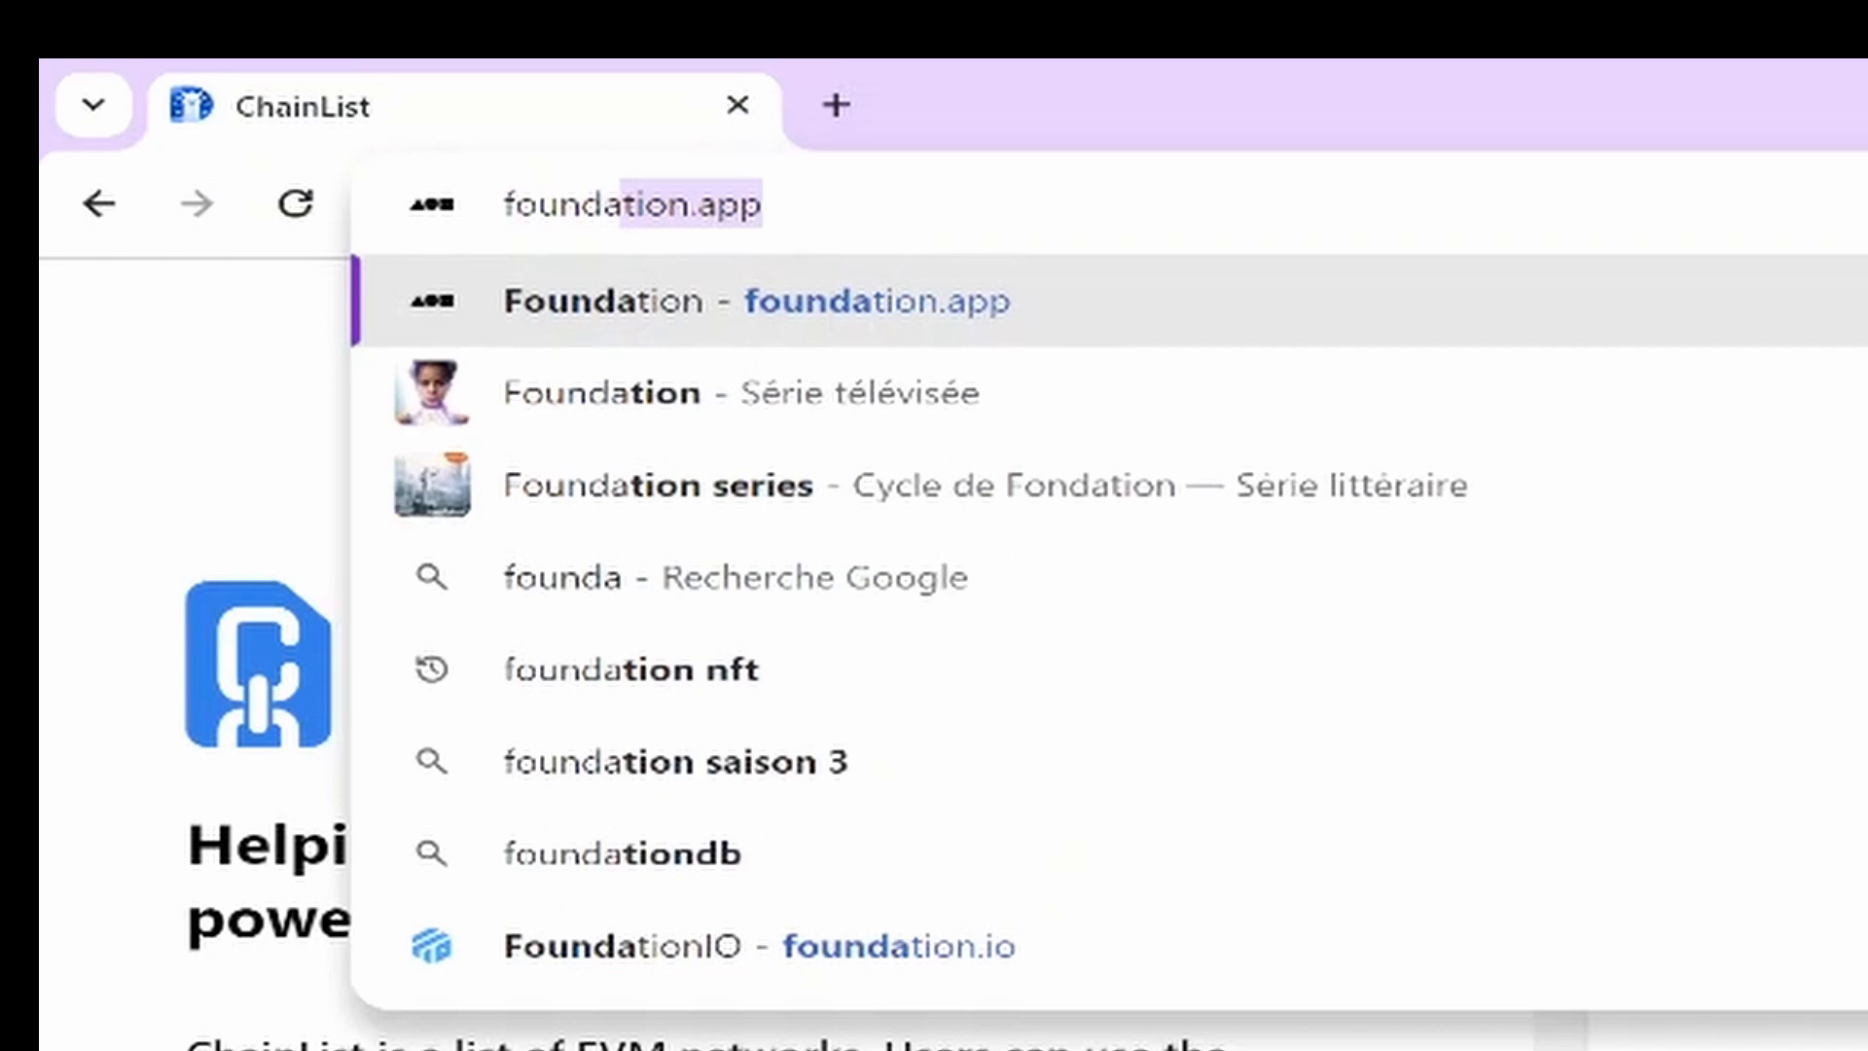
type("tion.app")
key("Return")
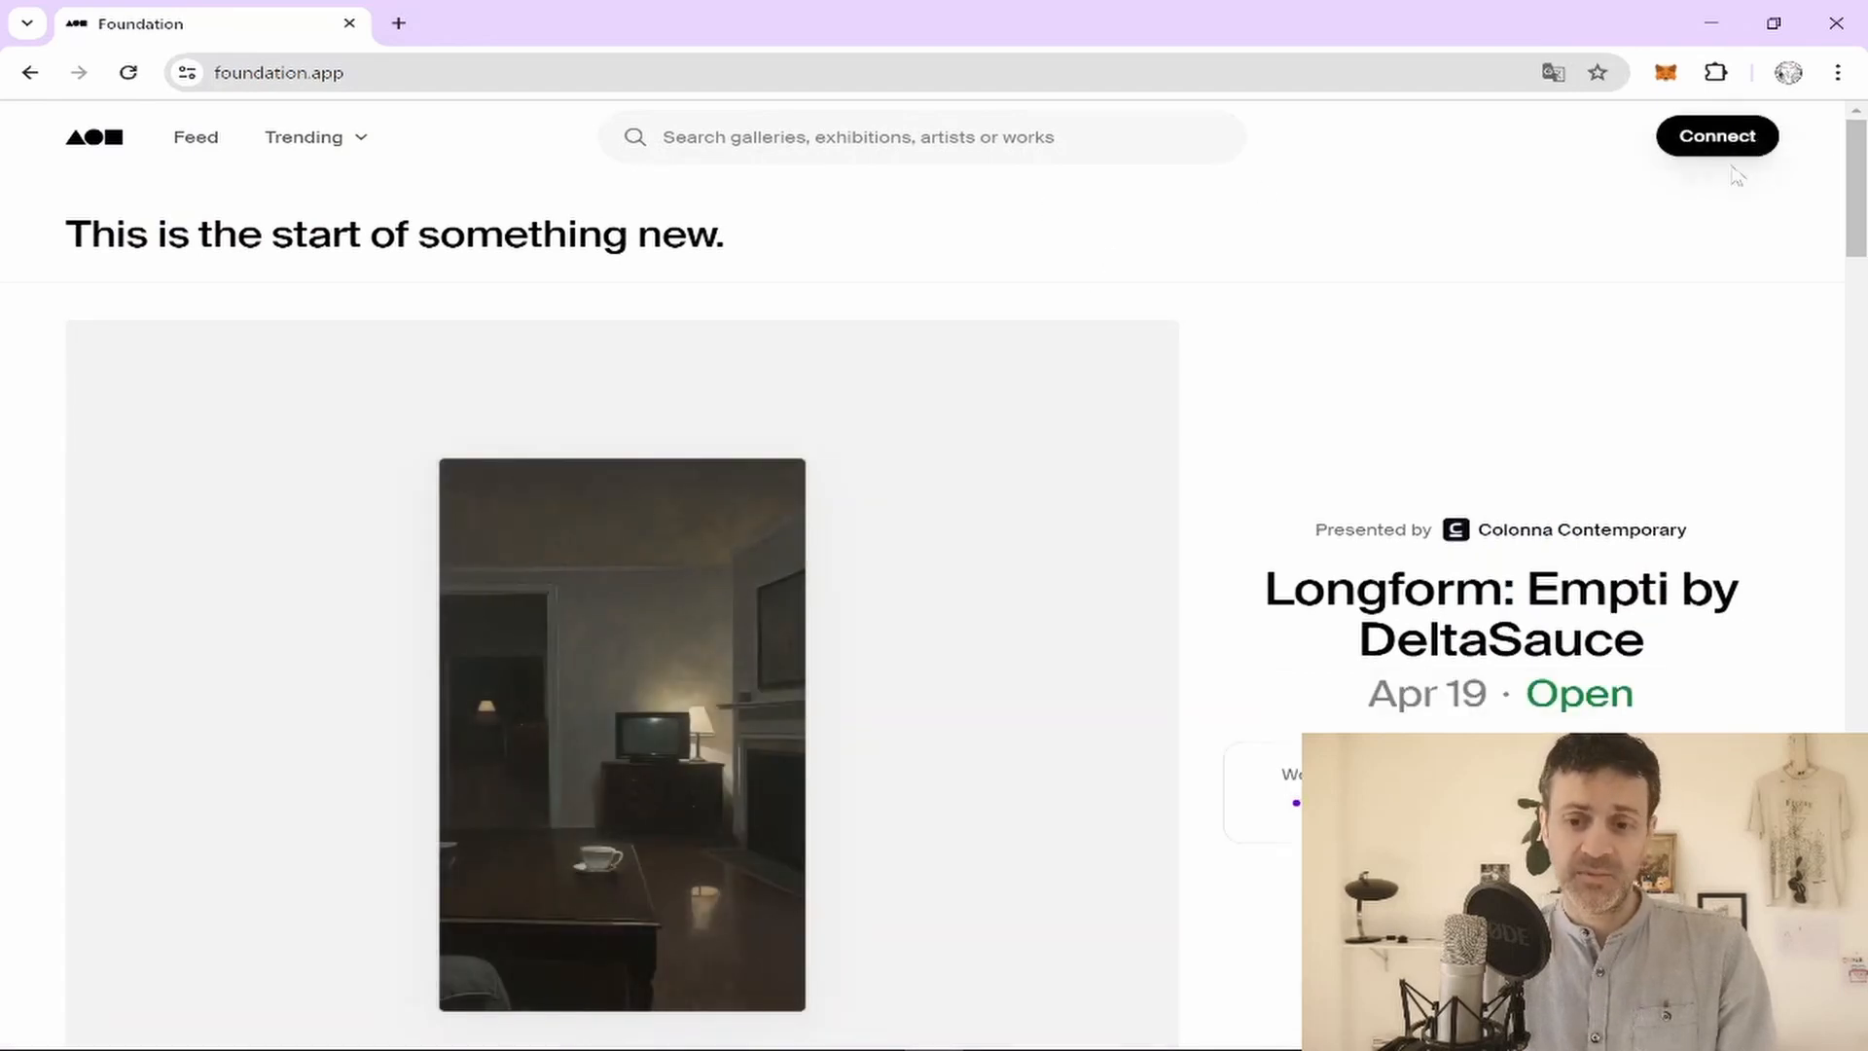
Connect the MetaMask wallet to Foundation and authorize the site to switch the network to Ethereum Mainnet
left_click(1725, 144)
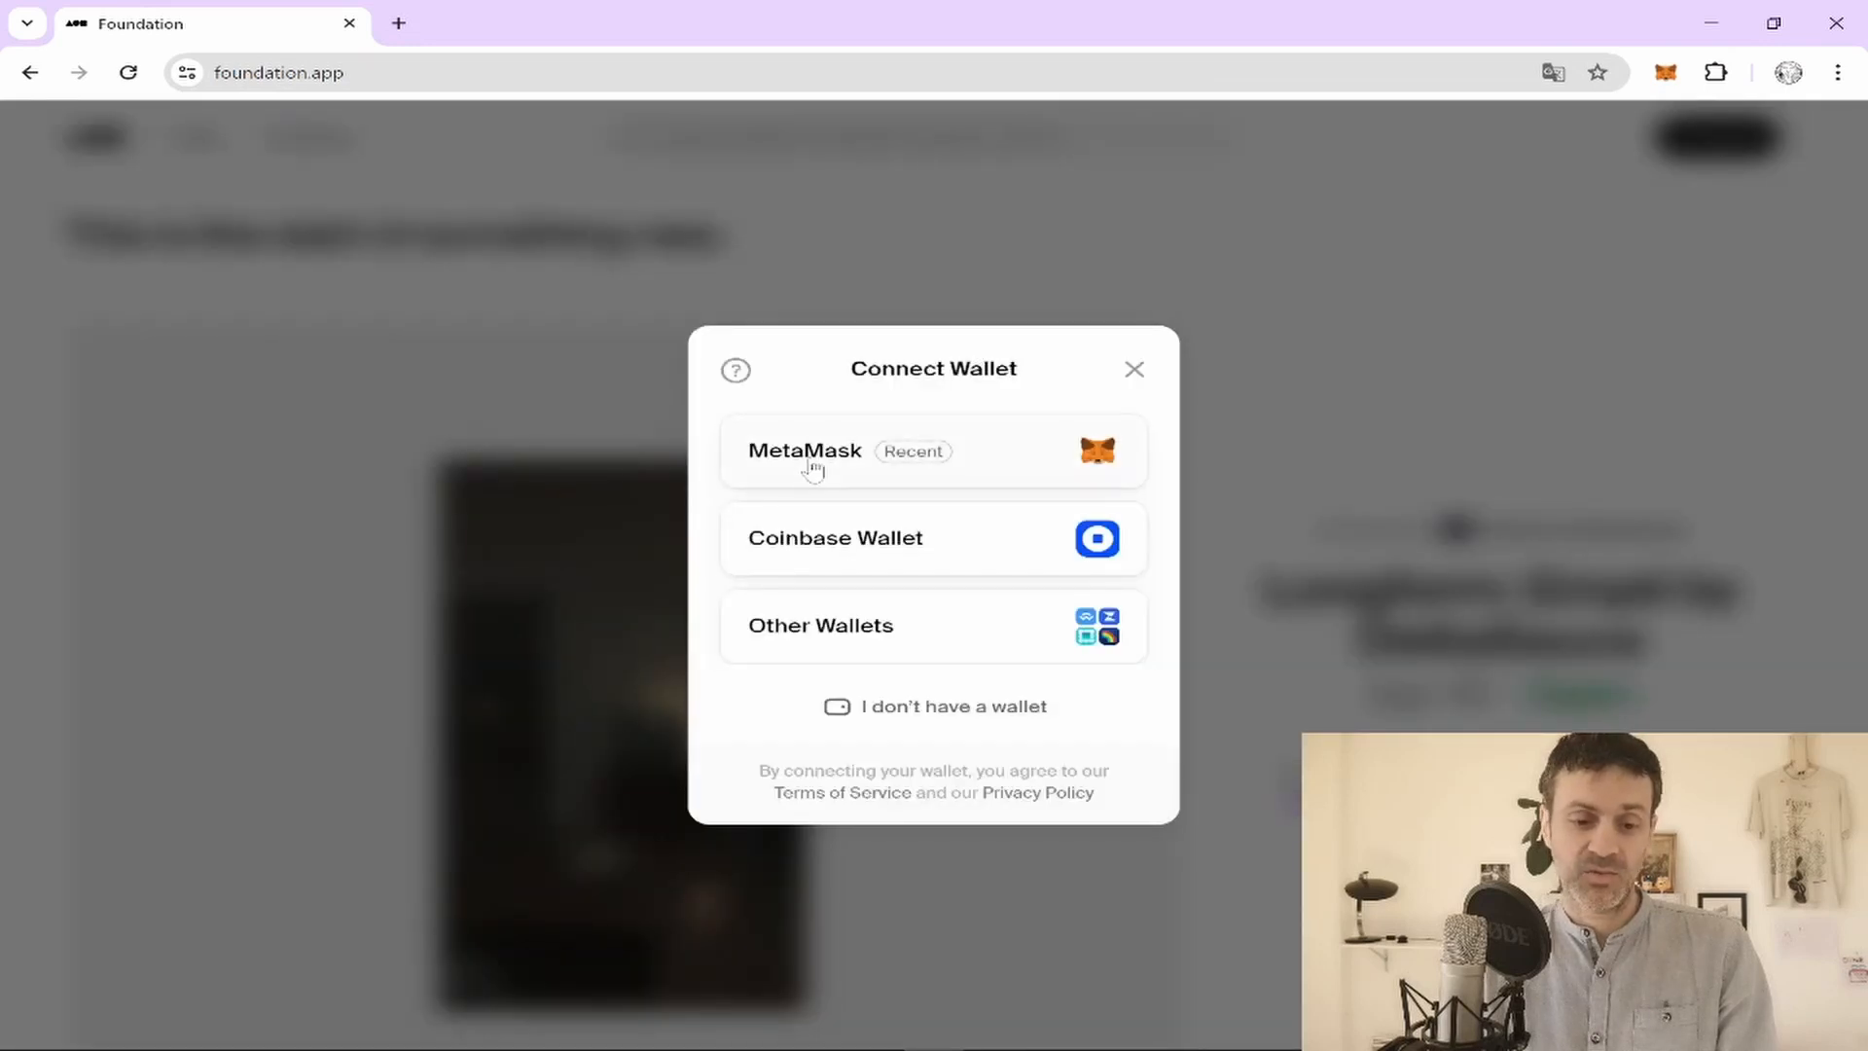
left_click(813, 470)
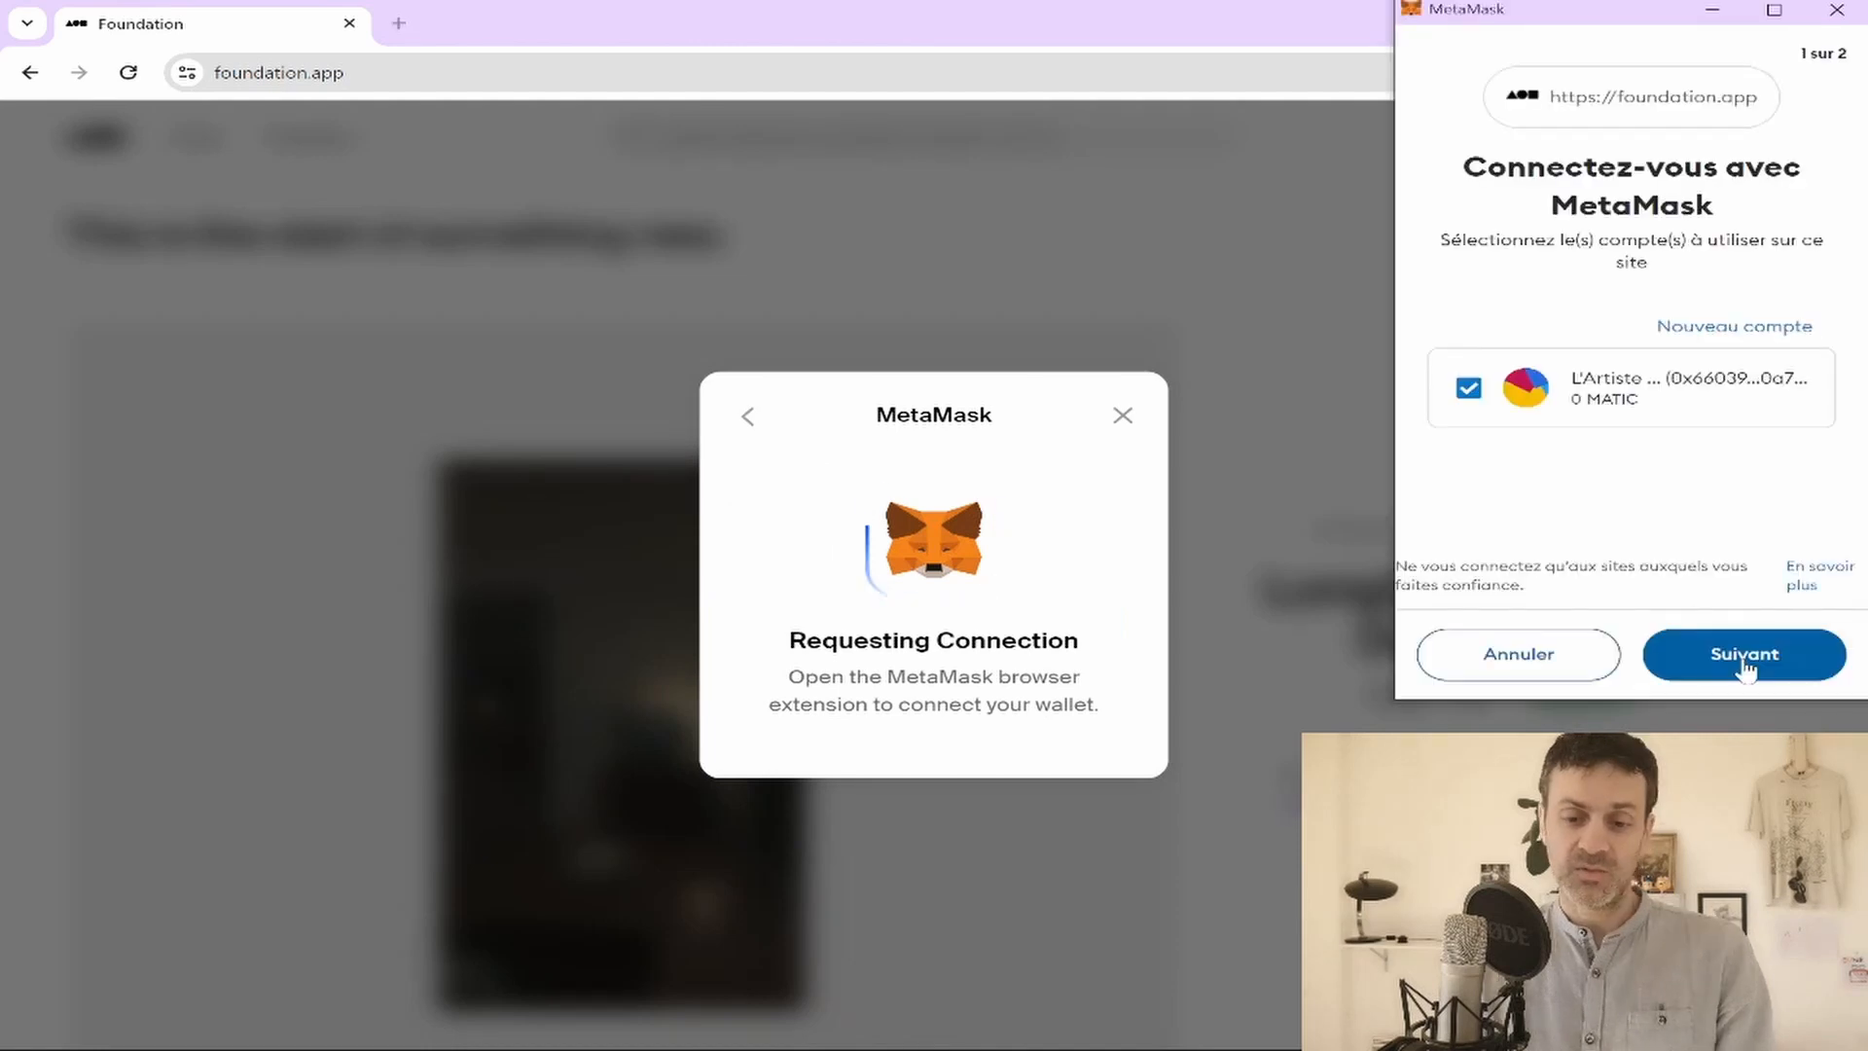
left_click(1739, 655)
left_click(1740, 656)
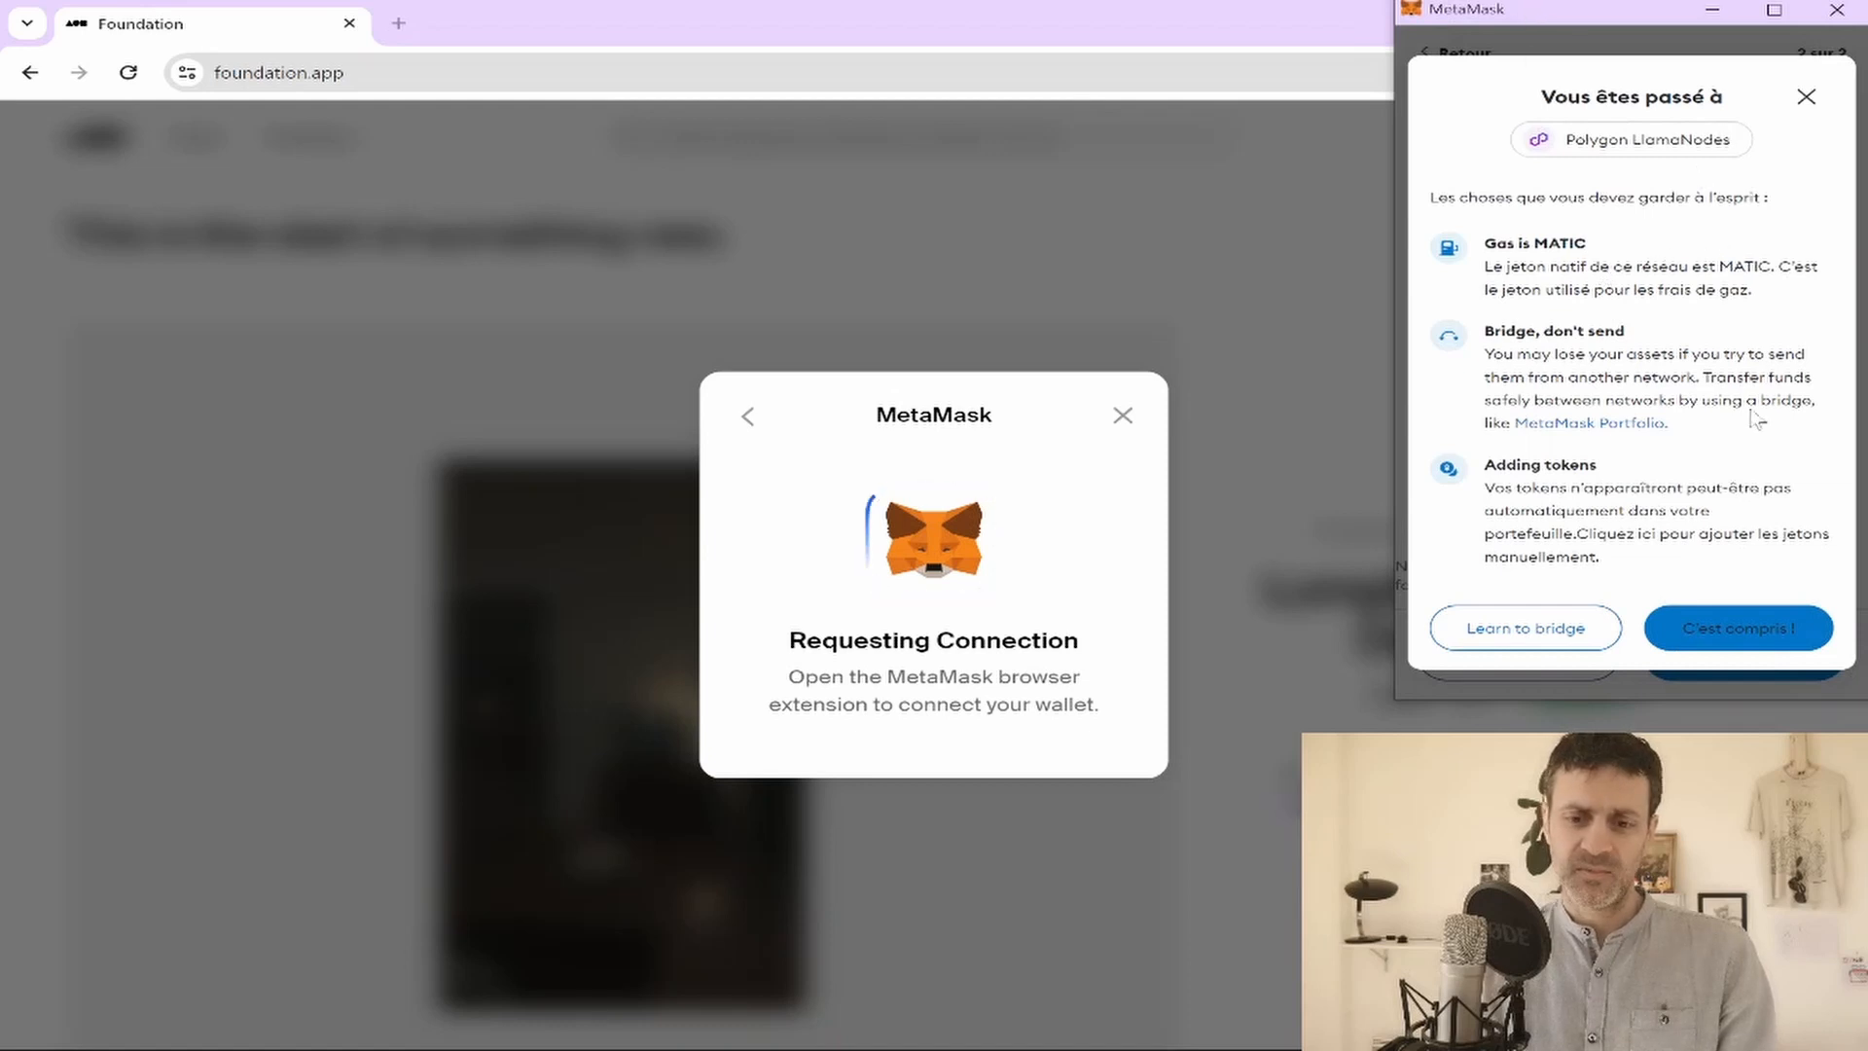
left_click(1731, 628)
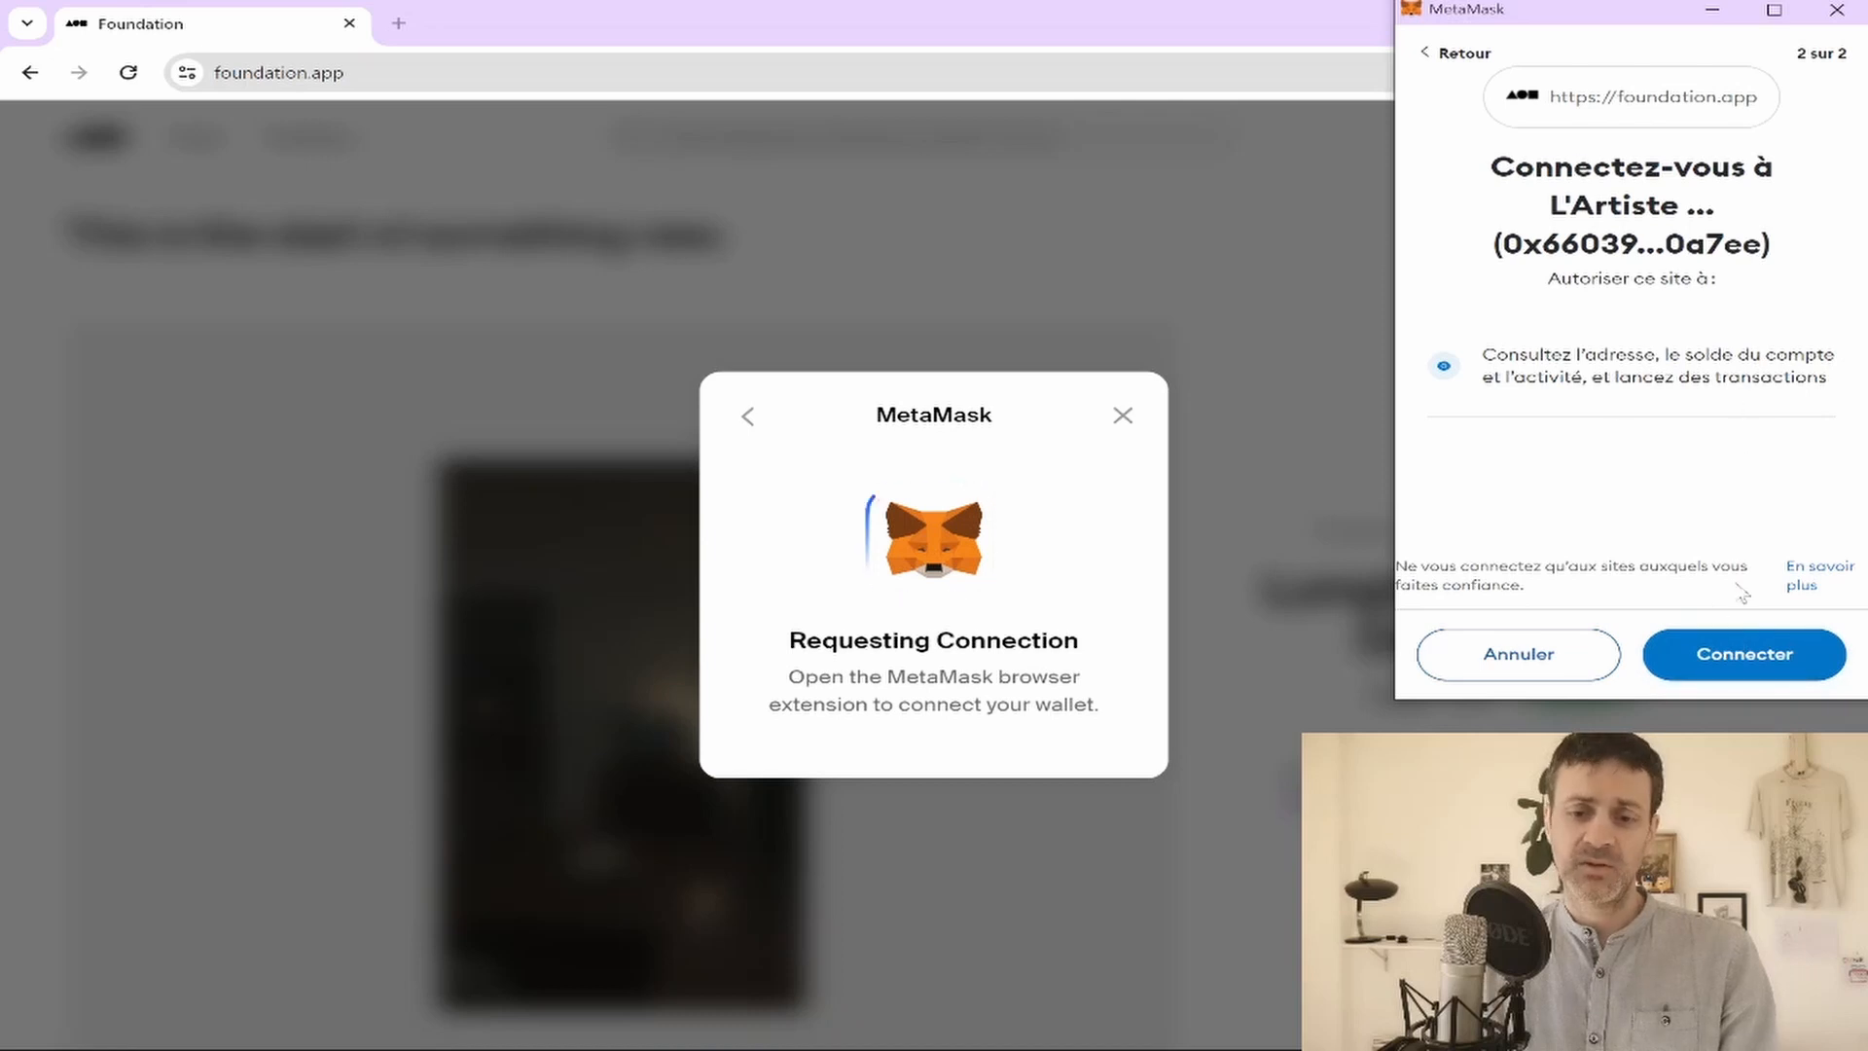
left_click(1731, 672)
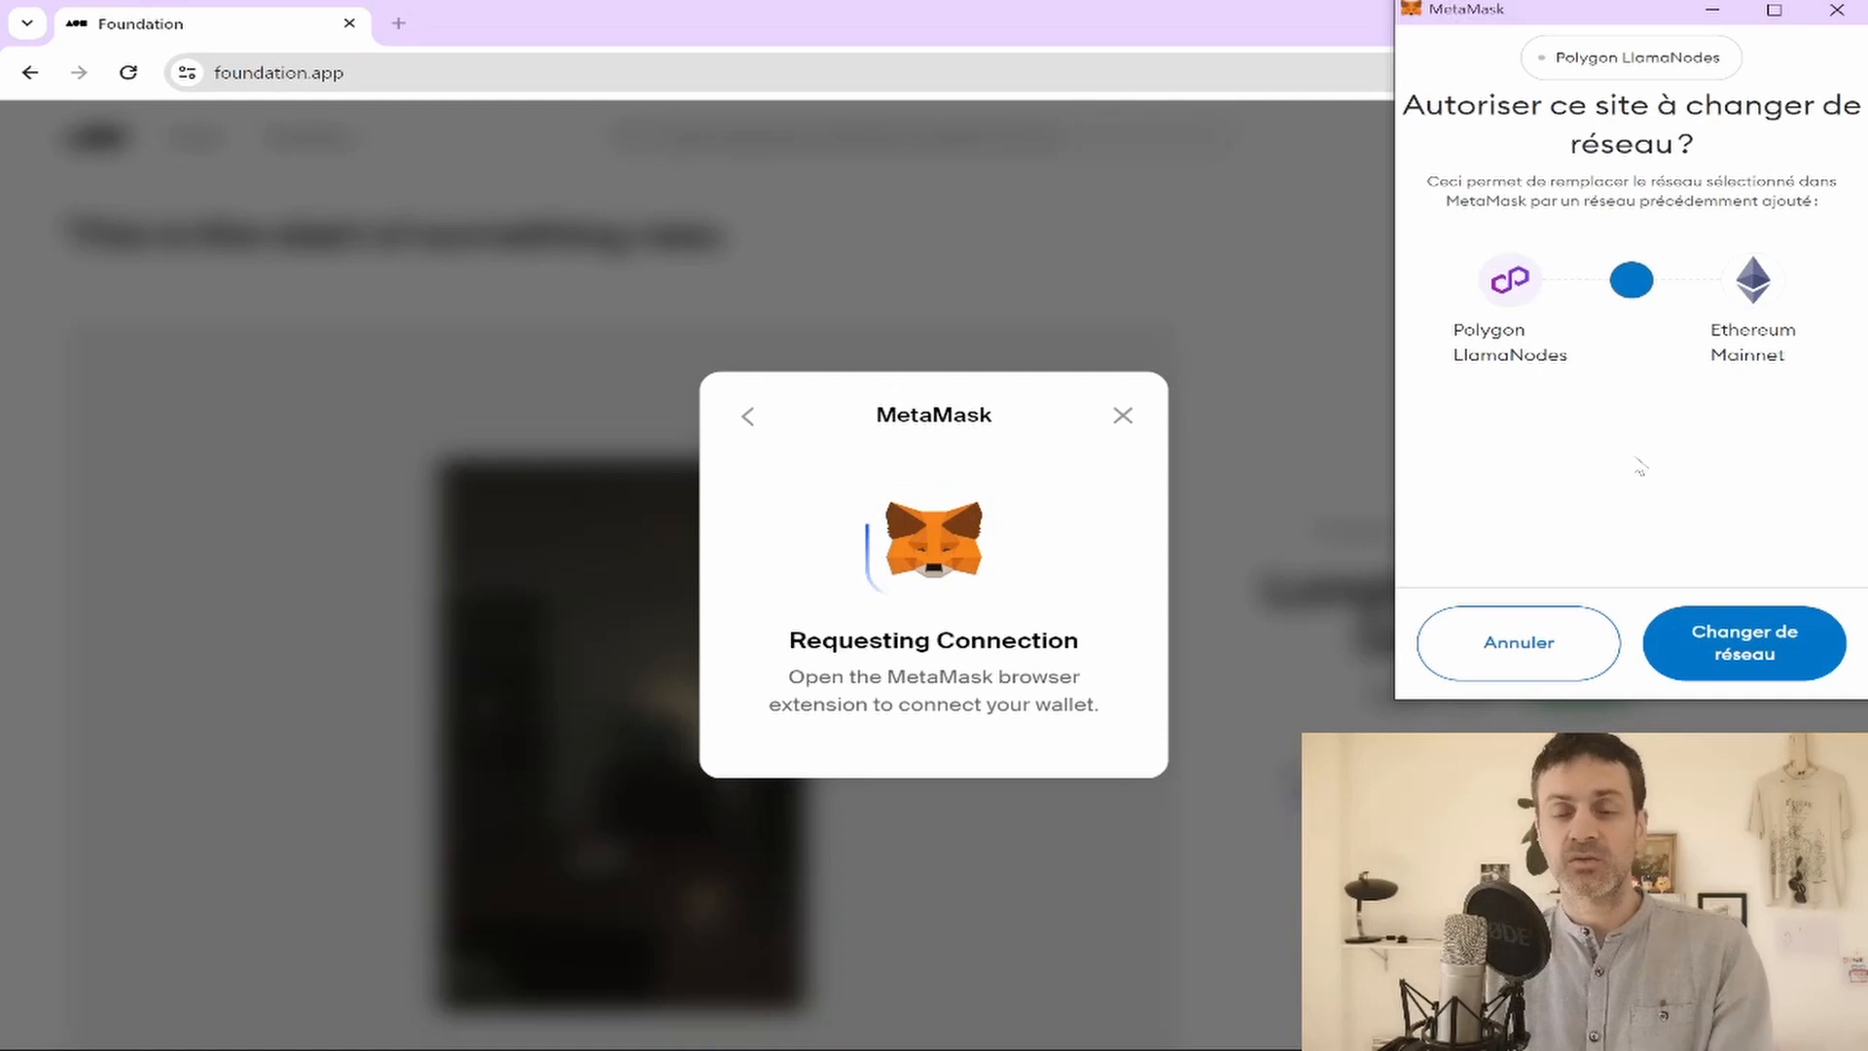
left_click(1773, 659)
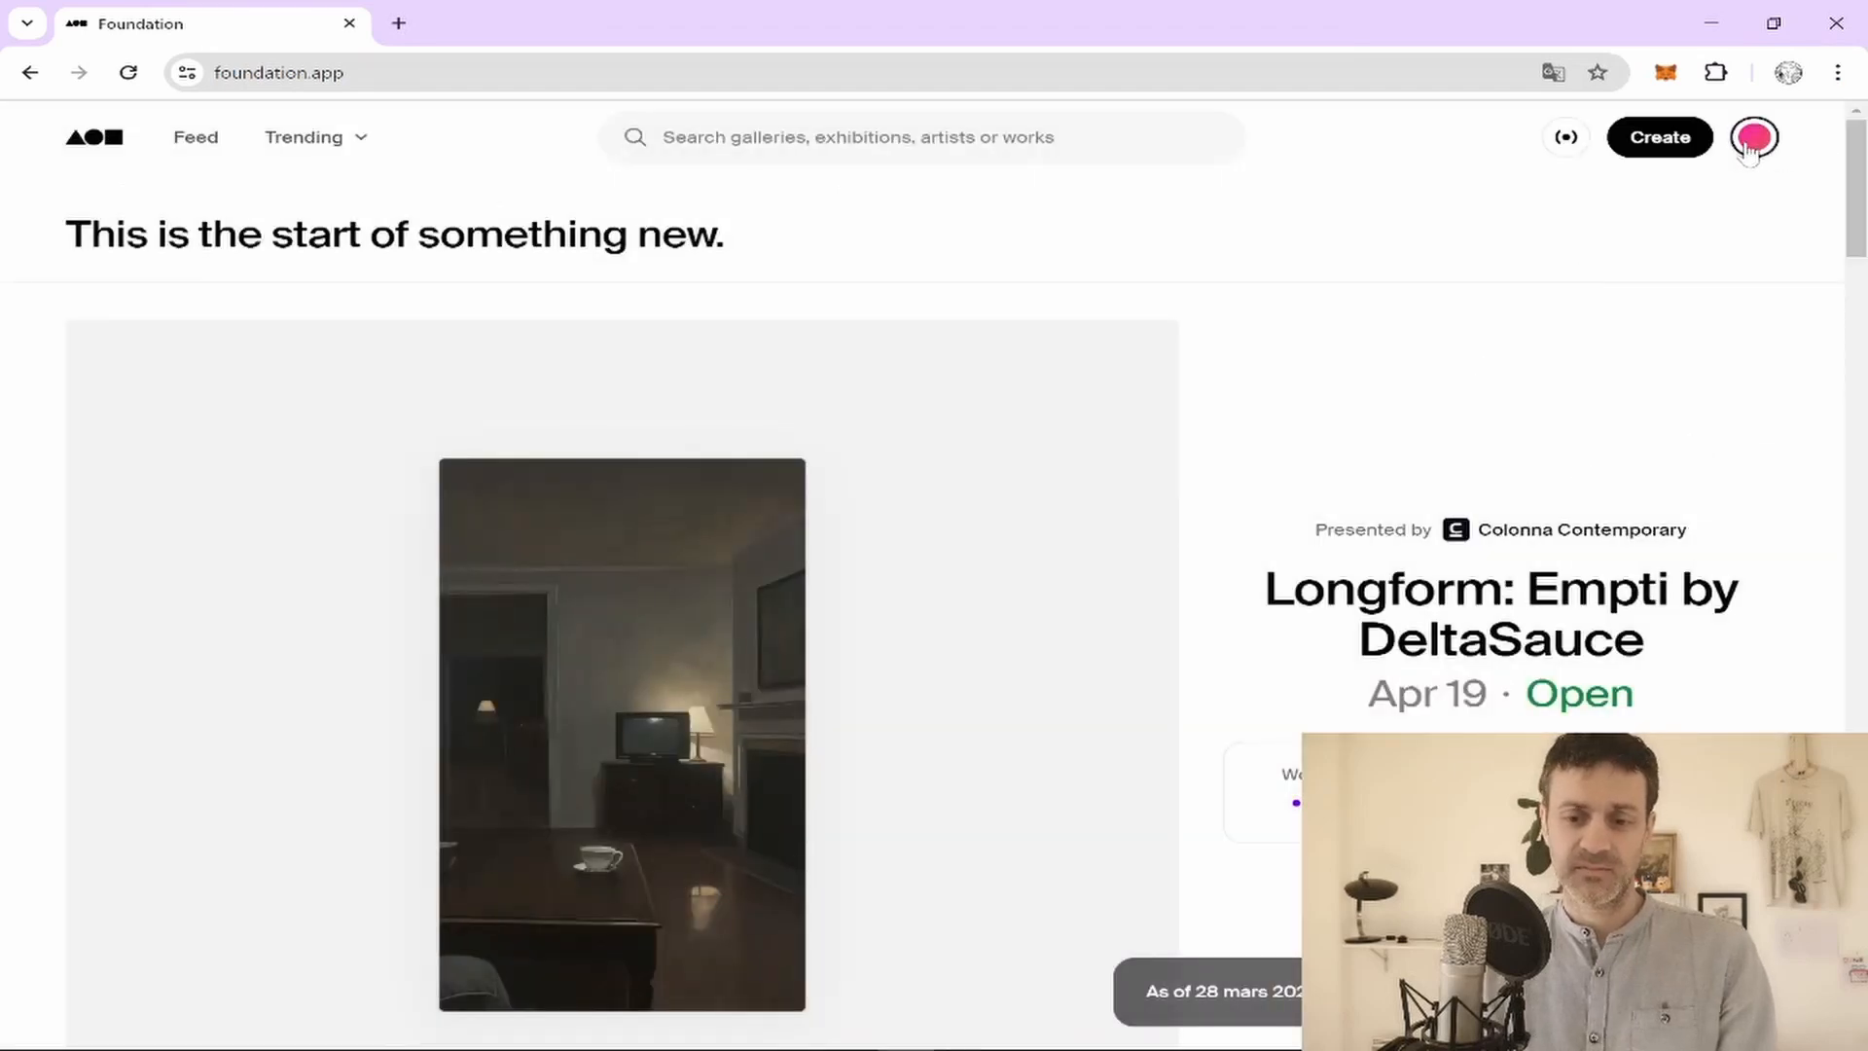
View the connected account's menu and the creation options on Foundation, closing each without choosing anything
left_click(1754, 140)
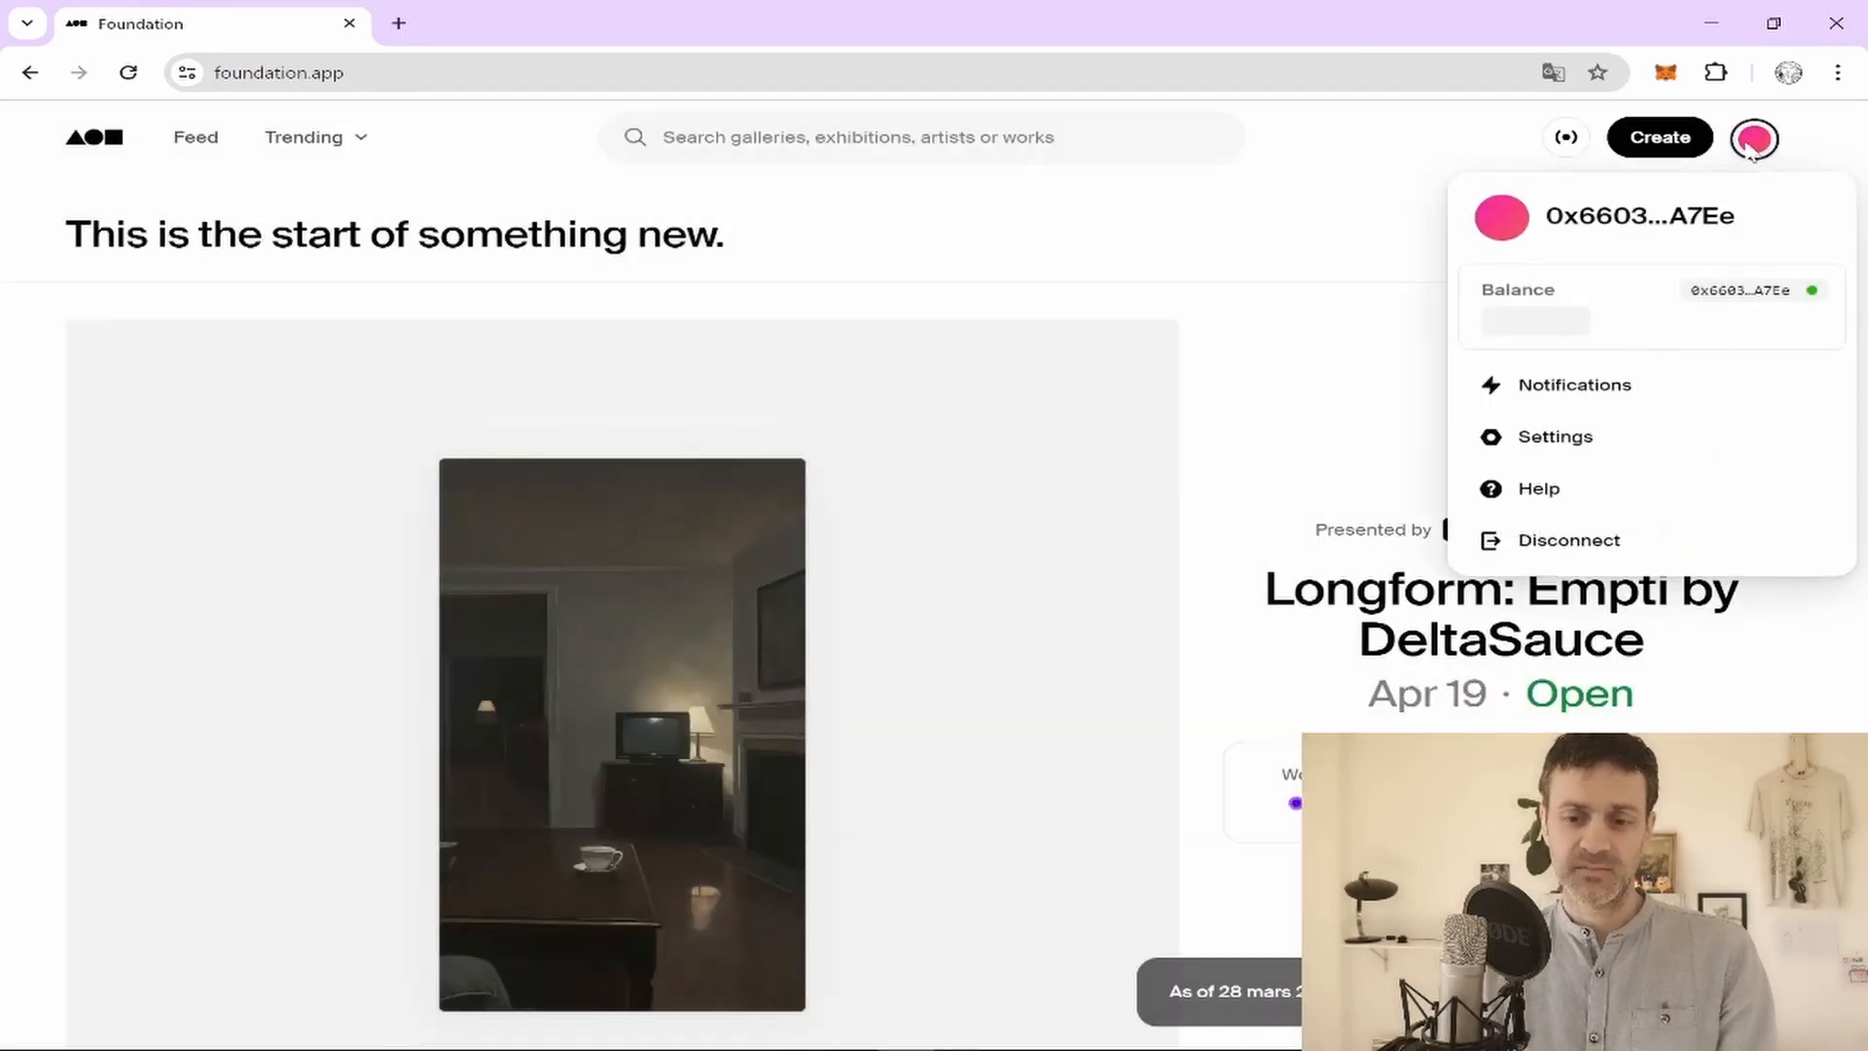
left_click(1334, 242)
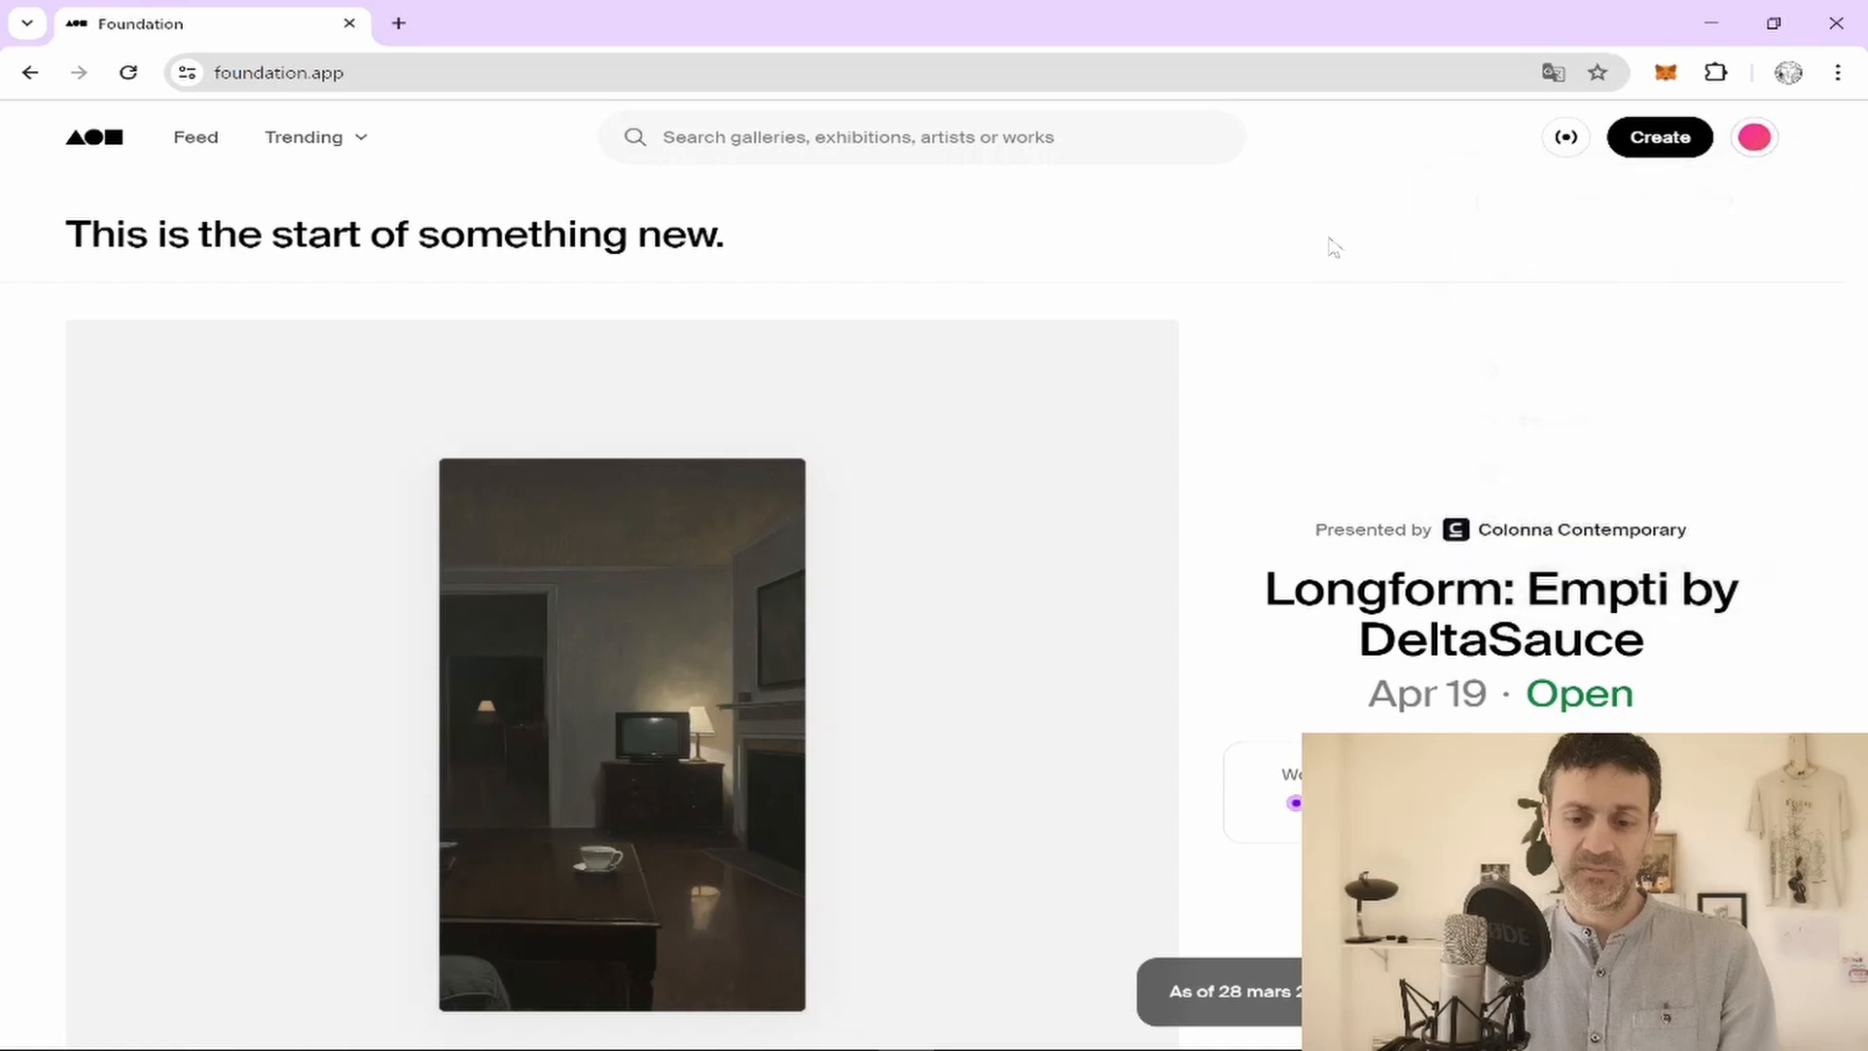
left_click(1662, 138)
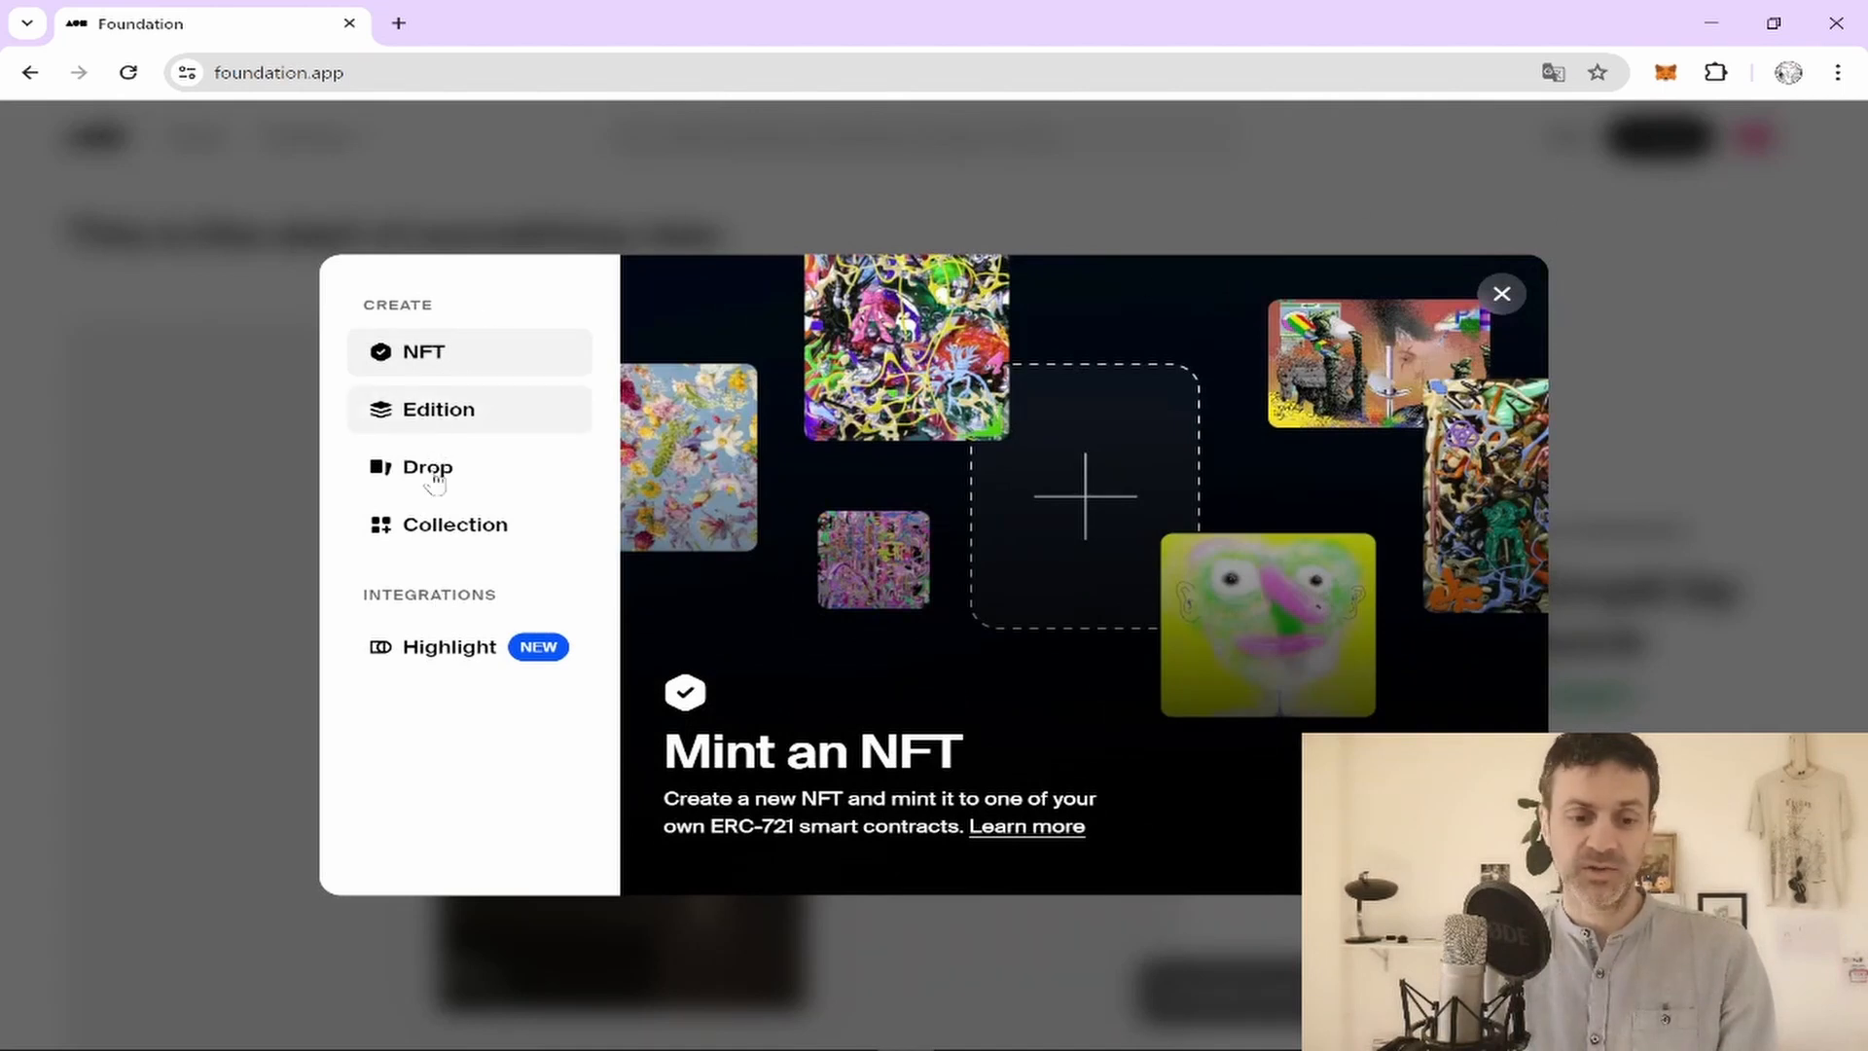
left_click(1498, 294)
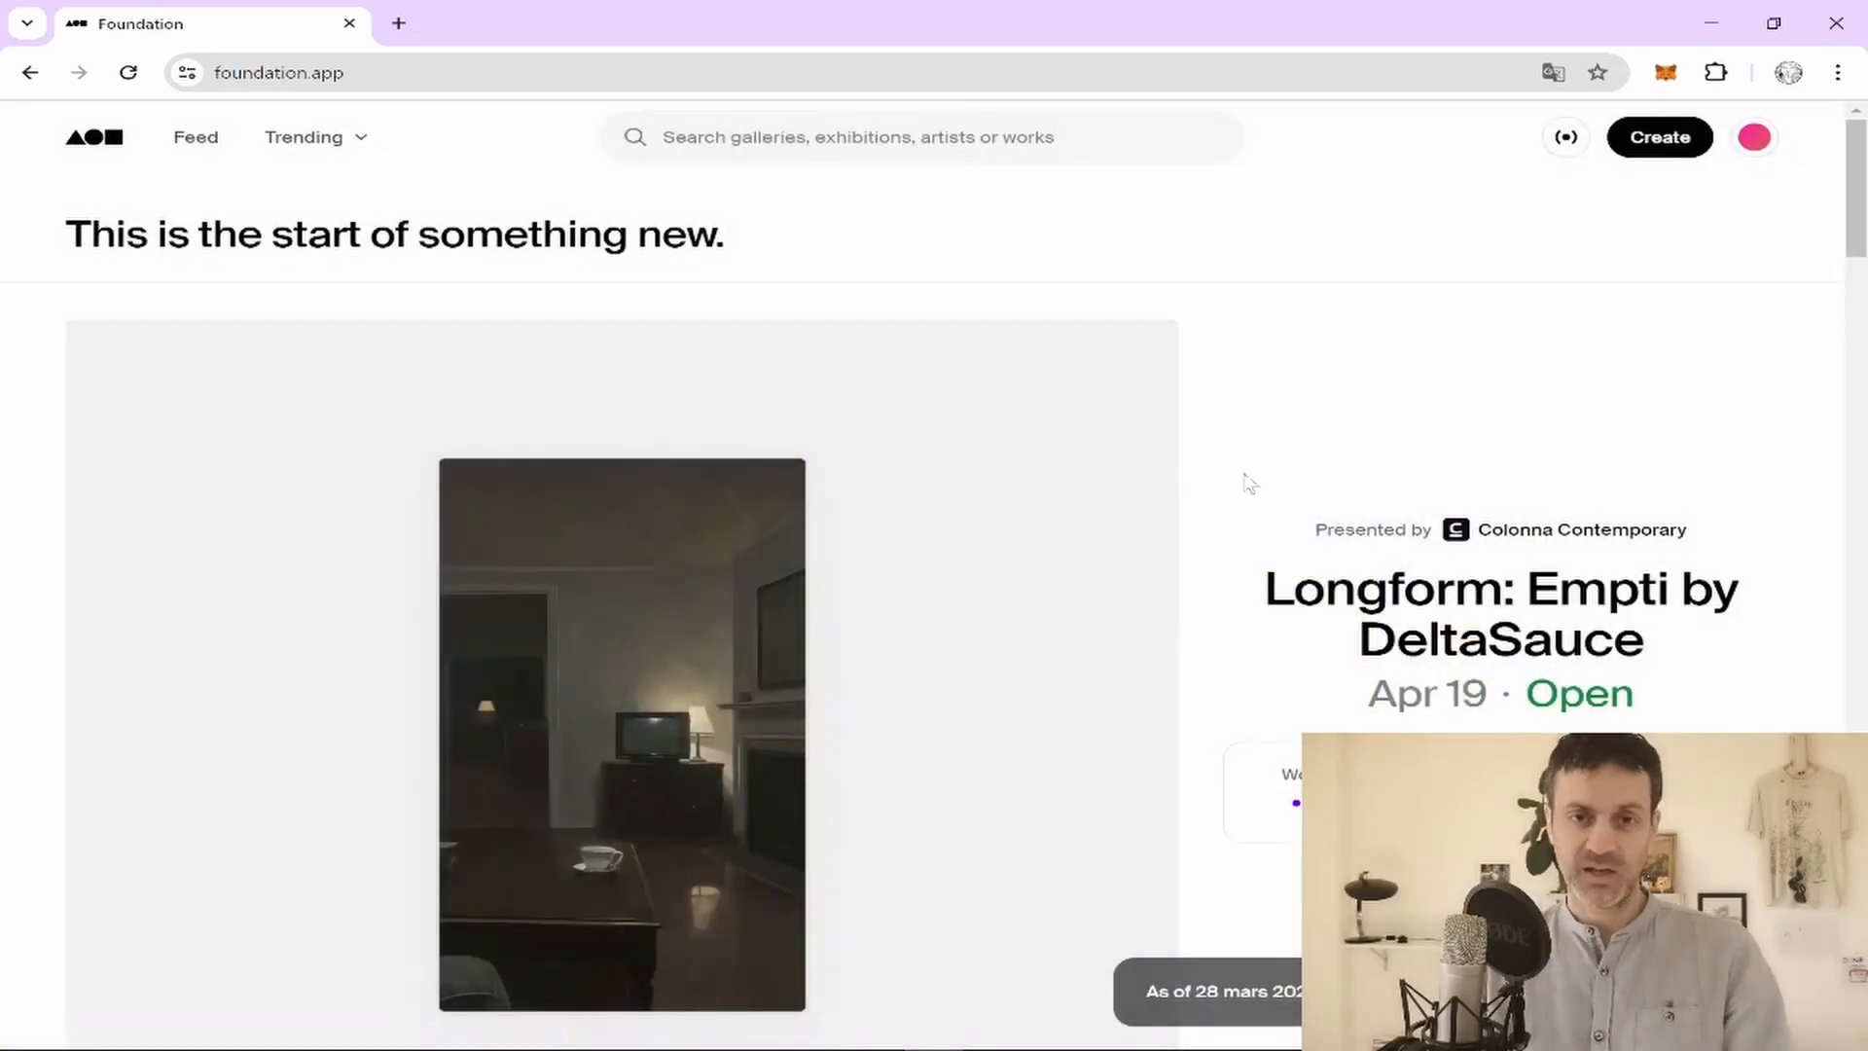
Search Foundation for "copeau" and open the copeau collection with the symbol C27
scroll(1246, 482, "down", 3)
scroll(1247, 481, "down", 5)
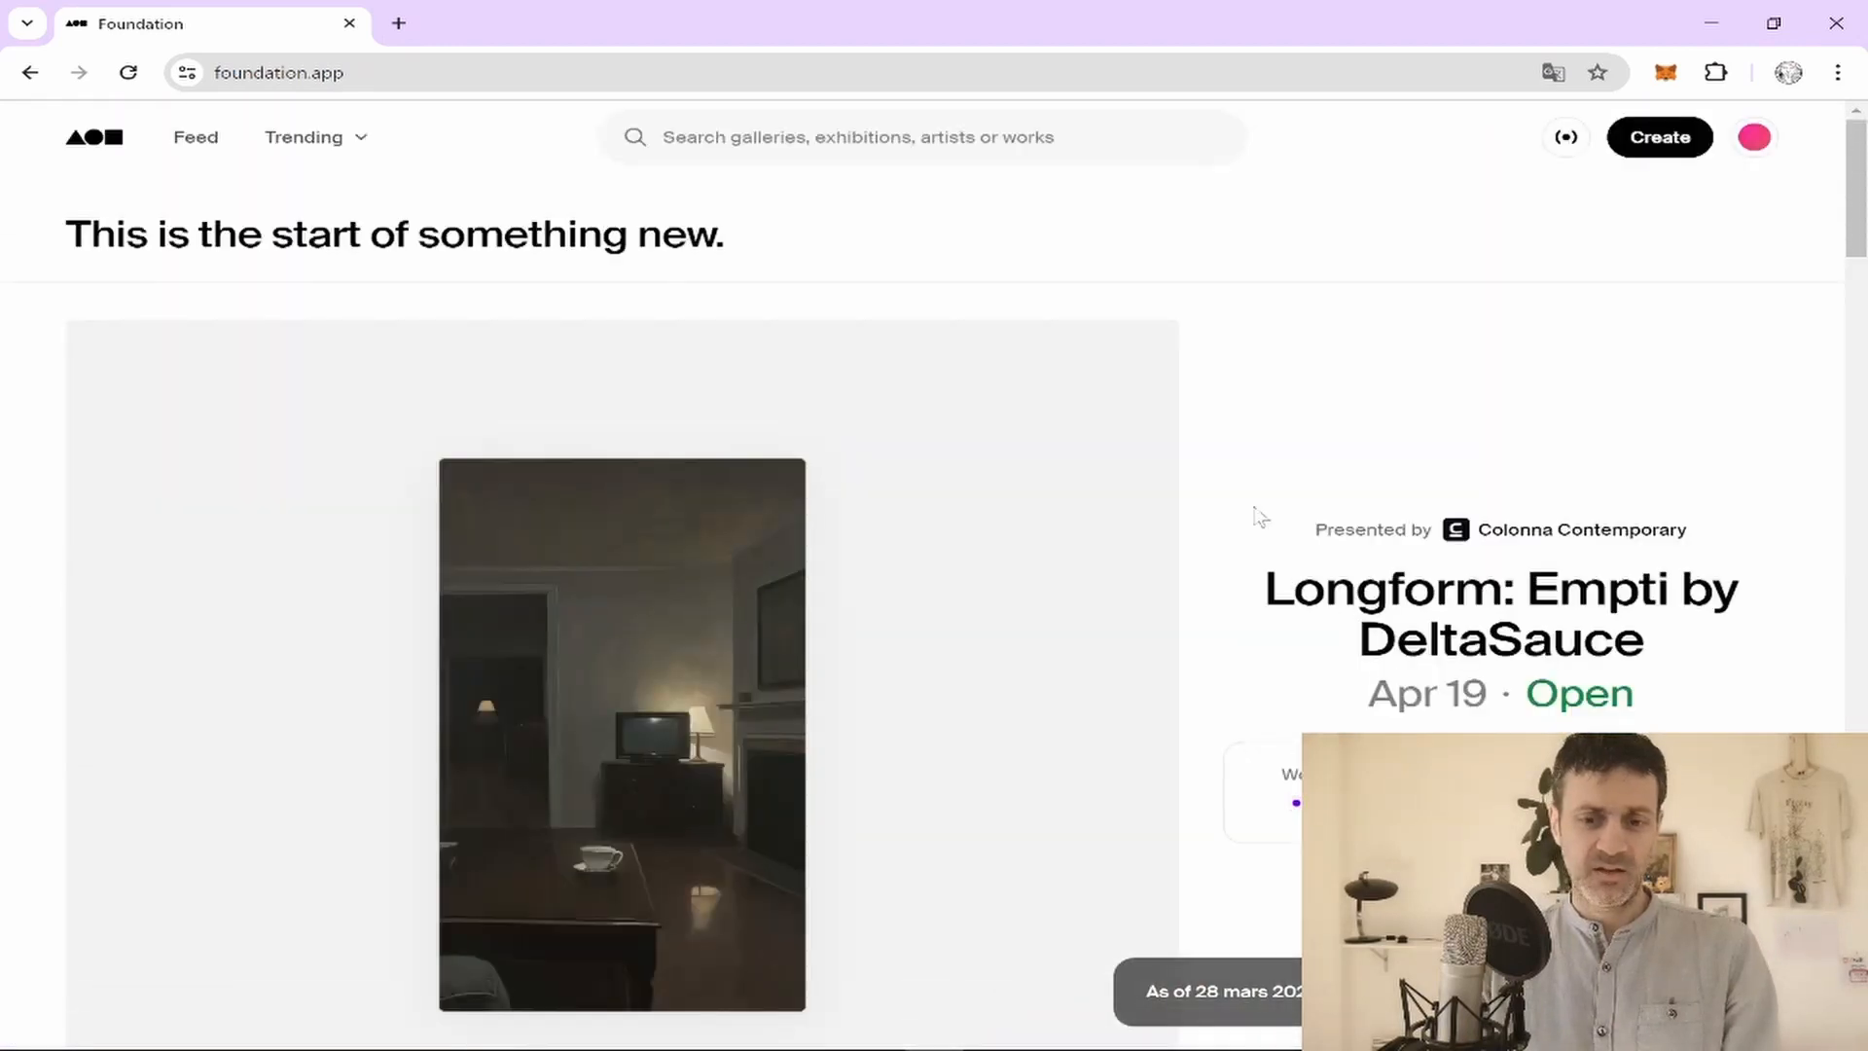
left_click(858, 138)
type("copeau")
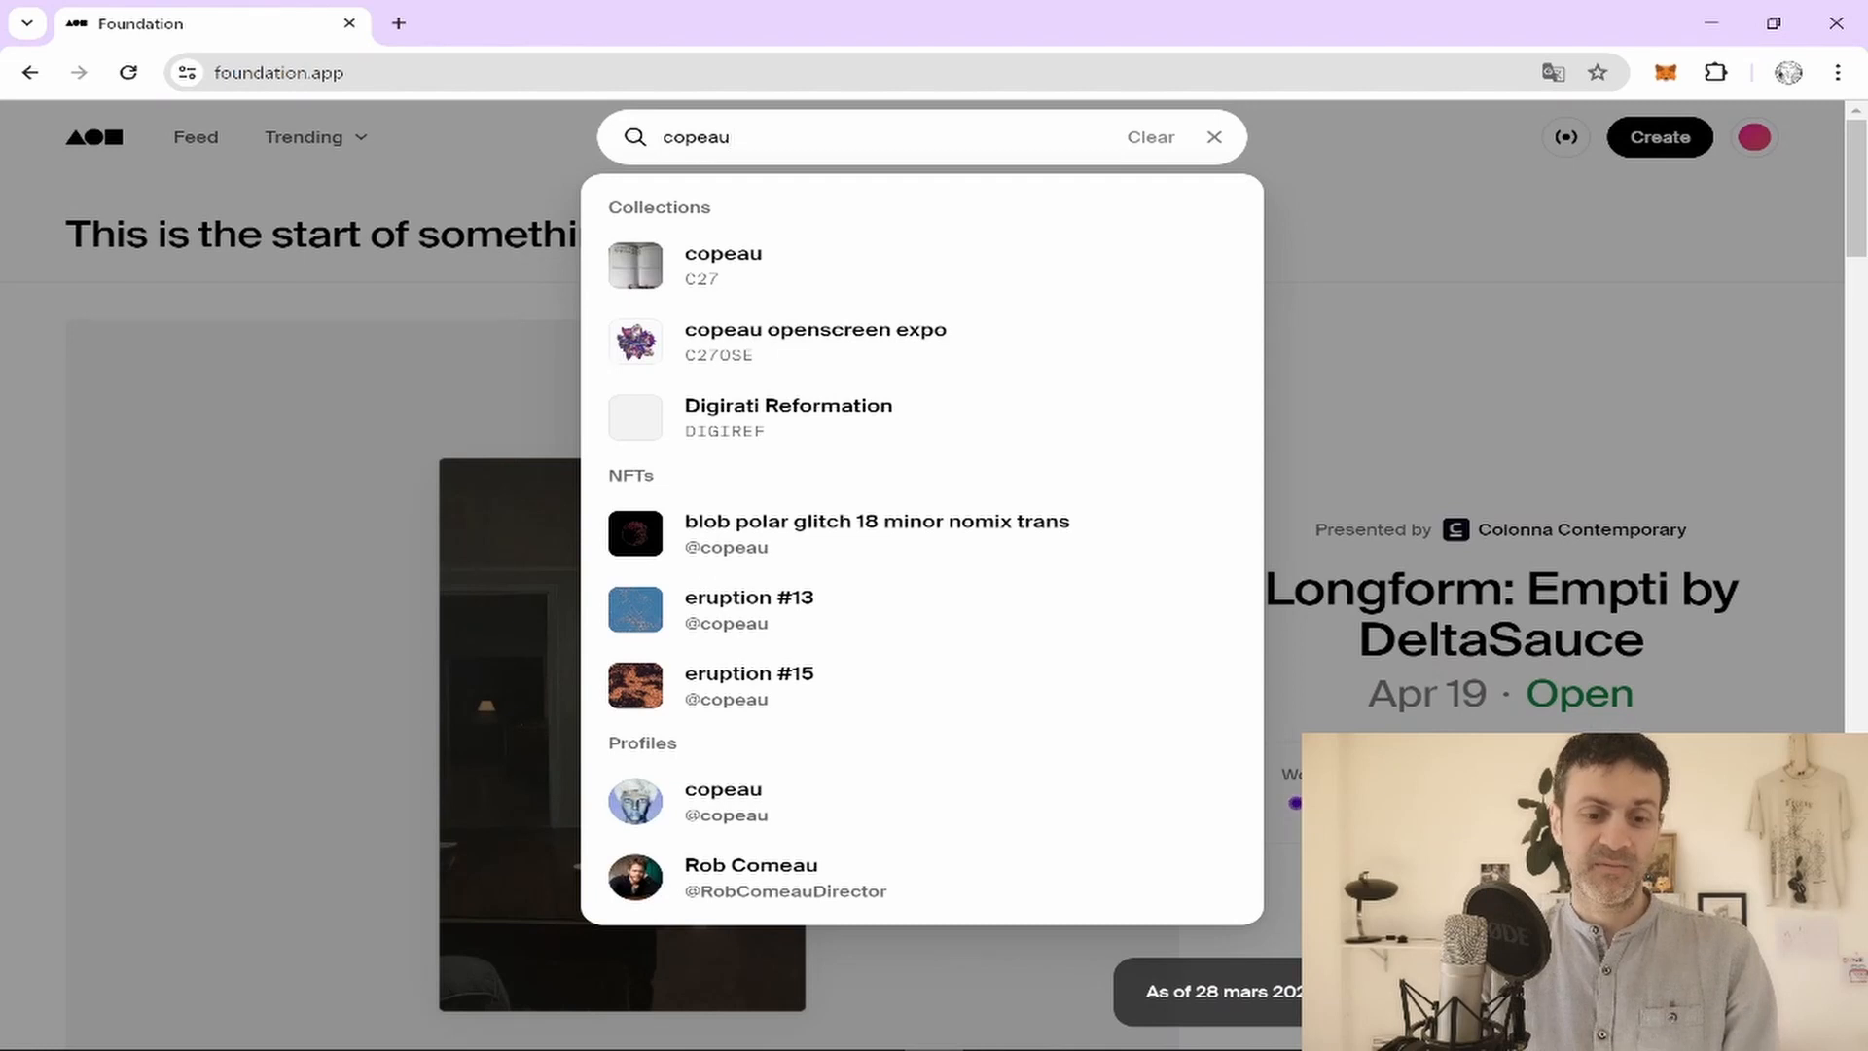
left_click(703, 273)
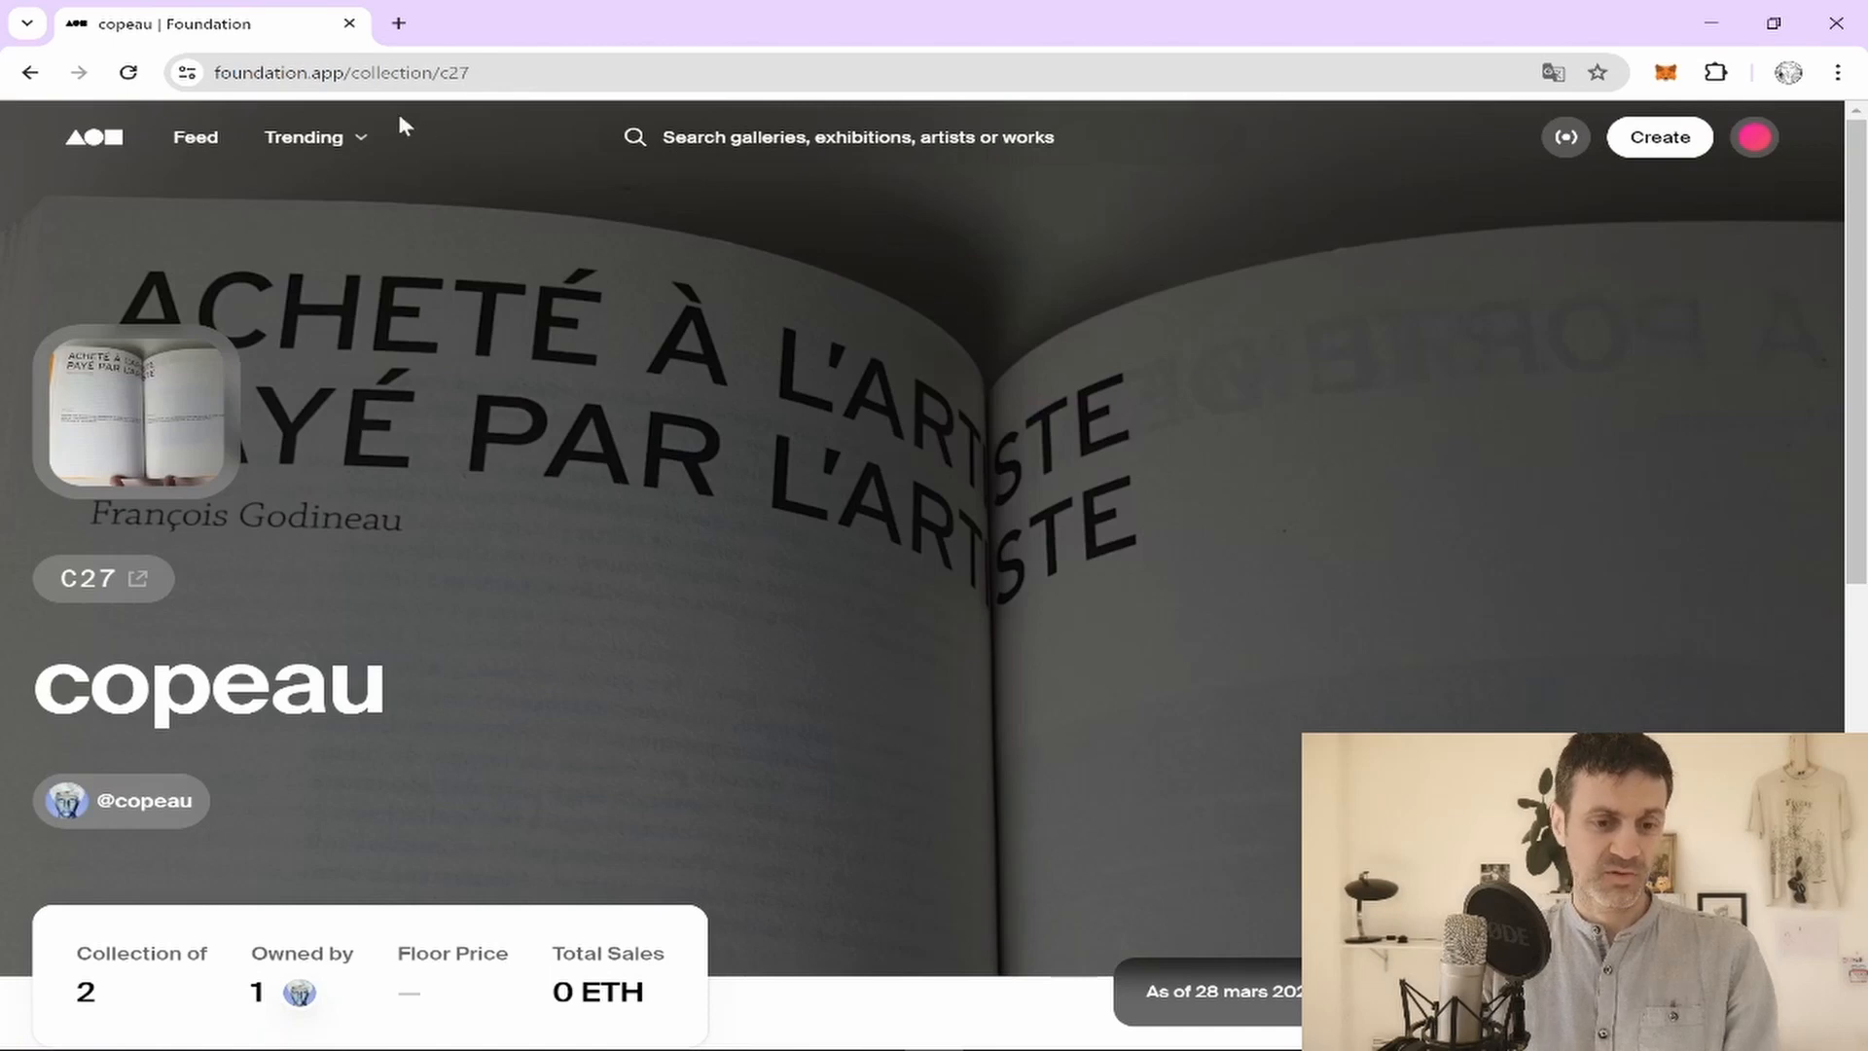
Open the collection creator's profile and look through the created artworks and their sale prices, returning to the profile header
left_click(137, 805)
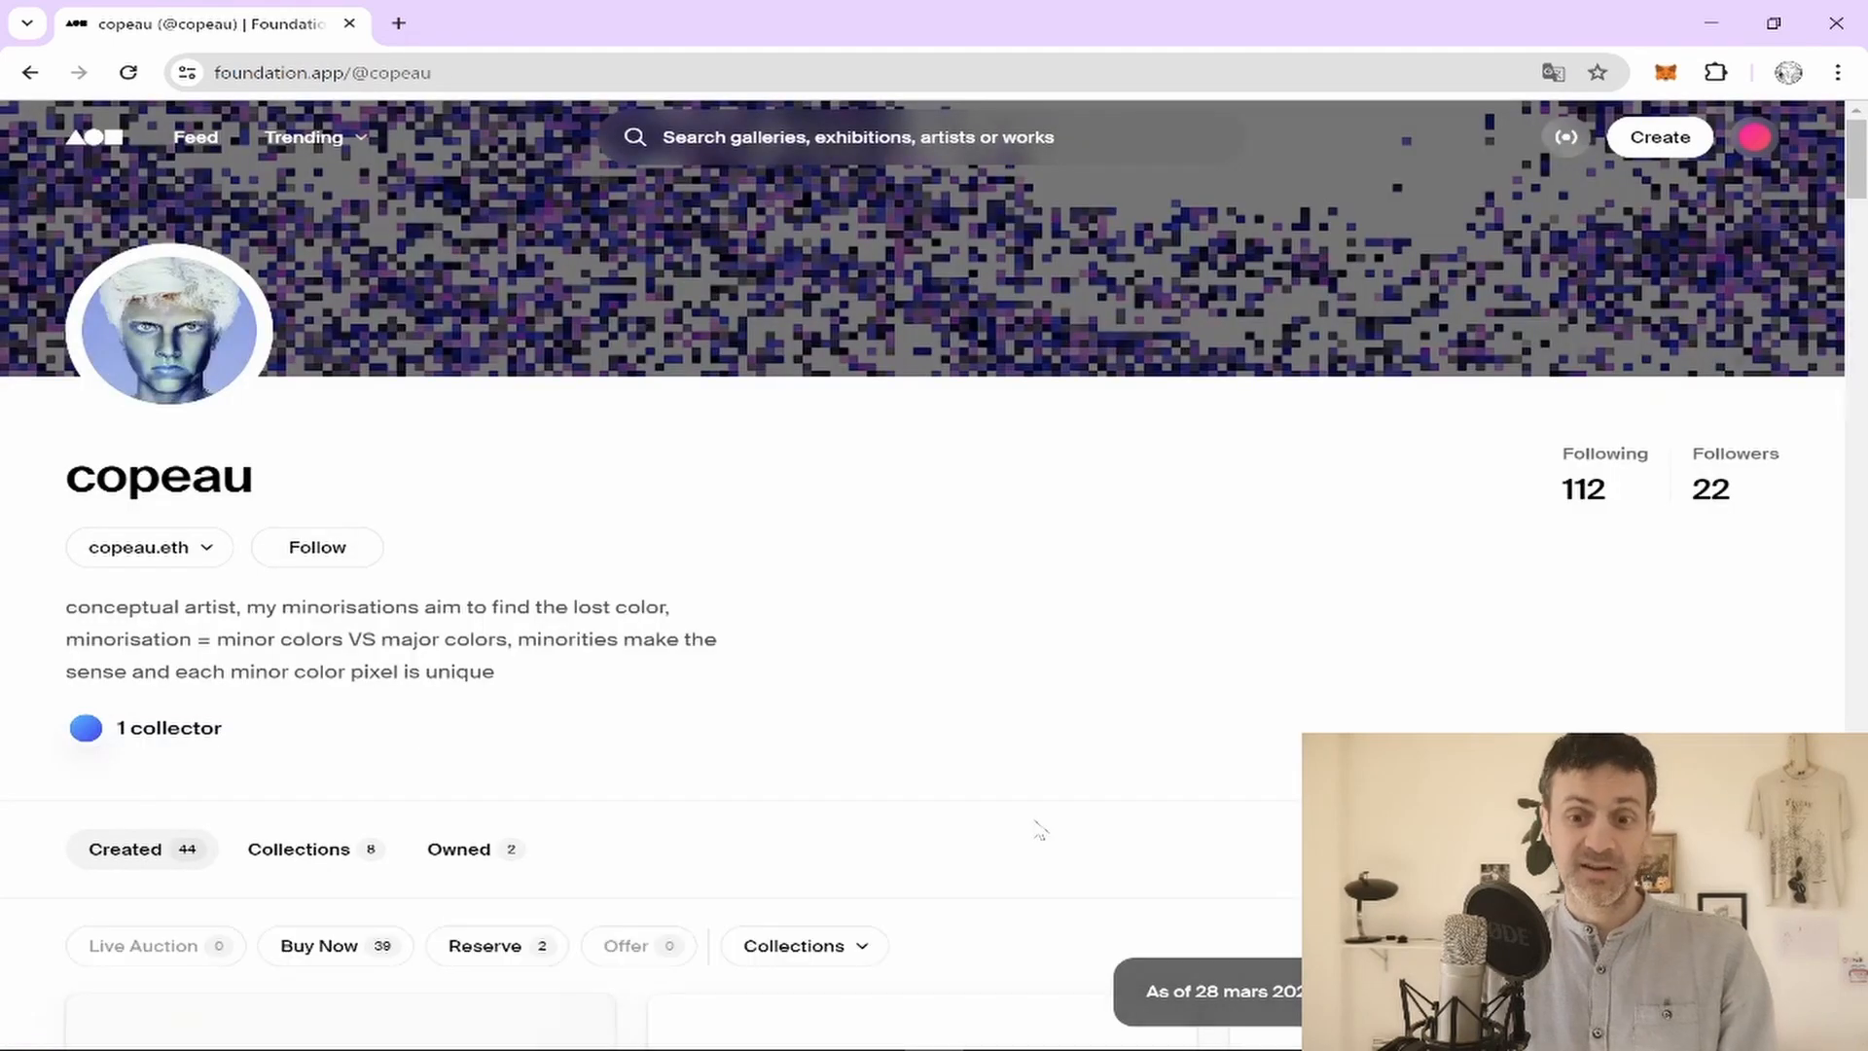
scroll(1038, 827, "down", 4)
scroll(1161, 863, "down", 3)
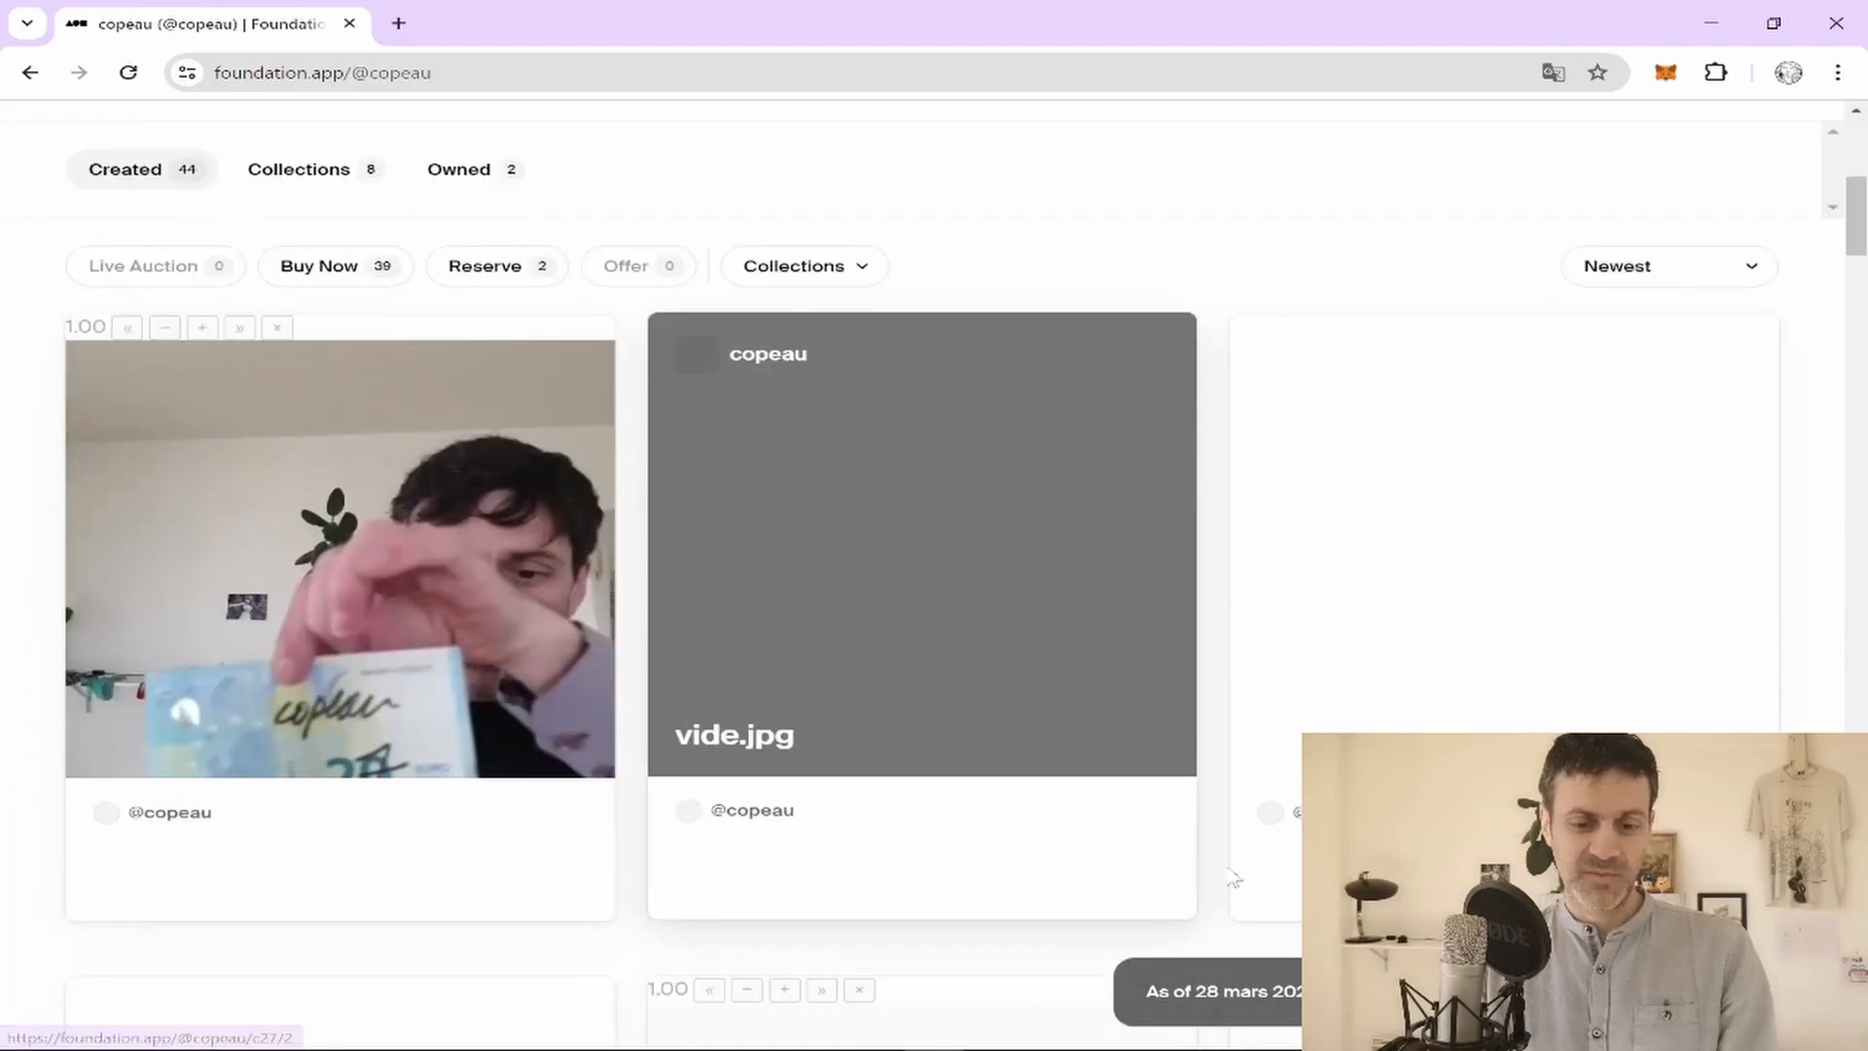
scroll(1234, 880, "down", 10)
scroll(1234, 881, "down", 15)
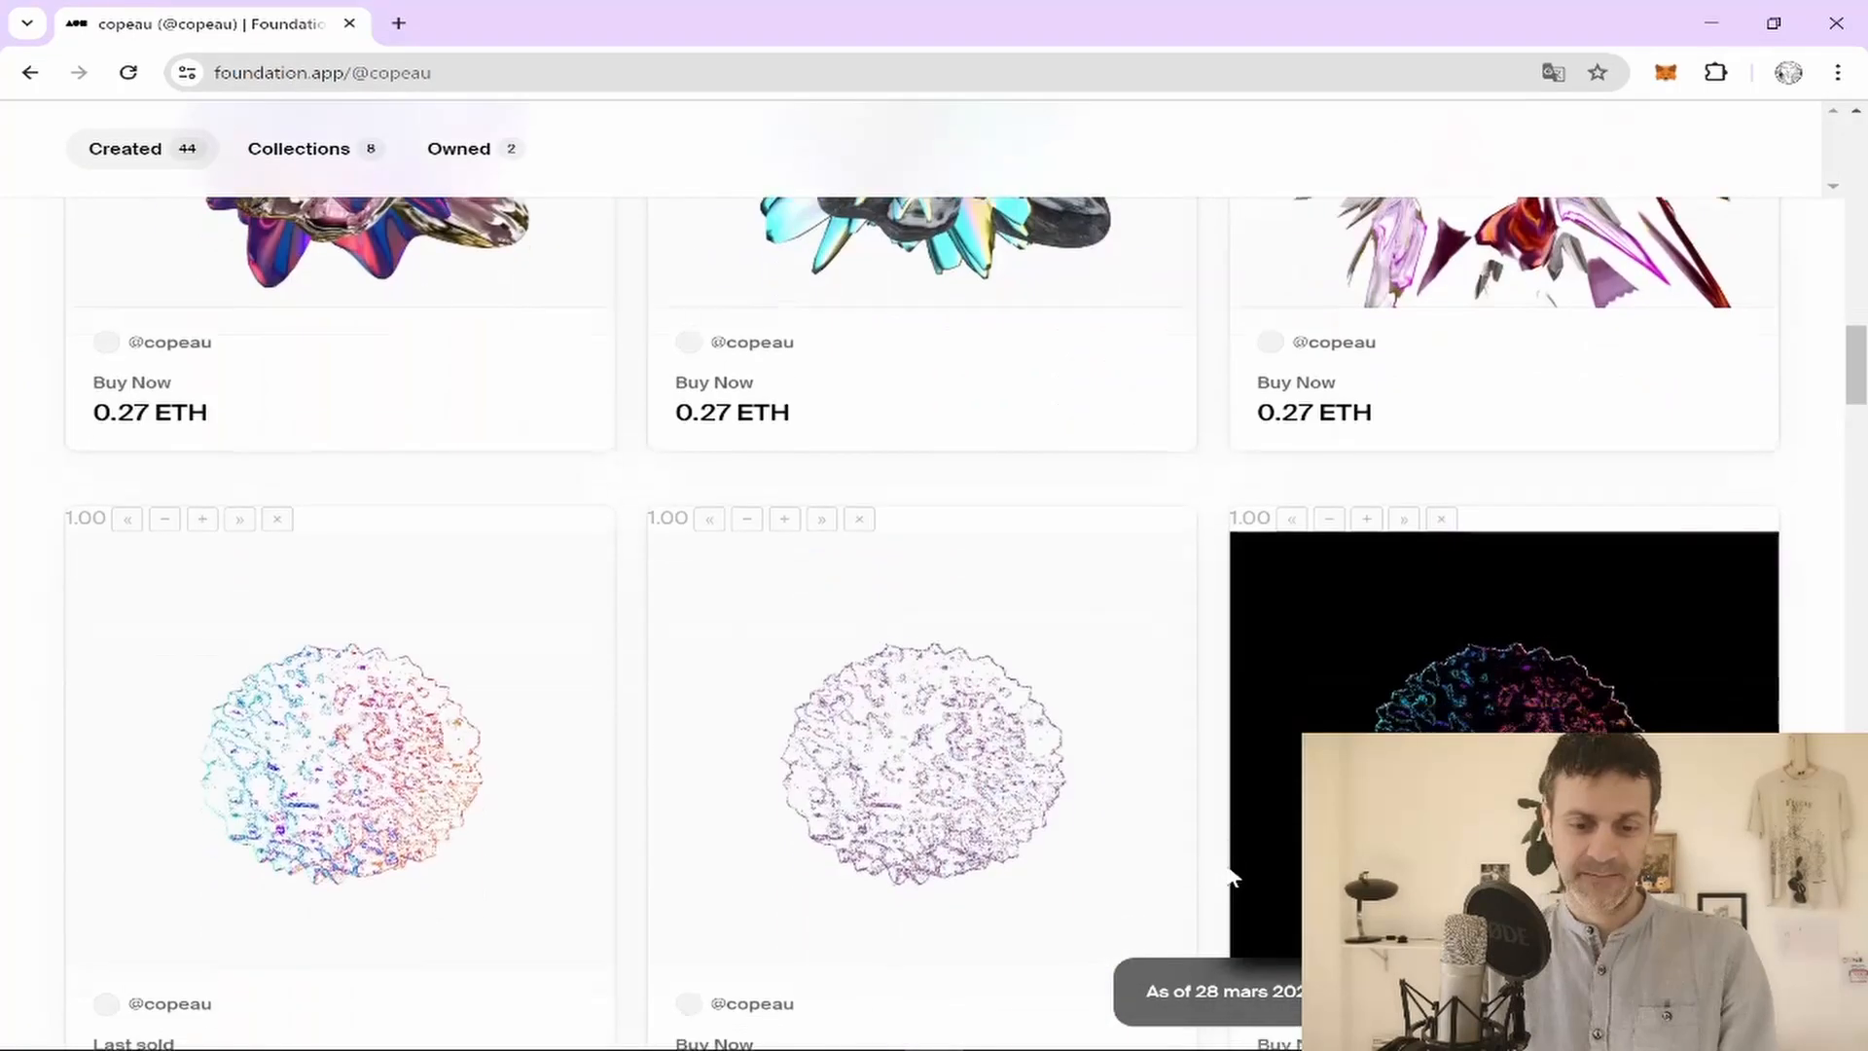
scroll(1233, 881, "up", 3)
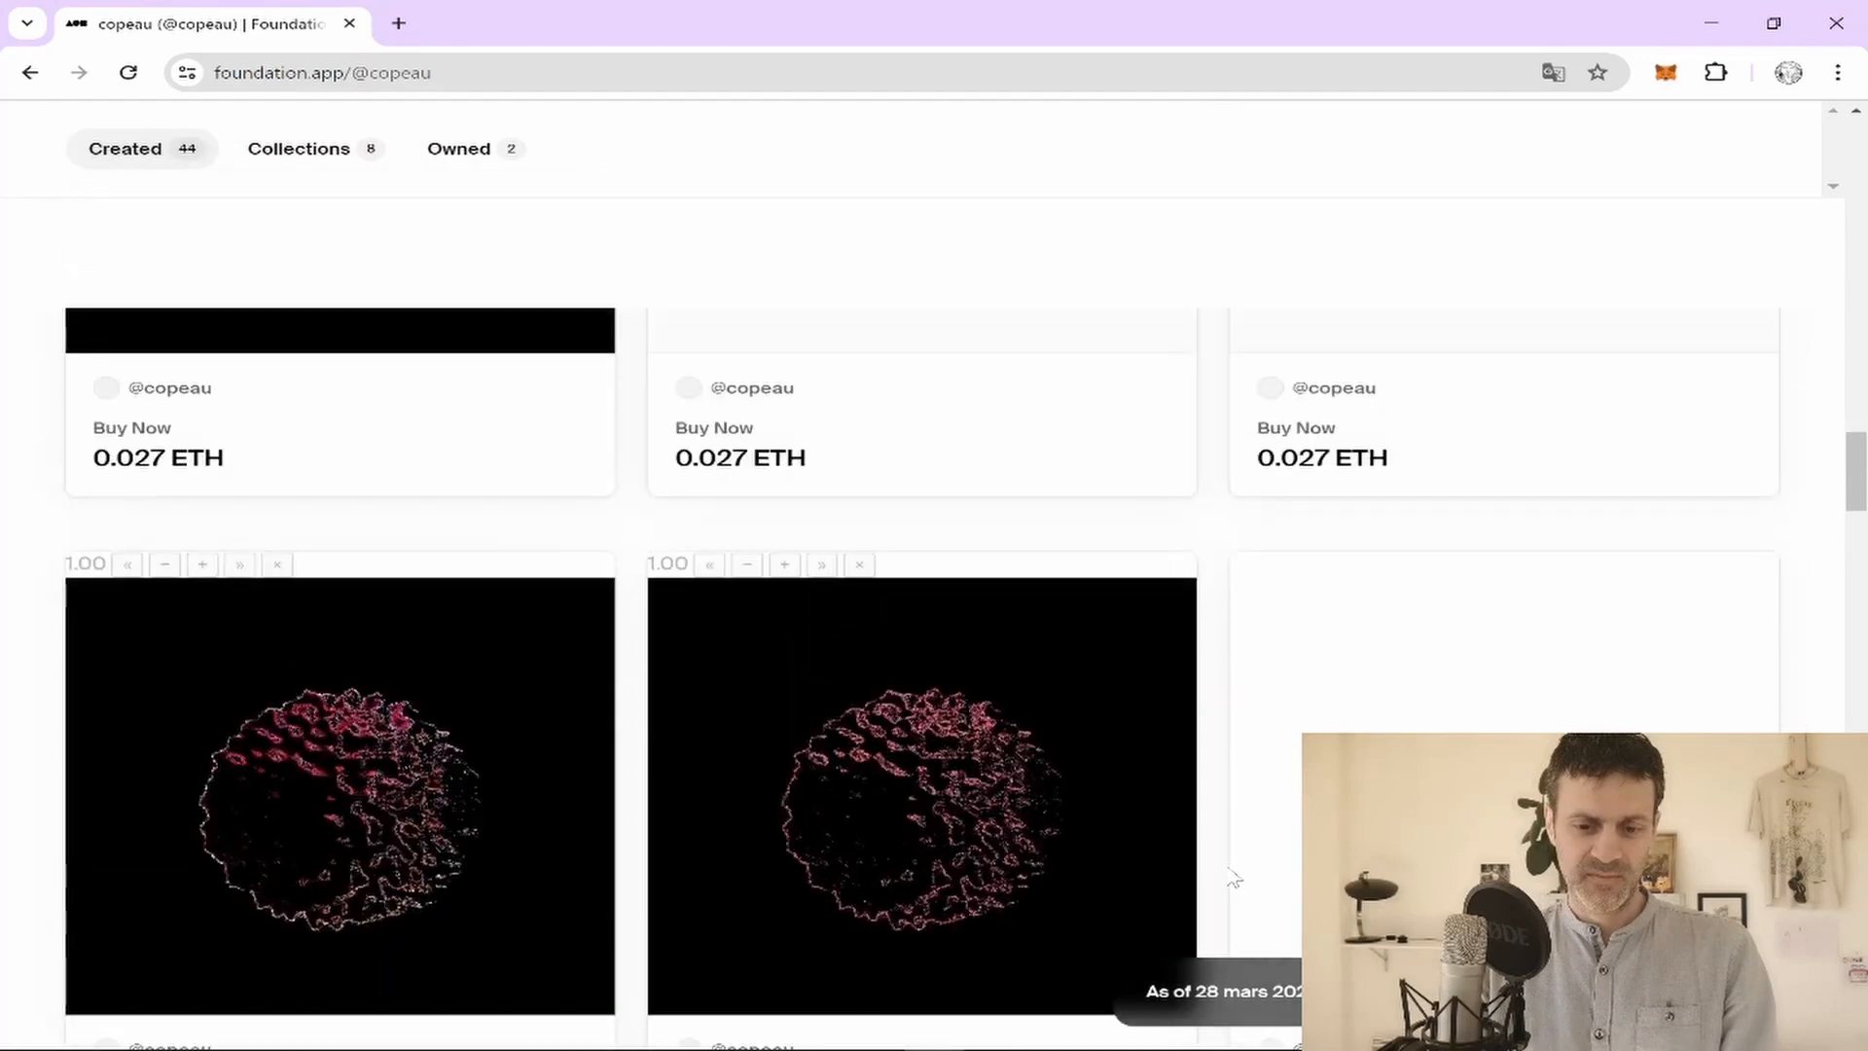
scroll(1234, 879, "down", 15)
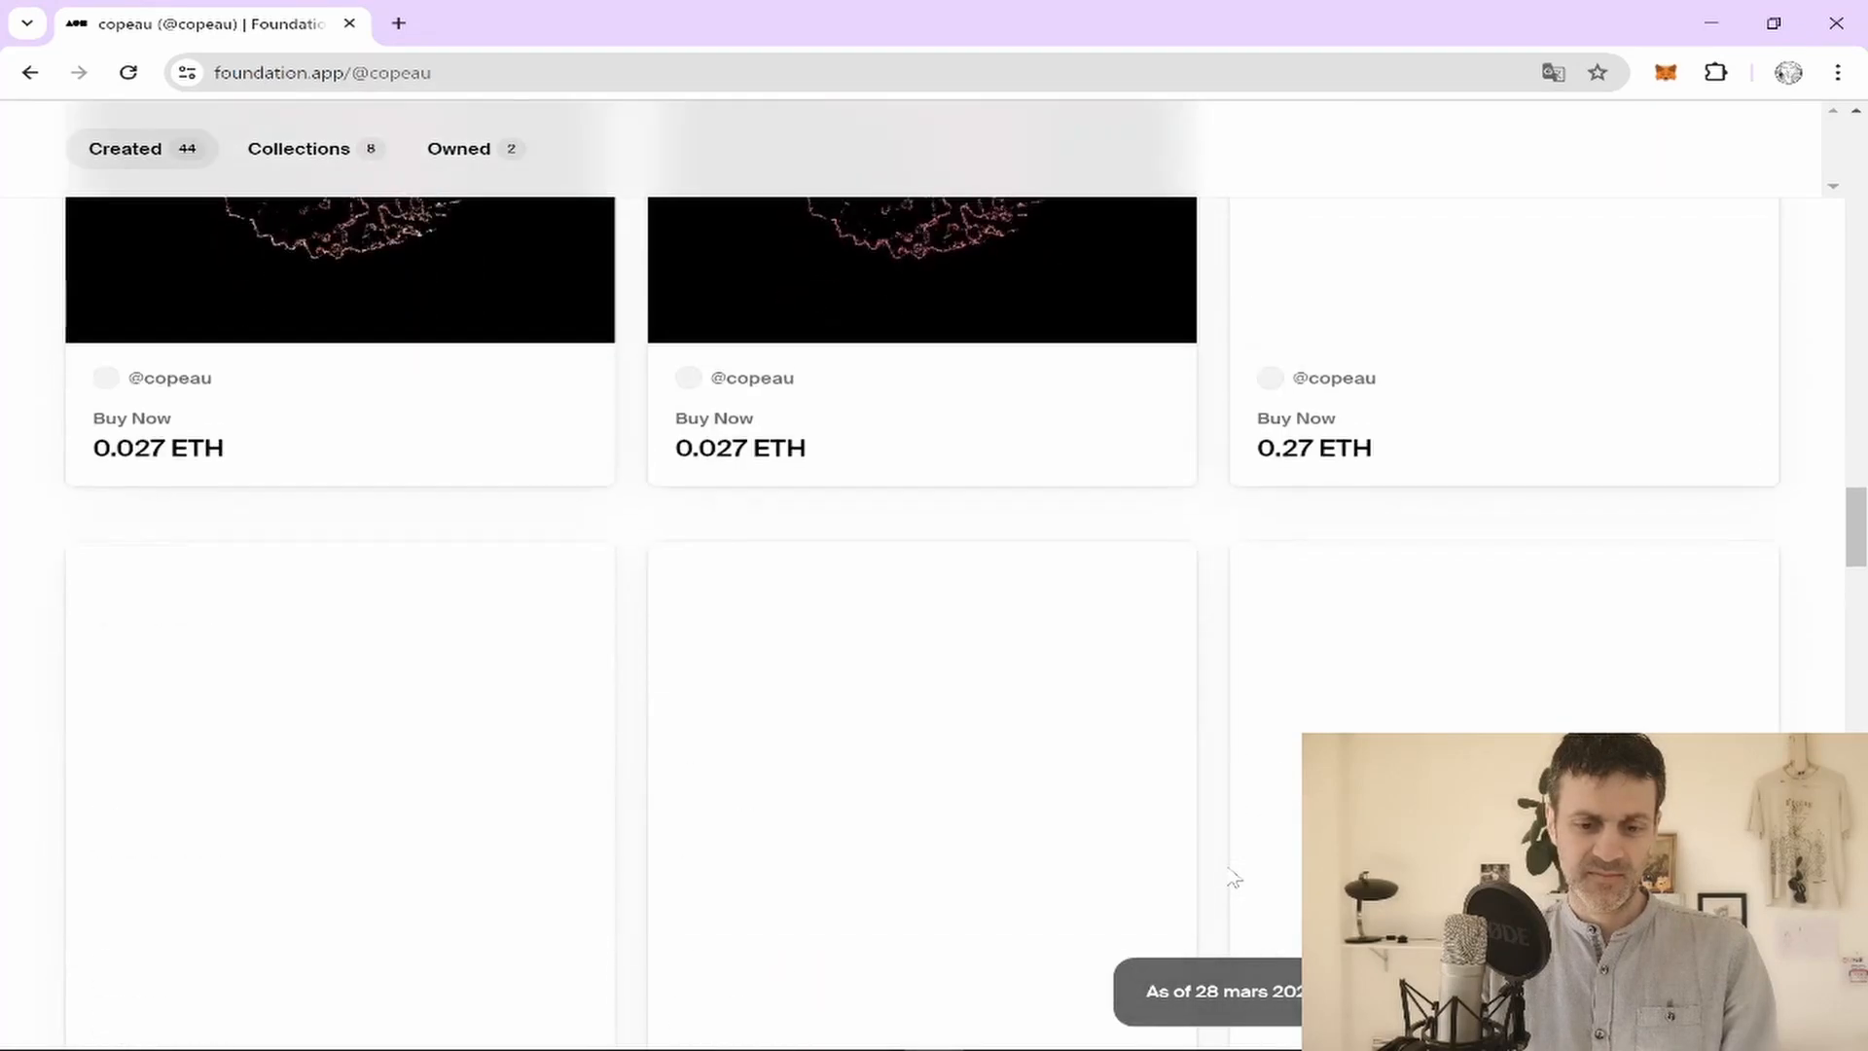
scroll(1228, 749, "up", 8)
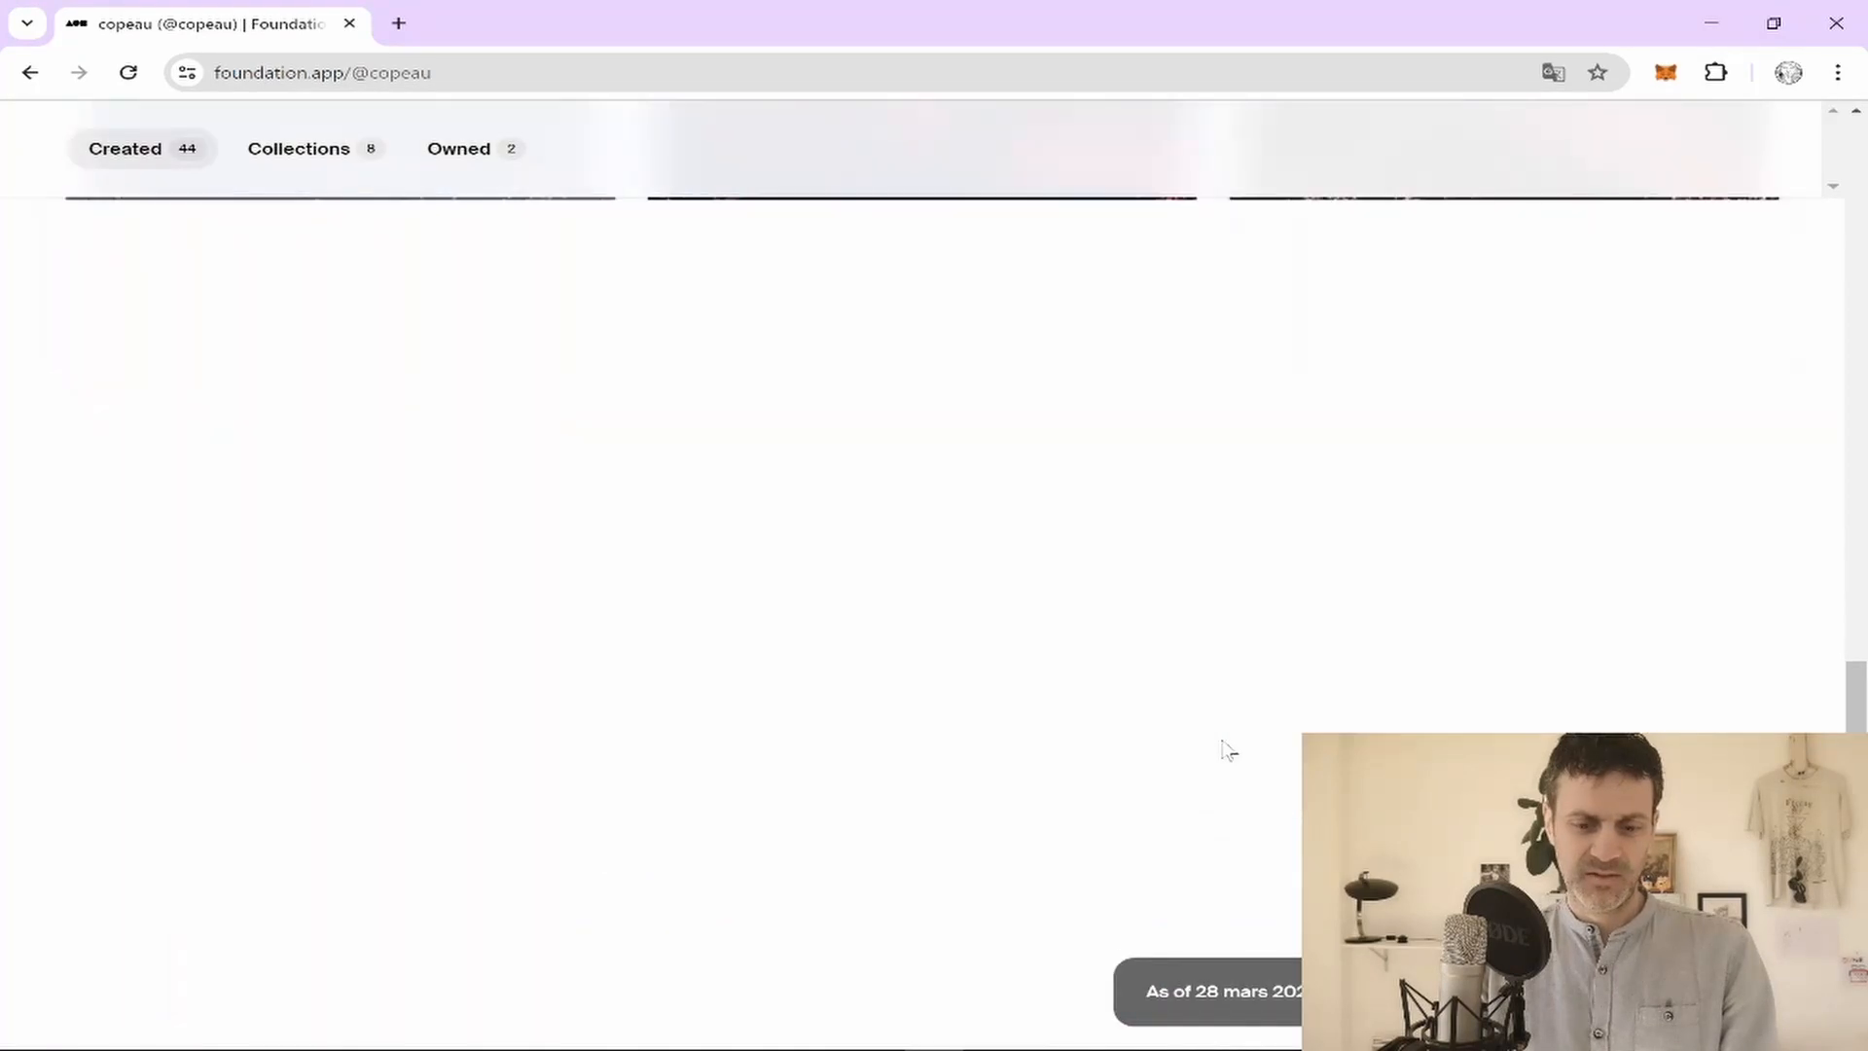
scroll(1228, 749, "up", 10)
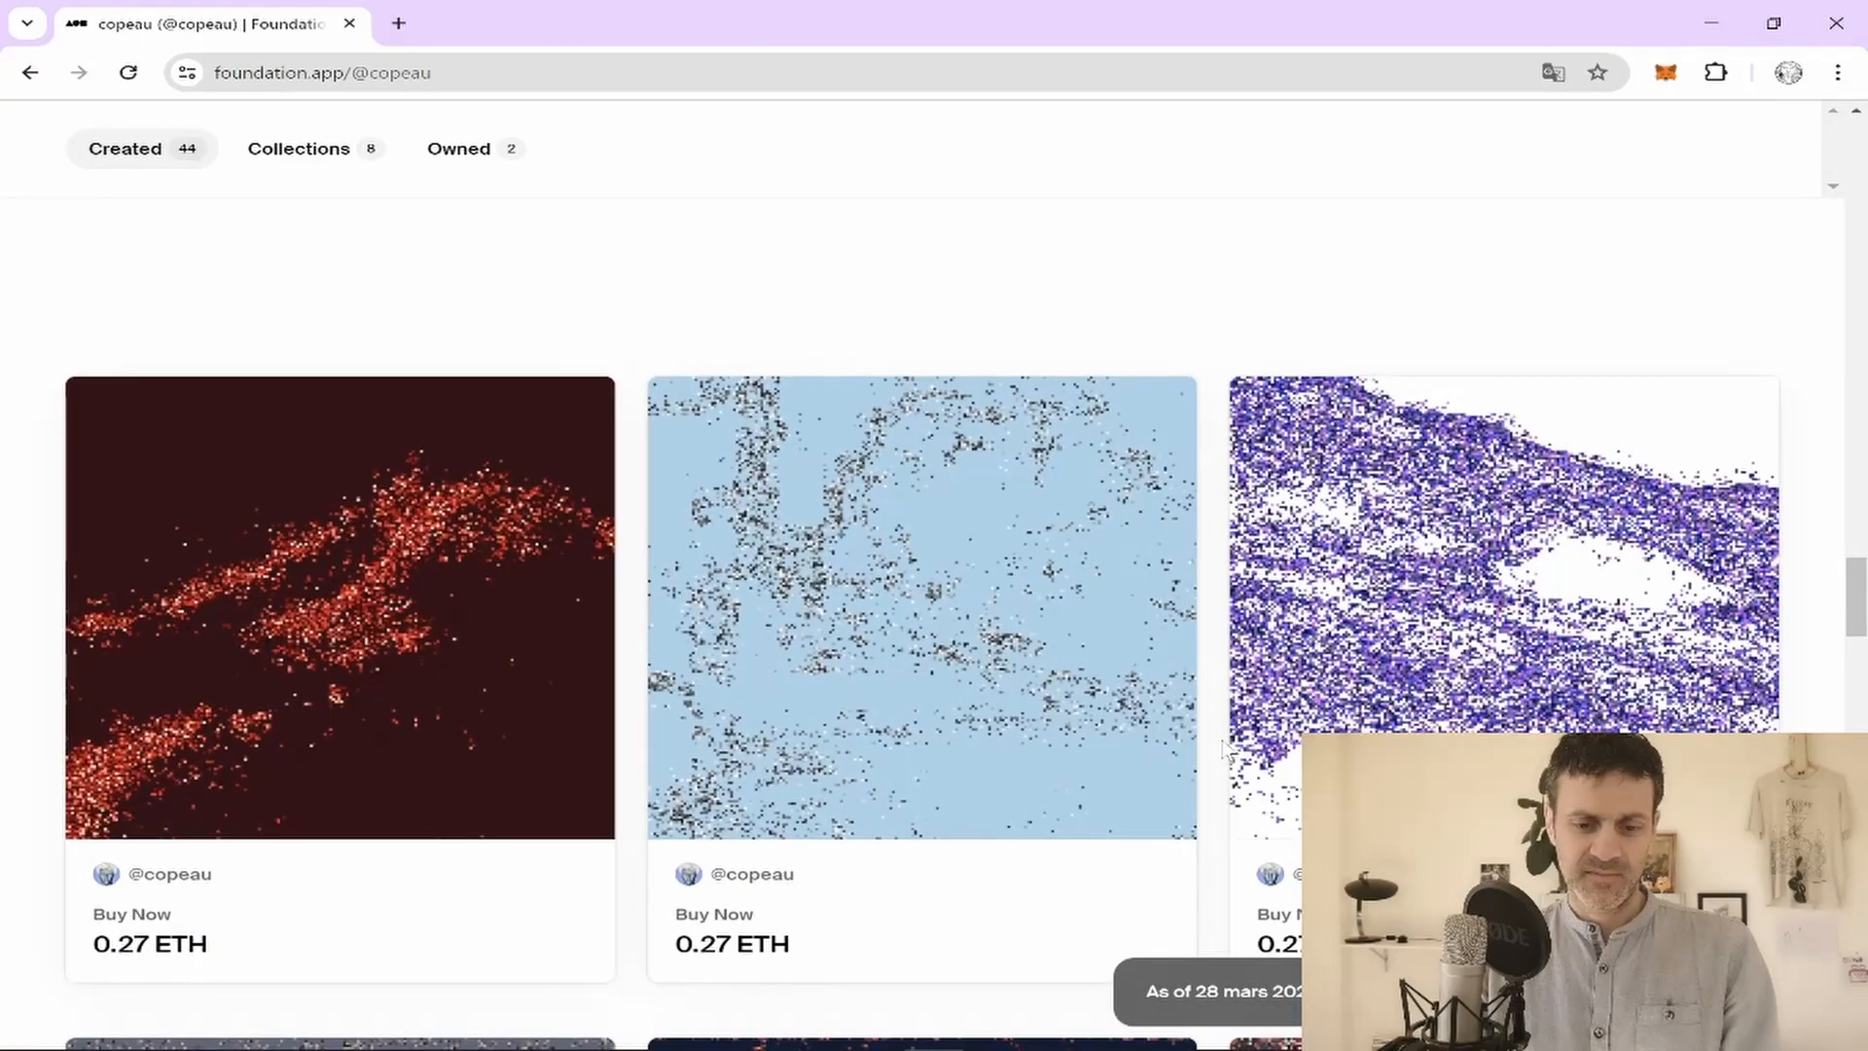
scroll(1228, 749, "up", 8)
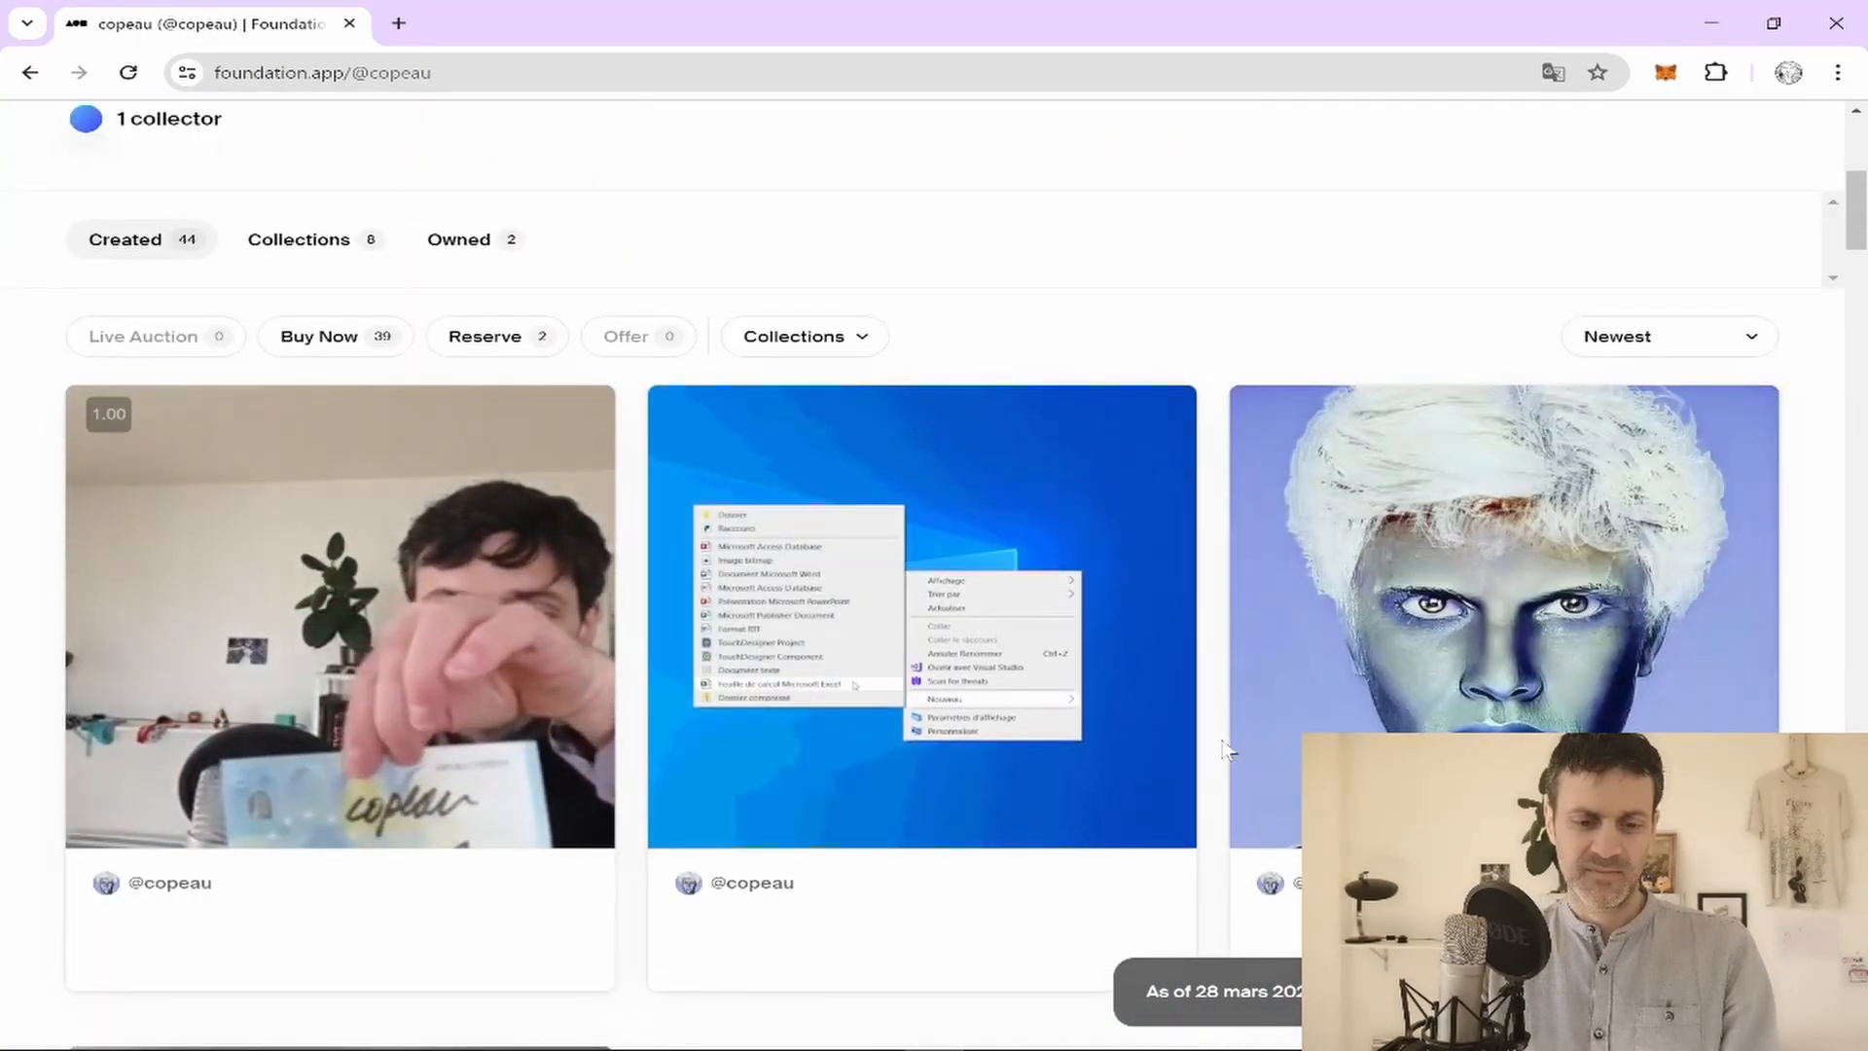
scroll(1228, 749, "up", 1)
scroll(1228, 749, "down", 1)
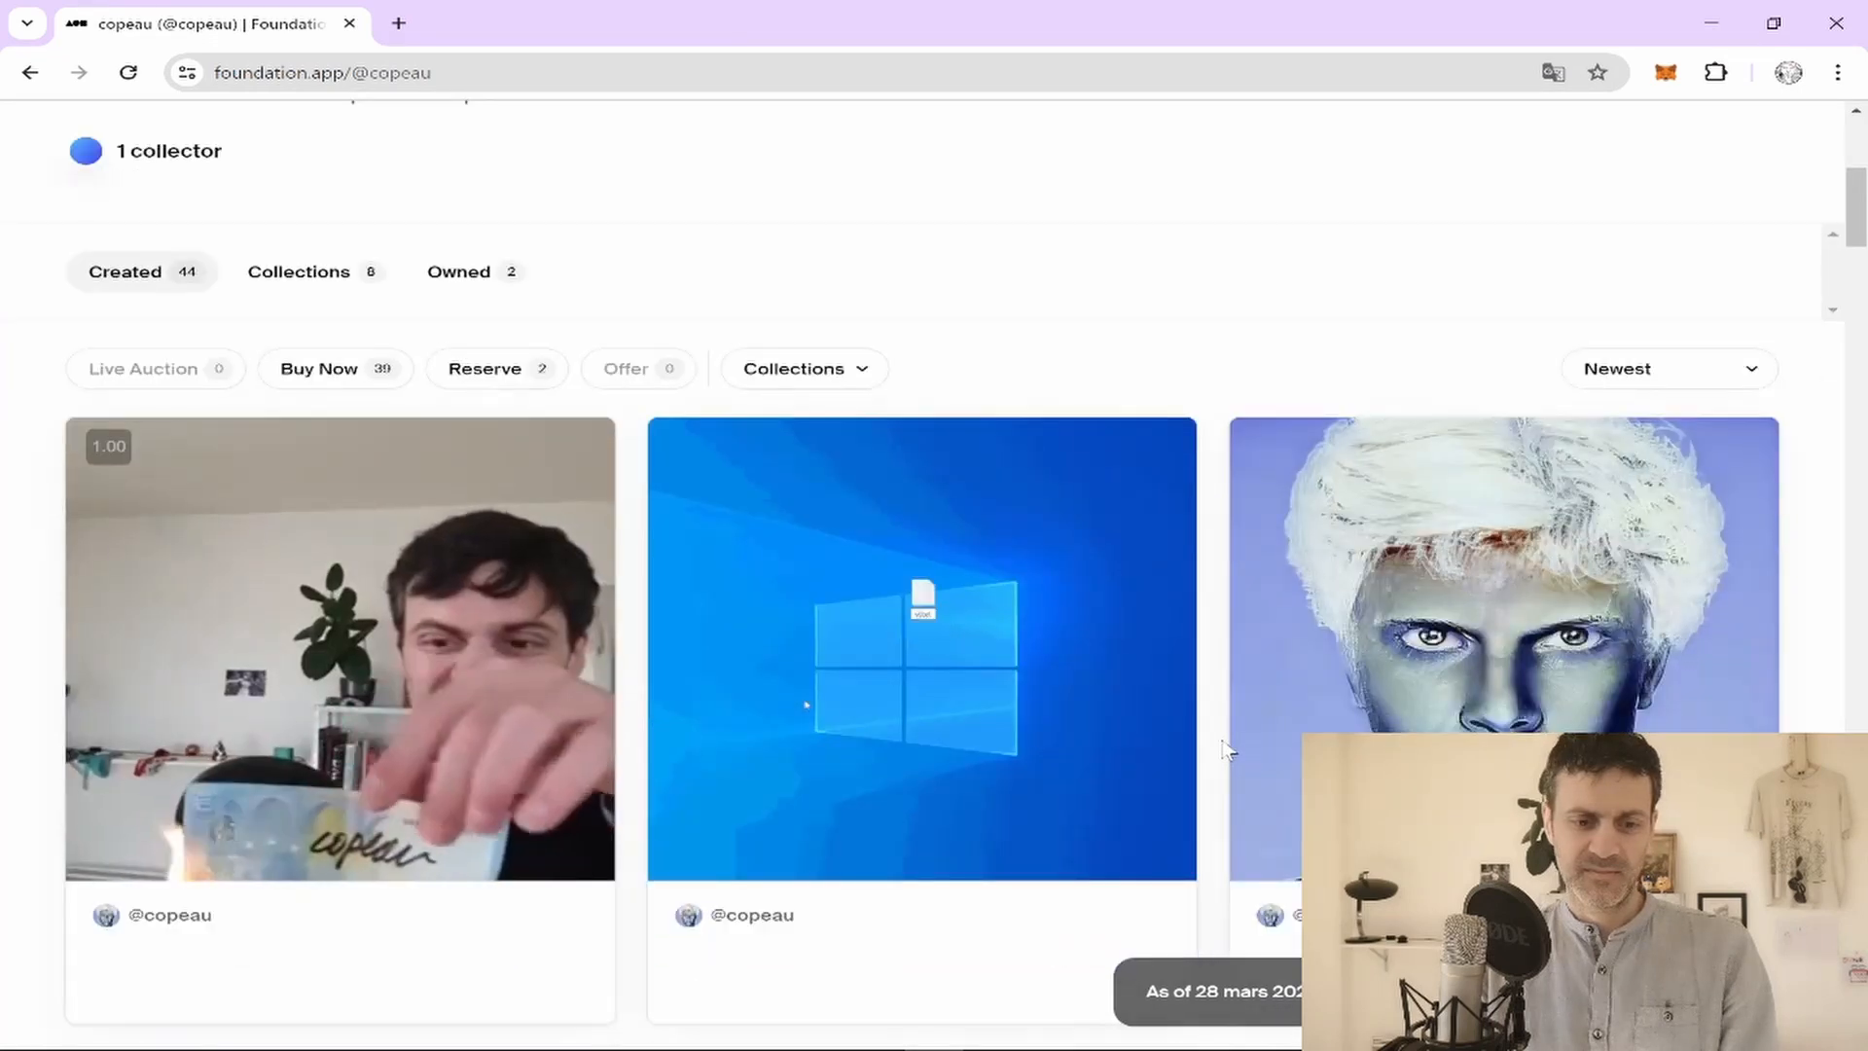
scroll(1228, 749, "up", 3)
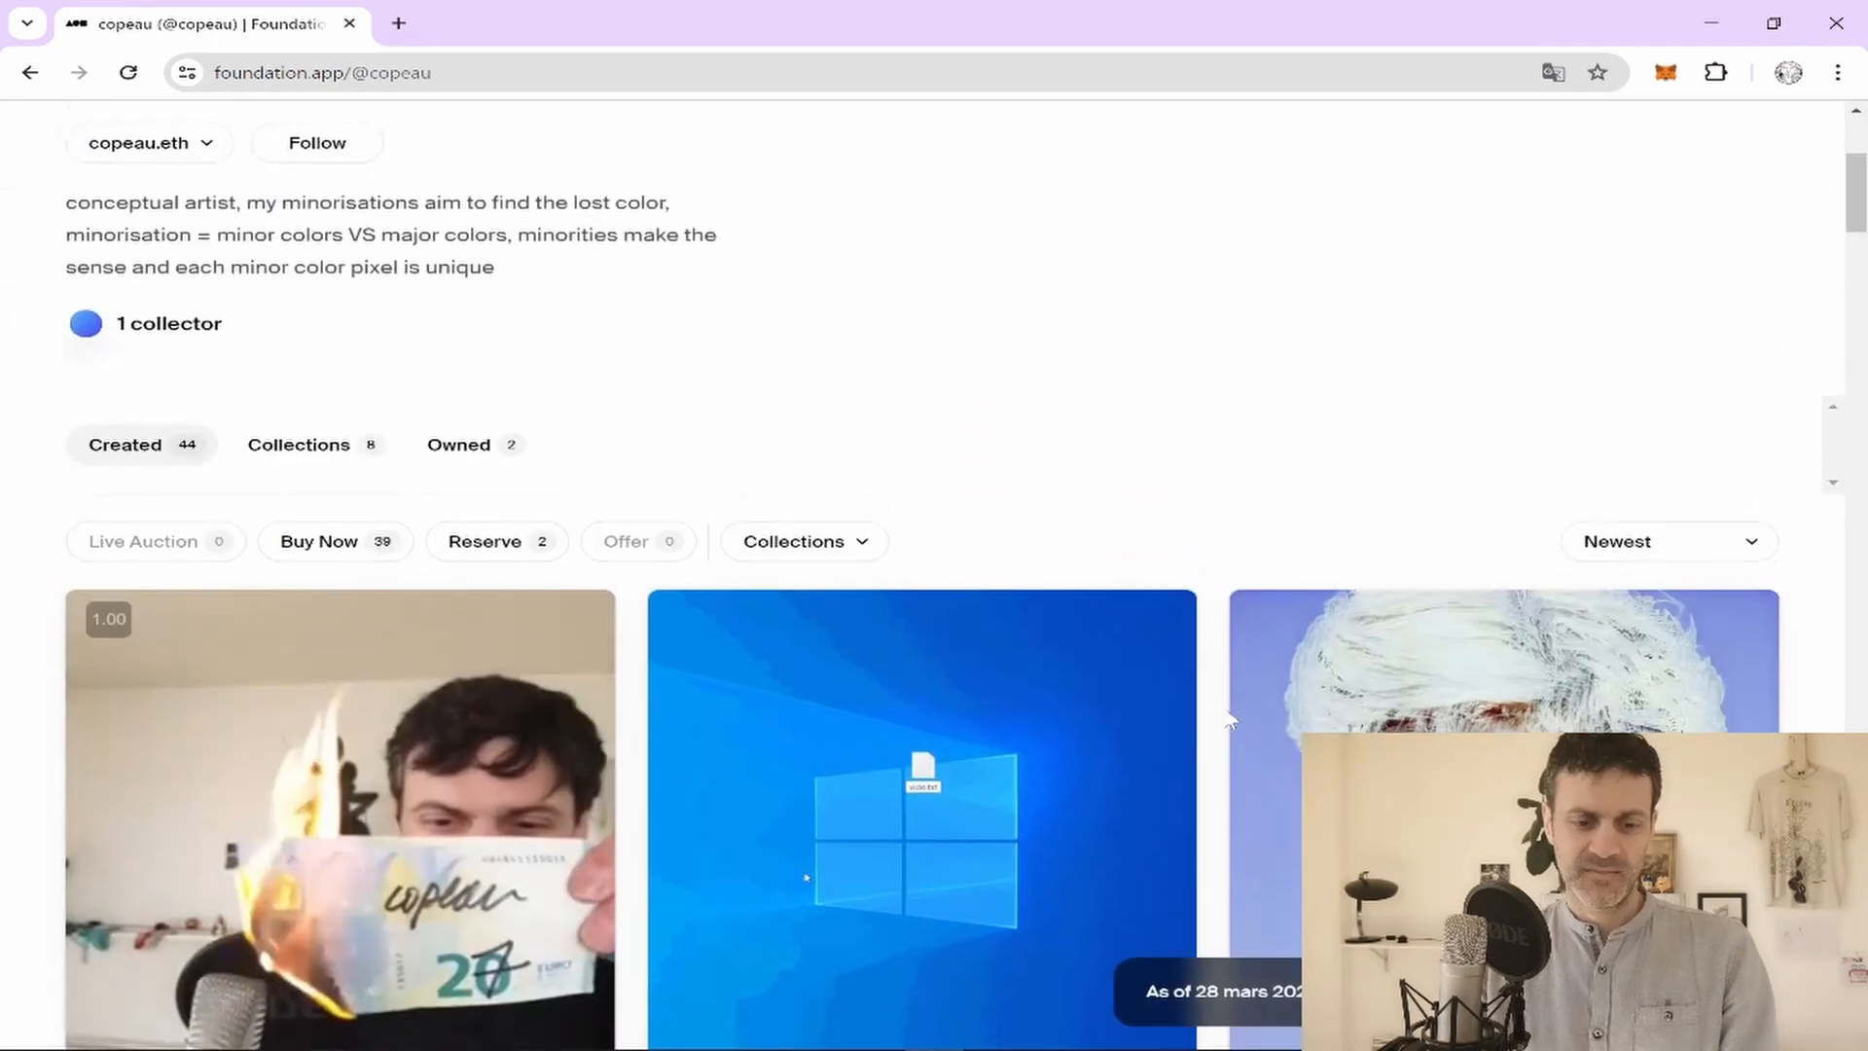
scroll(1232, 720, "up", 3)
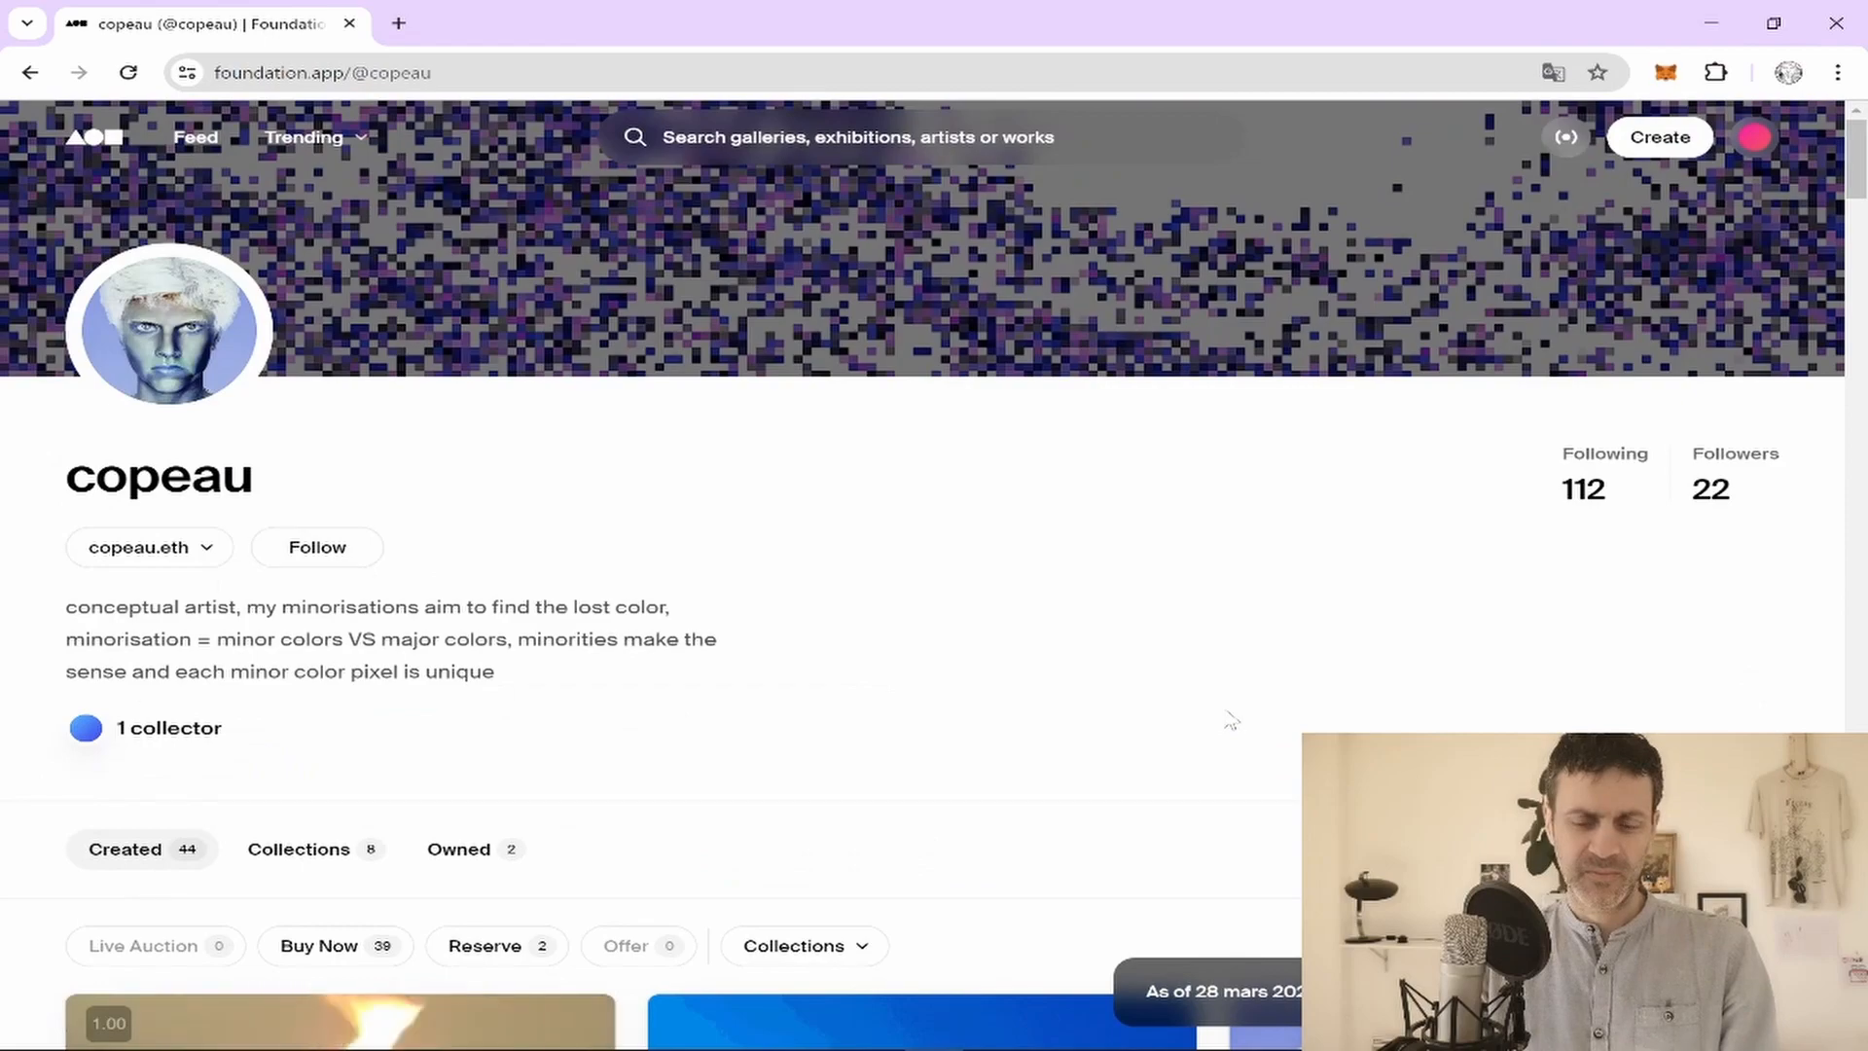